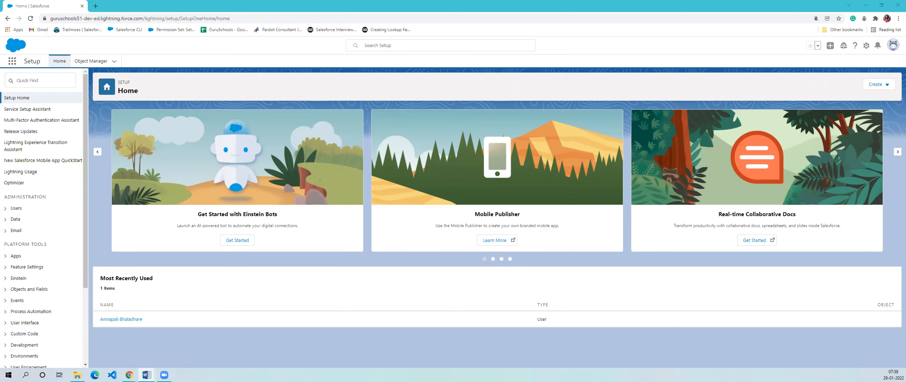
pyautogui.click(13, 62)
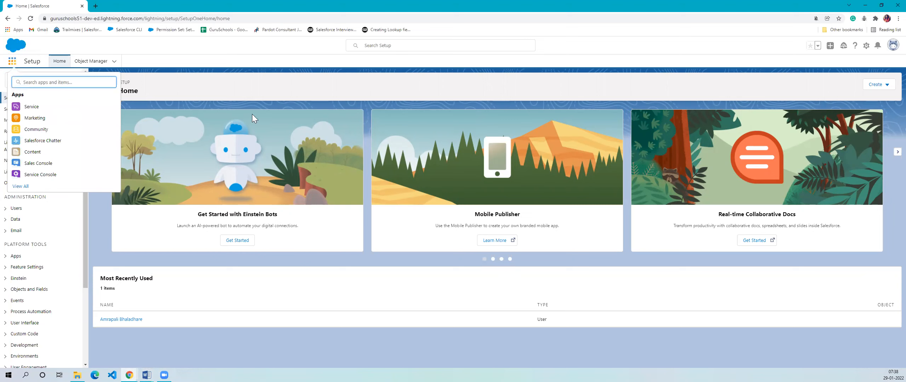
pyautogui.press('Escape')
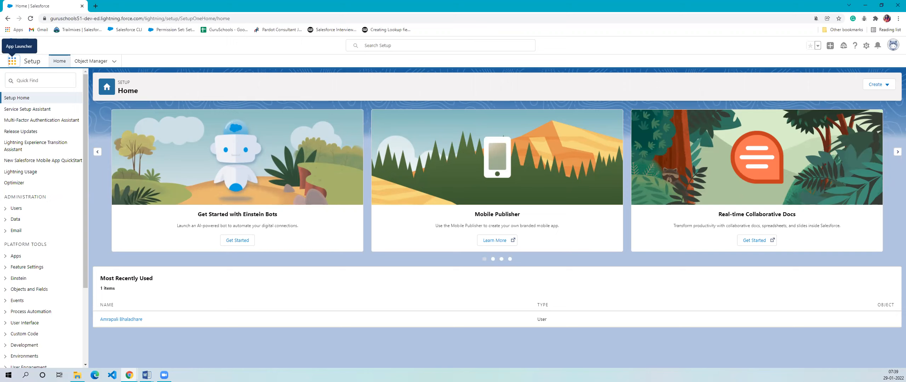
pyautogui.hotkey('alt', 'Tab')
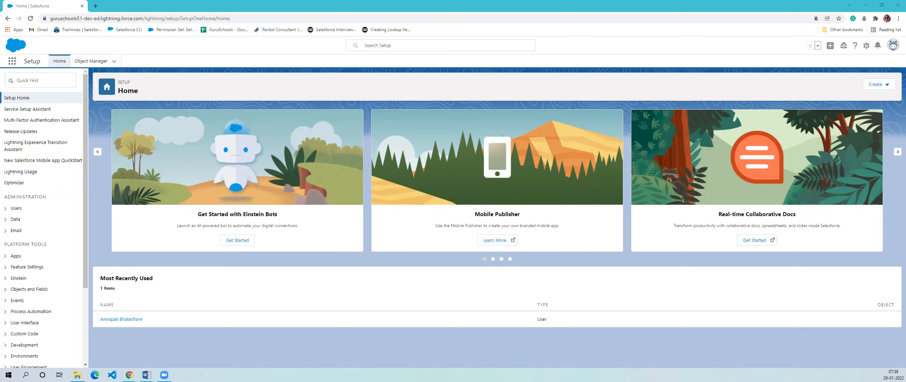
# - Search the available apps for "sal" and open the Sales app, dismissing the mobile notice
pyautogui.click(16, 66)
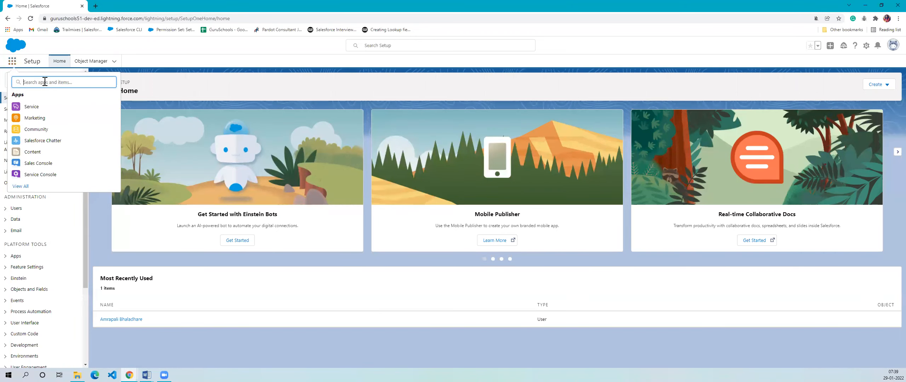
pyautogui.write('sal')
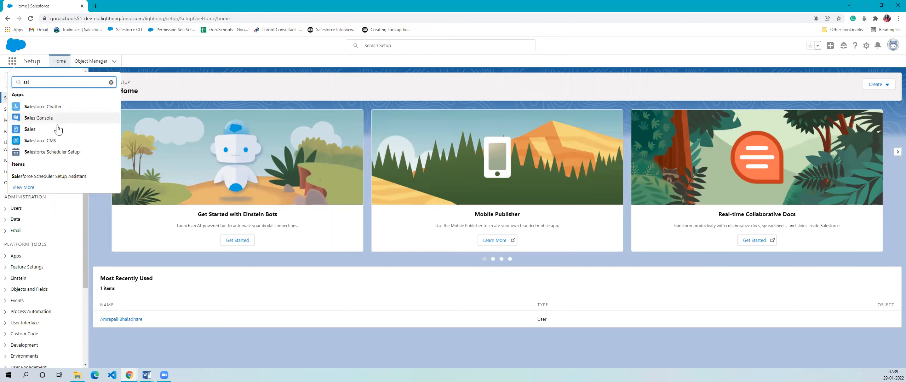
pyautogui.click(49, 132)
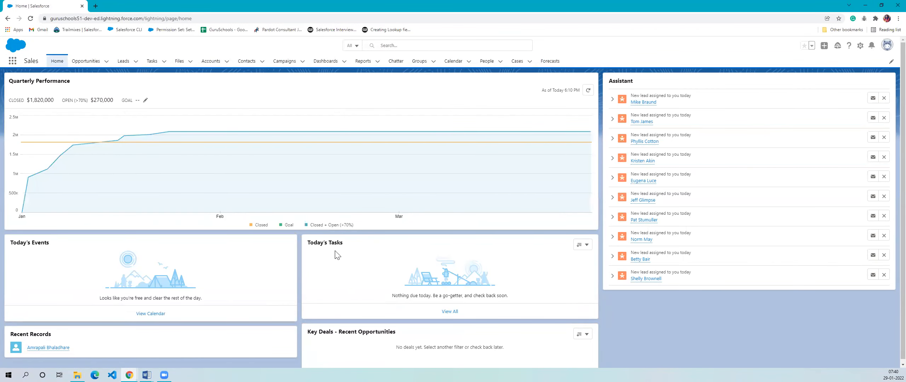
pyautogui.click(886, 206)
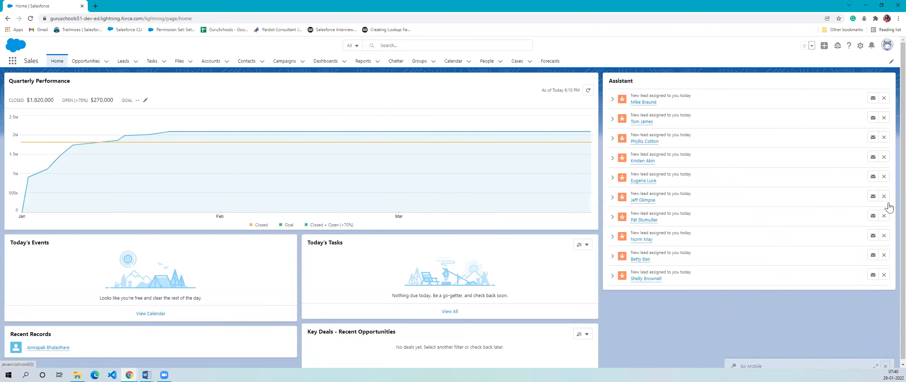
# - Open Setup for the current app in a separate browser tab and return to the Sales home page
pyautogui.click(860, 45)
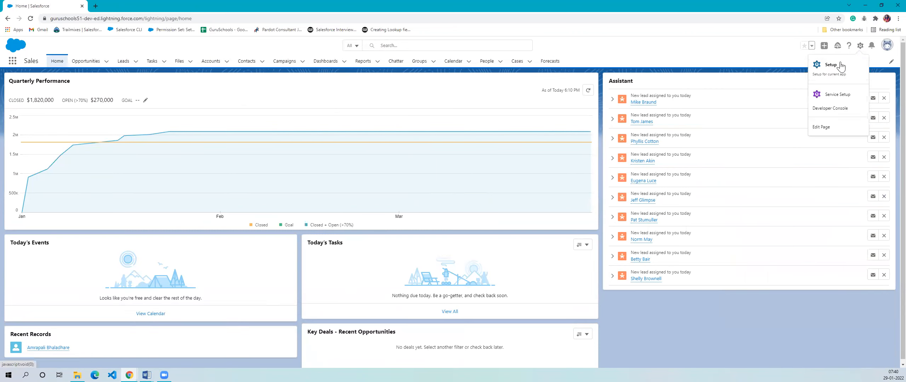
pyautogui.click(836, 64)
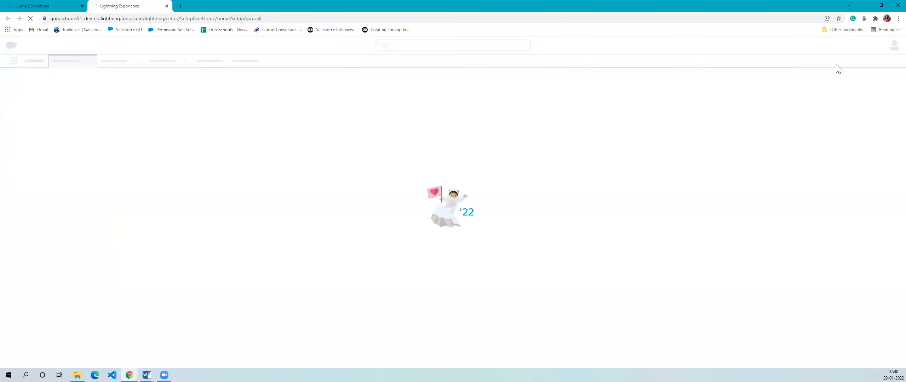
pyautogui.click(53, 6)
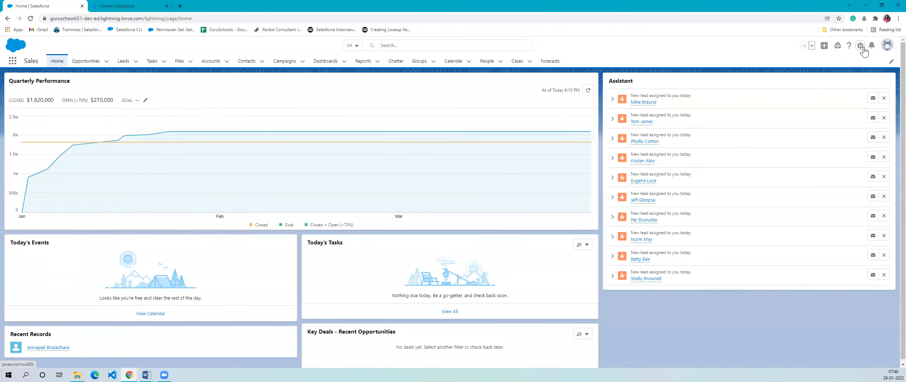
# - Open a second Setup page from the Sales app and bring the newly opened one to the front
pyautogui.click(861, 48)
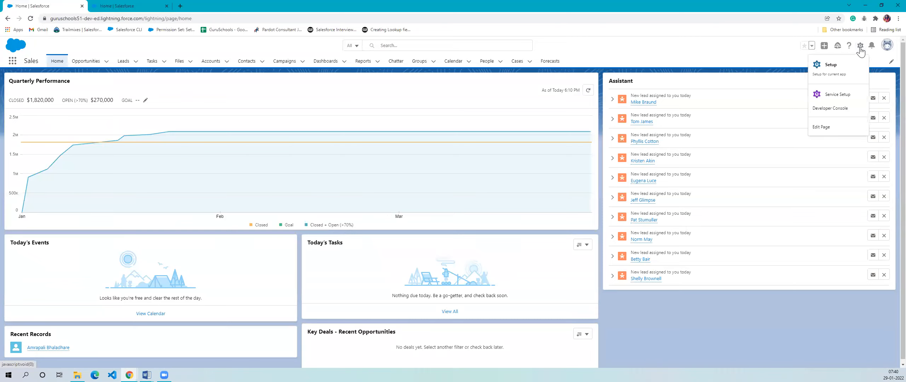
pyautogui.click(823, 79)
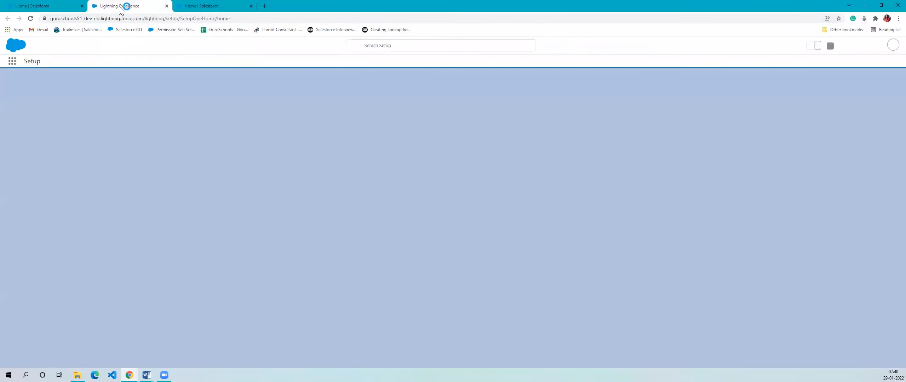
pyautogui.moveTo(120, 10); pyautogui.dragTo(210, 7)
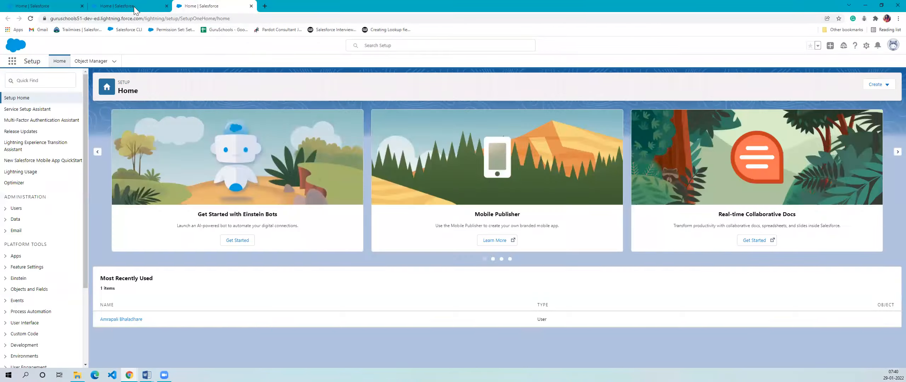
pyautogui.click(135, 10)
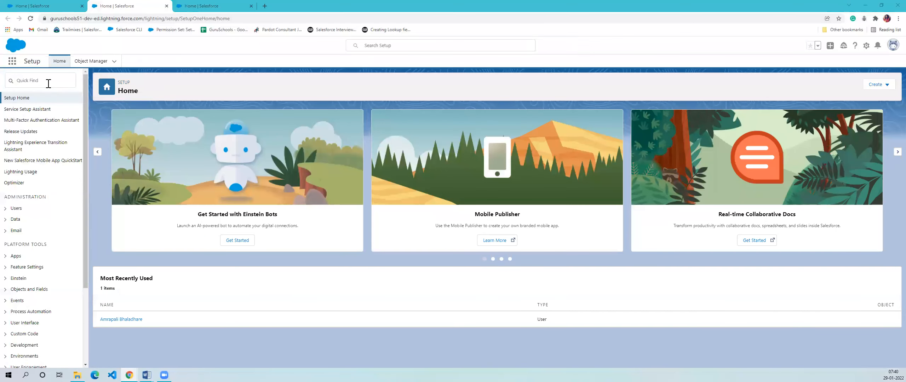
# - Find App Manager in Setup by searching for "app m" and open it
pyautogui.click(48, 84)
pyautogui.write('a')
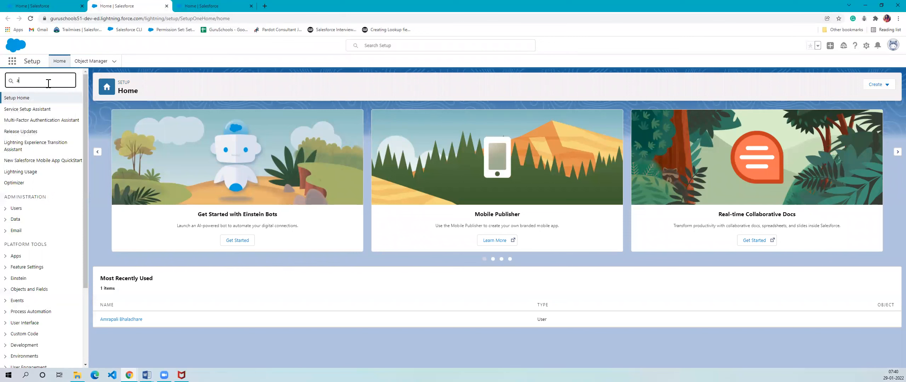
pyautogui.write('pp m')
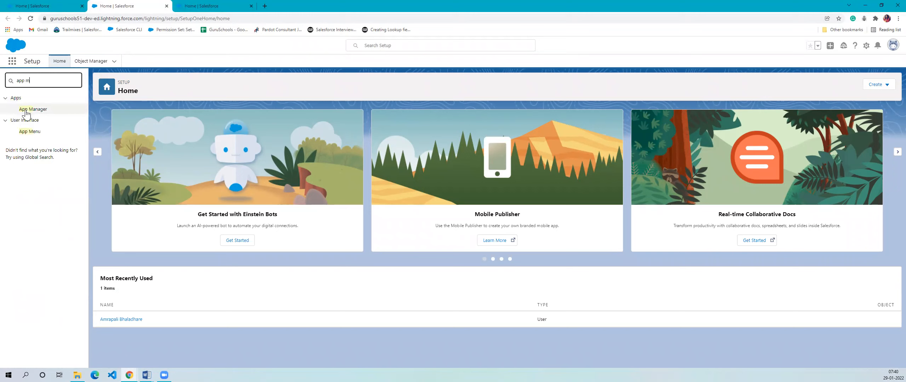
pyautogui.click(26, 112)
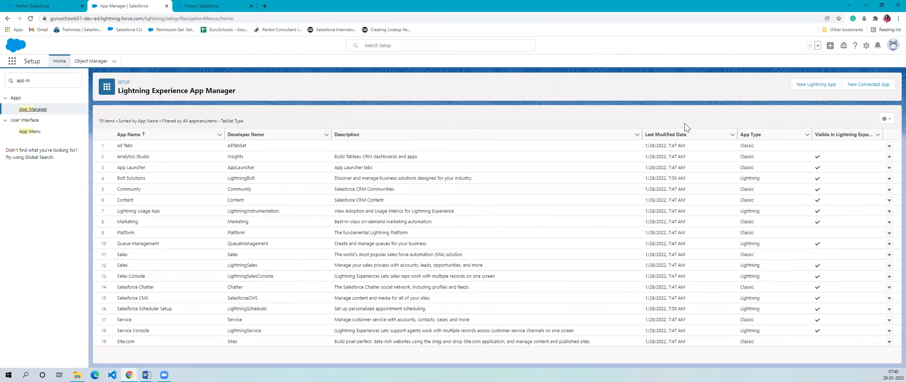
# - Start a new Lightning app and enter Recruiting as its app name, letting the developer name fill in
pyautogui.click(813, 85)
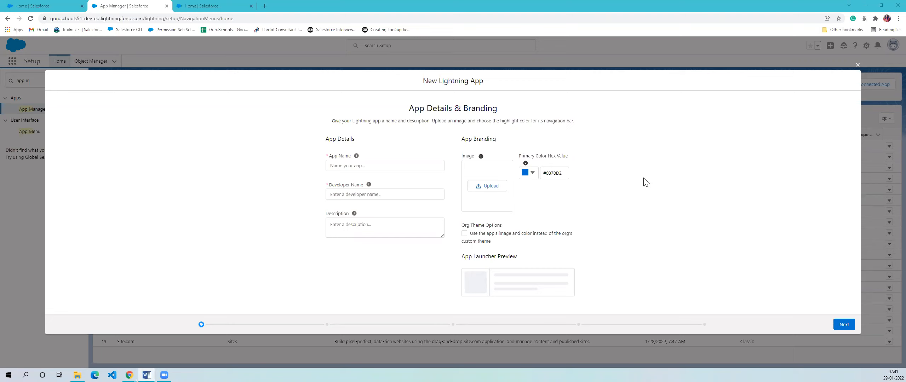
pyautogui.click(353, 166)
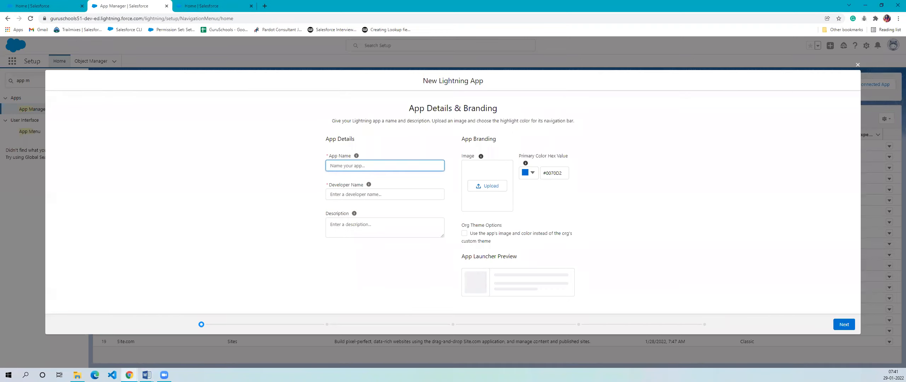
pyautogui.write('Recur')
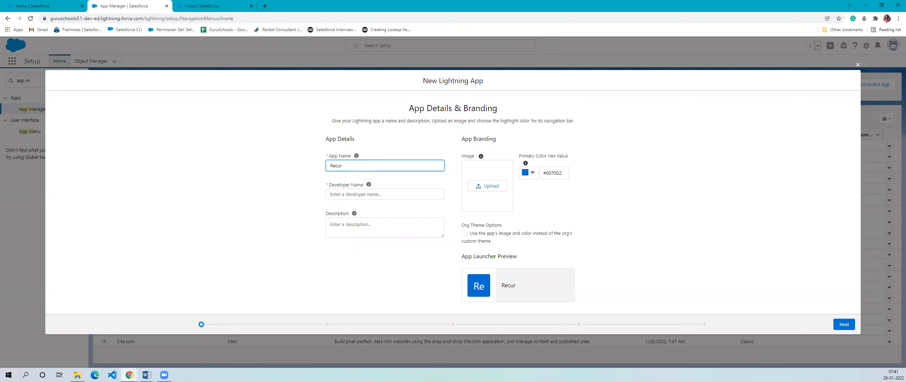
pyautogui.press('BackSpace')
pyautogui.press('BackSpace')
pyautogui.write('ruiting')
pyautogui.click(250, 156)
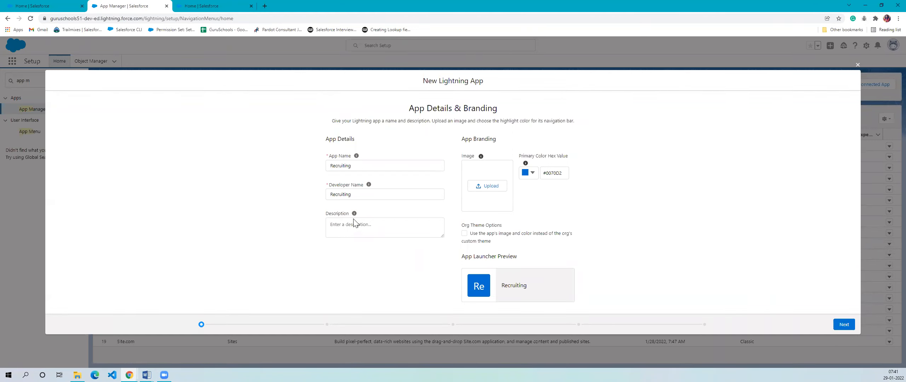
# - Review the app name and developer name with its help text, leave the description blank, and proceed to App Options
pyautogui.click(348, 234)
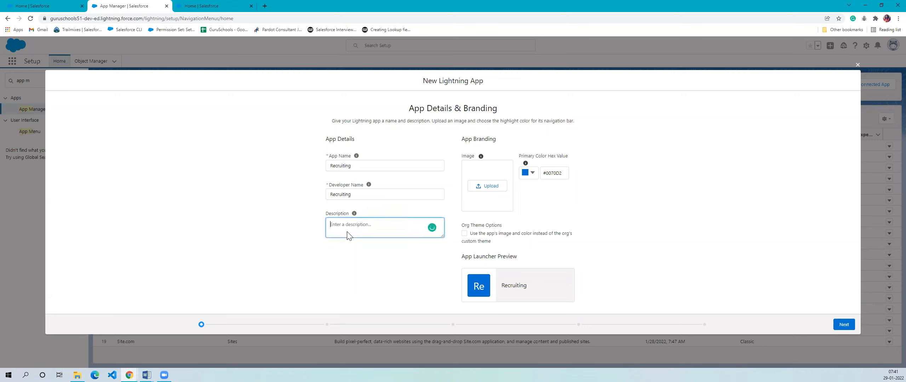
pyautogui.click(295, 233)
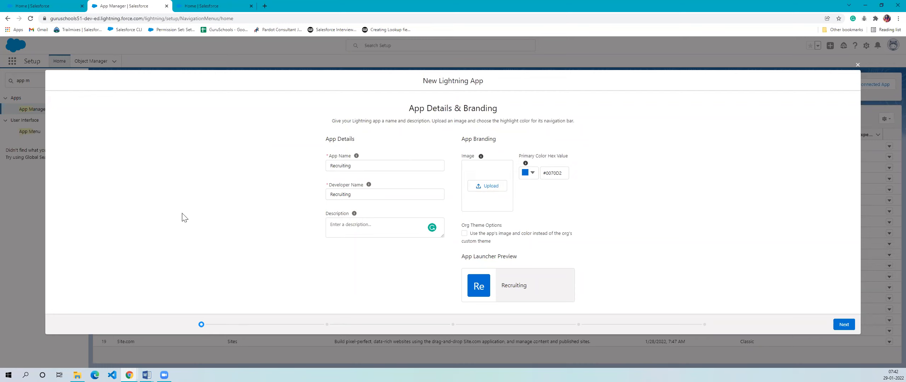
pyautogui.moveTo(305, 186); pyautogui.dragTo(417, 195)
pyautogui.click(414, 182)
pyautogui.moveTo(316, 182); pyautogui.dragTo(382, 194)
pyautogui.click(382, 168)
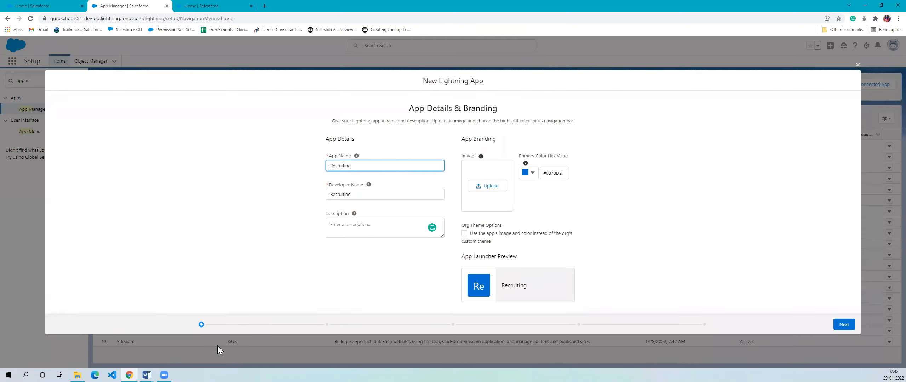
pyautogui.click(358, 194)
pyautogui.moveTo(368, 184)
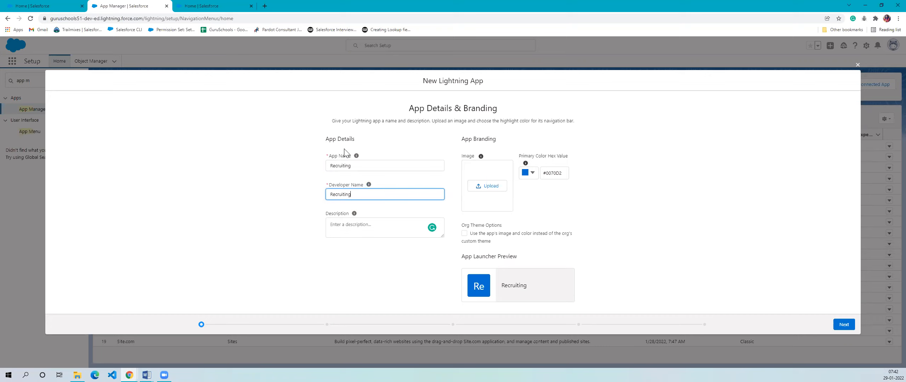
pyautogui.moveTo(357, 160)
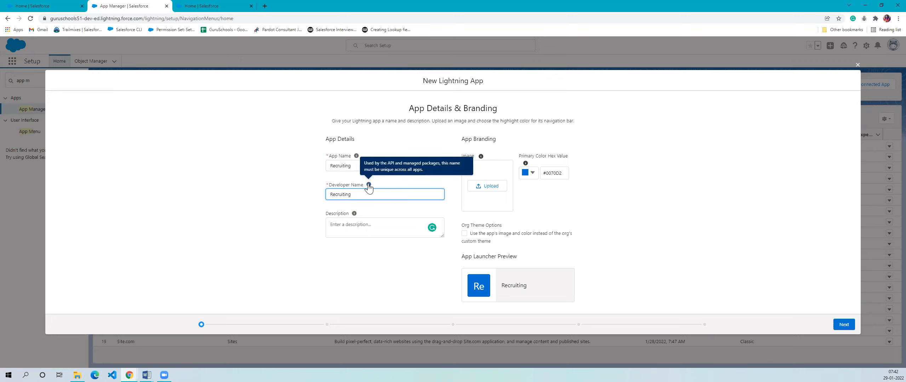
pyautogui.moveTo(328, 185); pyautogui.dragTo(365, 187)
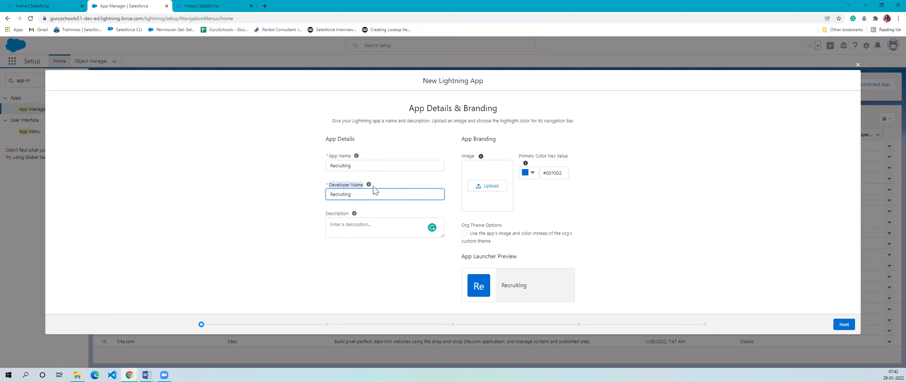
pyautogui.click(295, 198)
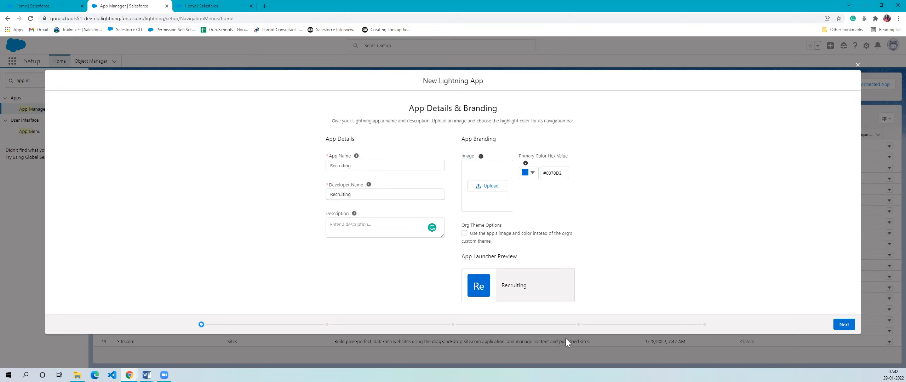
pyautogui.click(844, 324)
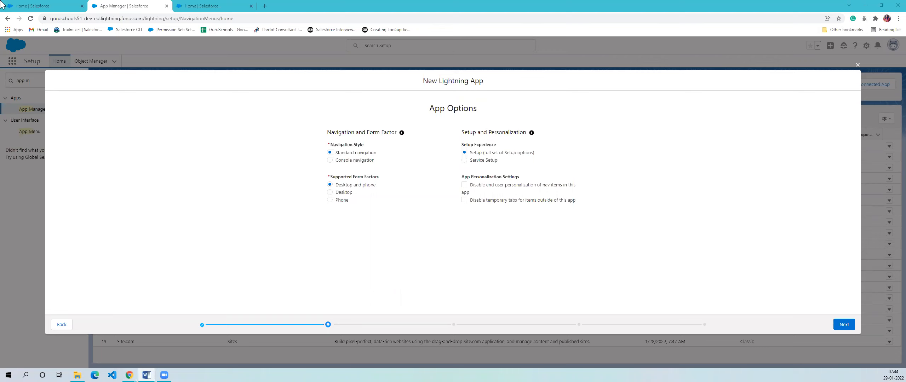
# - From the Sales app, open the Service Console app in a new browser tab and switch to it
pyautogui.click(65, 4)
pyautogui.click(13, 61)
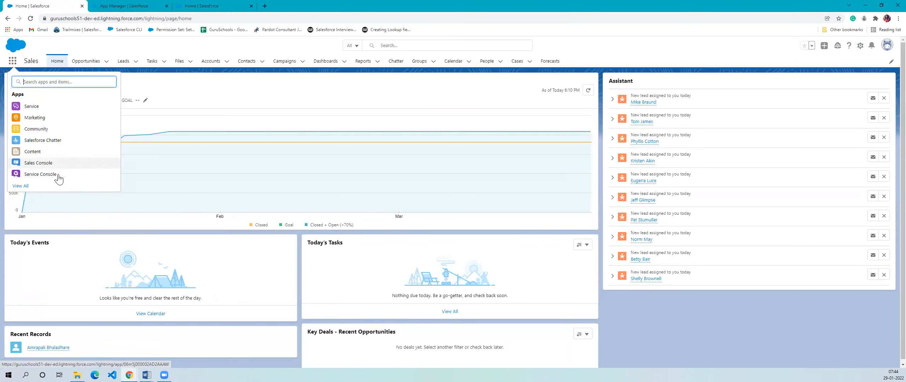
pyautogui.rightClick(36, 174)
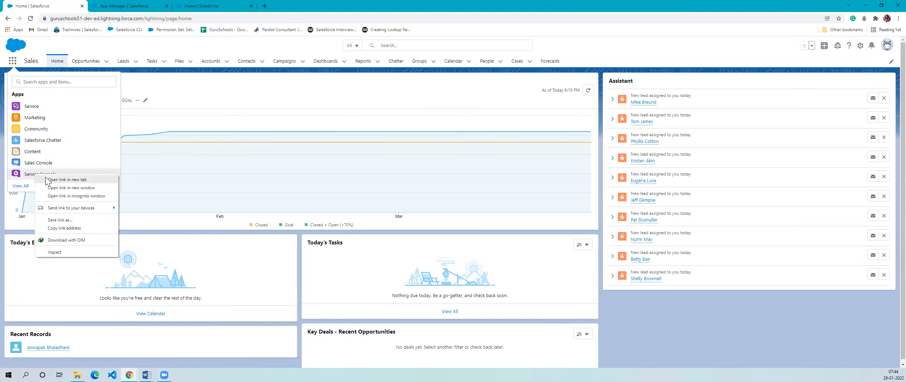
pyautogui.click(47, 180)
pyautogui.click(140, 5)
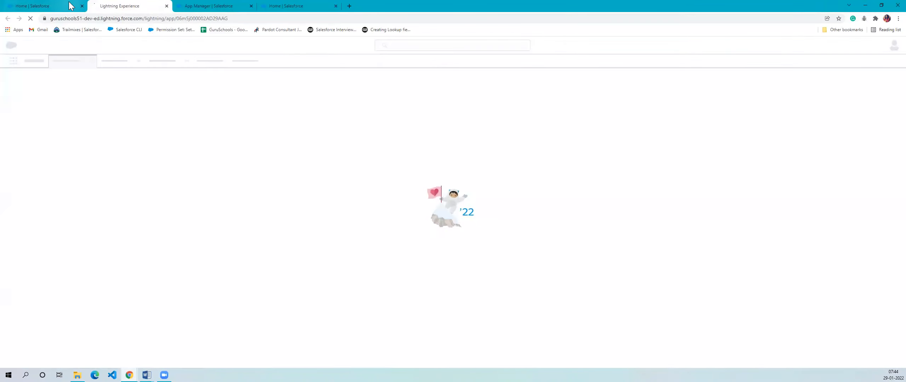
# - Compare the Sales app's navigation bar with the Service Console's navigation by alternating between the two apps
pyautogui.click(67, 6)
pyautogui.click(188, 87)
pyautogui.click(103, 4)
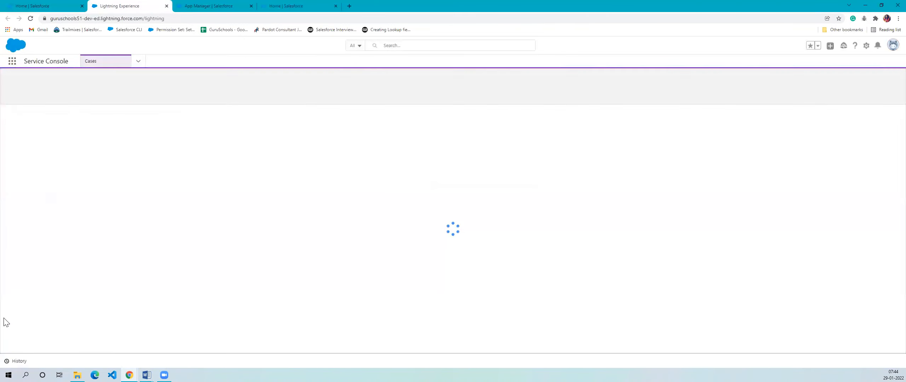
pyautogui.click(39, 5)
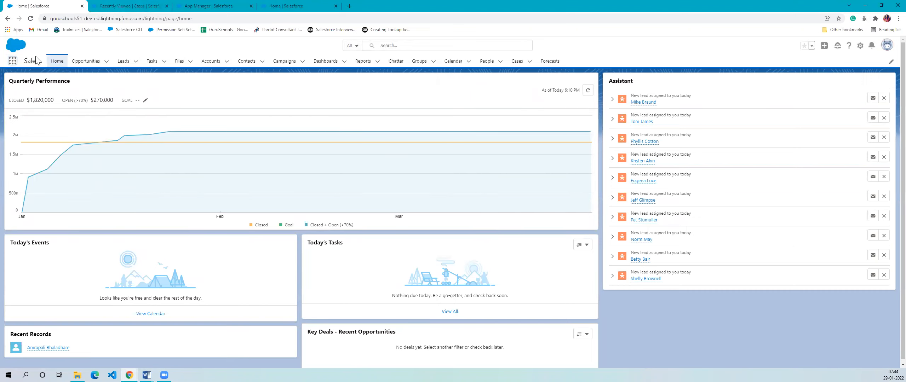
pyautogui.click(131, 5)
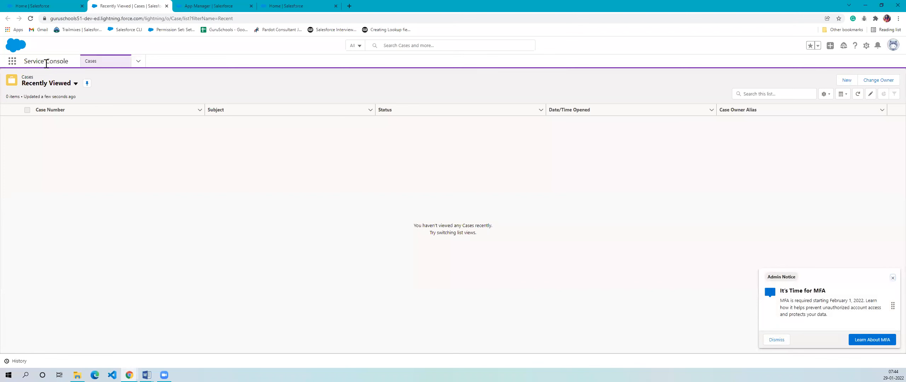
# - Compare the overall page layout of the Sales home page with the Service Console's Cases list, ending in the Service Console
pyautogui.click(39, 8)
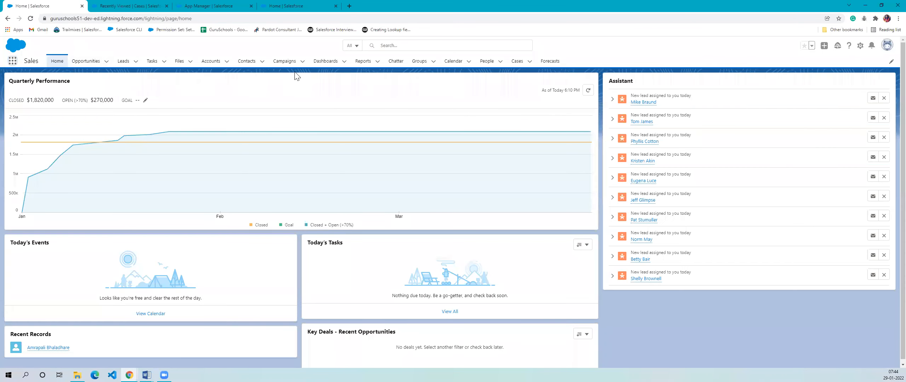
pyautogui.click(156, 4)
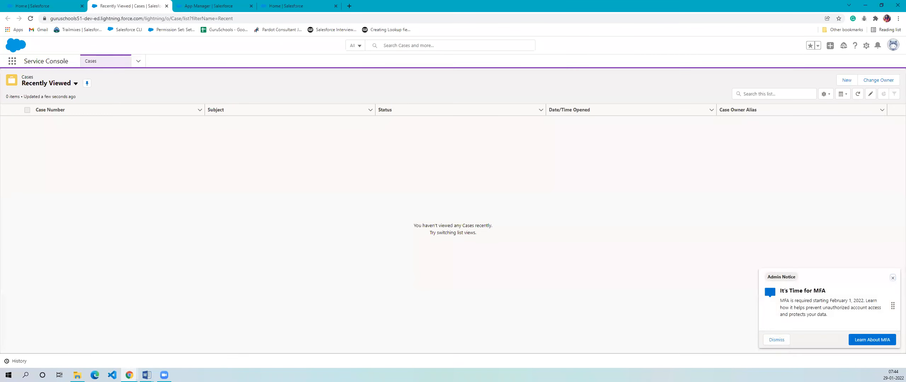
pyautogui.click(46, 6)
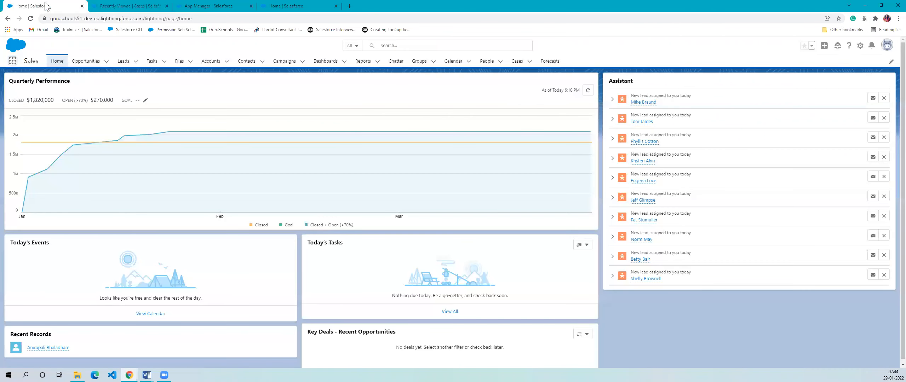
pyautogui.moveTo(56, 45); pyautogui.dragTo(654, 330)
pyautogui.click(654, 329)
pyautogui.click(151, 4)
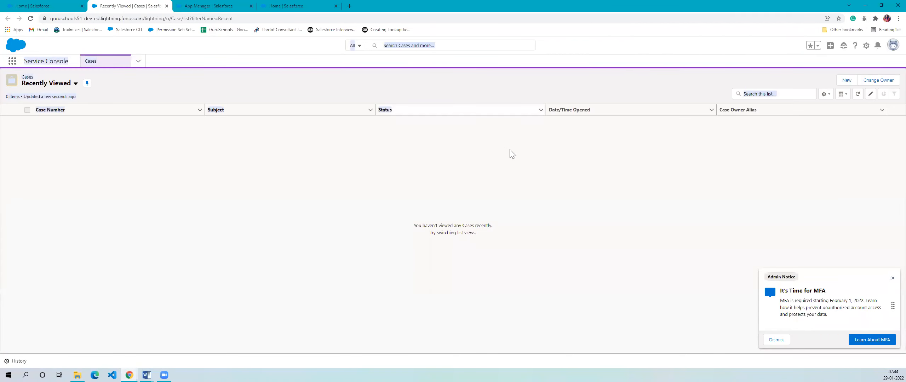
# - Examine the Service Console's collapsed list of navigation items against the Sales app's row of navigation items
pyautogui.click(141, 64)
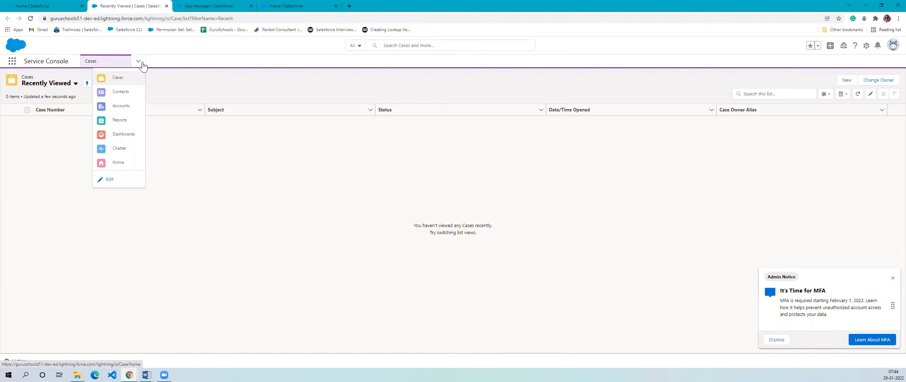
pyautogui.click(35, 6)
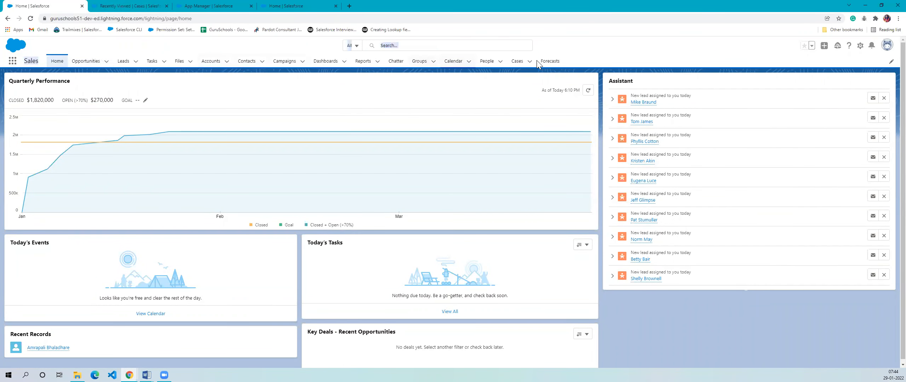
pyautogui.click(123, 5)
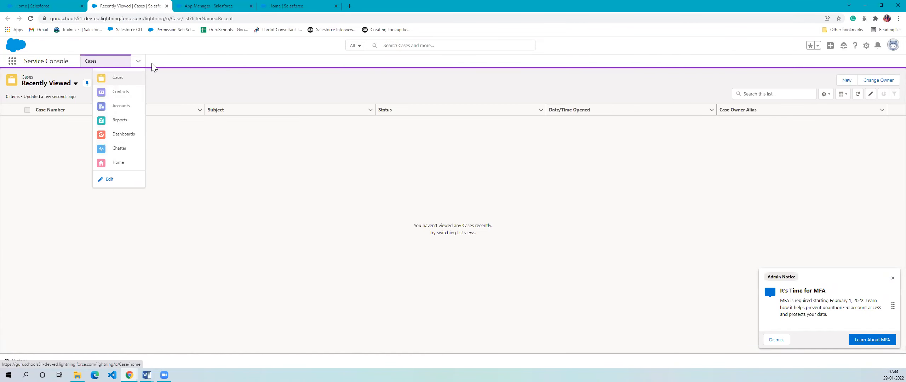
pyautogui.click(138, 62)
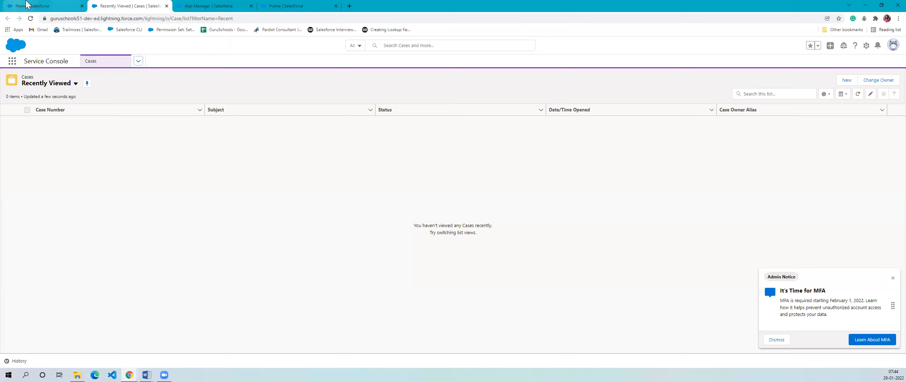
pyautogui.click(35, 6)
pyautogui.click(138, 5)
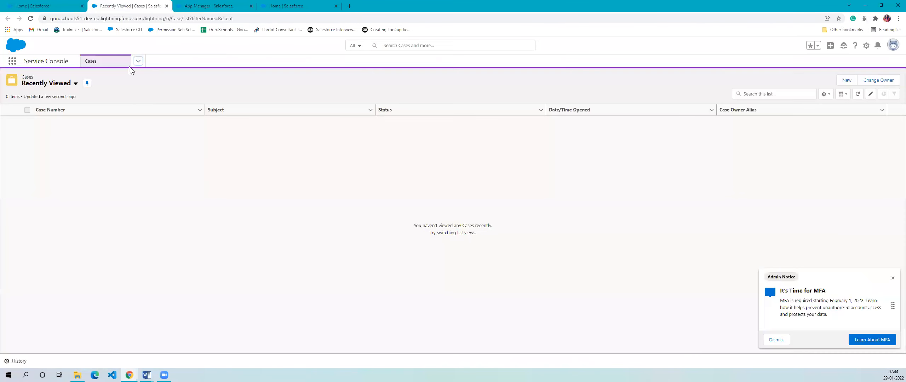
pyautogui.click(139, 62)
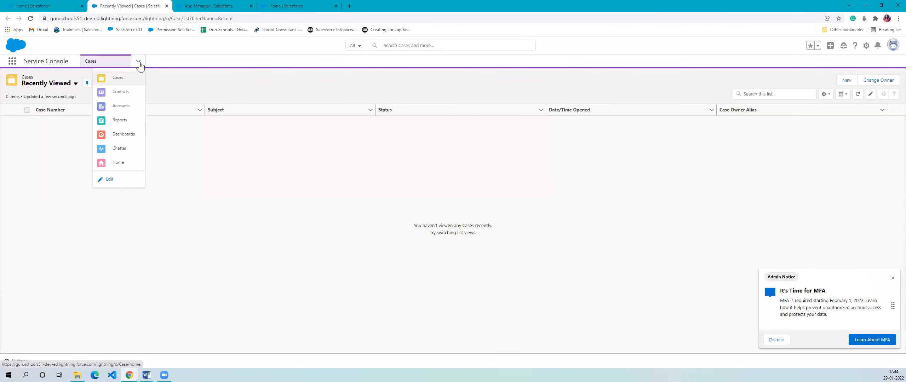
pyautogui.click(137, 60)
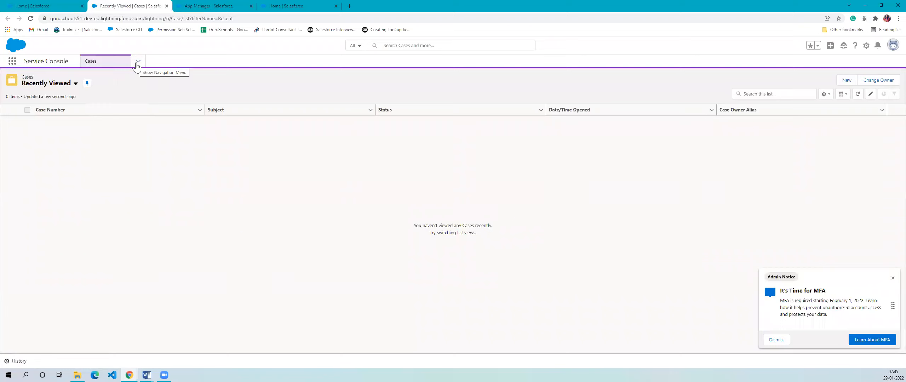
# - View Cases, Contacts and Accounts in turn from the Service Console's navigation items, and return to Cases
pyautogui.click(137, 62)
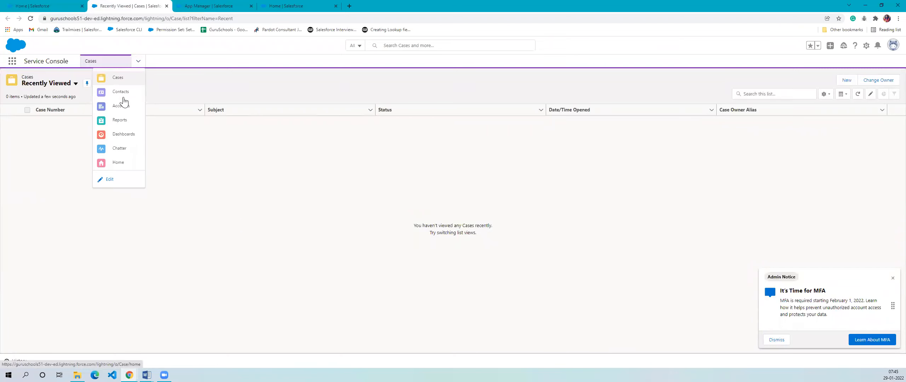
pyautogui.click(117, 78)
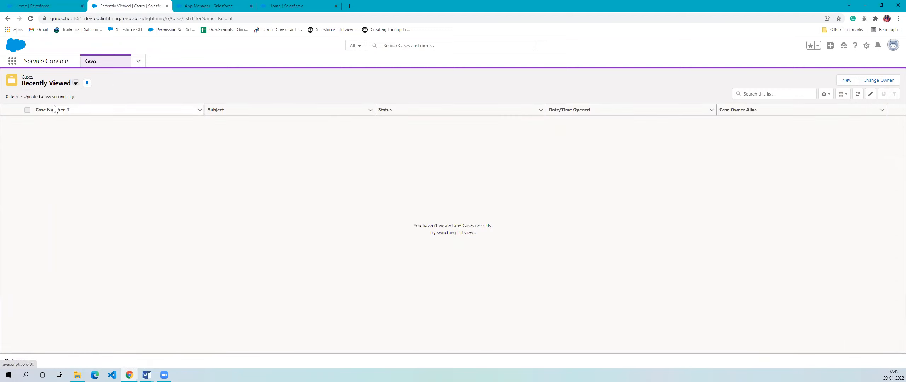
pyautogui.click(139, 62)
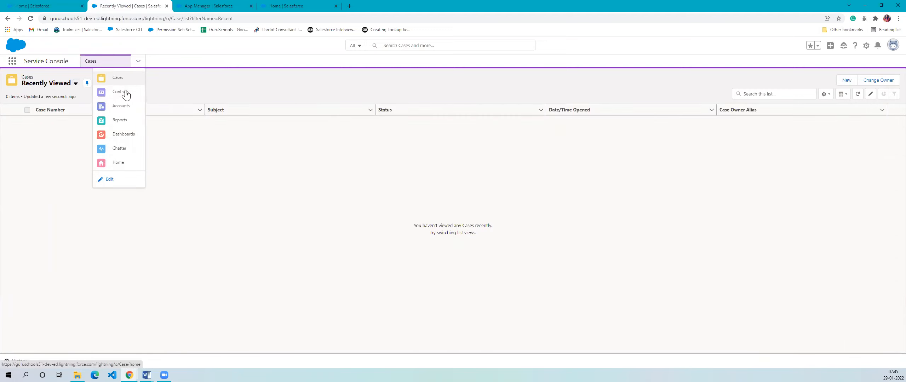
pyautogui.click(123, 94)
pyautogui.click(137, 61)
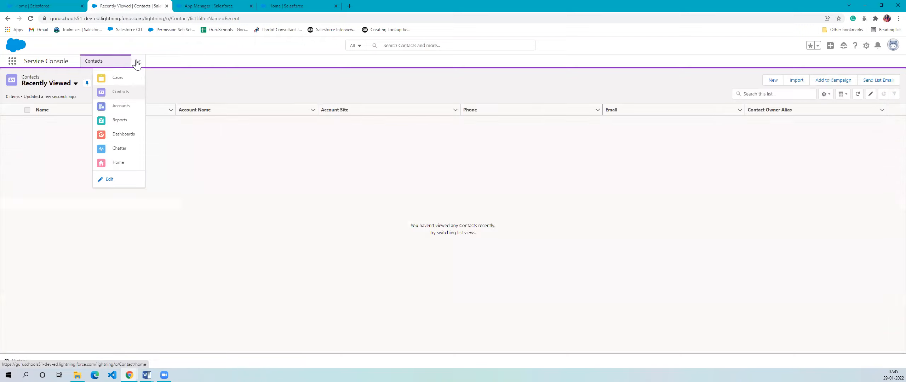
pyautogui.click(110, 112)
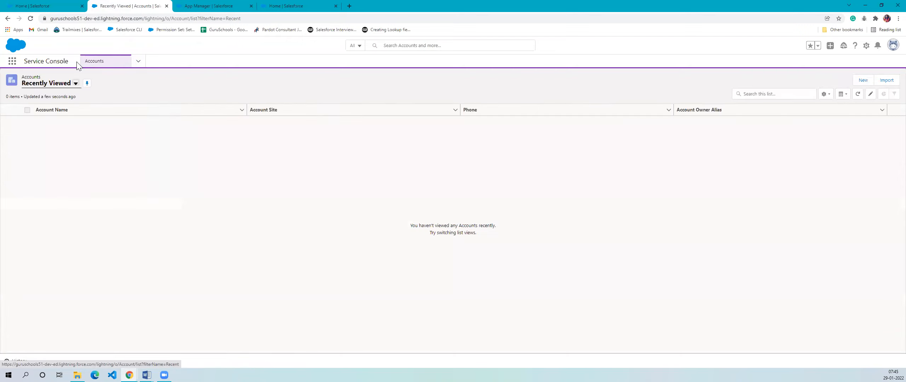
pyautogui.click(138, 61)
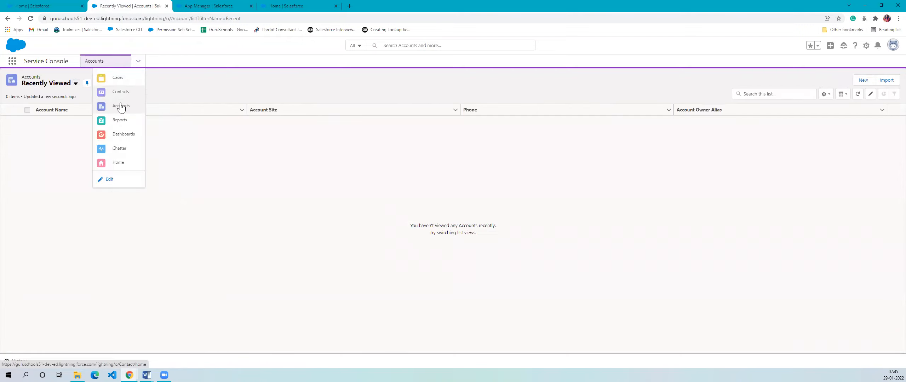
pyautogui.click(128, 78)
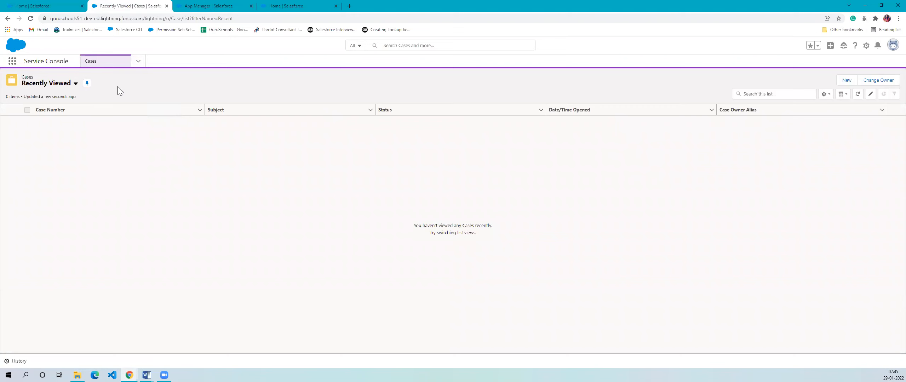
# - Return to the new Lightning app's App Options and review the Standard navigation and Console navigation styles
pyautogui.click(207, 5)
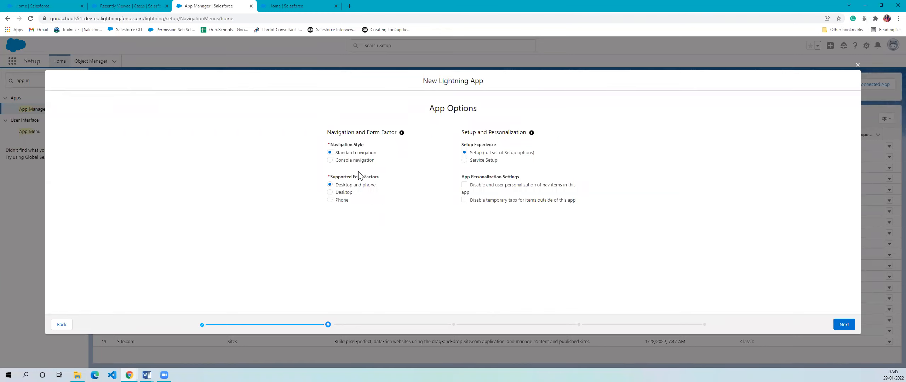
pyautogui.moveTo(334, 153); pyautogui.dragTo(403, 164)
pyautogui.click(387, 176)
pyautogui.click(390, 169)
pyautogui.click(375, 169)
pyautogui.click(403, 181)
pyautogui.moveTo(337, 163); pyautogui.dragTo(392, 162)
pyautogui.click(393, 201)
pyautogui.moveTo(337, 163); pyautogui.dragTo(377, 164)
pyautogui.click(387, 203)
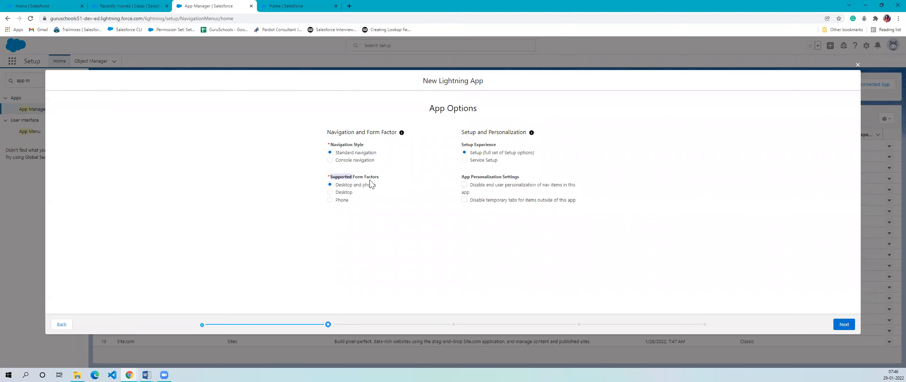
# - Review the supported form factors, accept Standard navigation with Desktop and phone, and continue to the new app's Utility Items
pyautogui.click(384, 197)
pyautogui.moveTo(335, 200); pyautogui.dragTo(358, 205)
pyautogui.click(351, 234)
pyautogui.moveTo(338, 183); pyautogui.dragTo(405, 196)
pyautogui.click(402, 211)
pyautogui.click(842, 329)
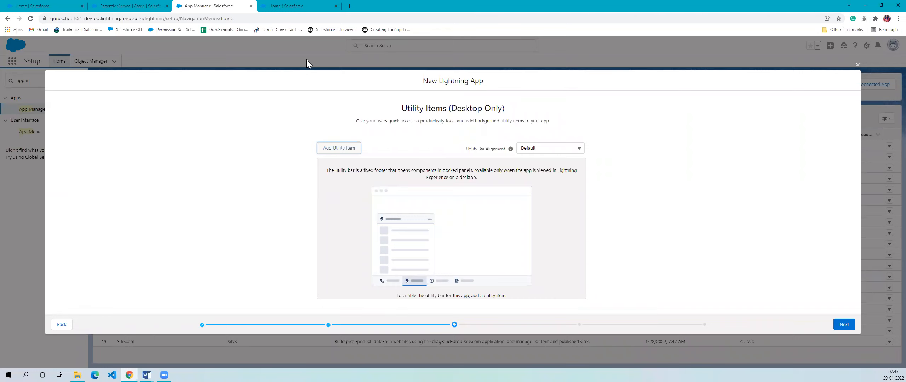
# - Compare the page footers of the Service Console and the Sales home page, and return to the new app's Utility Items
pyautogui.click(120, 6)
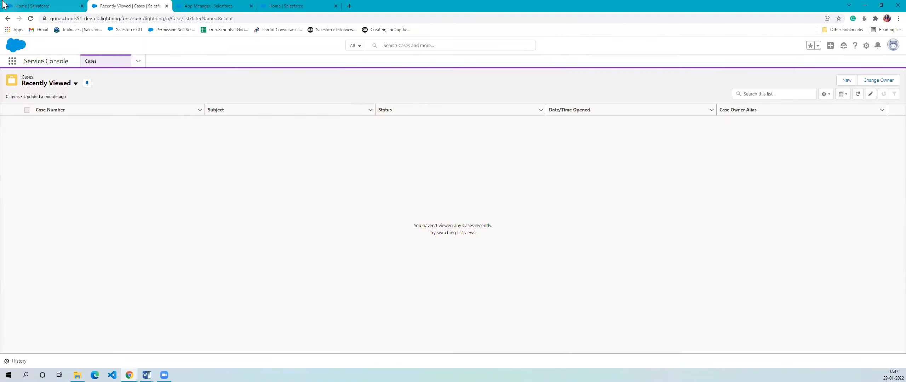
pyautogui.click(39, 6)
pyautogui.click(148, 5)
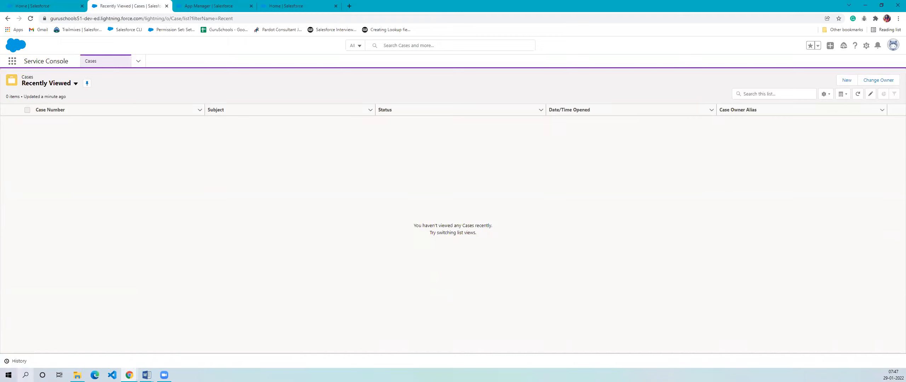
pyautogui.click(309, 4)
pyautogui.click(234, 5)
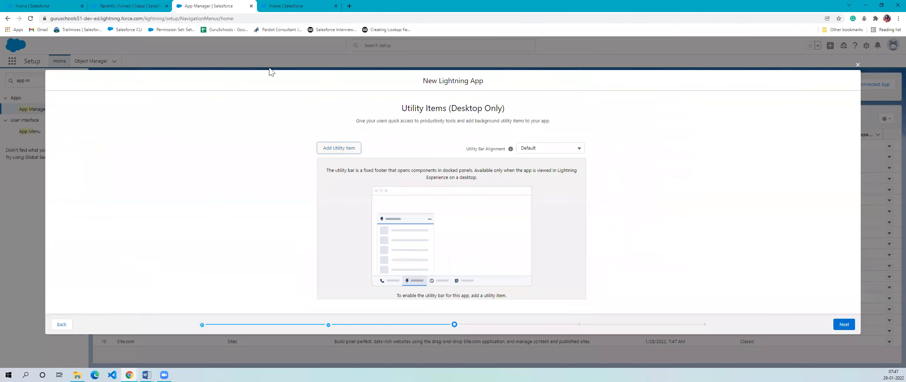
pyautogui.click(53, 5)
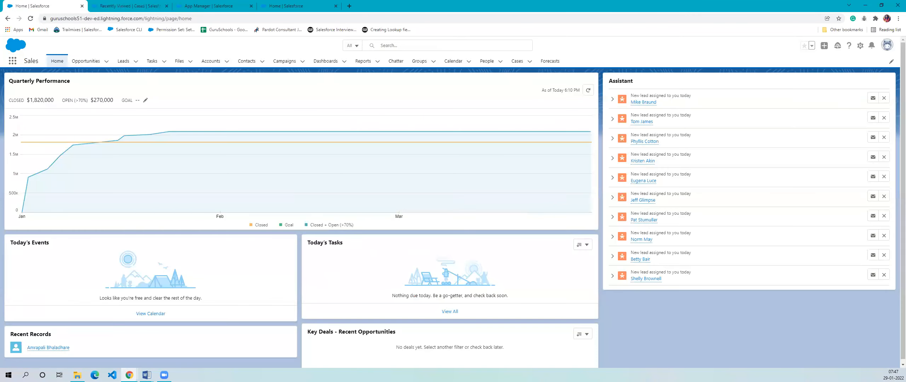
pyautogui.click(127, 6)
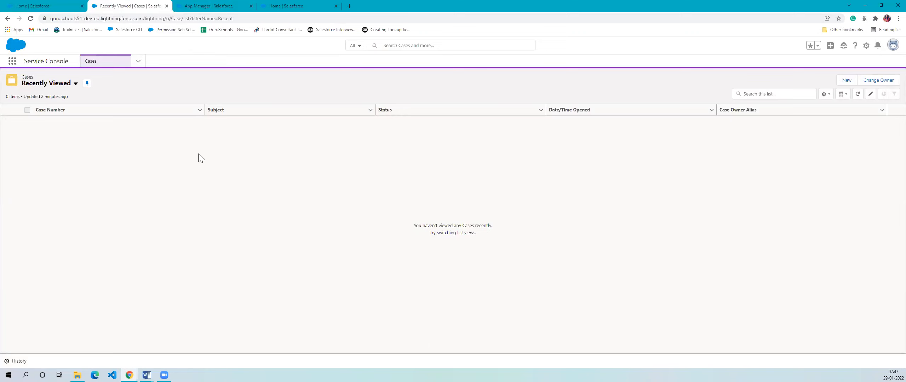
pyautogui.click(190, 7)
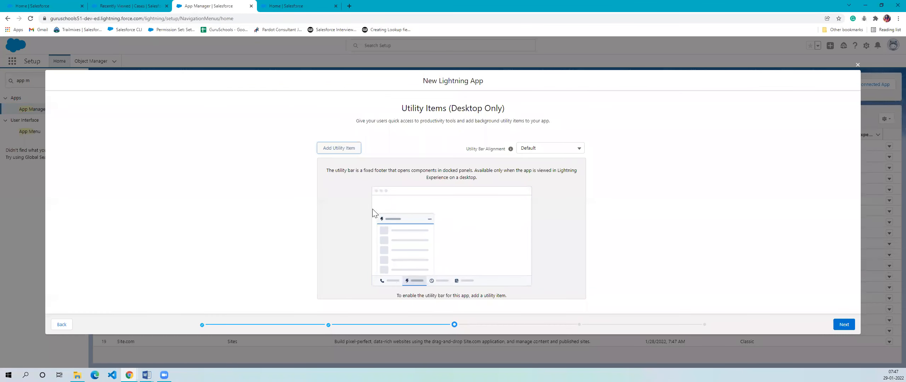
# - Check the utility bar illustration against the Service Console's History footer and the Sales home page, ending at Utility Items
pyautogui.click(132, 6)
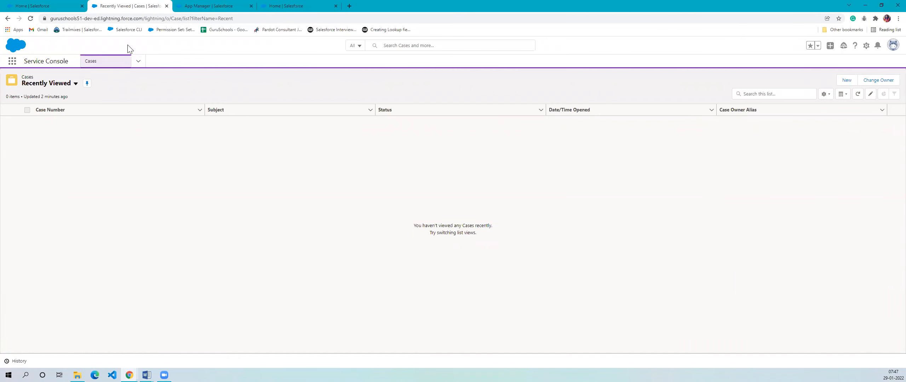
pyautogui.click(188, 4)
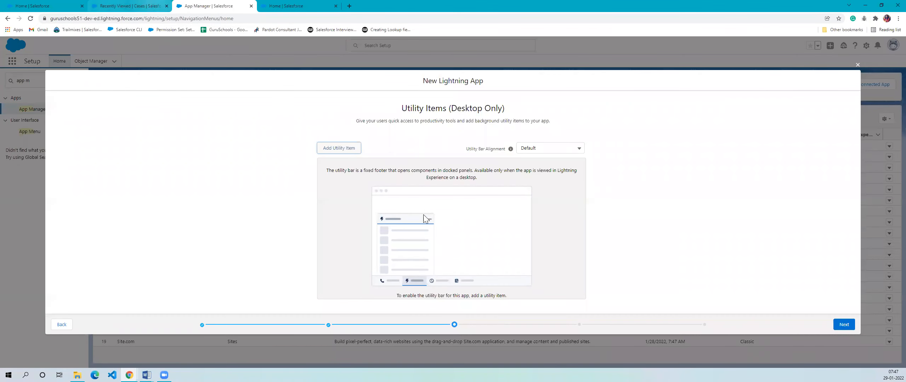
pyautogui.click(128, 4)
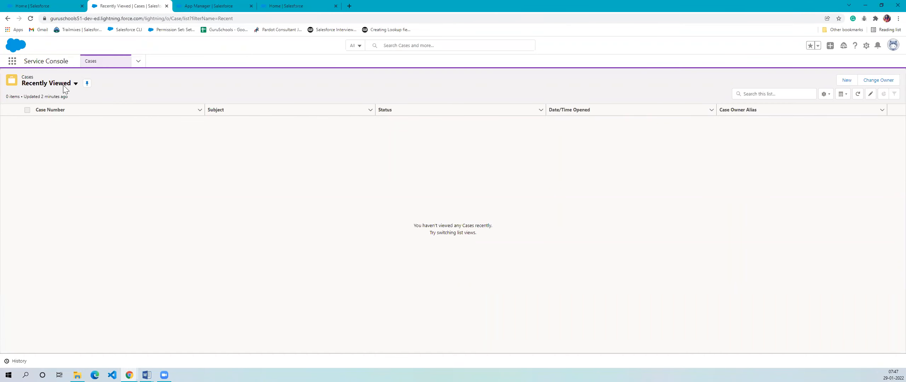
pyautogui.click(206, 4)
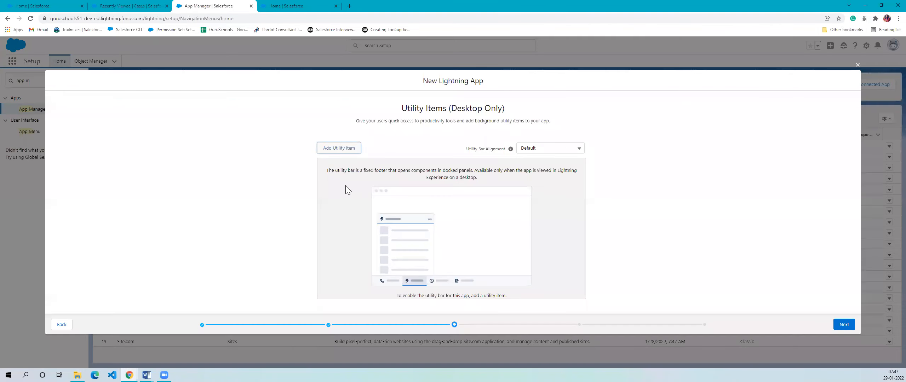
pyautogui.click(53, 5)
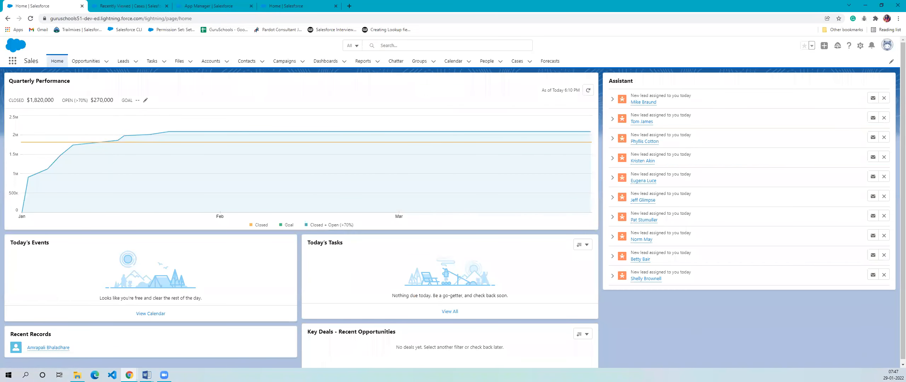
pyautogui.click(156, 8)
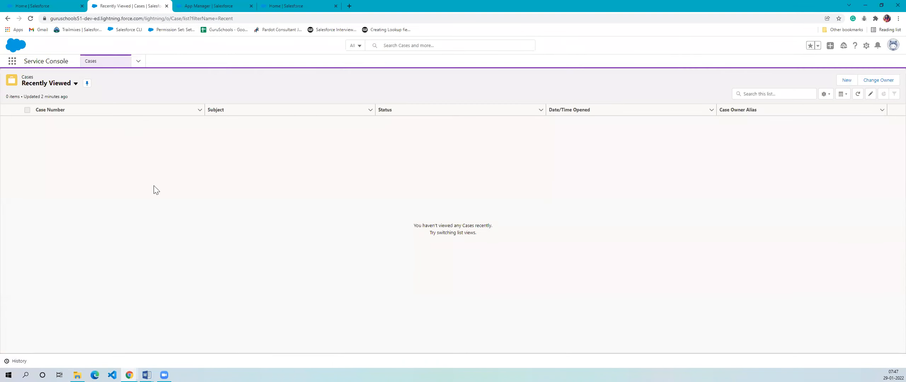
pyautogui.click(185, 4)
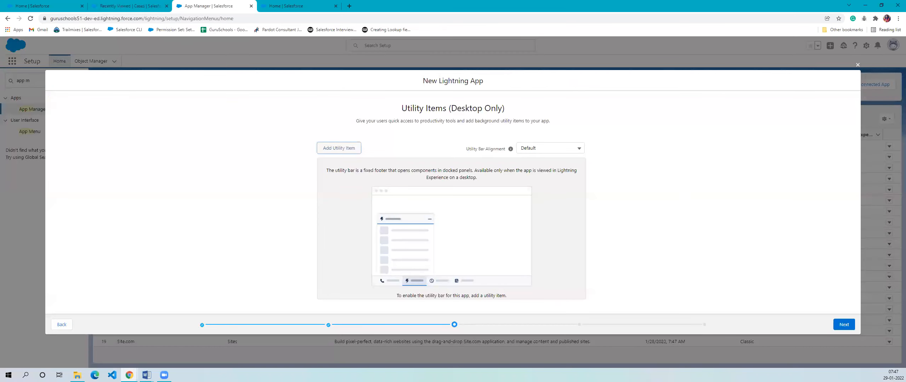
# - Look through the available utility items, add Open CTI Softphone to the utility bar, and review its properties
pyautogui.click(320, 152)
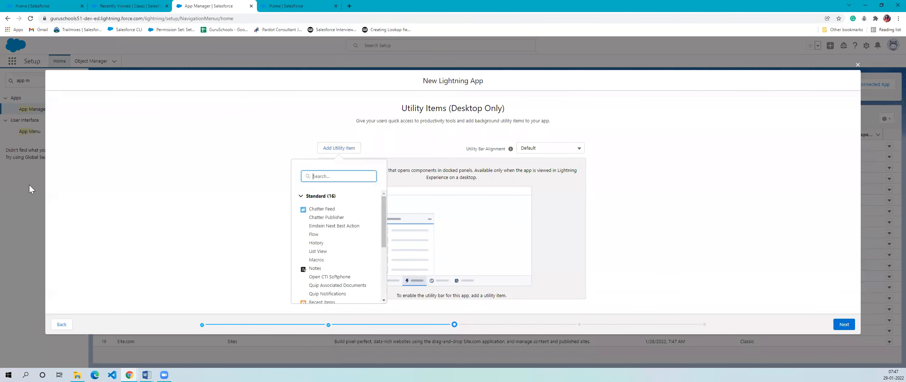
pyautogui.scroll(-2, 329, 233)
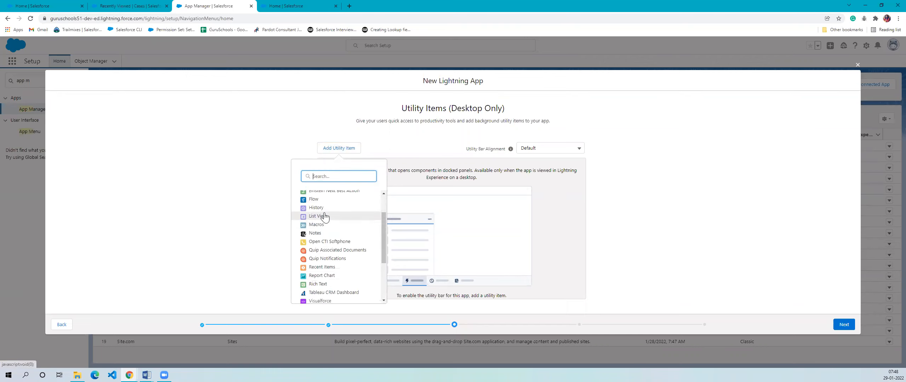
pyautogui.scroll(-3, 342, 241)
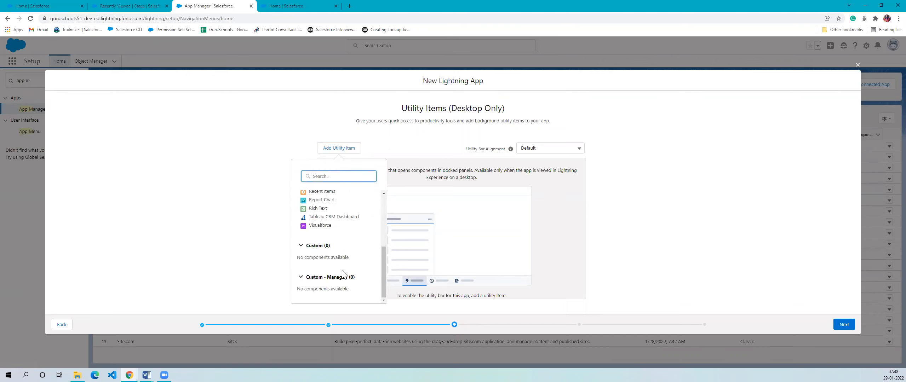
pyautogui.scroll(5, 343, 273)
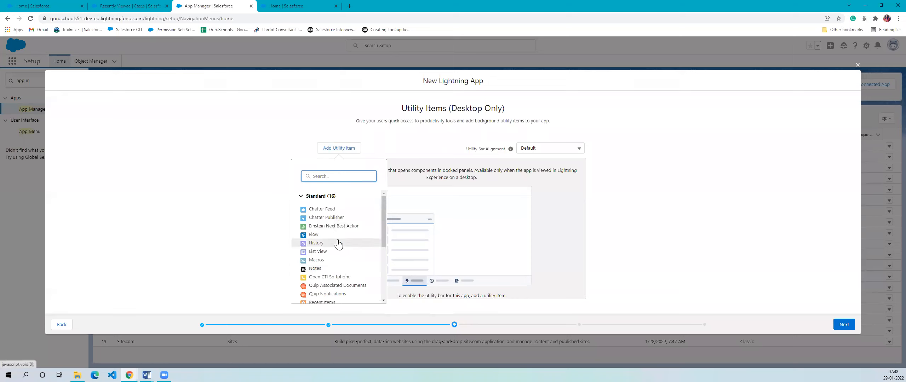
pyautogui.scroll(-3, 337, 247)
pyautogui.scroll(5, 339, 248)
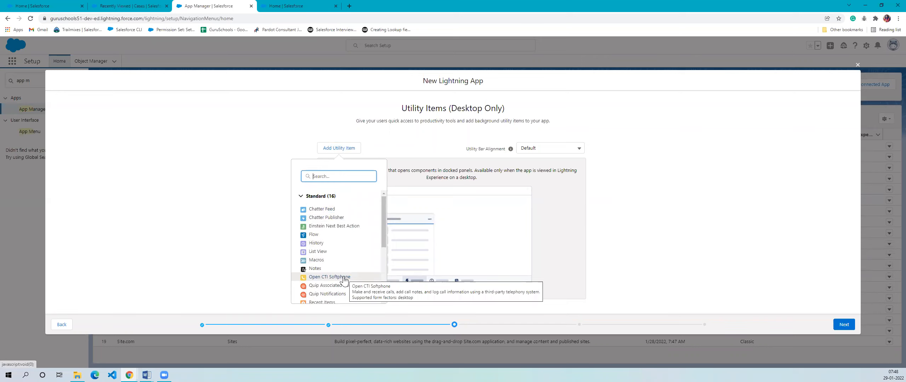
pyautogui.click(329, 278)
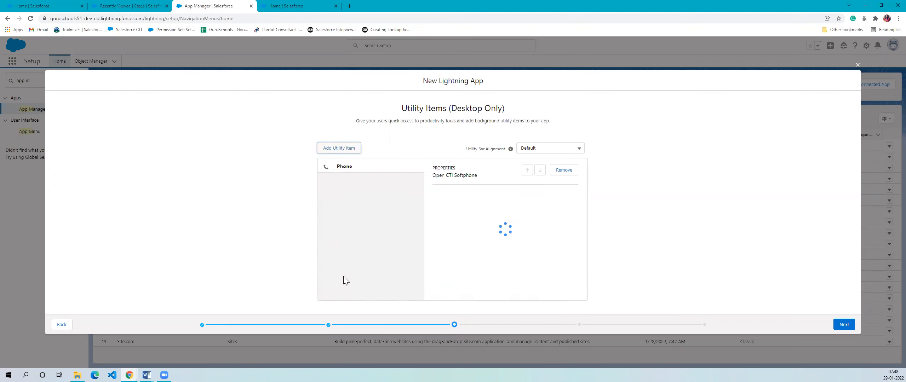
pyautogui.scroll(-1, 522, 244)
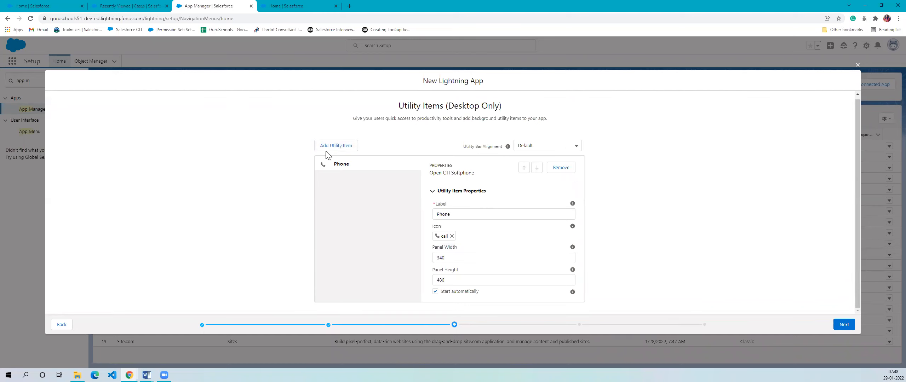
# - Check the Service Console's footer and add the same History item to the new app's utility bar
pyautogui.click(130, 6)
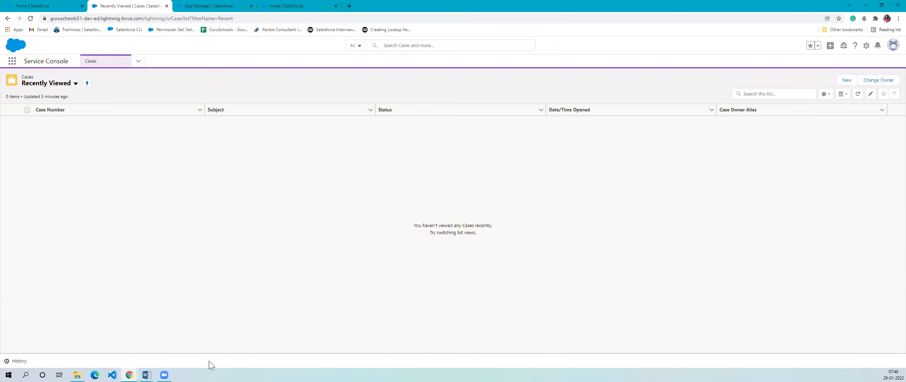
pyautogui.click(207, 6)
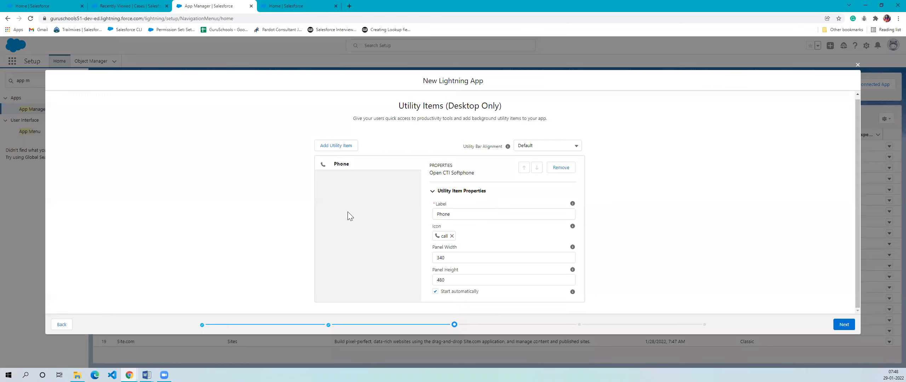
pyautogui.click(334, 146)
pyautogui.scroll(-2, 330, 230)
pyautogui.scroll(3, 320, 217)
pyautogui.click(316, 242)
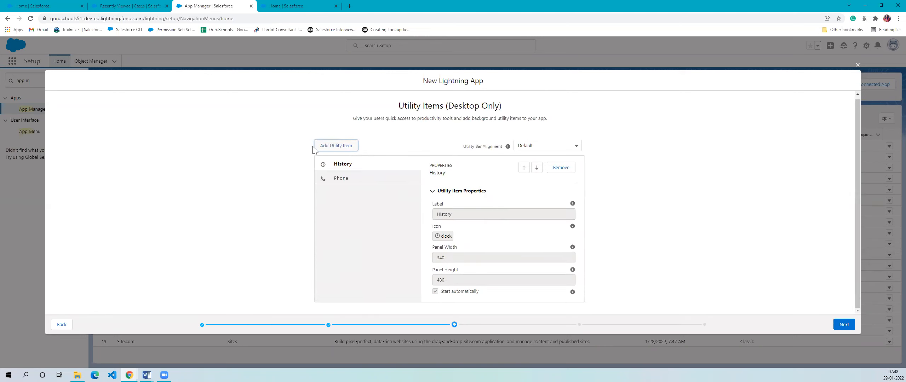
# - Remove the History and Phone items from the new app's utility bar
pyautogui.click(367, 140)
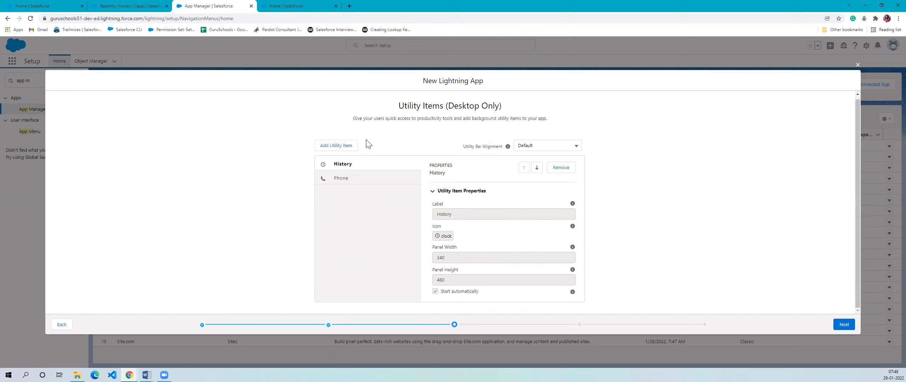
pyautogui.click(567, 172)
pyautogui.click(569, 172)
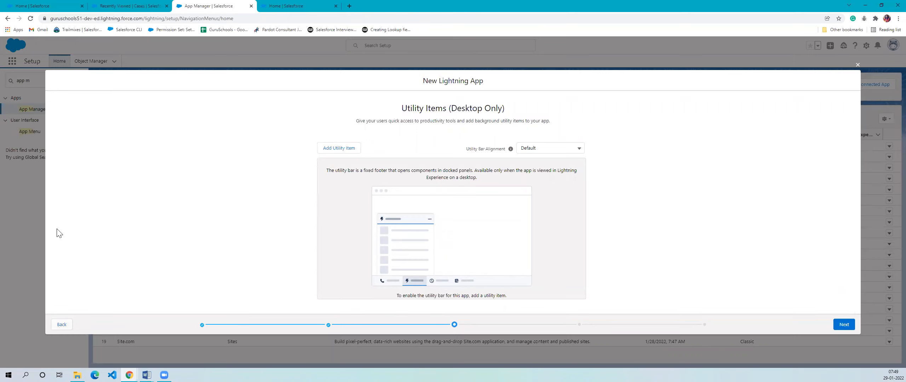
# - Recheck the Service Console's footer, read the note on enabling the utility bar, and continue to Navigation Items without utility items
pyautogui.click(152, 7)
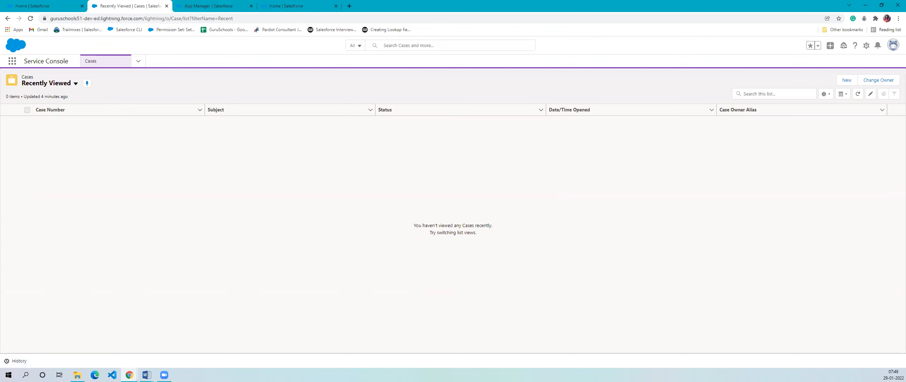
pyautogui.click(222, 8)
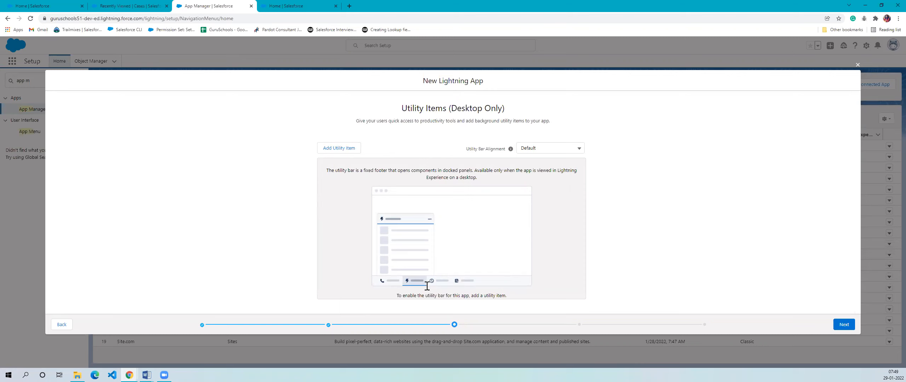
pyautogui.moveTo(397, 296); pyautogui.dragTo(494, 298)
pyautogui.click(701, 219)
pyautogui.click(853, 324)
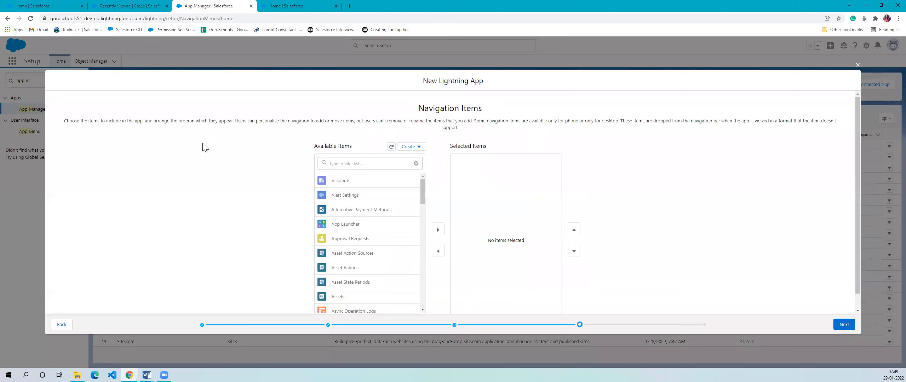
# - Examine the Navigation Items page against the navigation items in the Service Console and Sales apps, and return to the new app
pyautogui.moveTo(427, 109); pyautogui.dragTo(536, 107)
pyautogui.click(519, 130)
pyautogui.moveTo(405, 111); pyautogui.dragTo(563, 135)
pyautogui.click(518, 138)
pyautogui.moveTo(444, 114); pyautogui.dragTo(480, 120)
pyautogui.click(484, 131)
pyautogui.moveTo(425, 109); pyautogui.dragTo(509, 135)
pyautogui.click(507, 136)
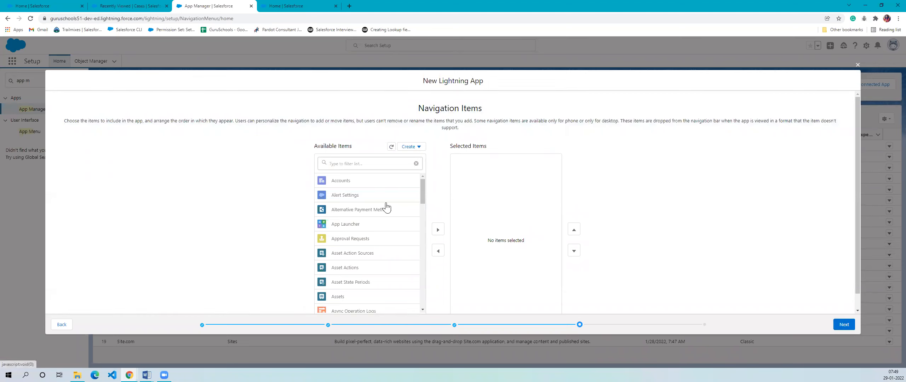
pyautogui.click(130, 5)
pyautogui.click(42, 6)
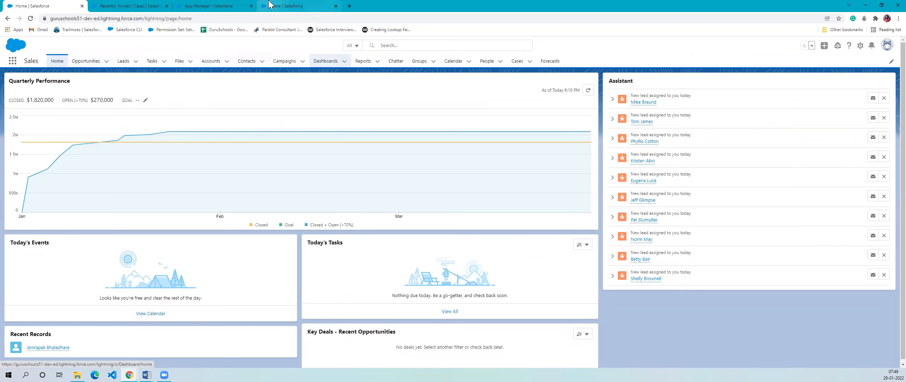
pyautogui.click(208, 4)
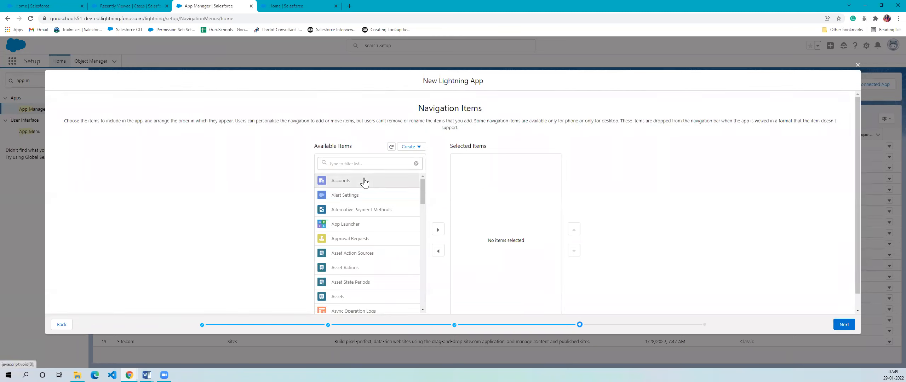
# - Add Accounts to the new app's selected navigation items and continue to User Profiles
pyautogui.scroll(-10, 363, 234)
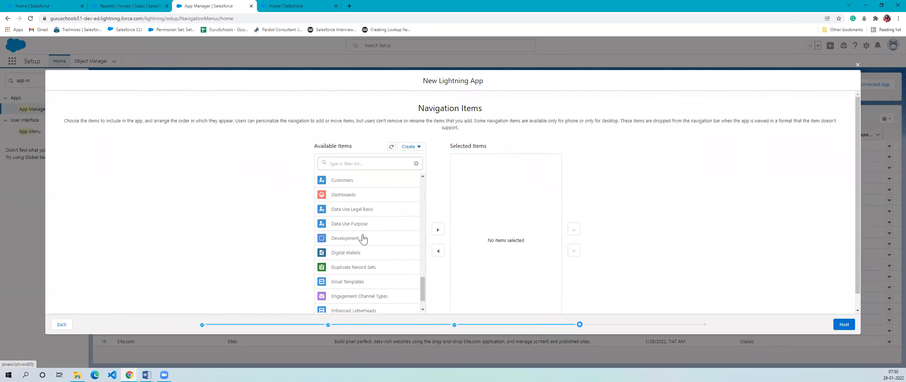
pyautogui.scroll(10, 364, 237)
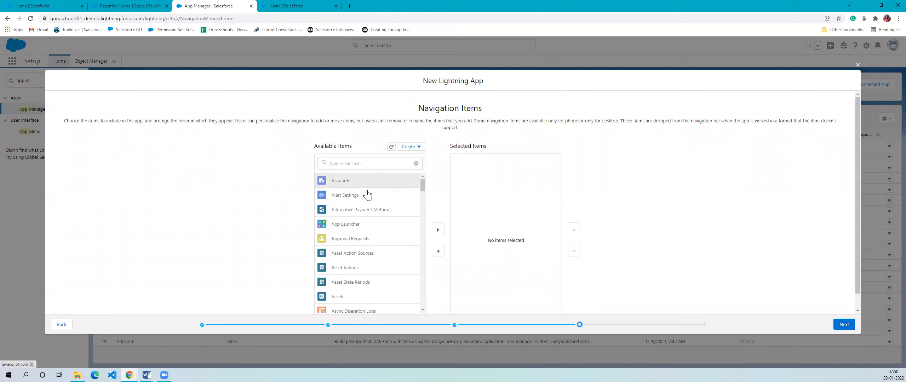
pyautogui.click(438, 232)
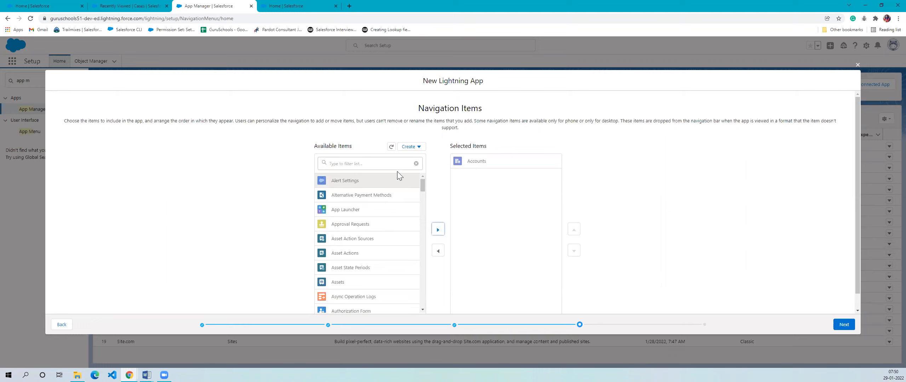
pyautogui.click(847, 325)
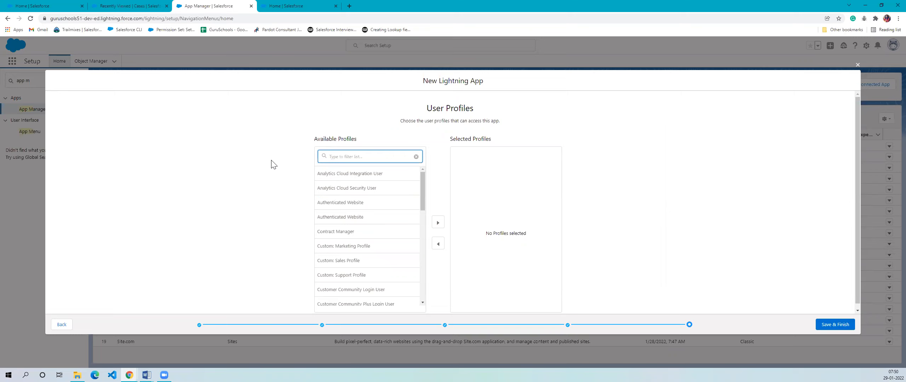
# - Add System Administrator to the new app's selected profiles and review the remaining available profiles
pyautogui.scroll(-10, 397, 210)
pyautogui.scroll(-1, 362, 287)
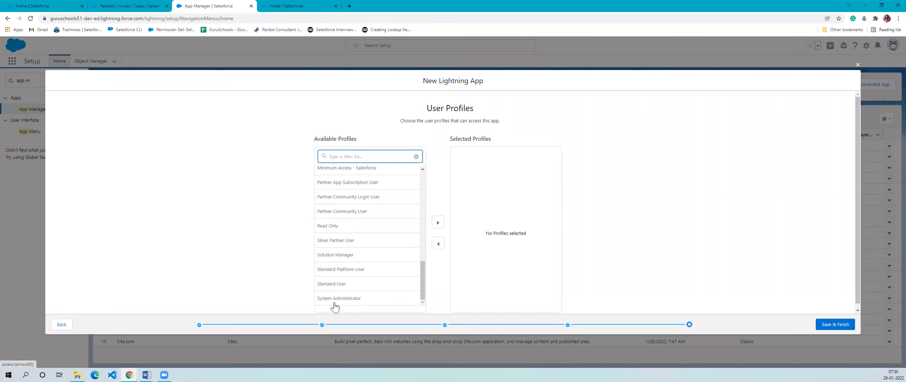
pyautogui.click(323, 301)
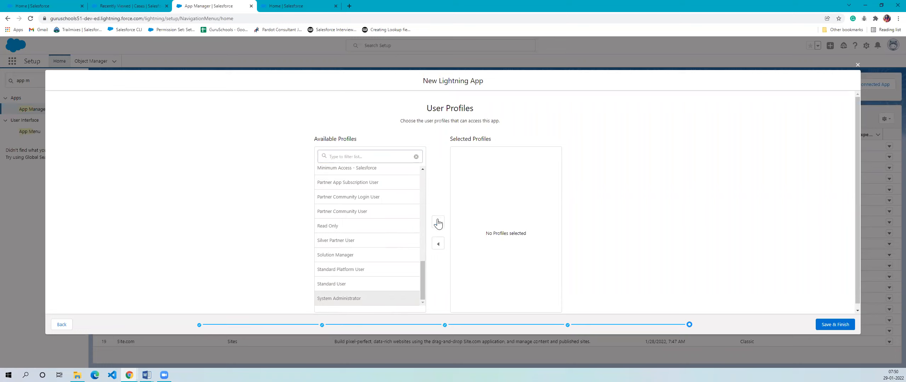
pyautogui.click(438, 223)
pyautogui.scroll(10, 369, 230)
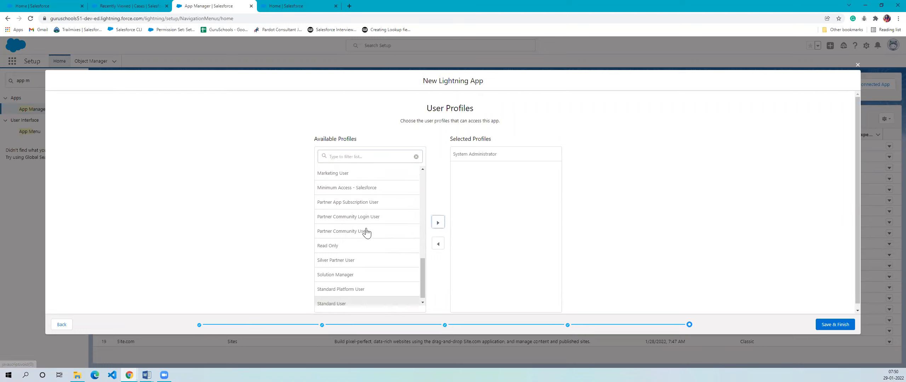
pyautogui.scroll(-10, 388, 214)
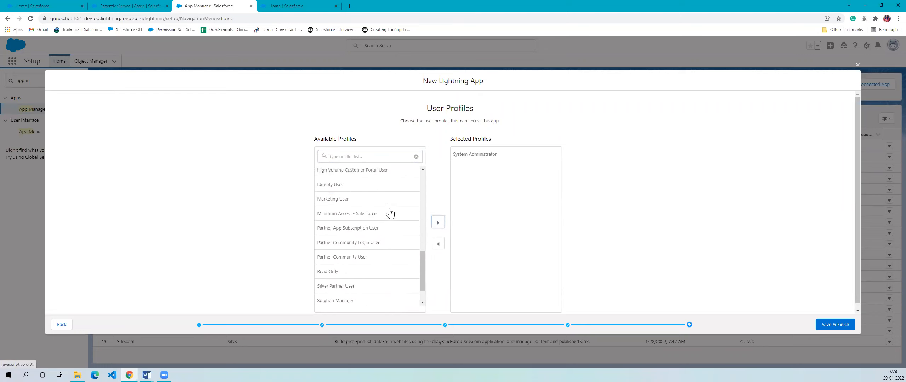
pyautogui.scroll(5, 382, 220)
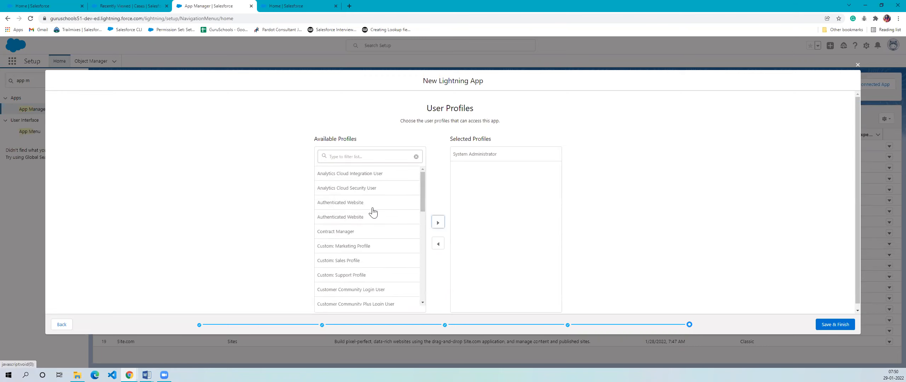
pyautogui.scroll(-5, 372, 212)
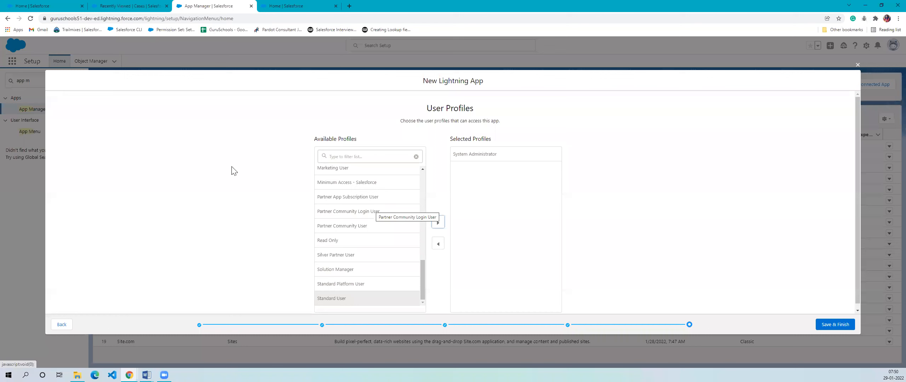
# - Check the apps offered in the Sales app's App Launcher and return to the new app's User Profiles page
pyautogui.click(43, 6)
pyautogui.click(12, 61)
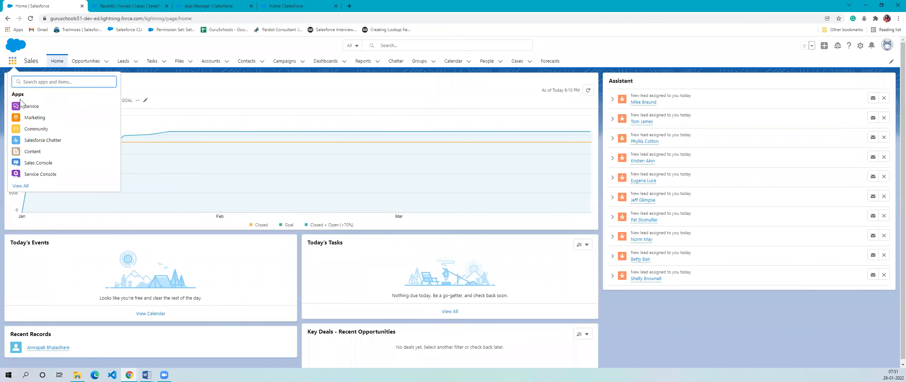
pyautogui.click(139, 48)
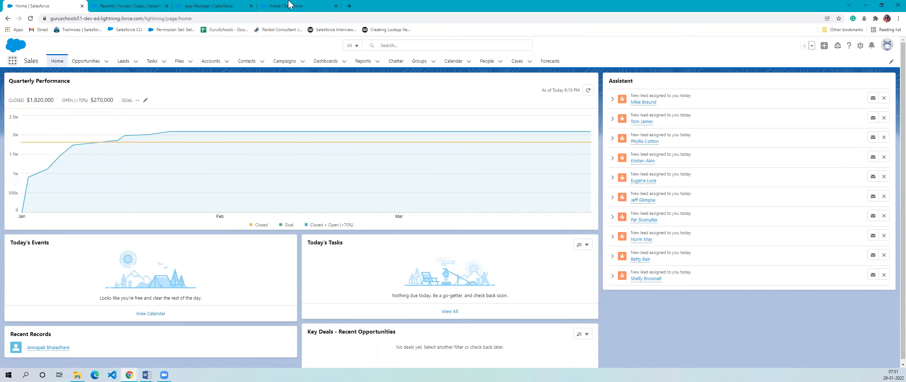
pyautogui.click(230, 6)
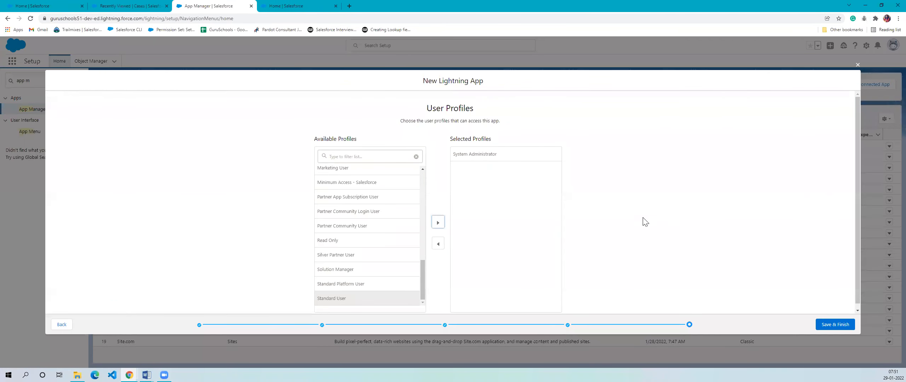
# - Save and finish the new Lightning app and locate Recruiting in the App Manager list
pyautogui.click(829, 324)
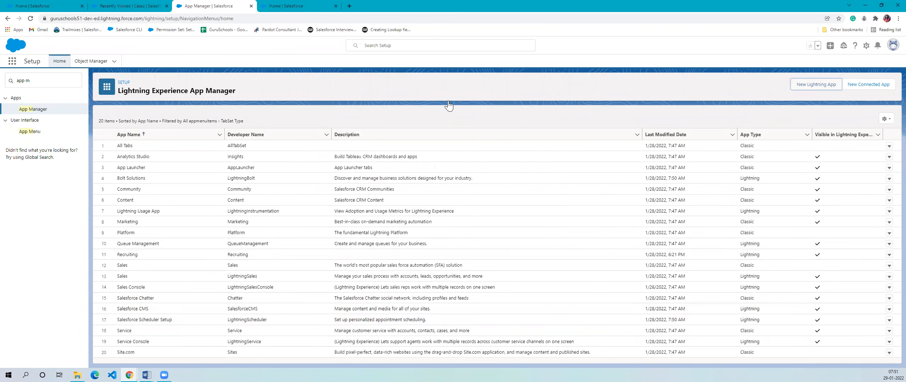
pyautogui.moveTo(117, 257); pyautogui.dragTo(164, 72)
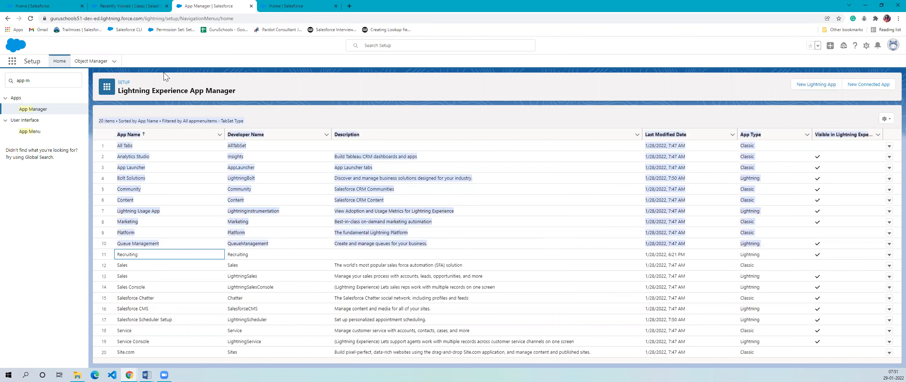
pyautogui.moveTo(231, 60); pyautogui.dragTo(68, 6)
# - Return to the Sales home page and open the Recruiting app from the full App Launcher list
pyautogui.click(54, 6)
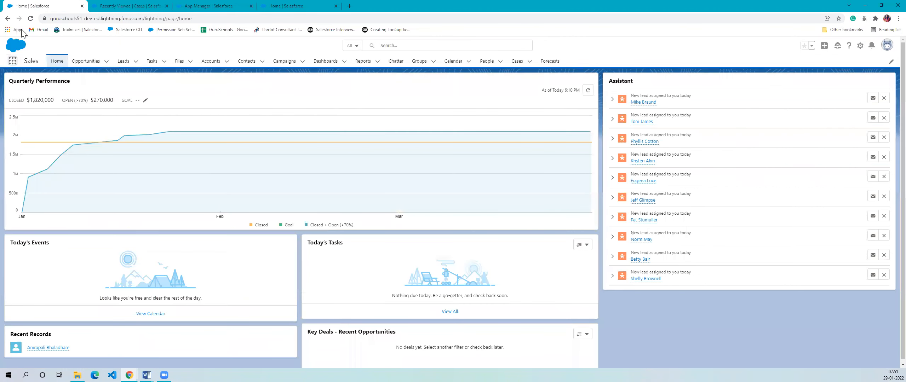
pyautogui.click(10, 62)
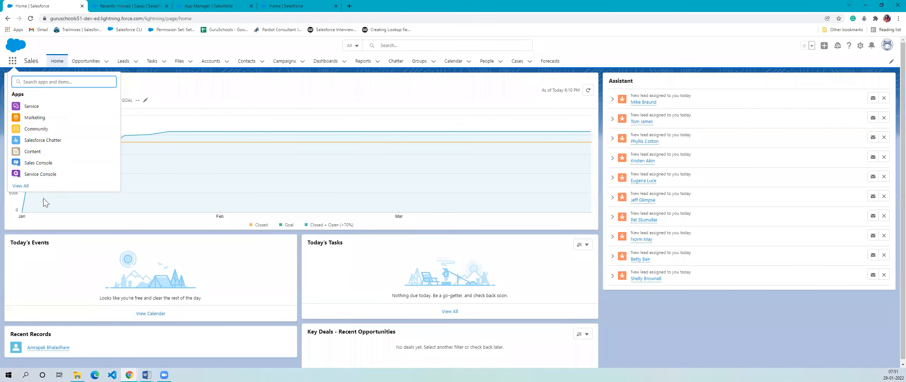
pyautogui.click(24, 187)
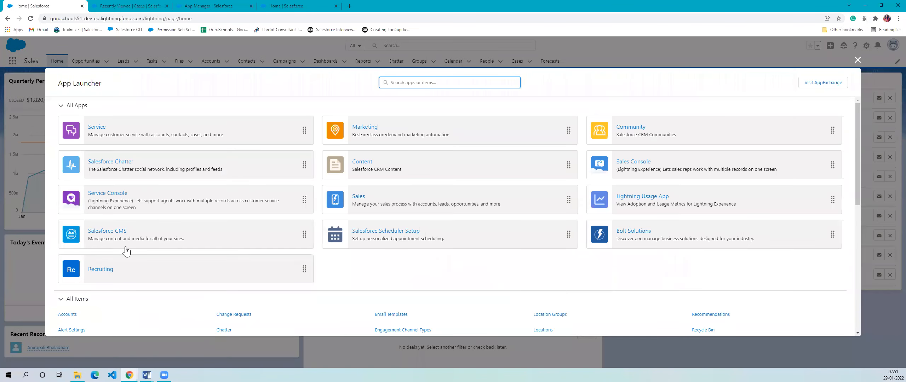
pyautogui.click(100, 269)
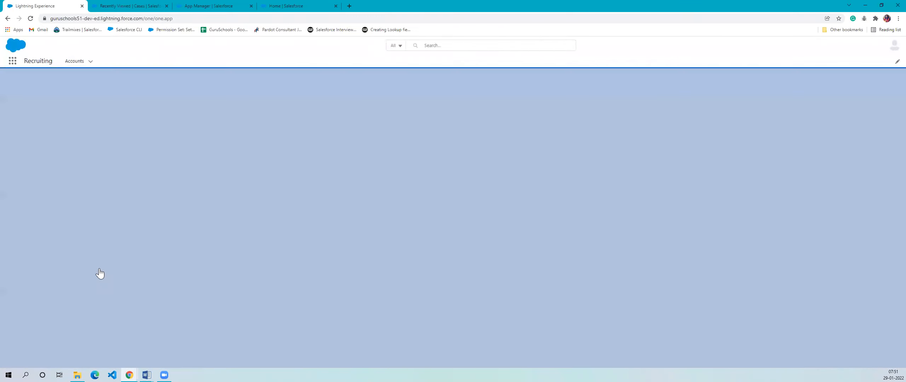
# - Dismiss the pinned lists tip on the Accounts page and switch to the All Accounts list view
pyautogui.click(85, 62)
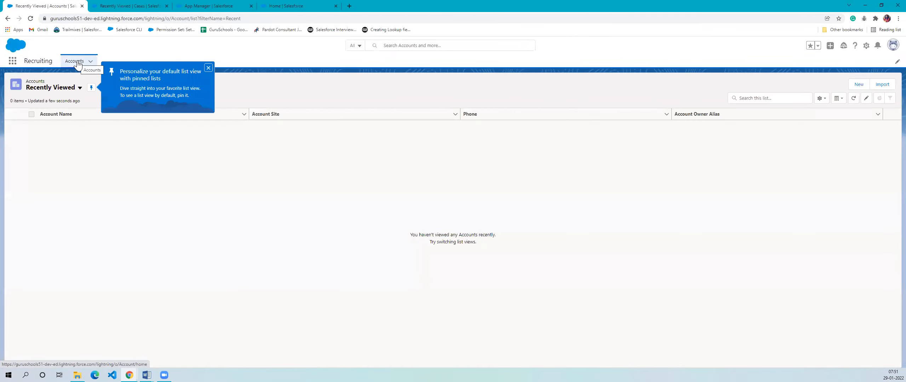
pyautogui.click(208, 68)
pyautogui.click(50, 88)
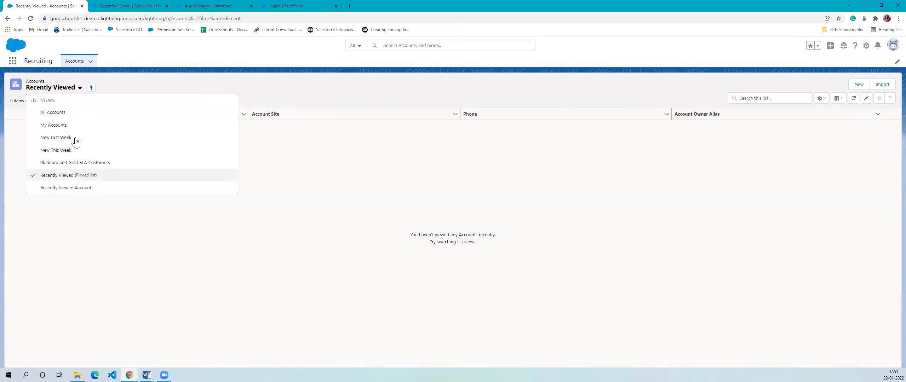
pyautogui.click(64, 112)
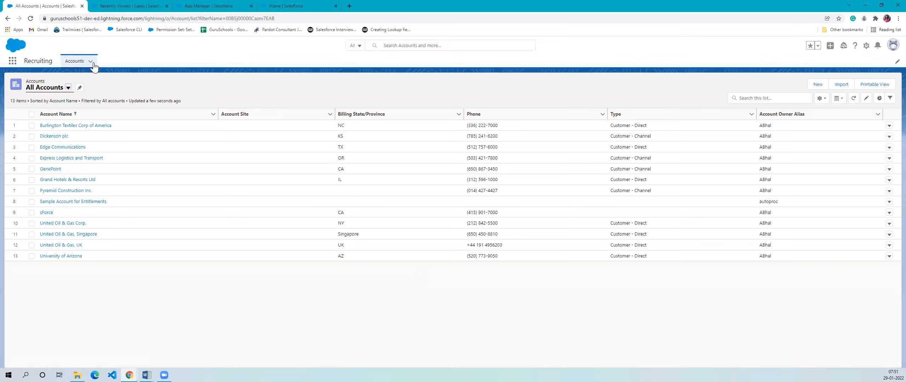
# - Close the browser tabs of App Manager, the Service Console and Setup Home, keeping only the Recruiting app's Accounts tab
pyautogui.hotkey('alt', 'Tab')
pyautogui.click(118, 5)
pyautogui.click(78, 5)
pyautogui.click(127, 5)
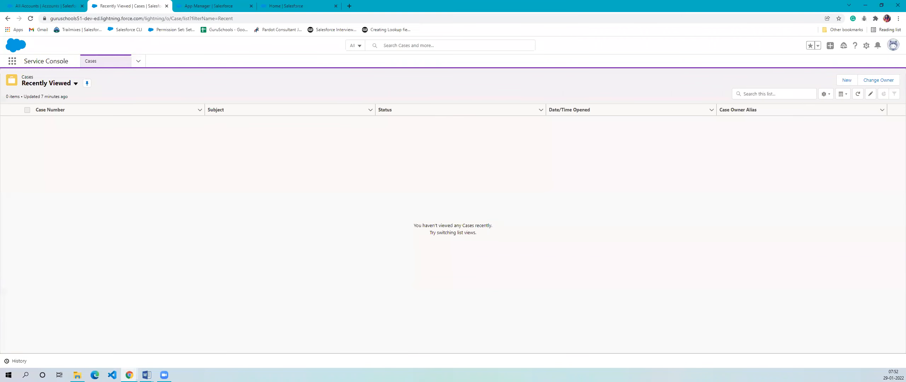
pyautogui.click(218, 6)
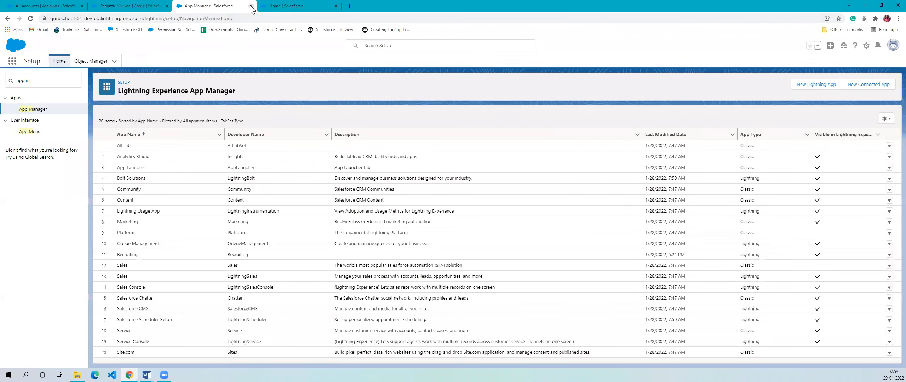
pyautogui.click(250, 6)
pyautogui.click(166, 6)
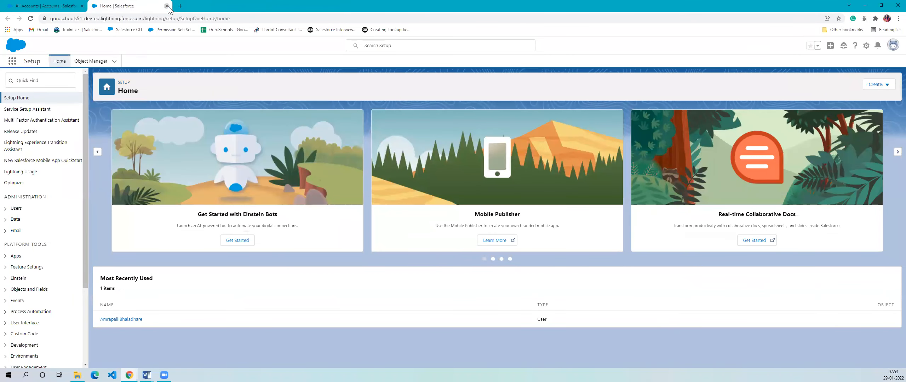
pyautogui.click(167, 6)
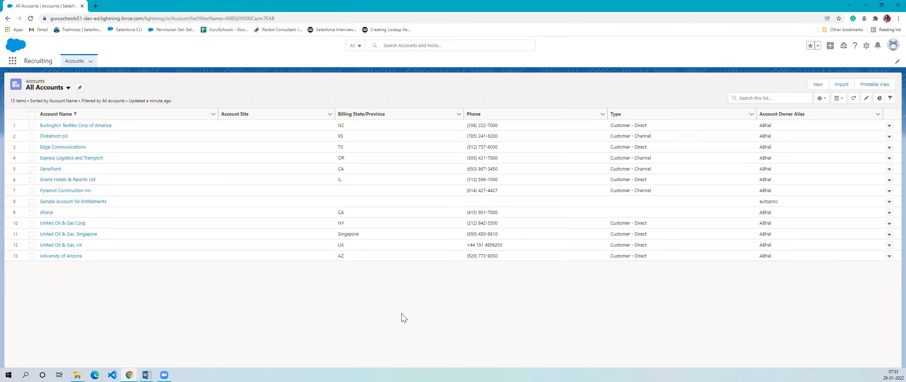
# - Open Setup for the current app from the Recruiting app
pyautogui.click(866, 49)
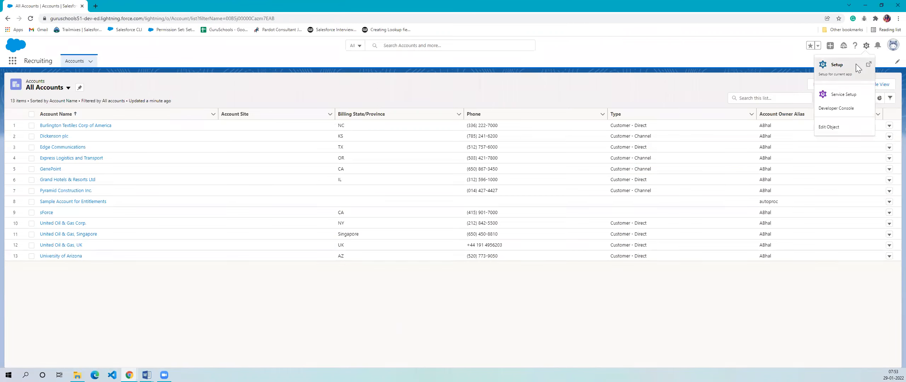
pyautogui.click(856, 65)
pyautogui.moveTo(77, 375)
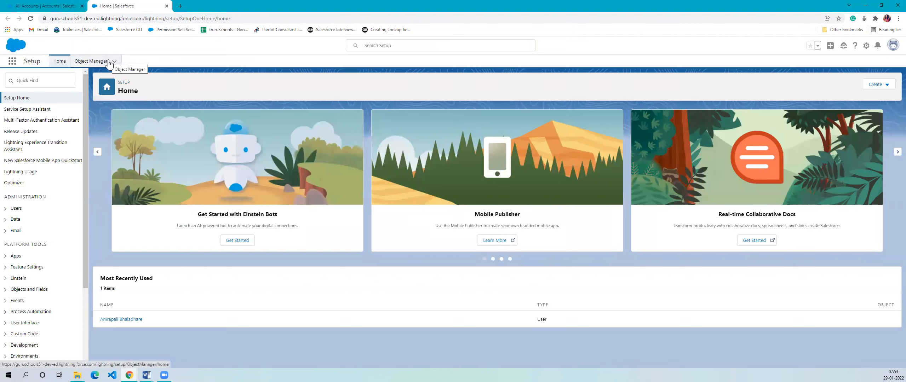
# - Browse the Setup menu categories, search them for "app", and clear the search again
pyautogui.click(31, 83)
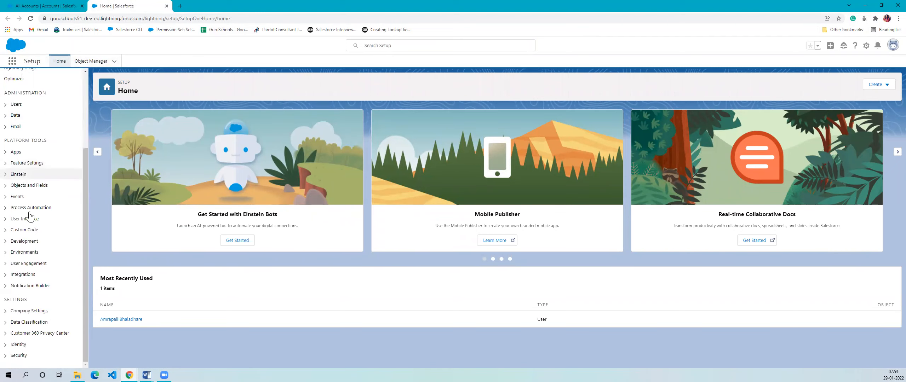
pyautogui.scroll(-3, 39, 199)
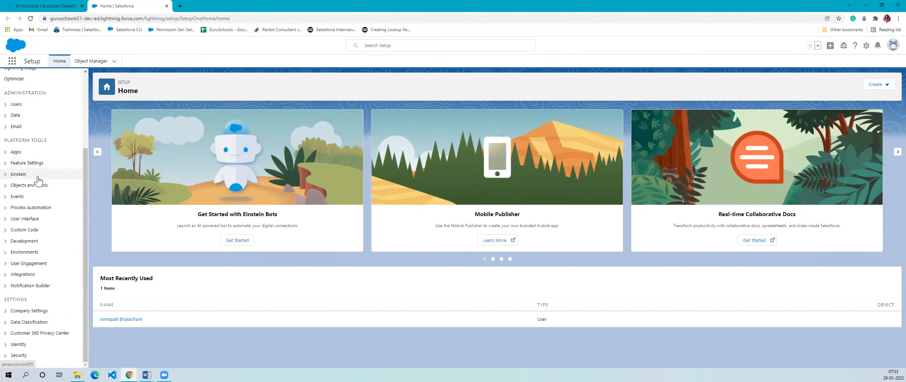
pyautogui.scroll(3, 47, 208)
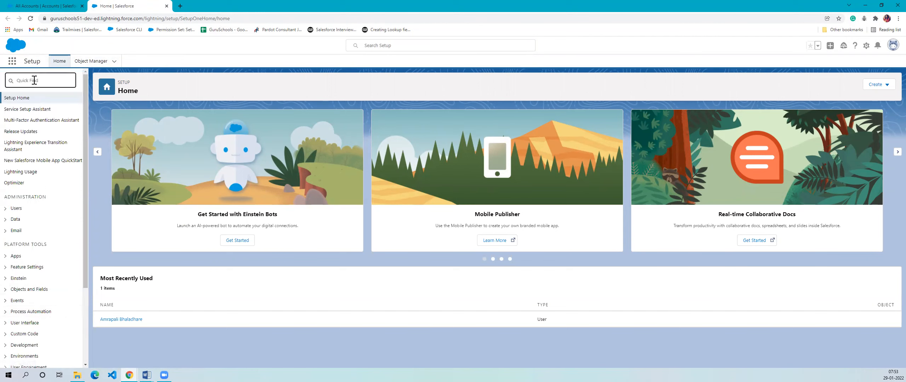
pyautogui.write('app')
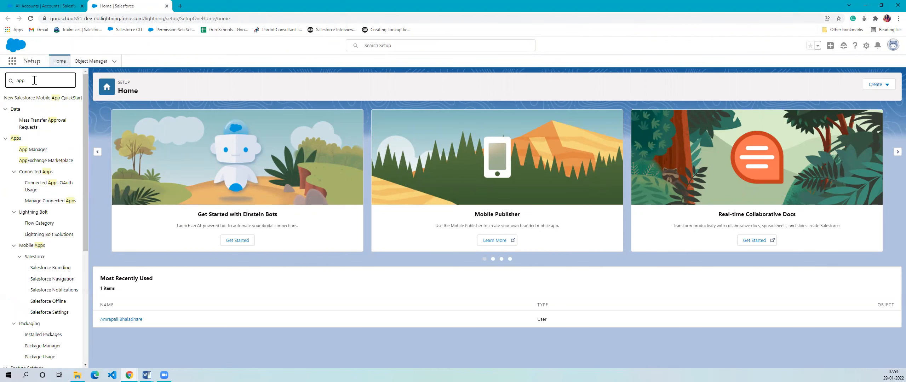
pyautogui.press('BackSpace')
pyautogui.press('BackSpace')
pyautogui.press('BackSpace')
pyautogui.click(216, 82)
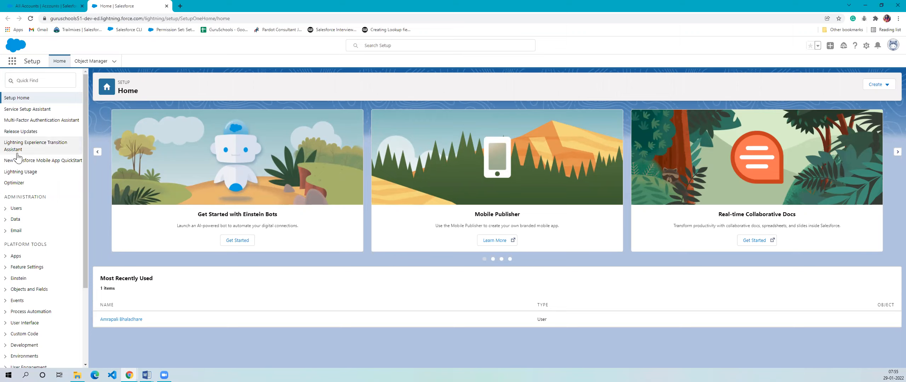
# - Open the Object Manager and look through its list of objects
pyautogui.hotkey('alt', 'Tab')
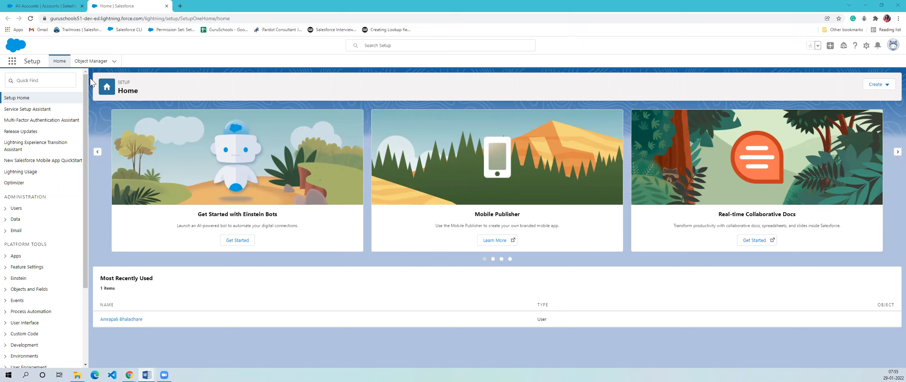
pyautogui.click(105, 62)
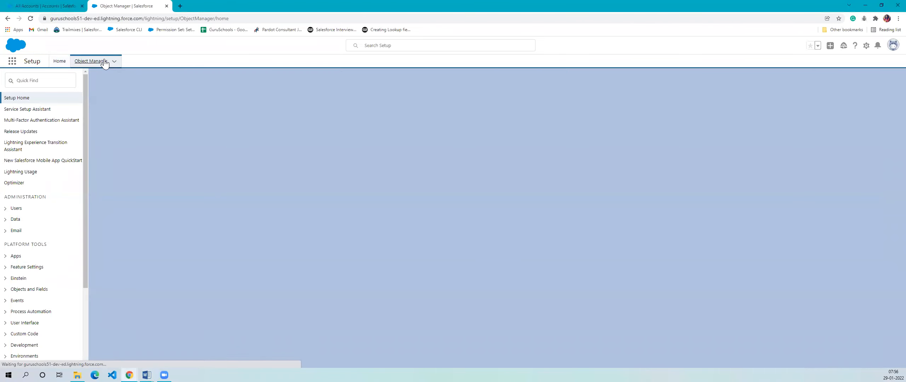
pyautogui.scroll(-10, 96, 207)
pyautogui.scroll(15, 96, 207)
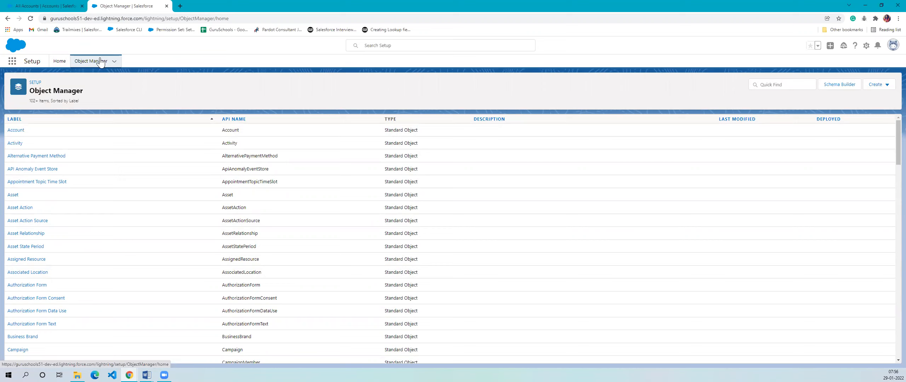
# - Start creating a new custom object and set its label to Position
pyautogui.click(891, 86)
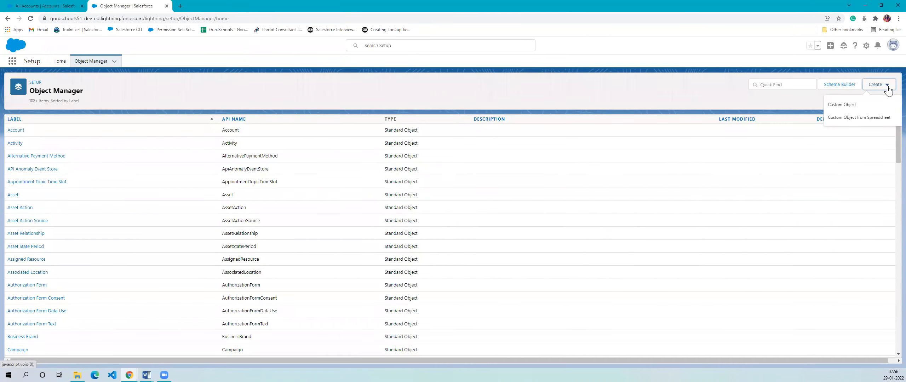
pyautogui.click(843, 105)
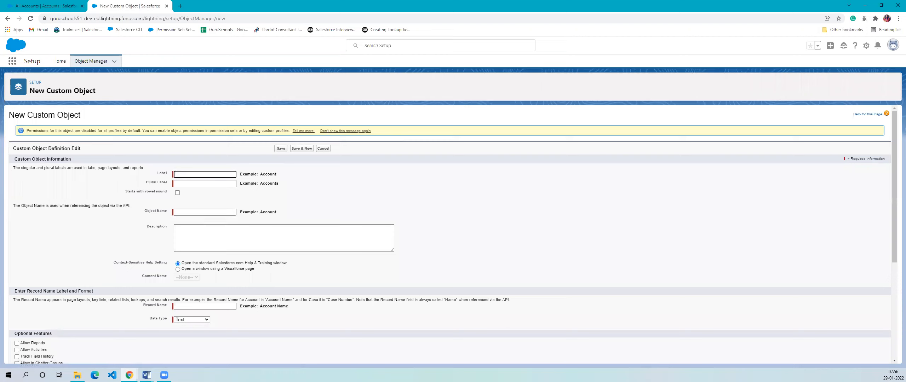
pyautogui.click(214, 175)
pyautogui.write('Position')
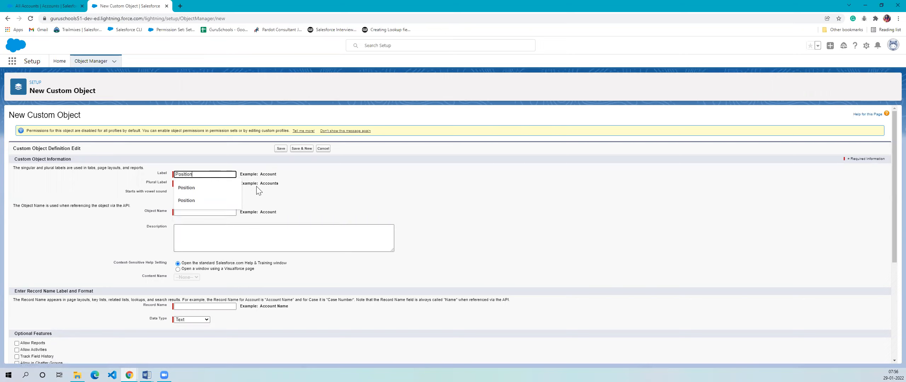
pyautogui.click(382, 197)
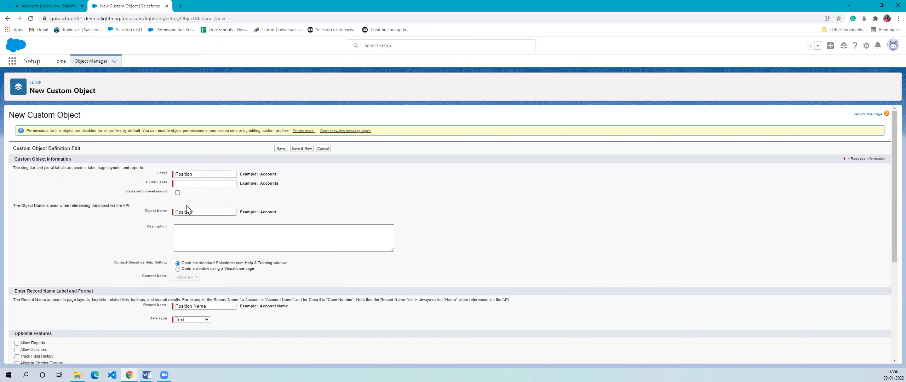
# - Examine the object name that is filled in for the new custom object
pyautogui.moveTo(211, 211); pyautogui.dragTo(155, 210)
pyautogui.click(301, 203)
pyautogui.moveTo(194, 212); pyautogui.dragTo(163, 210)
pyautogui.click(354, 200)
pyautogui.click(194, 214)
pyautogui.click(355, 207)
pyautogui.moveTo(201, 212); pyautogui.dragTo(181, 215)
pyautogui.click(400, 208)
pyautogui.click(233, 212)
pyautogui.click(388, 189)
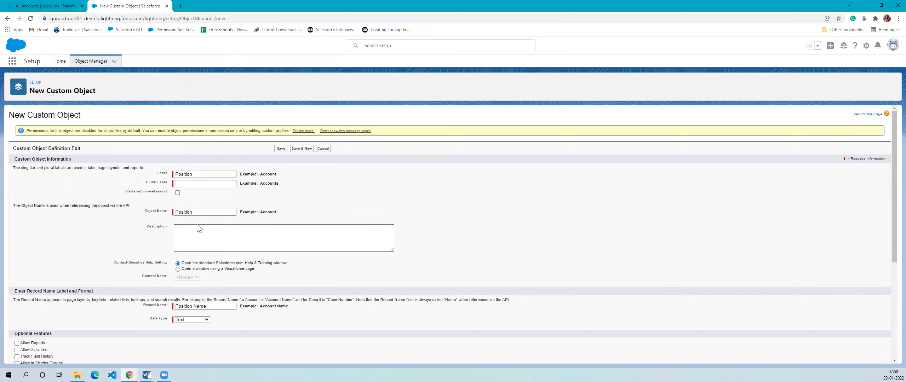
# - Compare with the Accounts tab label in the Recruiting app, and set the object's plural label to Positions
pyautogui.tripleClick(158, 184)
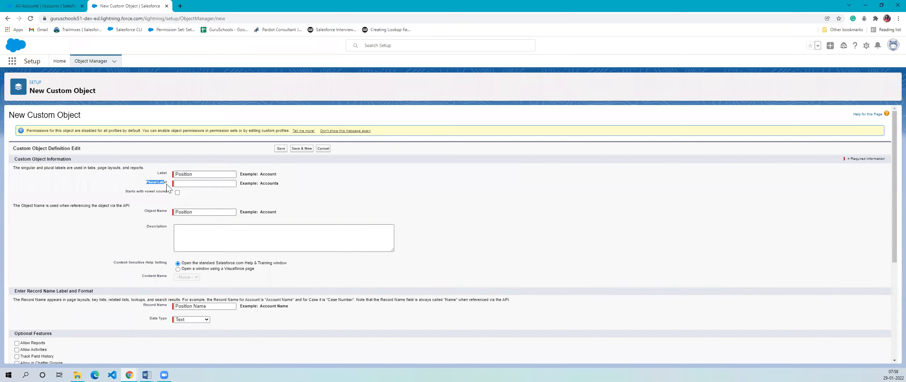
pyautogui.doubleClick(206, 174)
pyautogui.click(307, 192)
pyautogui.click(46, 6)
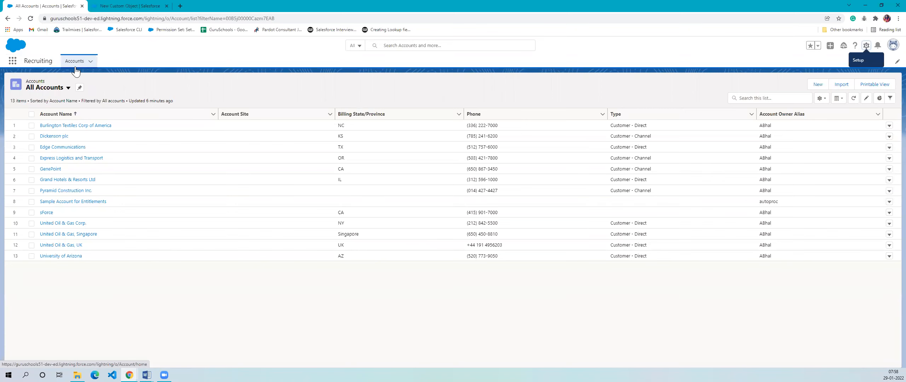
pyautogui.click(130, 6)
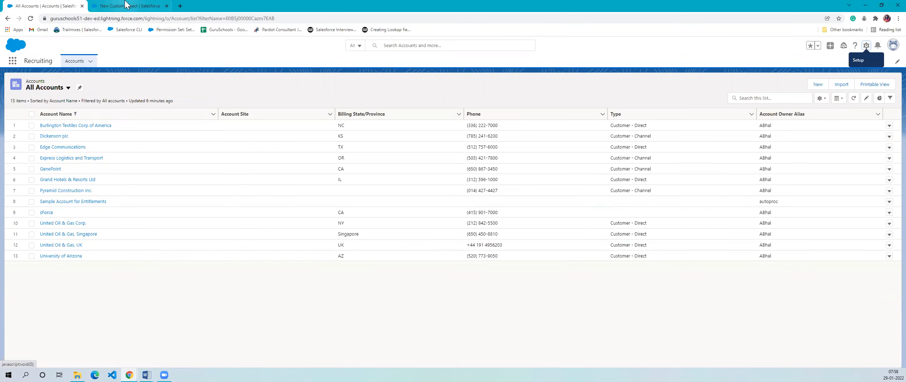
pyautogui.click(184, 183)
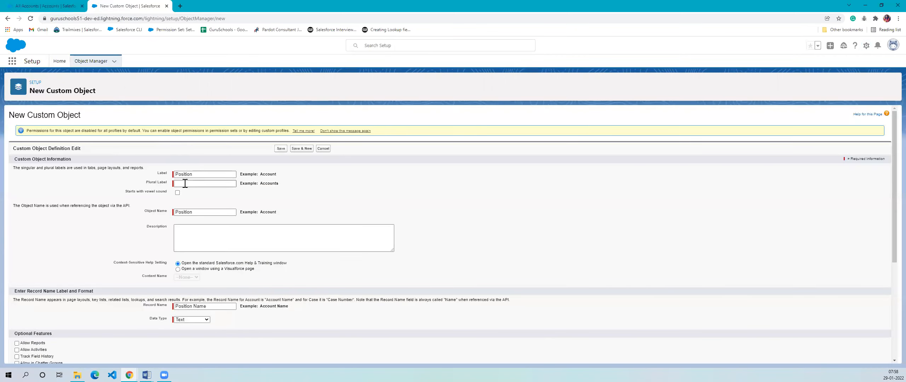
pyautogui.write('Positions')
pyautogui.click(385, 203)
# - Paste the description "This object stores information about the open job positions at our company" into the object definition
pyautogui.click(335, 231)
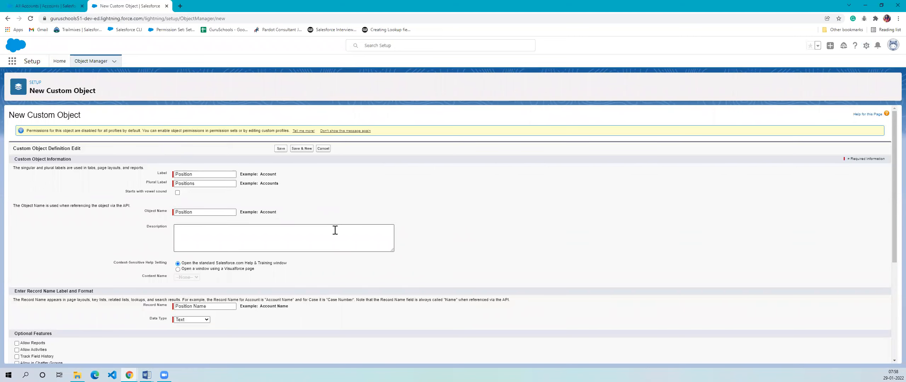
pyautogui.scroll(-1, 335, 230)
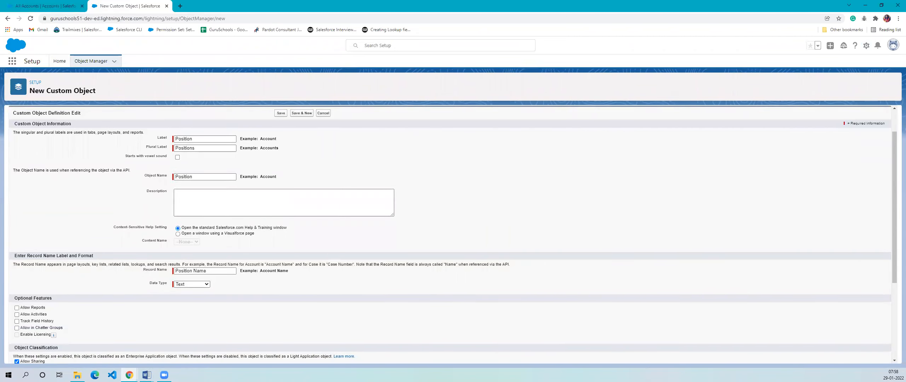
pyautogui.hotkey('alt', 'Tab')
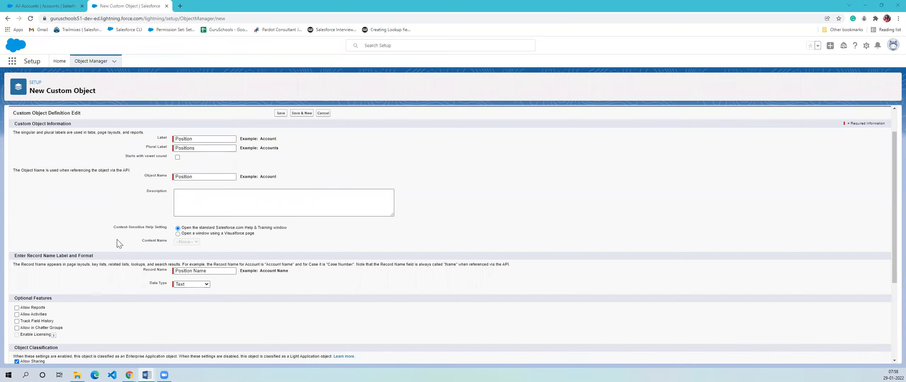
pyautogui.click(214, 205)
pyautogui.rightClick(213, 204)
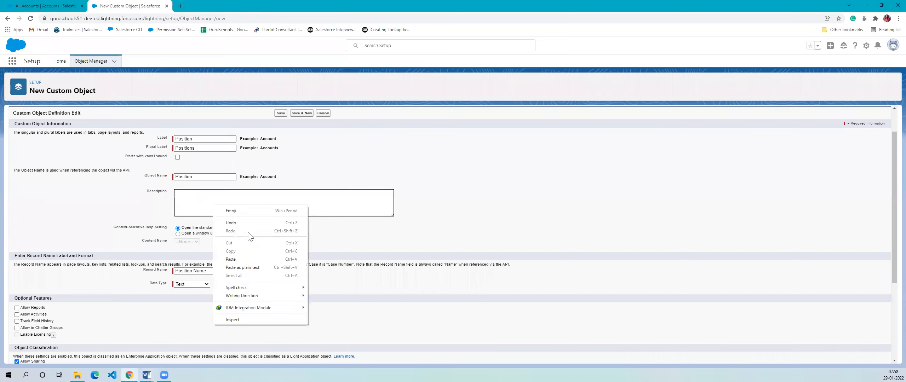
pyautogui.click(241, 264)
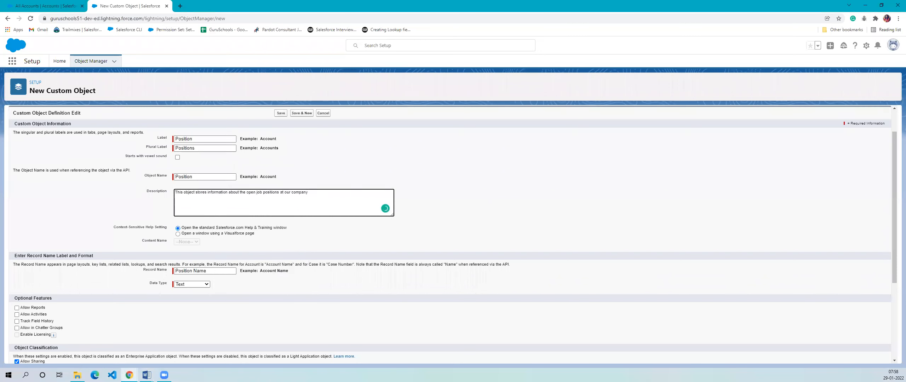
pyautogui.click(399, 141)
# - Enlarge the page and review the help setting, record name and data type of the new object
pyautogui.hotkey('ctrl', '+')
pyautogui.hotkey('ctrl', '+')
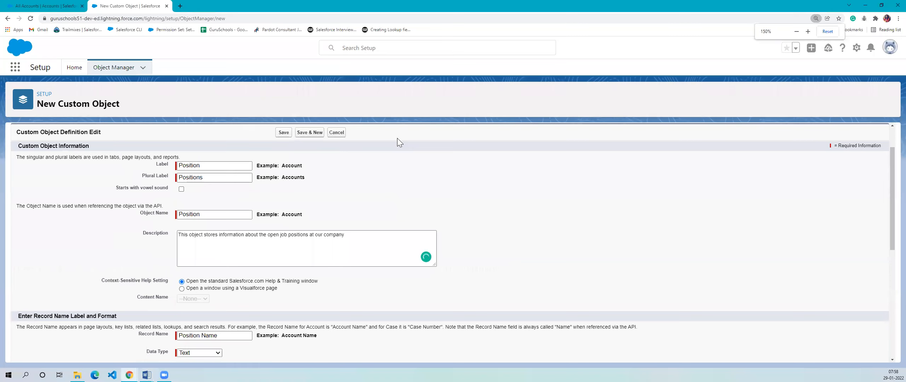
pyautogui.hotkey('ctrl', '+')
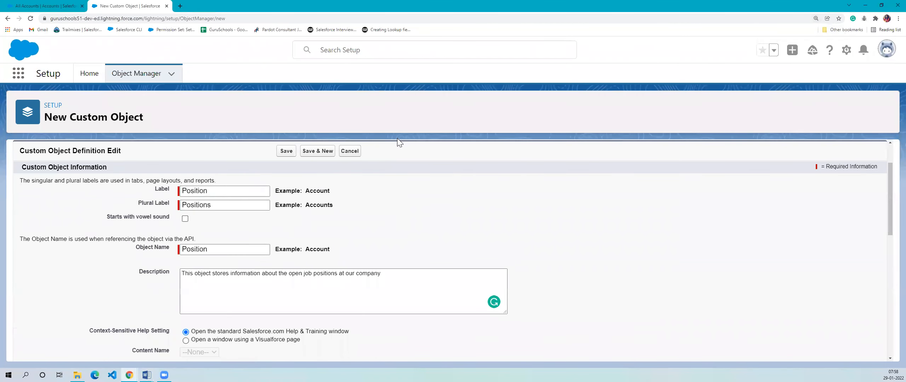
pyautogui.scroll(-1, 393, 213)
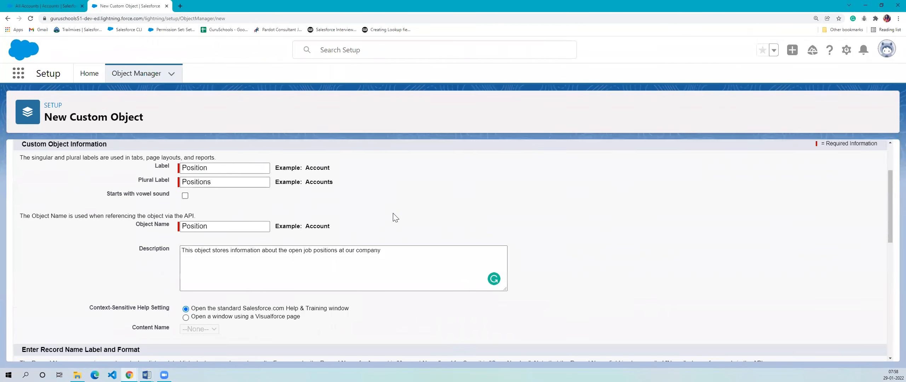
pyautogui.scroll(-1, 396, 218)
pyautogui.scroll(-3, 392, 216)
pyautogui.scroll(5, 351, 205)
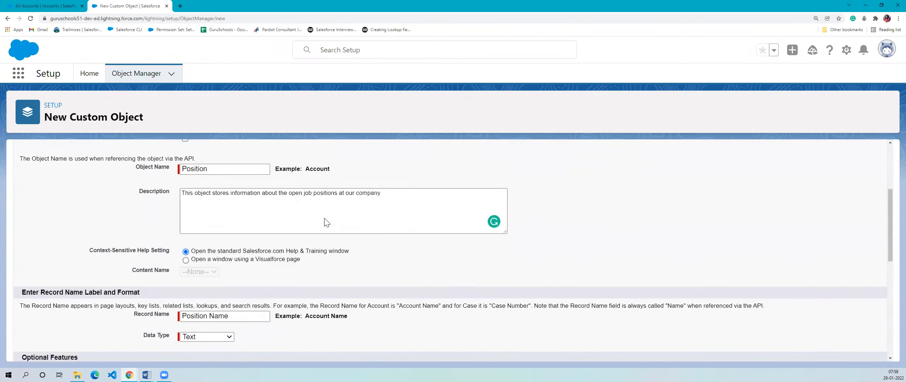
pyautogui.scroll(-3, 246, 282)
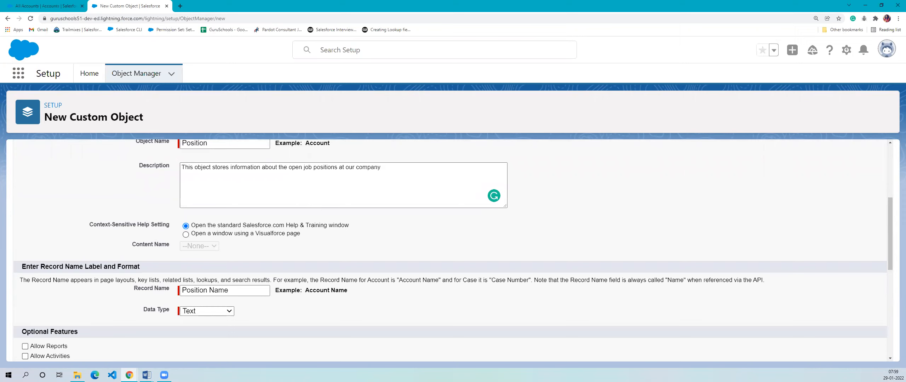
pyautogui.moveTo(134, 288); pyautogui.dragTo(170, 294)
pyautogui.click(224, 288)
pyautogui.moveTo(141, 314); pyautogui.dragTo(170, 314)
pyautogui.click(303, 310)
# - Enable the optional features Allow Reports, Allow Activities and Track Field History
pyautogui.scroll(-2, 305, 315)
pyautogui.click(25, 275)
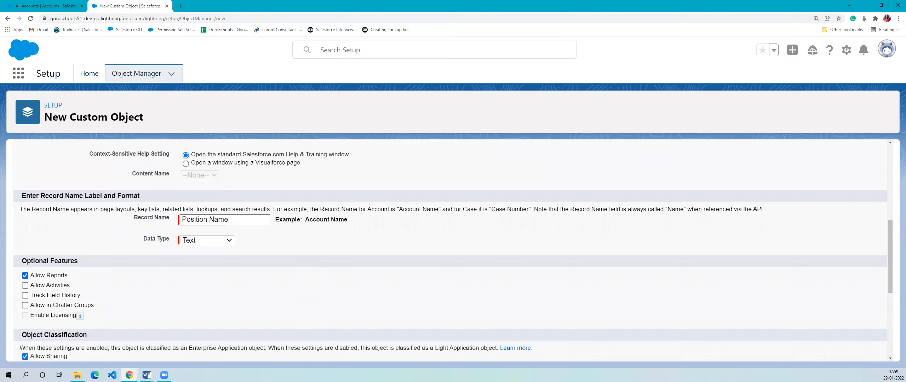
pyautogui.click(24, 287)
pyautogui.click(25, 296)
# - Review the object classification and deployment status settings, and allow search for the Position object
pyautogui.scroll(-2, 194, 285)
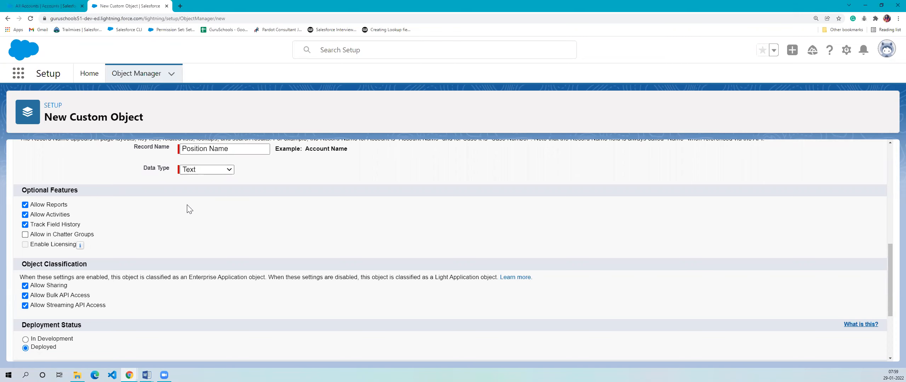
pyautogui.scroll(1, 189, 209)
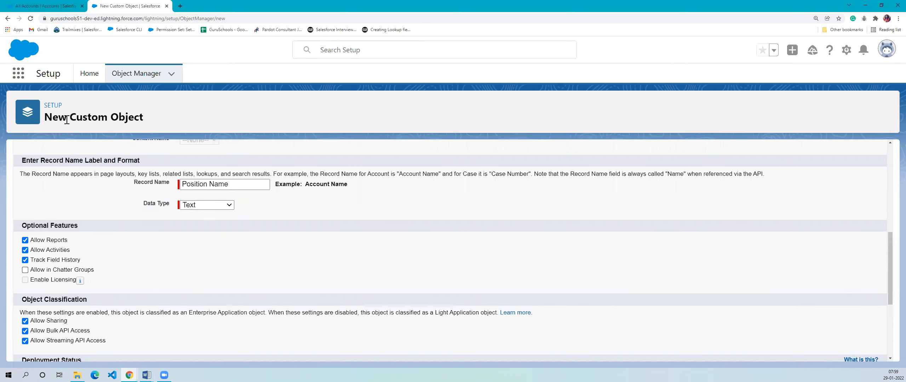
pyautogui.scroll(-2, 153, 248)
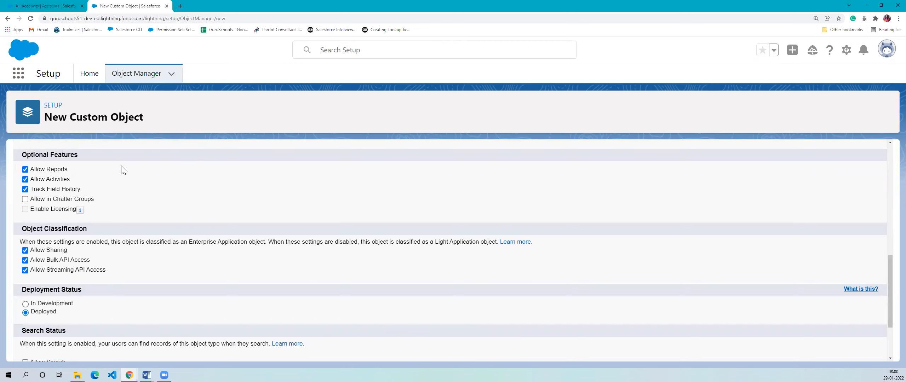
pyautogui.scroll(-3, 126, 181)
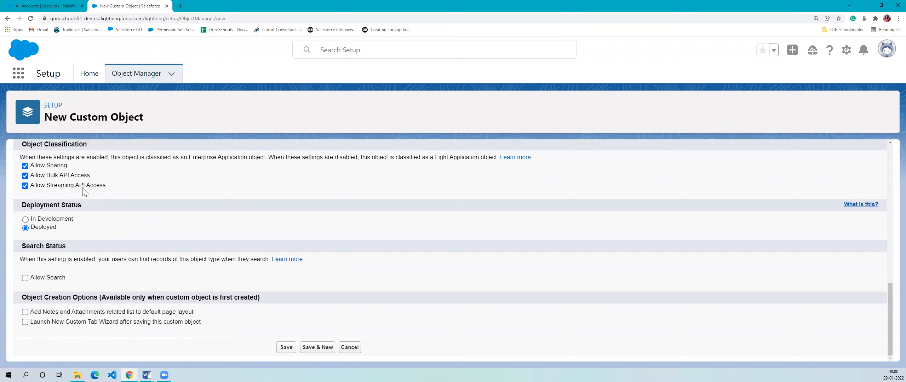
pyautogui.scroll(1, 85, 192)
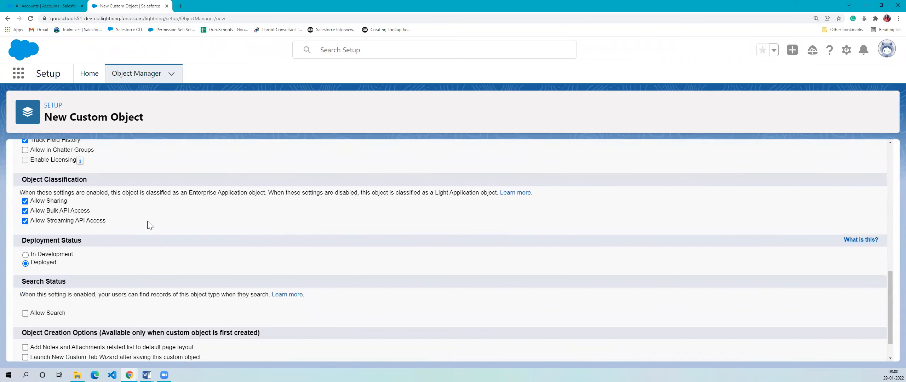
pyautogui.scroll(-1, 21, 209)
pyautogui.moveTo(18, 204); pyautogui.dragTo(112, 203)
pyautogui.click(110, 226)
pyautogui.moveTo(32, 228); pyautogui.dragTo(116, 209)
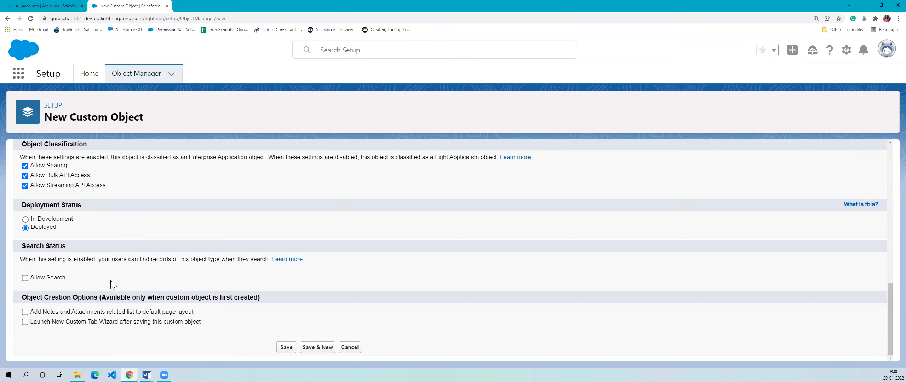
pyautogui.click(28, 281)
pyautogui.hotkey('ctrl', '+')
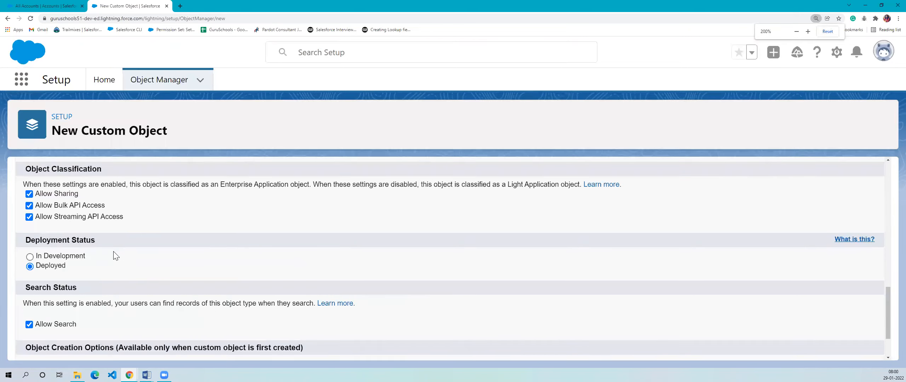
# - Examine the object creation options, especially adding the Notes and Attachments related list to the default page layout
pyautogui.scroll(-3, 116, 255)
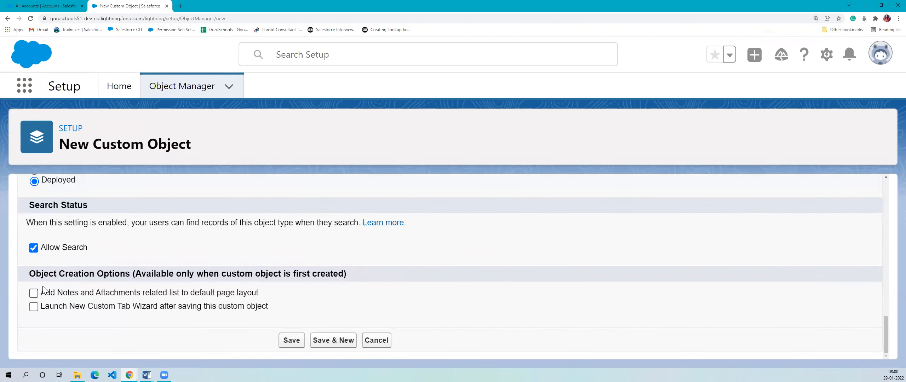
pyautogui.moveTo(29, 275); pyautogui.dragTo(186, 266)
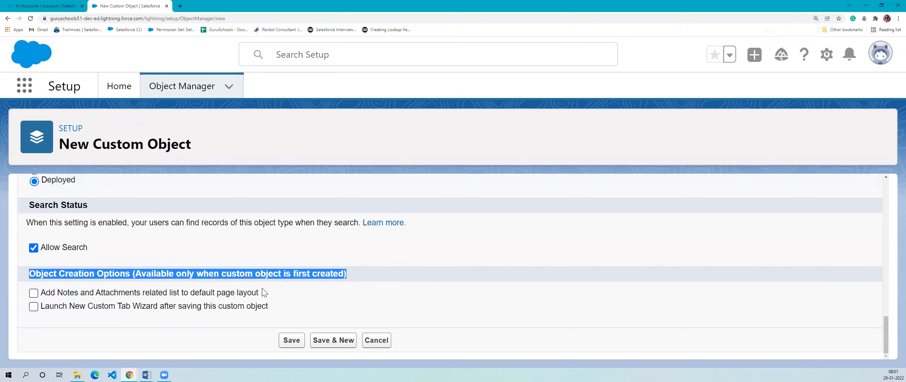
pyautogui.click(307, 290)
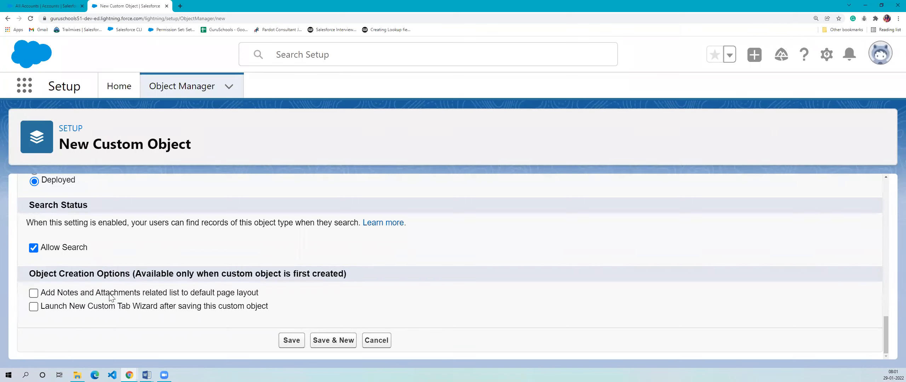
pyautogui.moveTo(41, 291); pyautogui.dragTo(264, 295)
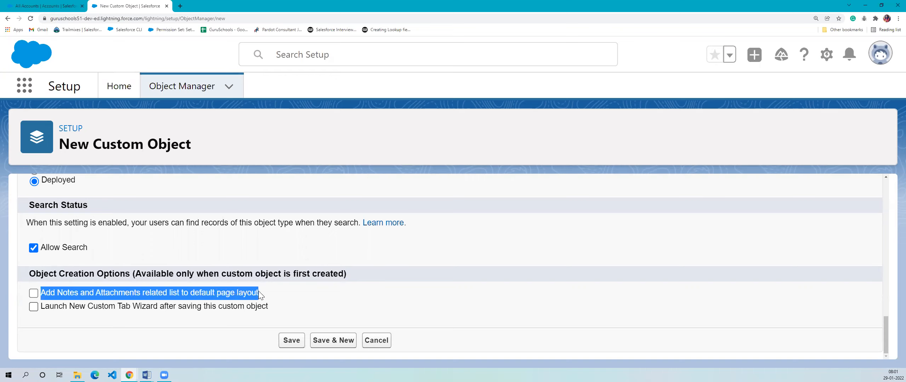
pyautogui.click(283, 293)
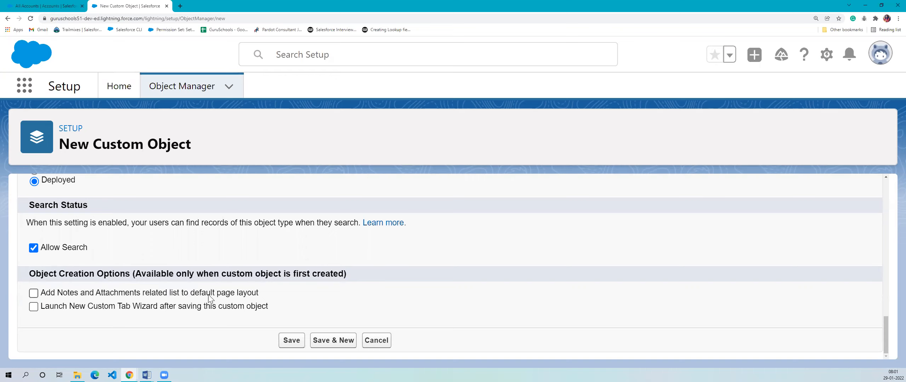
pyautogui.moveTo(191, 295); pyautogui.dragTo(275, 297)
pyautogui.click(94, 292)
# - Open the Burlington Textiles Corp of America account in the Recruiting app and examine its Notes & Attachments related list
pyautogui.click(46, 6)
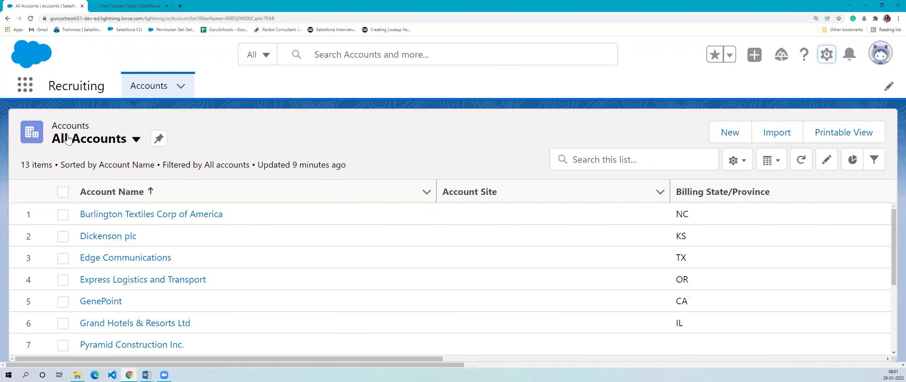
pyautogui.click(118, 217)
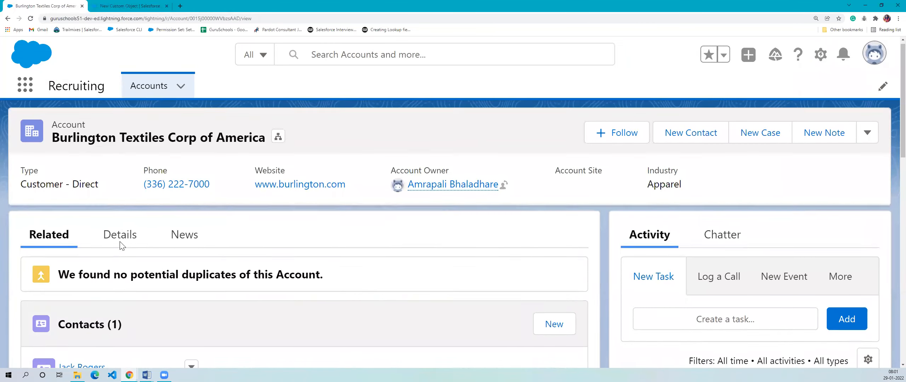
pyautogui.scroll(-5, 120, 244)
pyautogui.scroll(-3, 121, 247)
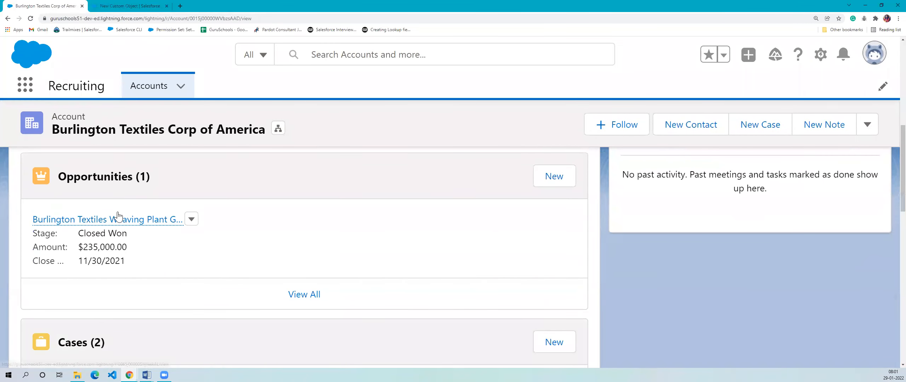
pyautogui.scroll(-10, 119, 216)
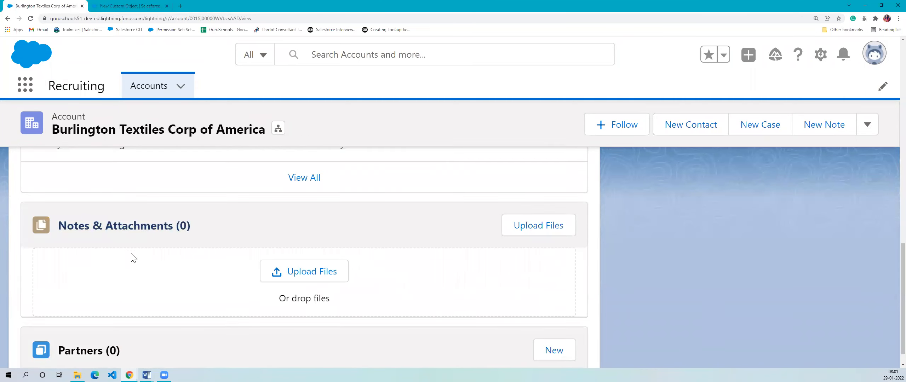
pyautogui.scroll(-1, 166, 213)
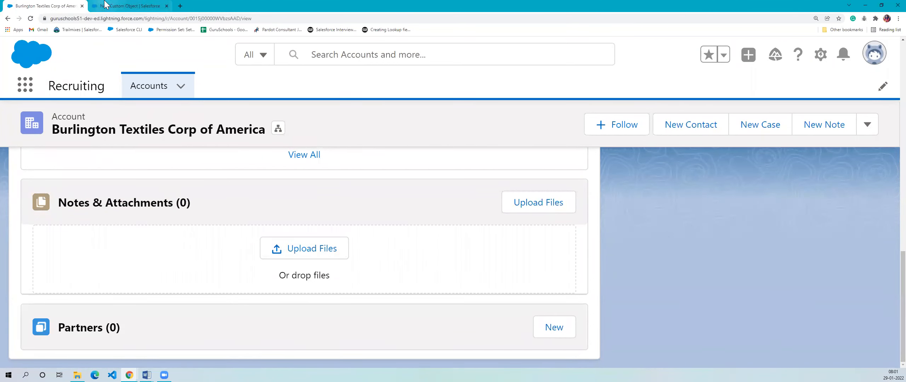
pyautogui.click(105, 6)
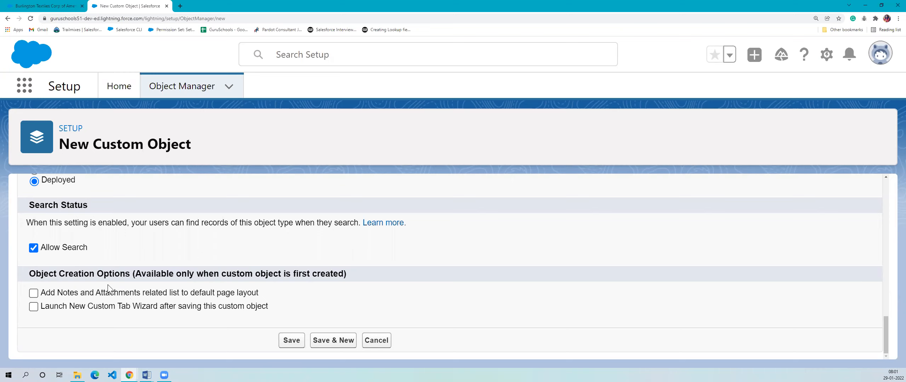
# - Enable adding the Notes and Attachments related list to the default page layout of the new object
pyautogui.moveTo(41, 296); pyautogui.dragTo(299, 296)
pyautogui.click(301, 297)
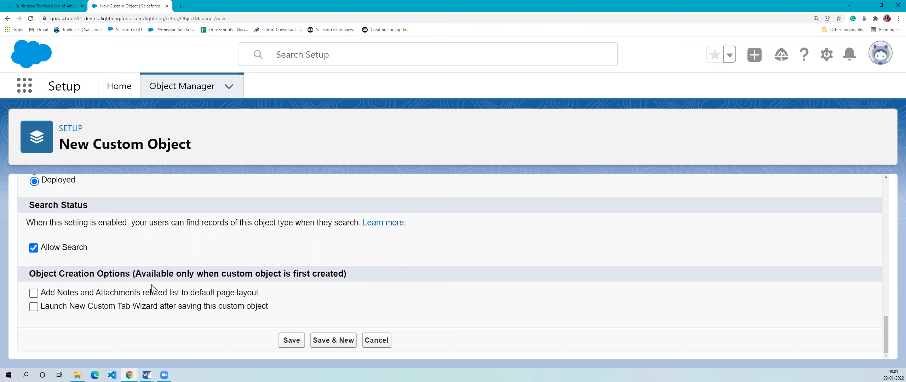
pyautogui.click(34, 294)
# - Compare with the Recruiting app's tabs and enable launching the New Custom Tab Wizard after saving the custom object
pyautogui.moveTo(55, 308); pyautogui.dragTo(189, 327)
pyautogui.click(218, 331)
pyautogui.click(48, 5)
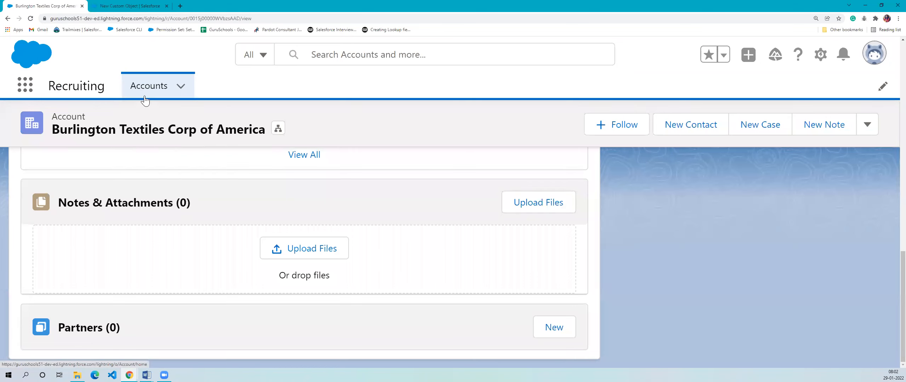
pyautogui.click(139, 5)
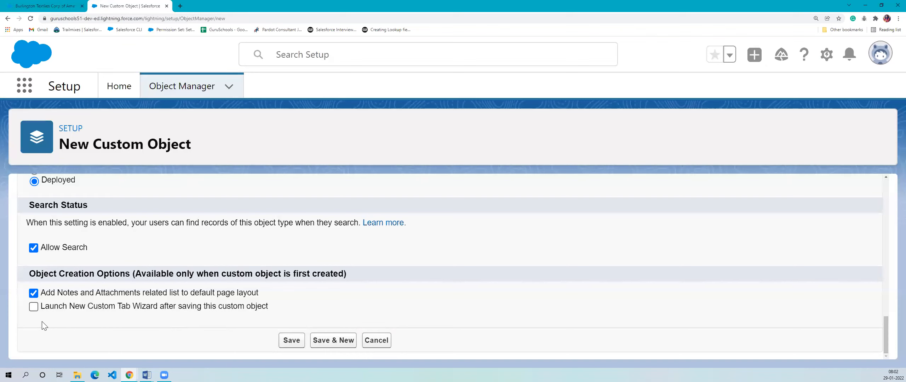
pyautogui.click(25, 5)
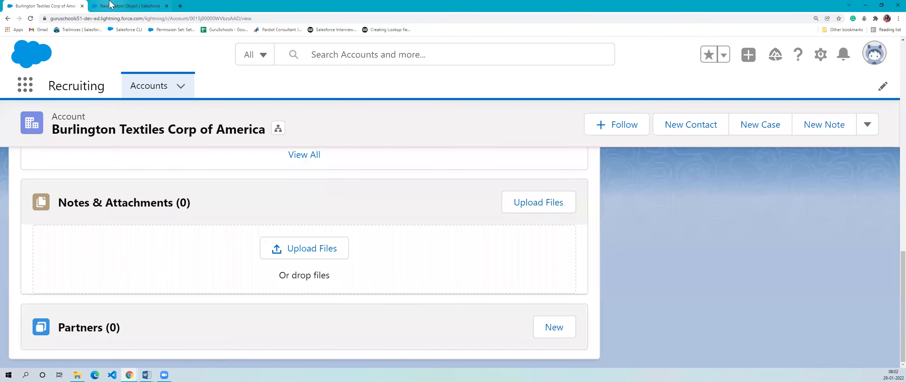
pyautogui.click(110, 4)
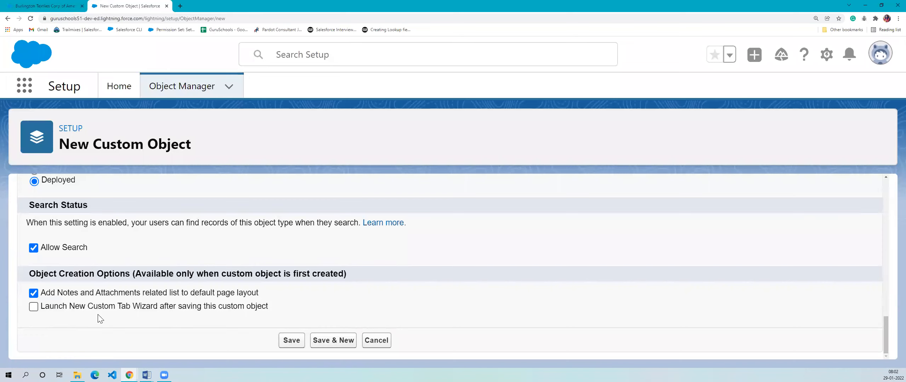
pyautogui.click(34, 308)
pyautogui.click(34, 309)
# - Recheck the Recruiting app's tabs and the tab wizard option, and save the Position custom object
pyautogui.click(28, 5)
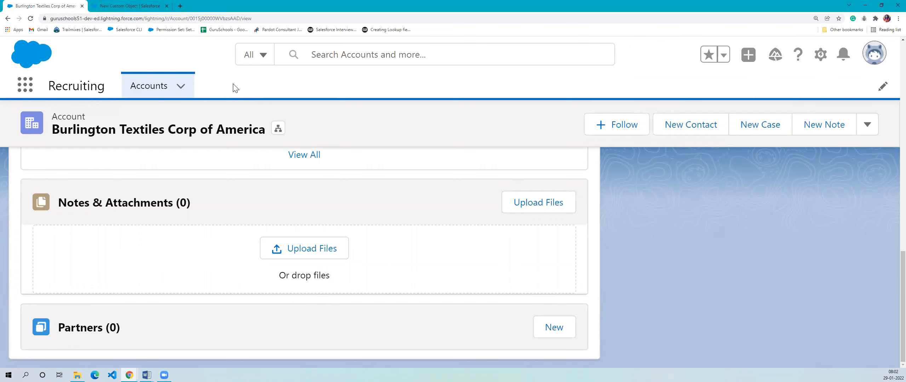
pyautogui.click(126, 5)
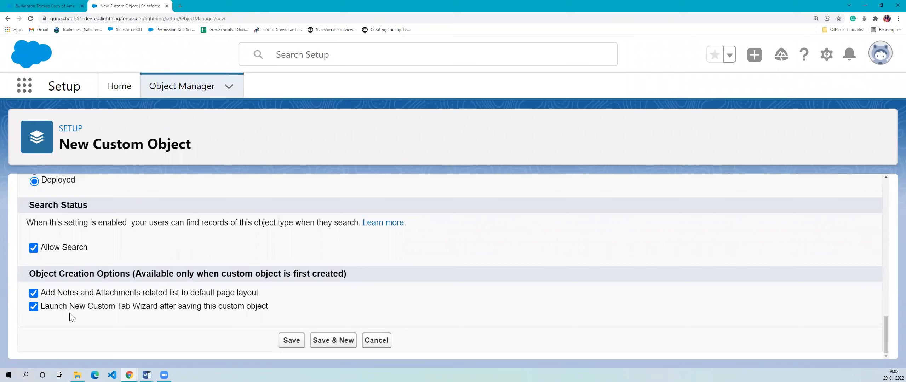
pyautogui.moveTo(70, 307); pyautogui.dragTo(301, 316)
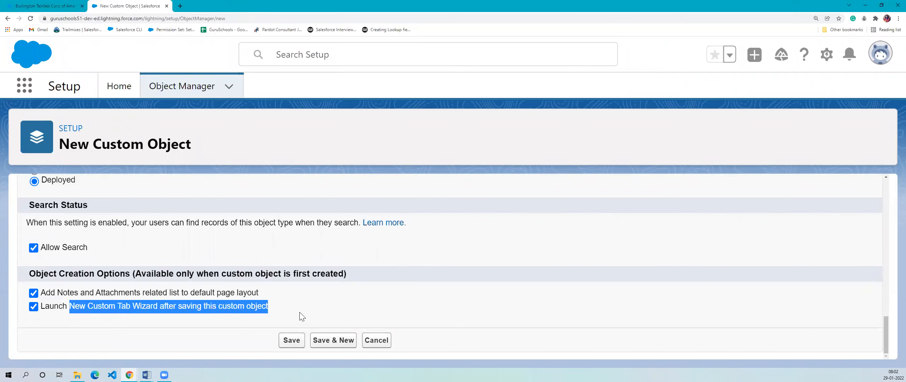
pyautogui.click(301, 316)
pyautogui.click(291, 340)
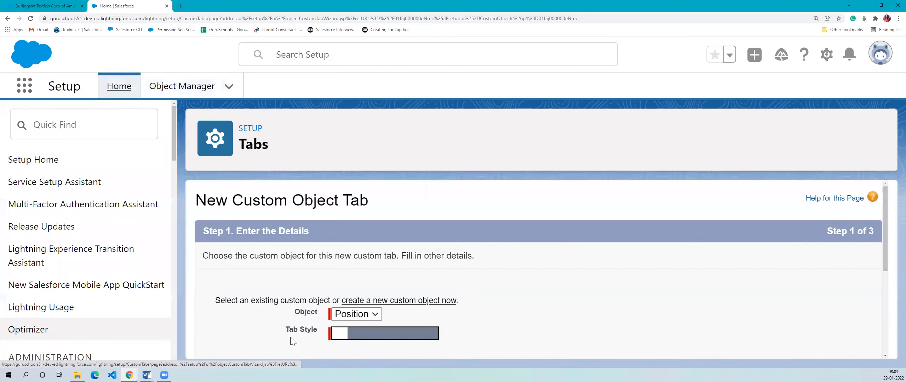
# - Browse the available tab styles and assign the Laptop style to the Position object's custom tab
pyautogui.scroll(-5, 292, 342)
pyautogui.moveTo(246, 150); pyautogui.dragTo(318, 152)
pyautogui.click(315, 167)
pyautogui.scroll(5, 265, 239)
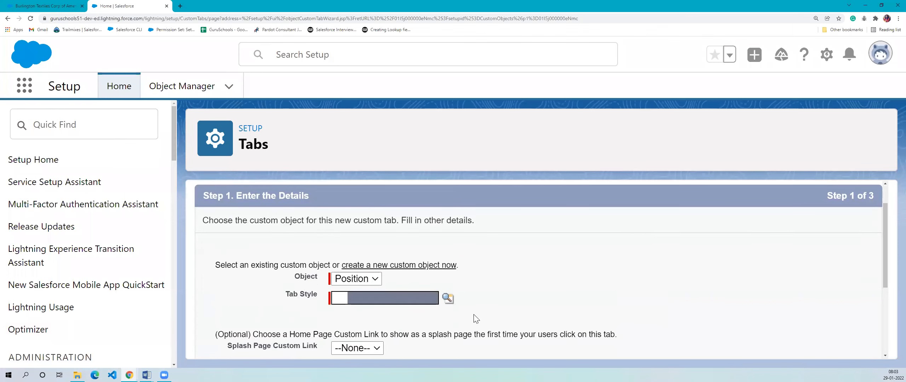
pyautogui.click(448, 299)
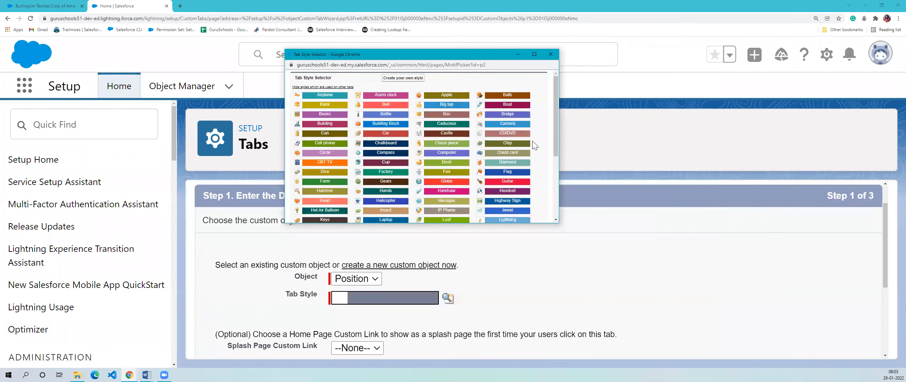
pyautogui.scroll(-2, 471, 150)
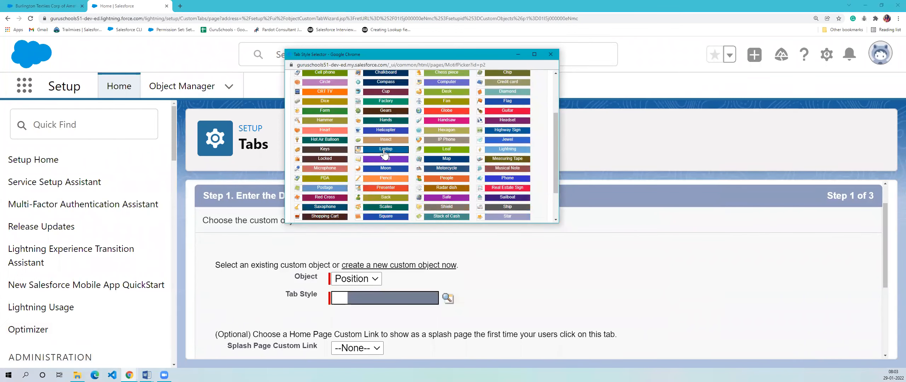
pyautogui.scroll(3, 385, 153)
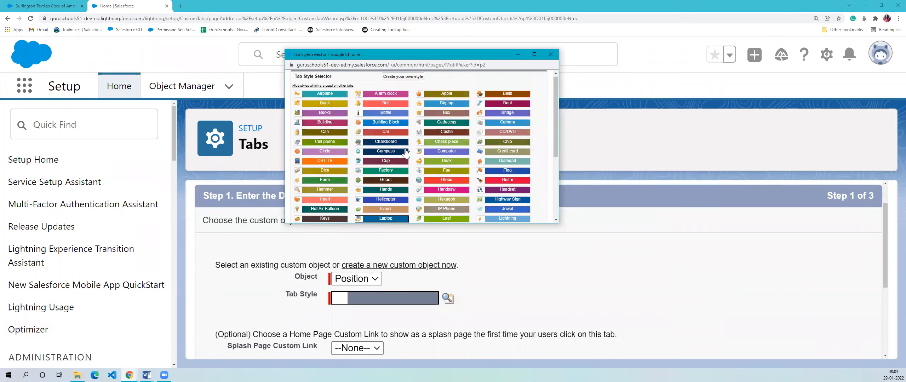
pyautogui.scroll(-3, 322, 177)
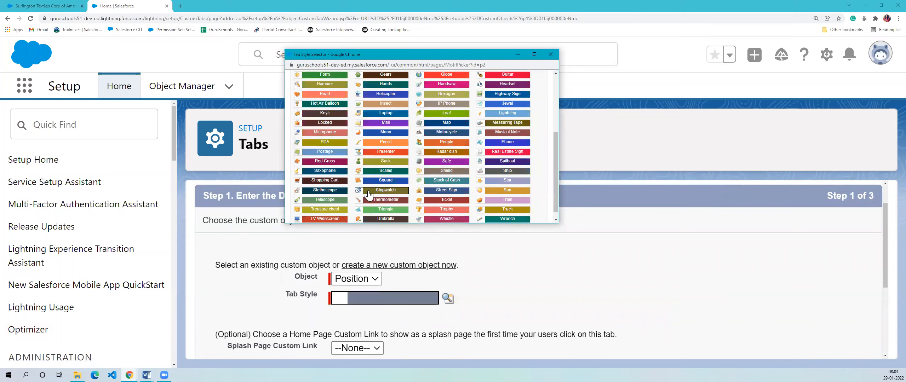
pyautogui.scroll(-1, 379, 162)
pyautogui.click(375, 106)
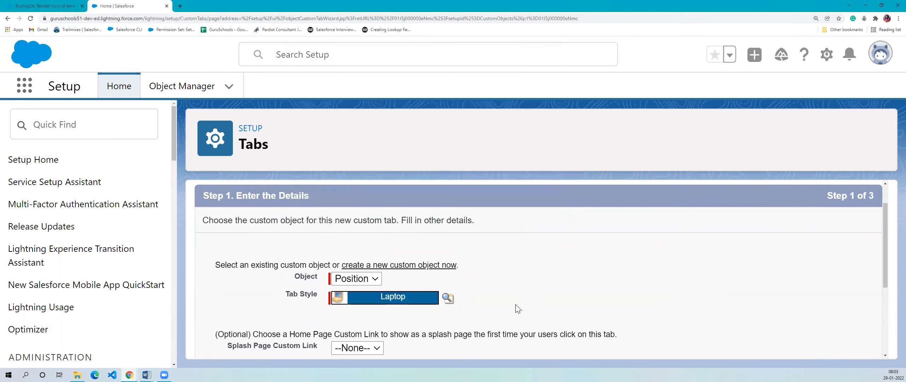
# - Enter "This tab is for accessing position records" as the custom tab's description
pyautogui.scroll(-4, 513, 310)
pyautogui.scroll(2, 411, 244)
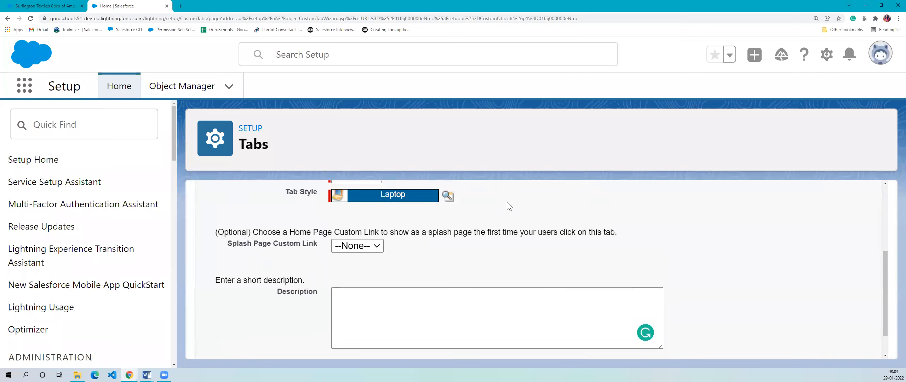
pyautogui.scroll(1, 406, 220)
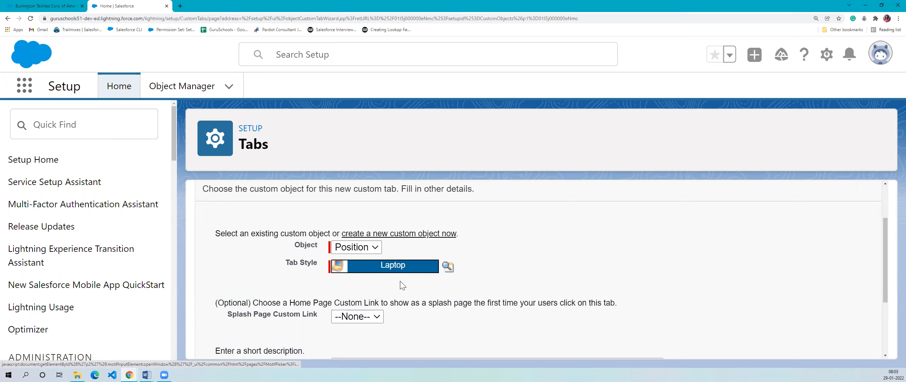
pyautogui.scroll(-3, 483, 338)
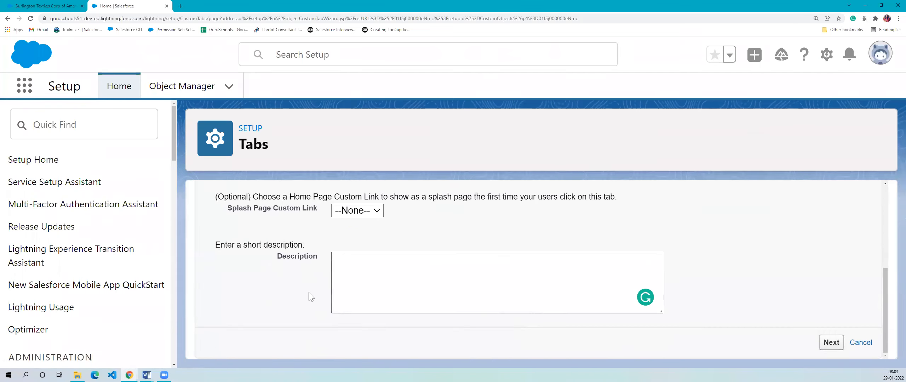
pyautogui.click(410, 286)
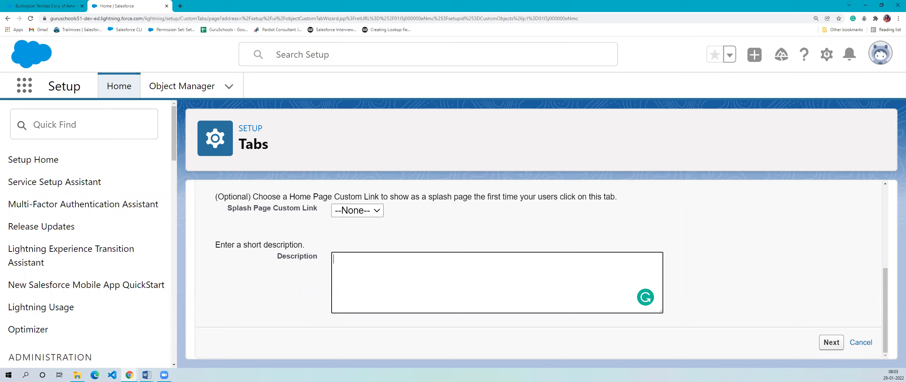
pyautogui.hotkey('alt', 'Tab')
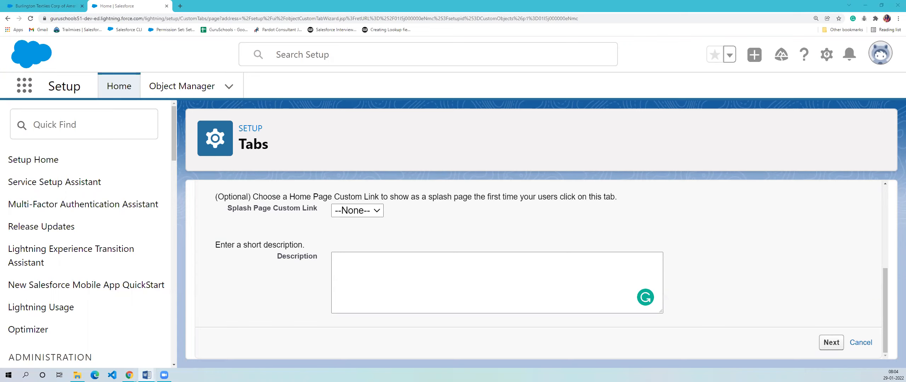
pyautogui.click(337, 265)
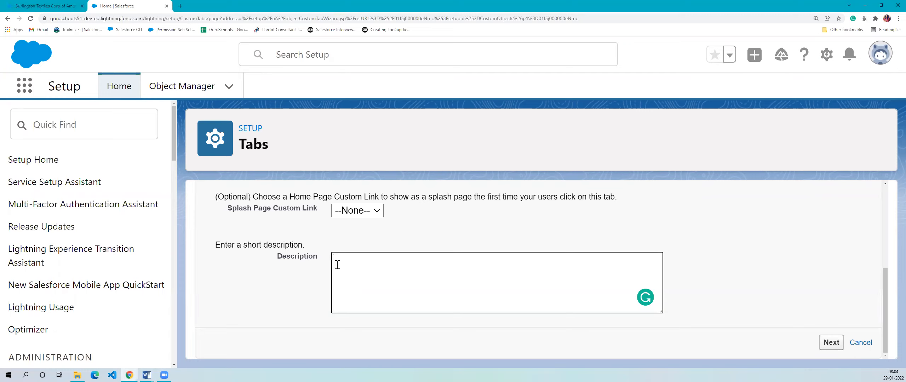
pyautogui.write('This tab is for accessi')
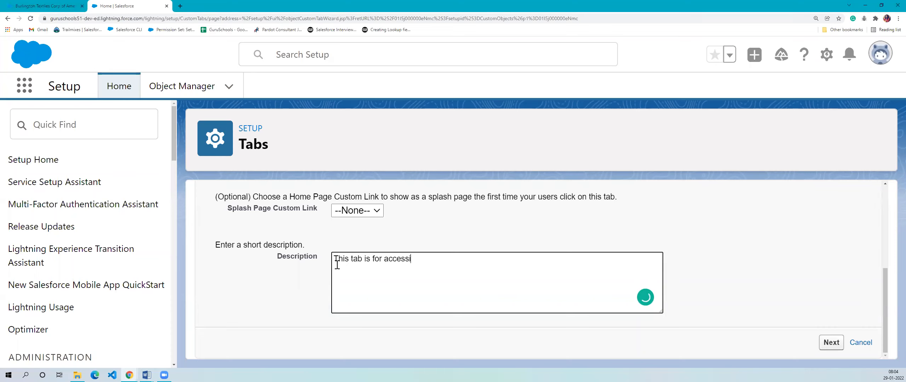
pyautogui.write('ng positin')
pyautogui.press('BackSpace')
pyautogui.write('on records')
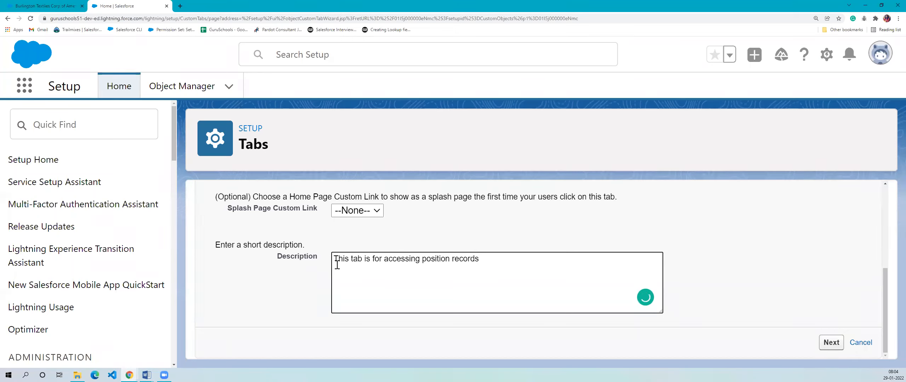
# - Keep the splash page custom link at None and proceed to adding the tab to profiles
pyautogui.click(379, 214)
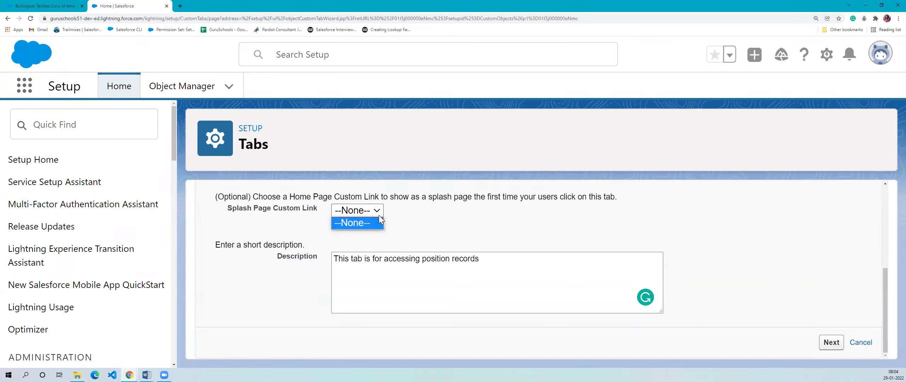
pyautogui.click(441, 221)
pyautogui.moveTo(257, 195); pyautogui.dragTo(670, 198)
pyautogui.click(646, 222)
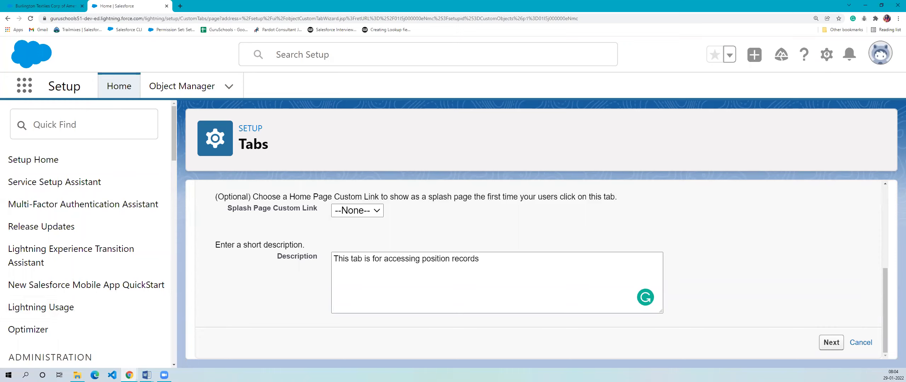
pyautogui.click(438, 285)
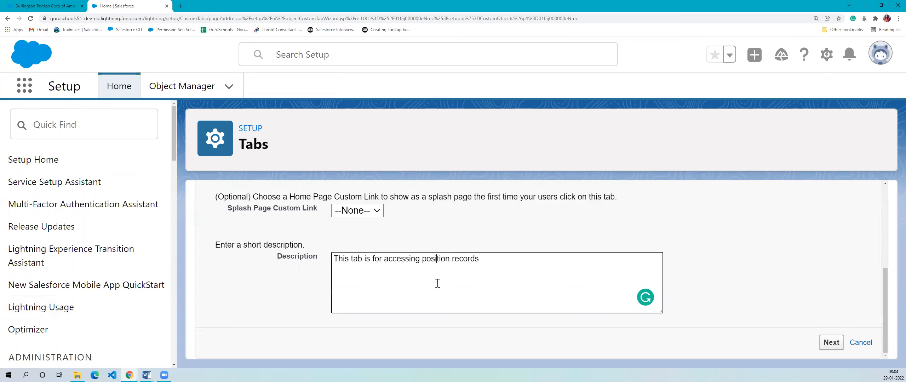
pyautogui.click(838, 343)
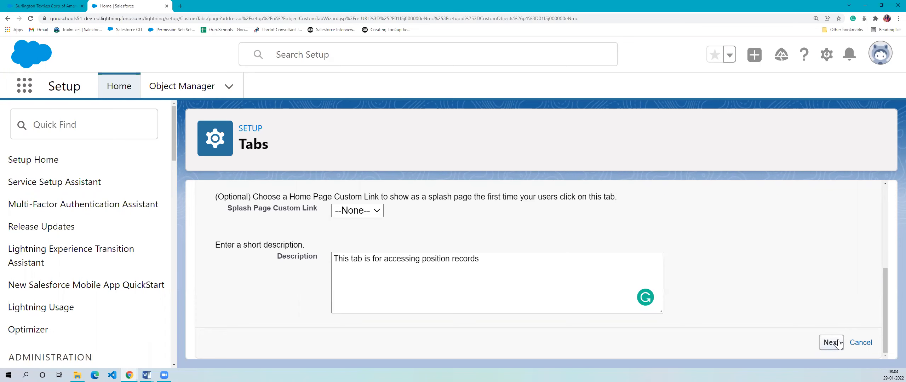
# - Reduce the page zoom to 175% and review the tab visibility options for the user profiles
pyautogui.scroll(-2, 503, 283)
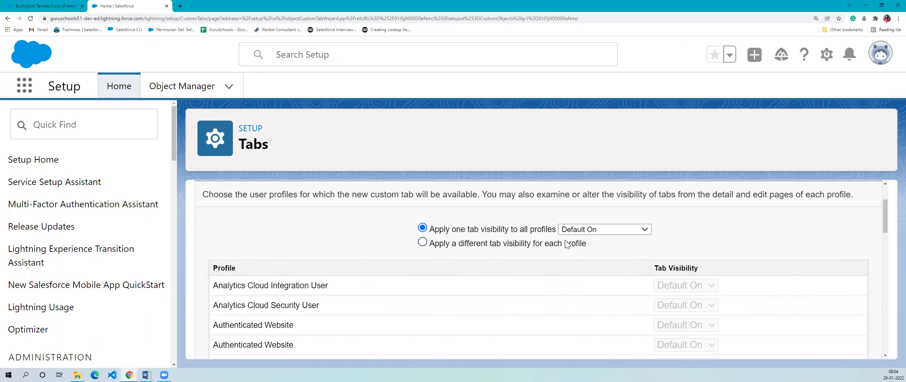
pyautogui.hotkey('ctrl', '-')
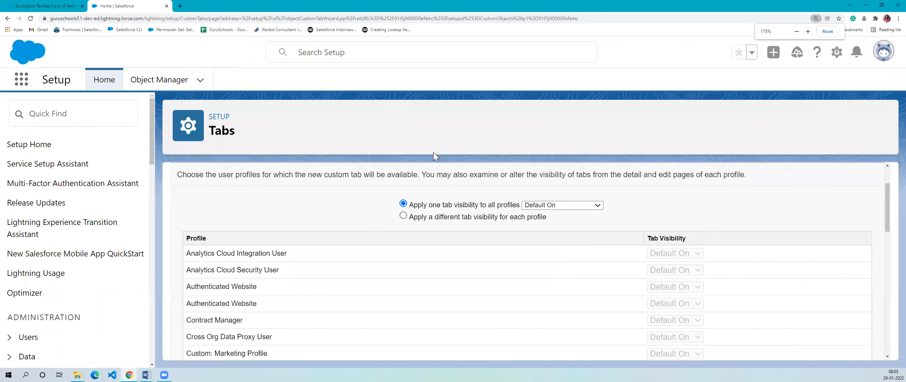
pyautogui.scroll(2, 425, 262)
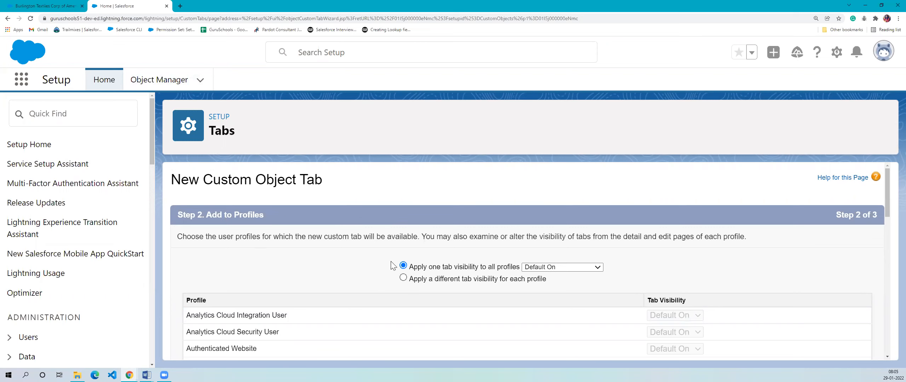
# - Switch to a different tab visibility for each profile and choose Default On for the System Administrator profile
pyautogui.scroll(-2, 397, 253)
pyautogui.scroll(2, 314, 207)
pyautogui.scroll(-2, 358, 253)
pyautogui.scroll(1, 354, 221)
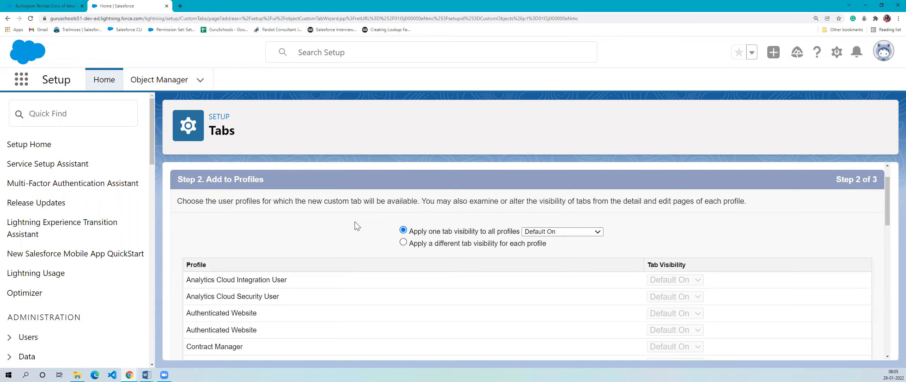
pyautogui.click(403, 243)
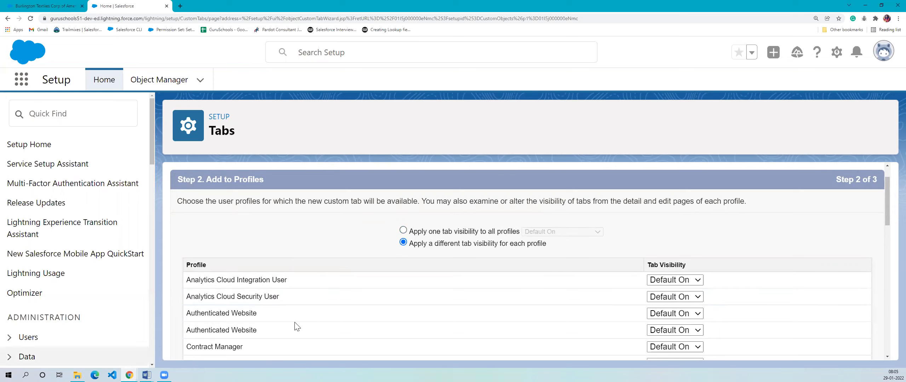
pyautogui.scroll(-10, 549, 227)
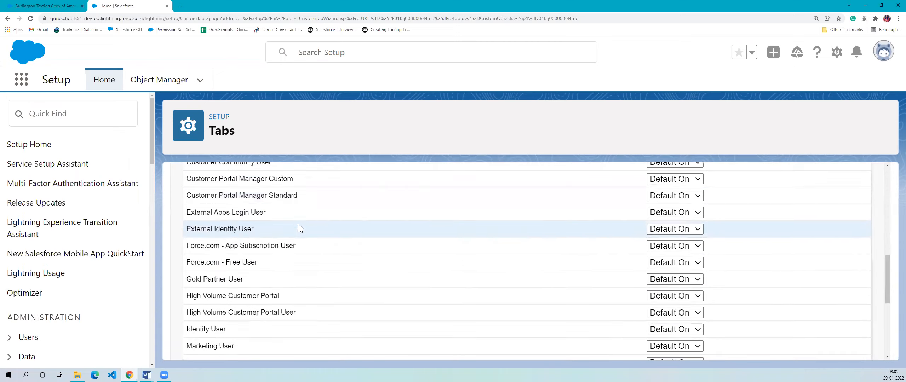
pyautogui.scroll(-4, 585, 293)
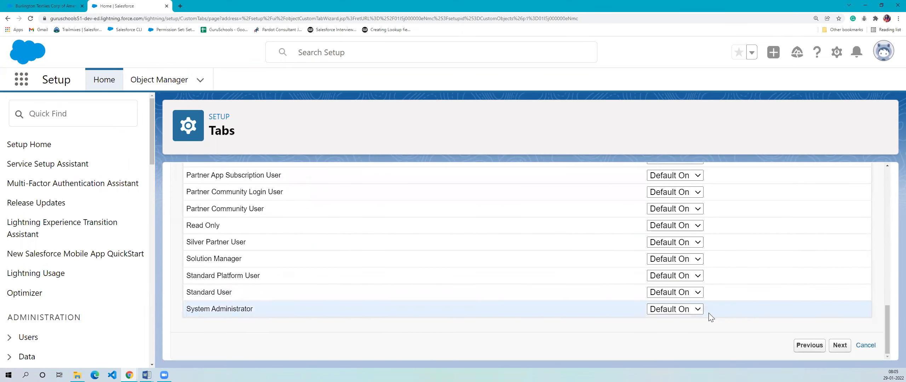
pyautogui.click(698, 309)
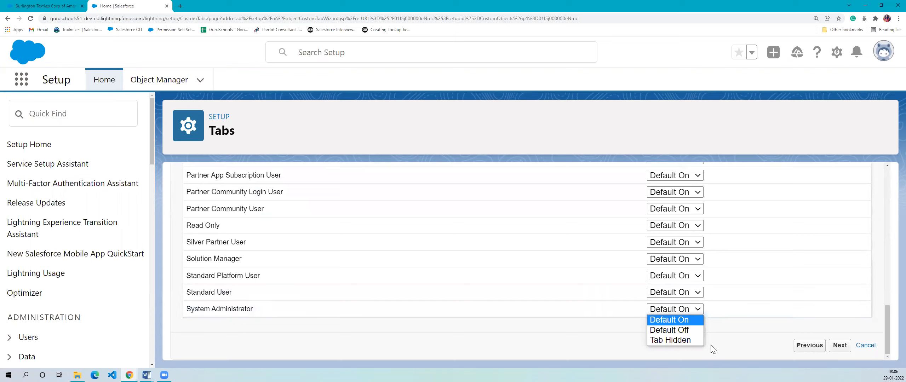
pyautogui.click(696, 321)
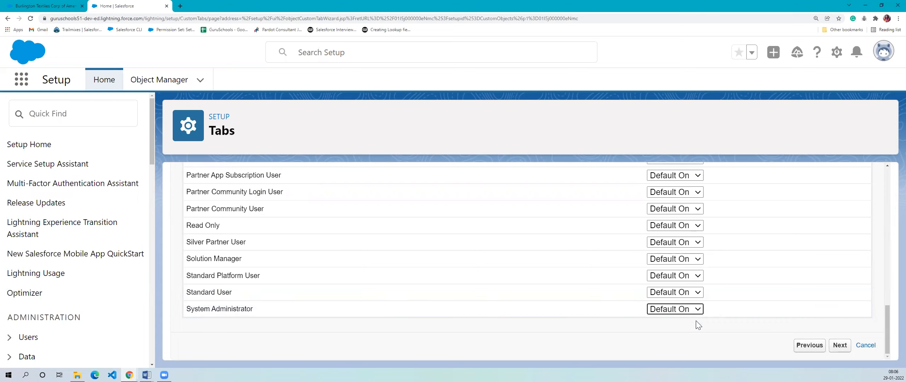
# - Set the tab visibility to Default Off for Standard User and Tab Hidden for Standard Platform User
pyautogui.click(679, 292)
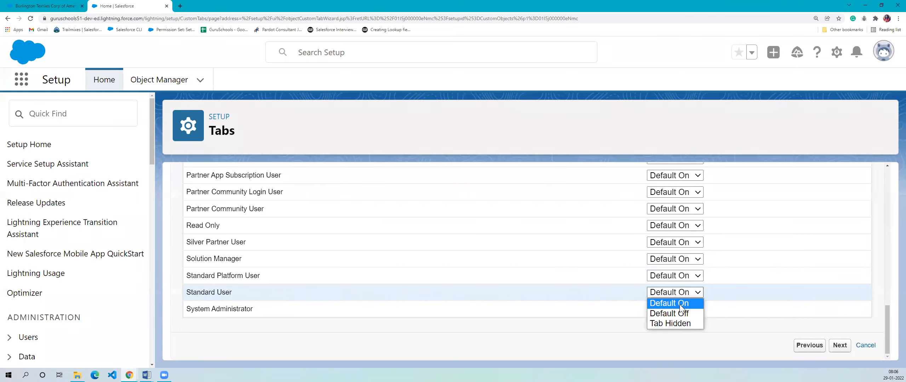
pyautogui.click(677, 314)
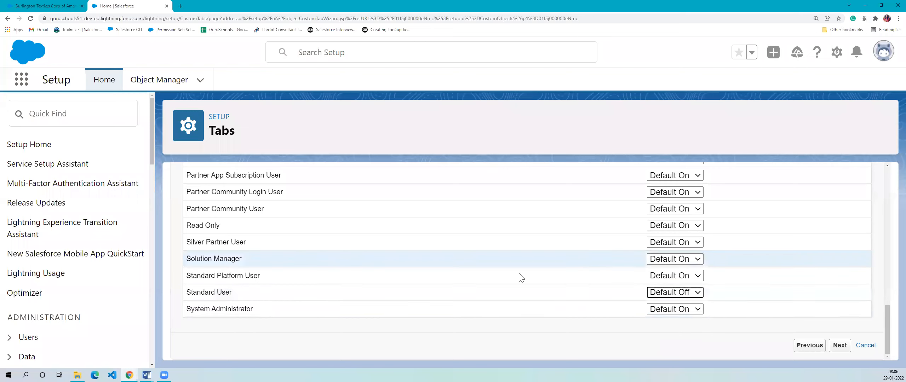
pyautogui.click(676, 276)
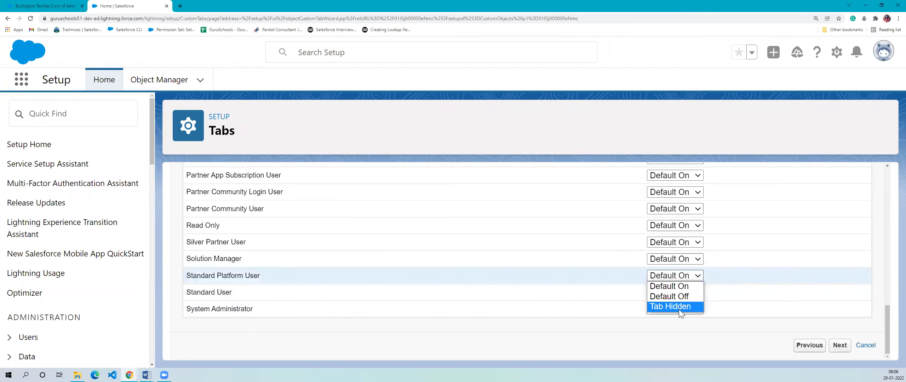
pyautogui.click(679, 308)
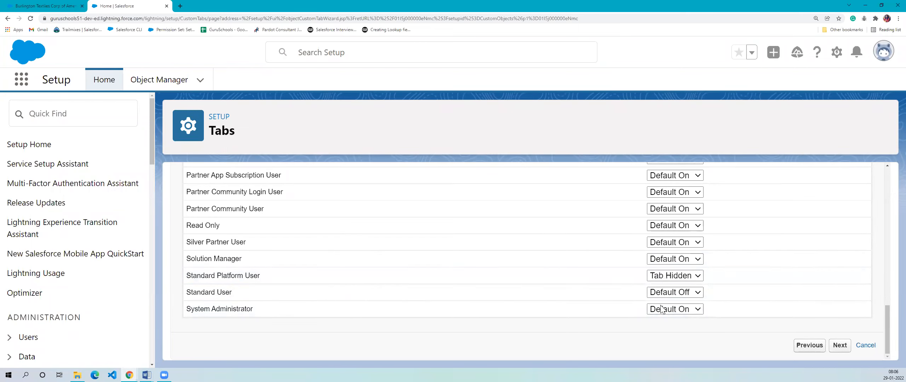
# - Switch back to one tab visibility for all profiles, choose Default On, and check the profile list
pyautogui.scroll(15, 664, 304)
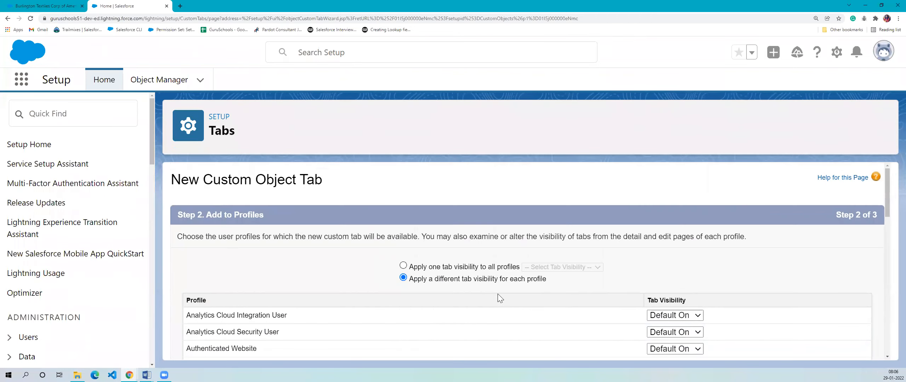
pyautogui.click(403, 266)
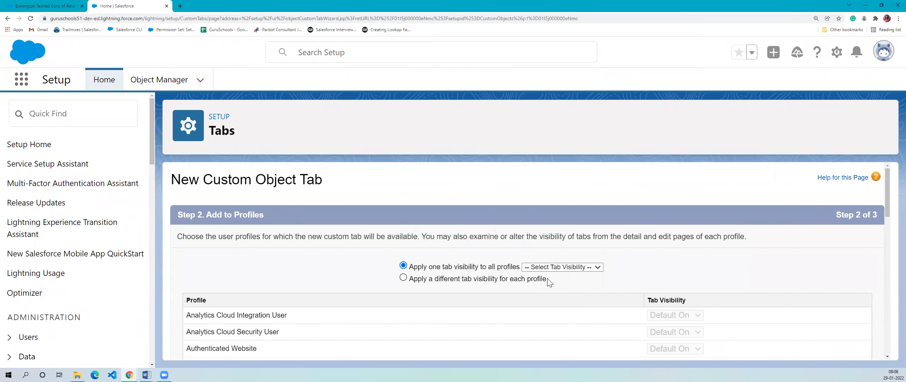
pyautogui.scroll(-15, 548, 278)
pyautogui.scroll(15, 563, 272)
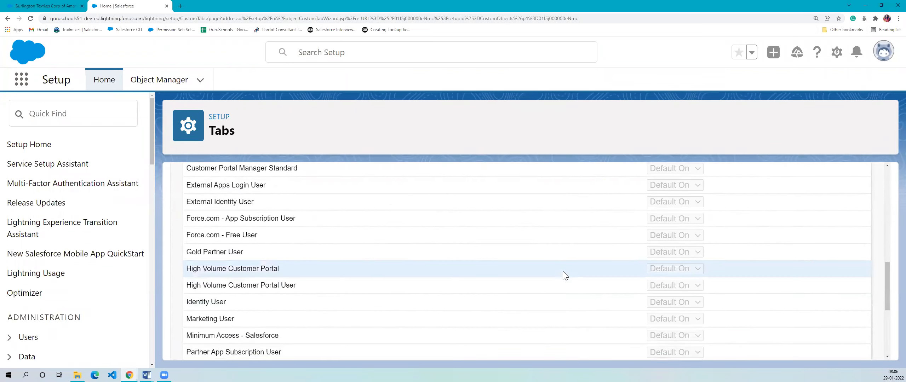
pyautogui.click(568, 267)
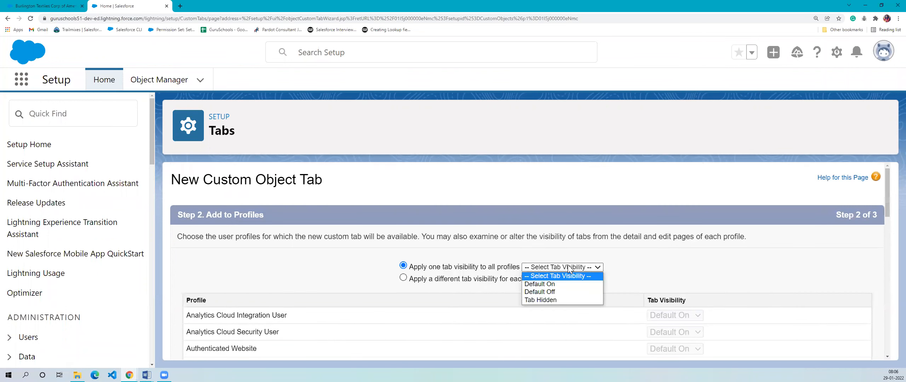
pyautogui.click(577, 284)
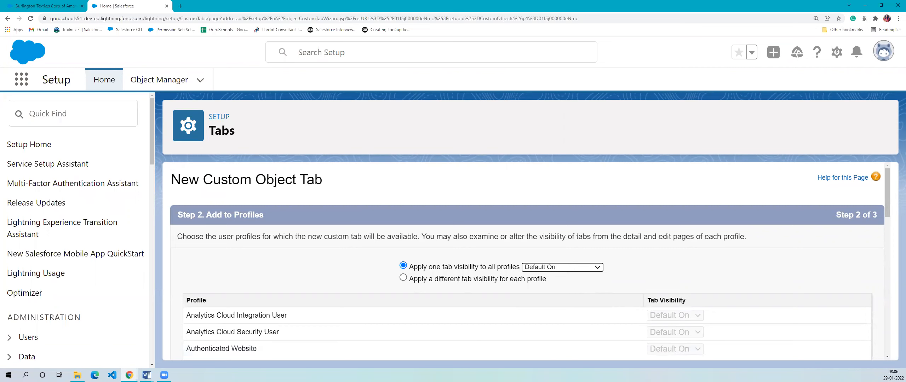
pyautogui.scroll(-15, 298, 292)
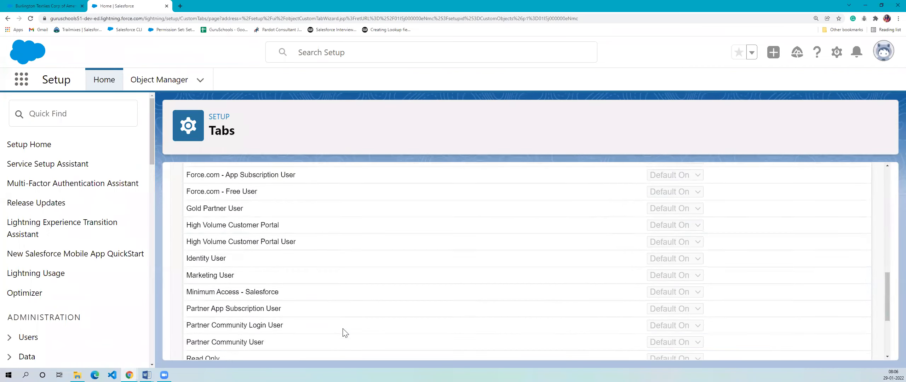
pyautogui.scroll(15, 345, 333)
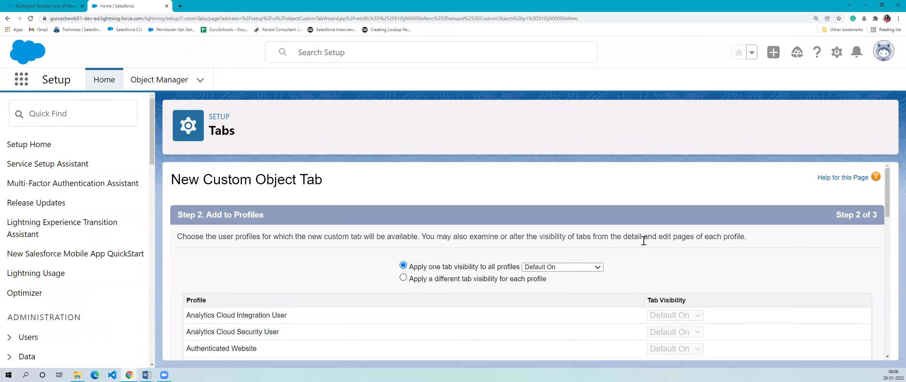
# - Set the common tab visibility to Default Off and check how it applies across the profile list
pyautogui.click(599, 268)
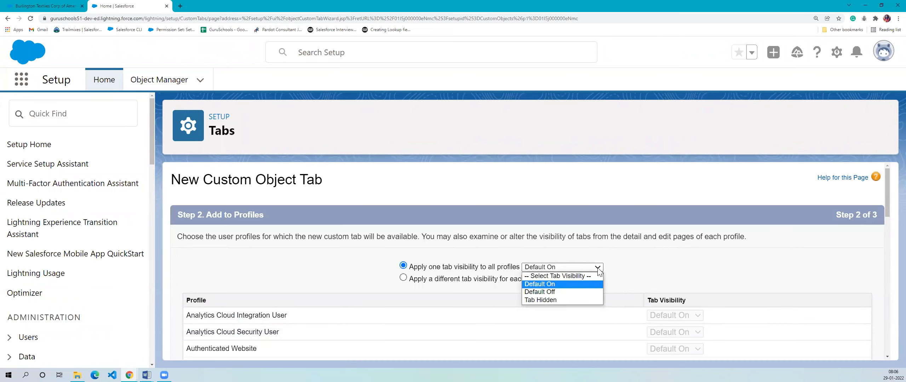
pyautogui.click(581, 290)
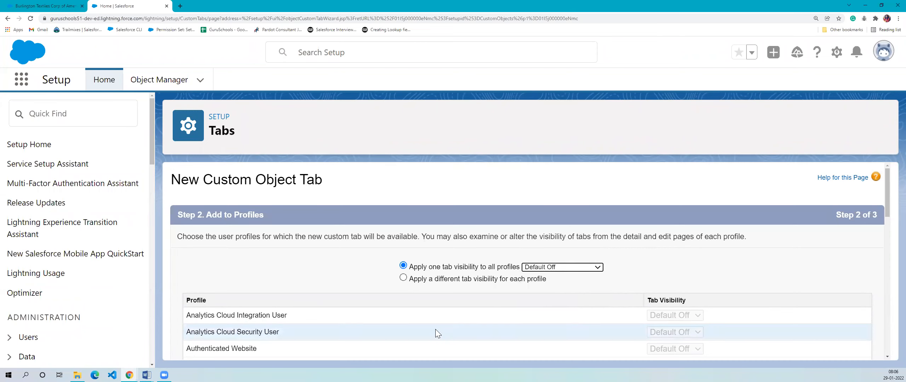
pyautogui.scroll(-5, 436, 330)
pyautogui.scroll(-10, 436, 329)
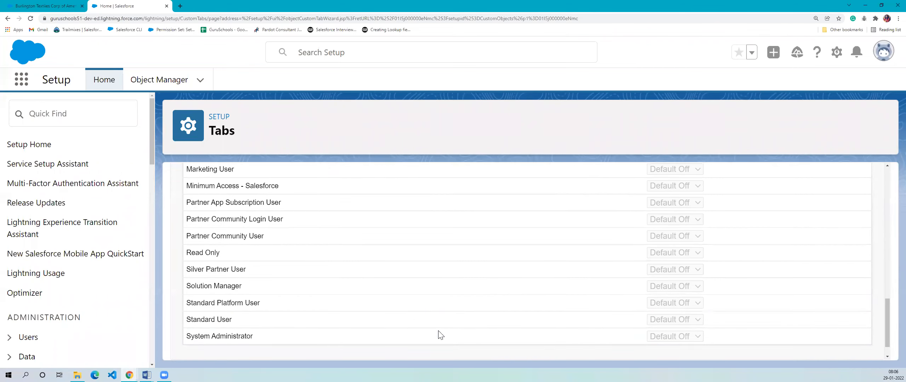
pyautogui.scroll(15, 440, 334)
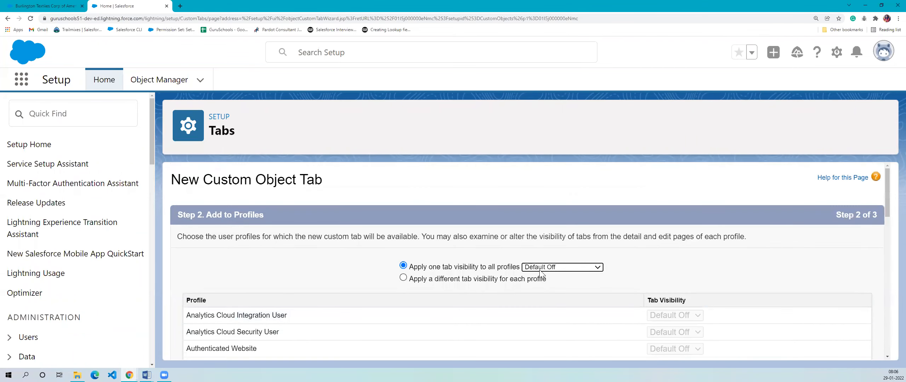
# - Set the common tab visibility to Tab Hidden and check how it applies across the profile list
pyautogui.click(541, 270)
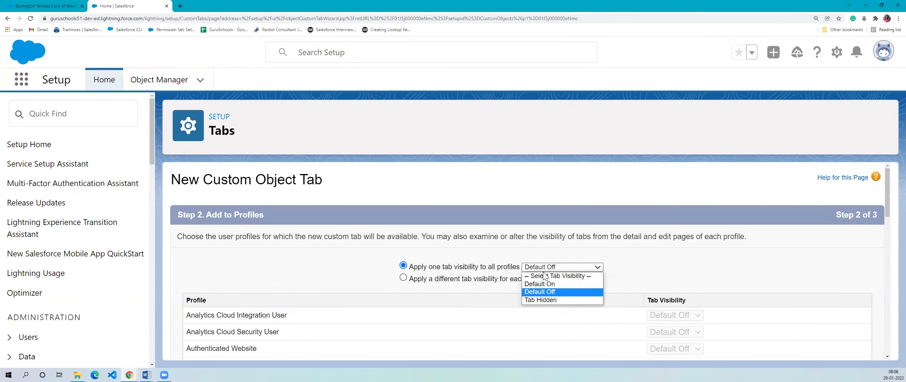
pyautogui.click(548, 299)
pyautogui.scroll(-12, 549, 301)
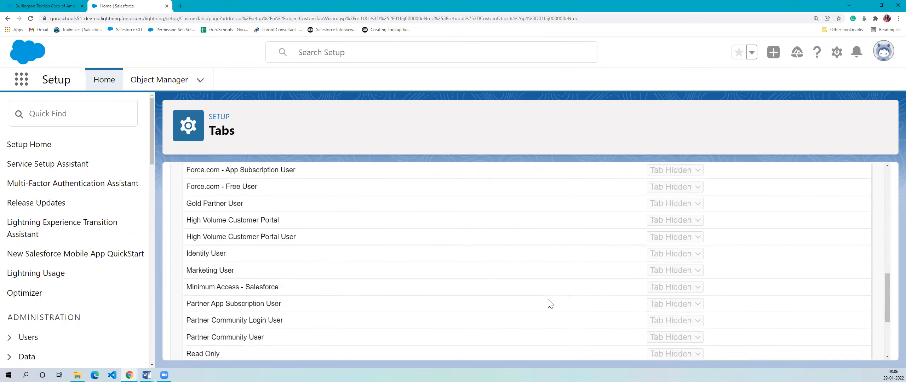
pyautogui.scroll(-4, 550, 303)
pyautogui.scroll(10, 550, 304)
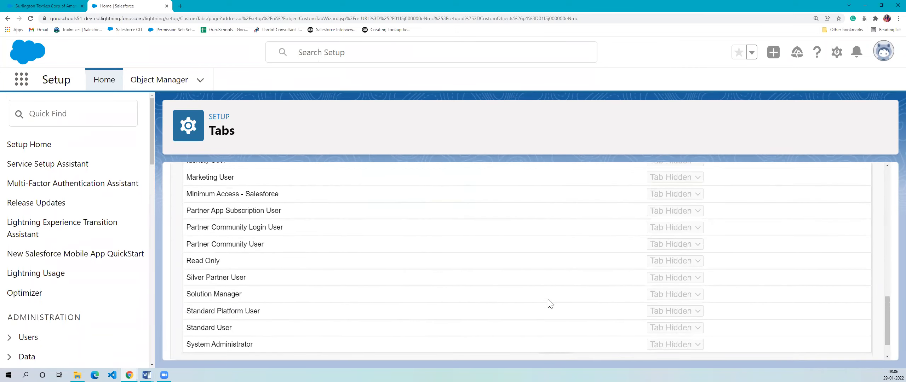
pyautogui.scroll(5, 550, 304)
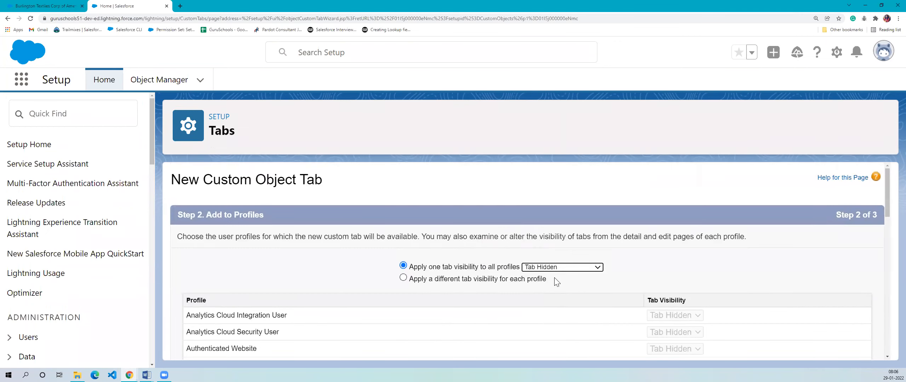
# - Set the tab visibility for all profiles to Default On and proceed to adding the tab to custom apps
pyautogui.click(559, 267)
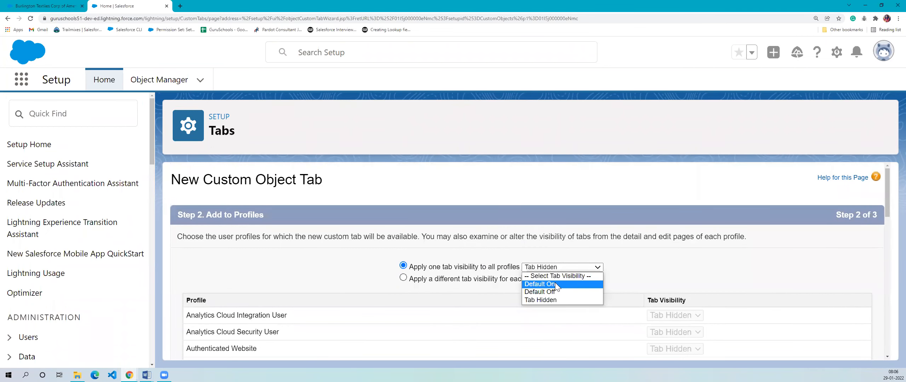
pyautogui.click(555, 284)
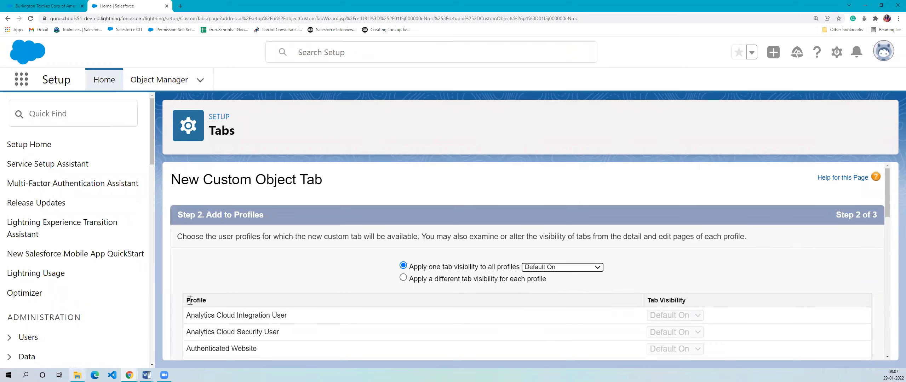
pyautogui.click(574, 245)
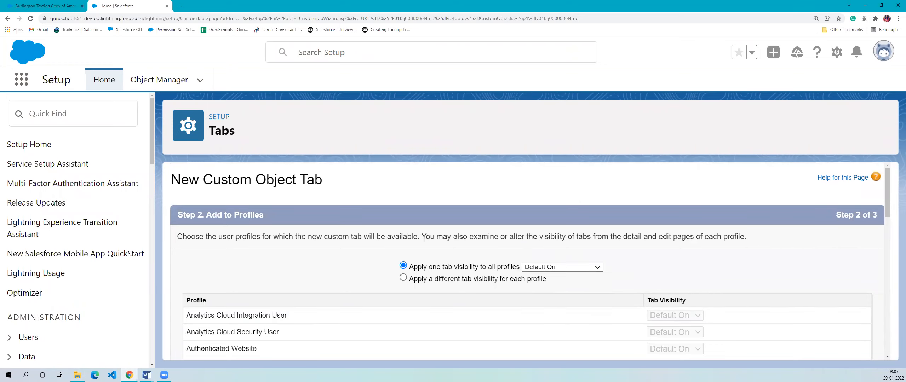
pyautogui.scroll(-15, 614, 264)
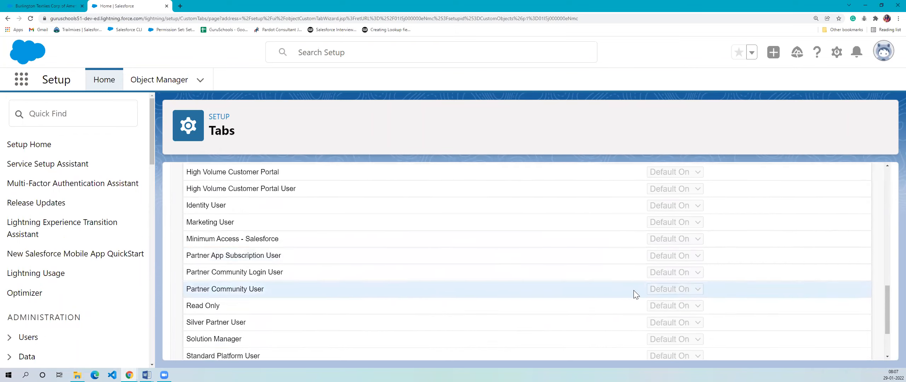
pyautogui.click(840, 346)
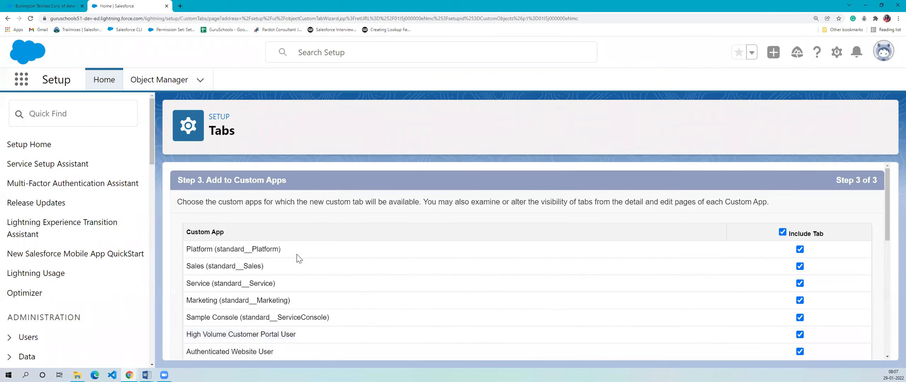
# - Review the custom app instructions and which apps in the list are marked to include the new tab
pyautogui.scroll(-9, 337, 238)
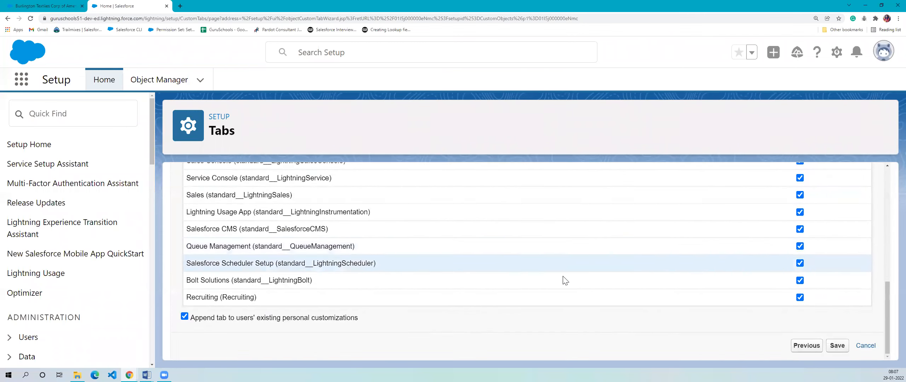
pyautogui.scroll(3, 538, 244)
pyautogui.scroll(5, 539, 244)
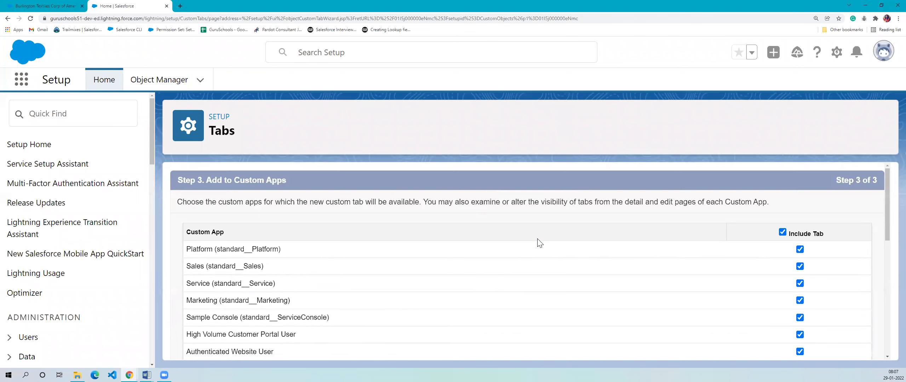
pyautogui.moveTo(223, 203); pyautogui.dragTo(623, 203)
pyautogui.click(365, 212)
pyautogui.moveTo(326, 203); pyautogui.dragTo(753, 203)
pyautogui.click(553, 228)
pyautogui.scroll(-1, 496, 231)
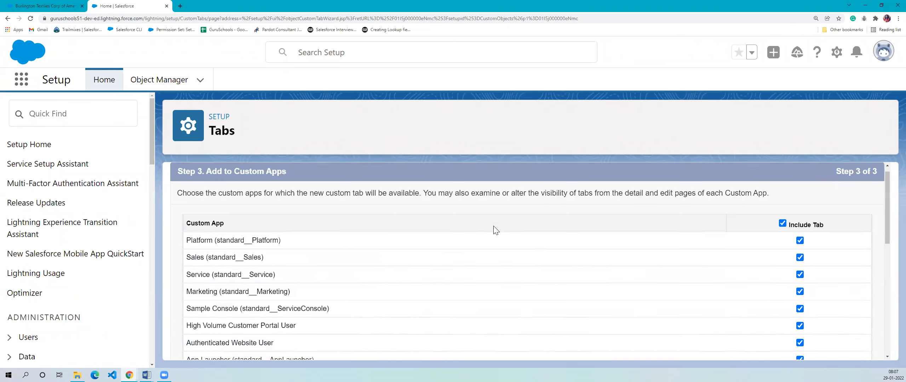
pyautogui.scroll(-9, 496, 230)
pyautogui.scroll(3, 510, 301)
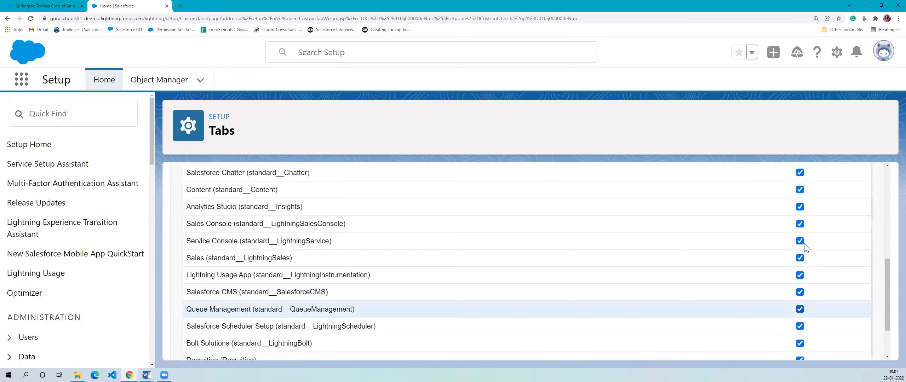
pyautogui.scroll(4, 806, 247)
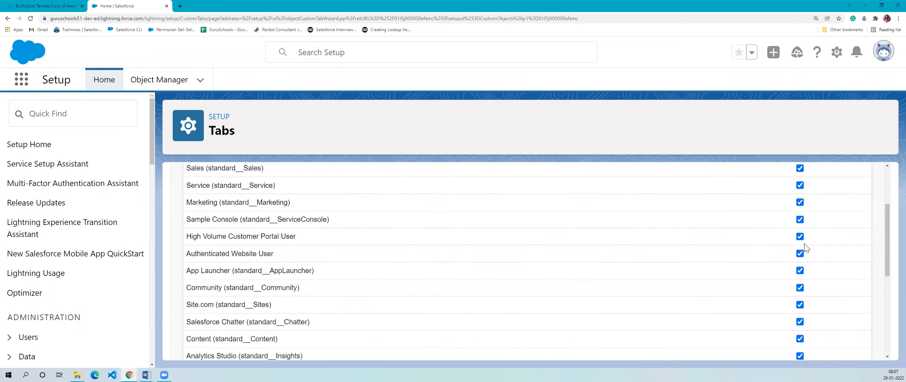
# - Exclude the new tab from all custom apps and check the whole app list down to Recruiting
pyautogui.scroll(2, 806, 248)
pyautogui.scroll(-5, 806, 248)
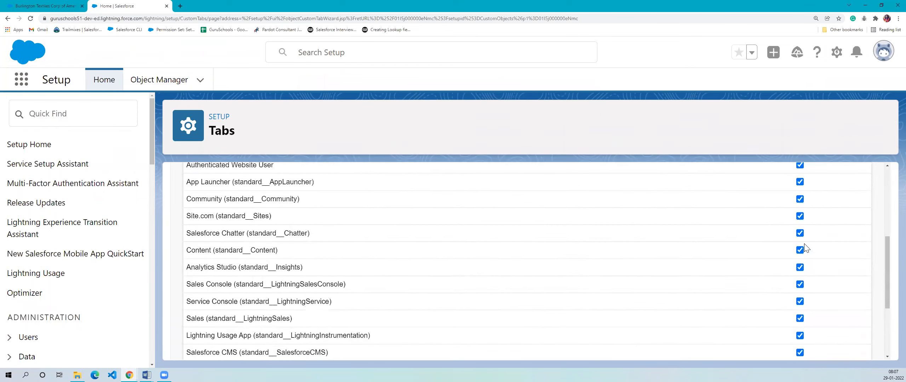
pyautogui.scroll(-4, 806, 248)
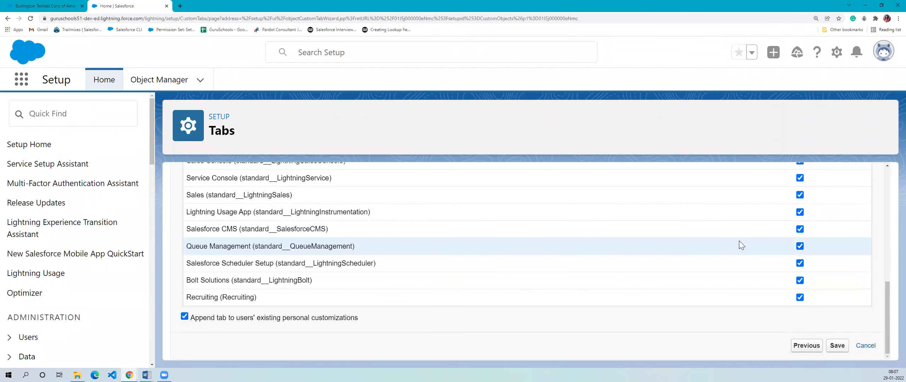
pyautogui.scroll(8, 802, 262)
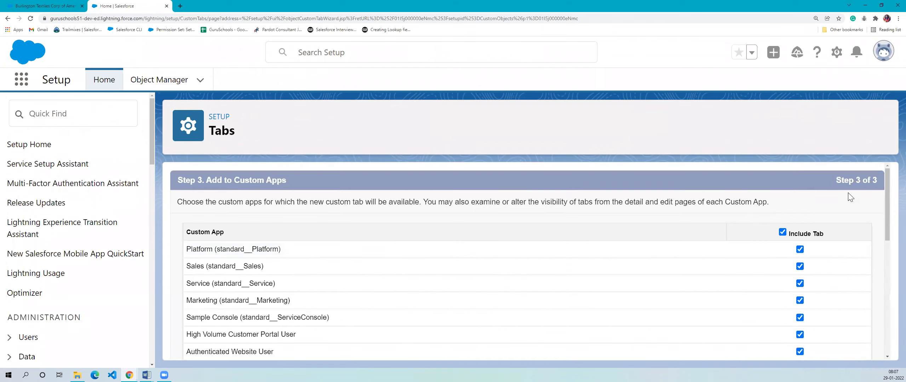
pyautogui.scroll(-1, 856, 298)
pyautogui.scroll(1, 813, 247)
pyautogui.click(783, 233)
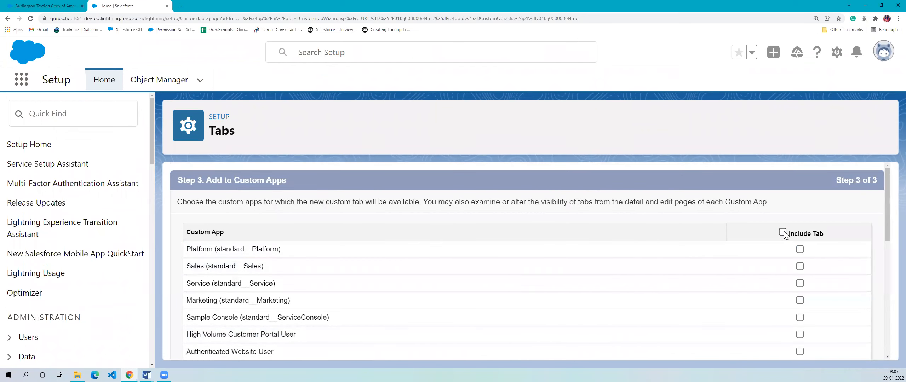
pyautogui.scroll(-10, 725, 255)
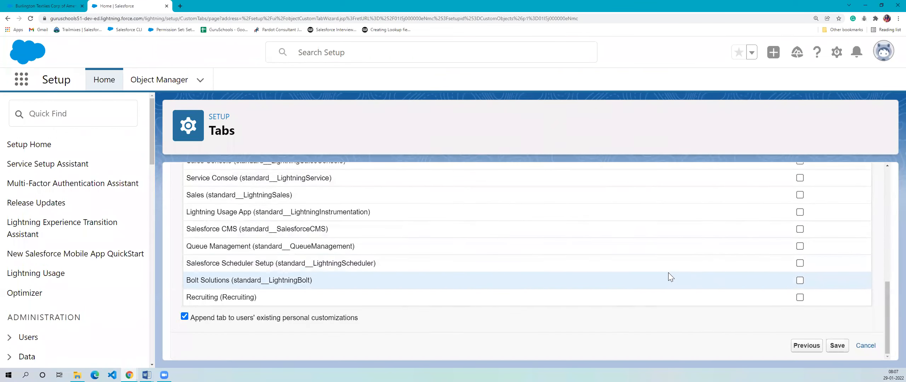
pyautogui.scroll(10, 562, 289)
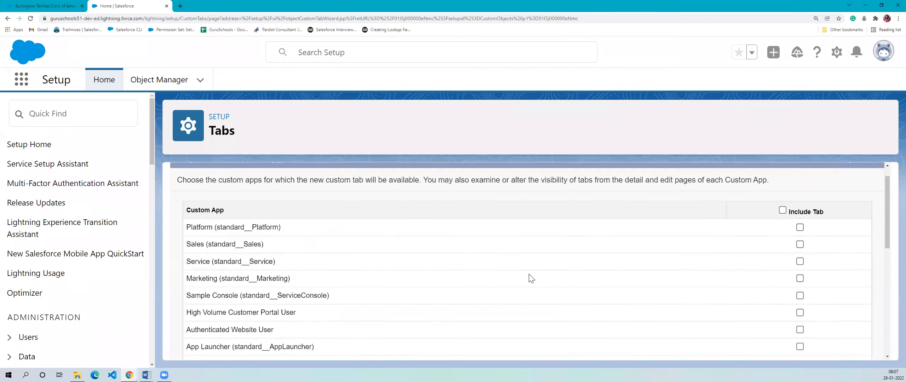
pyautogui.scroll(-1, 797, 290)
pyautogui.scroll(-3, 800, 286)
pyautogui.scroll(4, 783, 219)
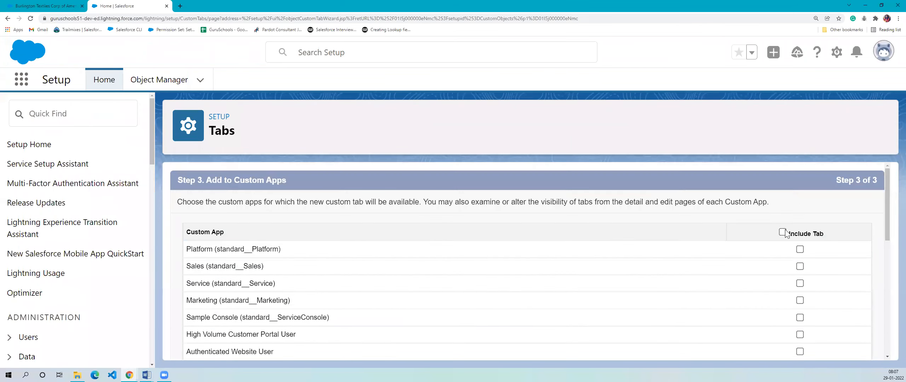
# - Include the new tab in all custom apps again and check the list
pyautogui.click(782, 233)
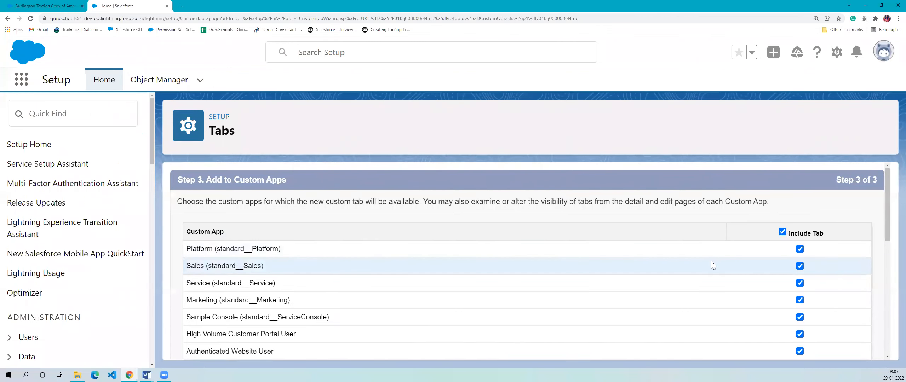
pyautogui.scroll(-5, 711, 260)
pyautogui.scroll(5, 743, 253)
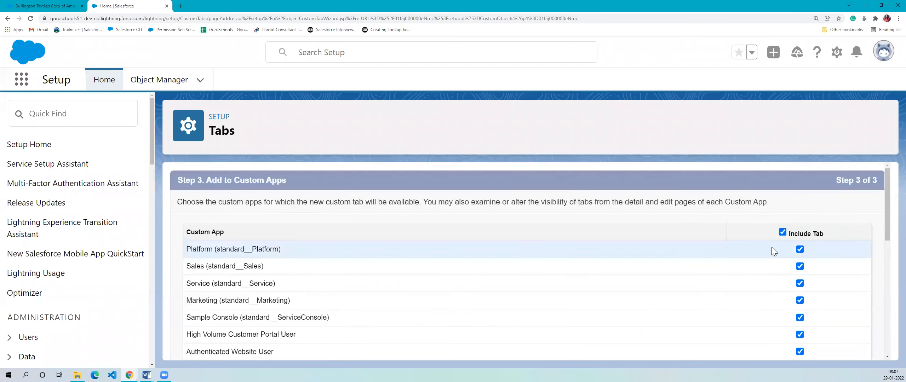
# - Clear the tab from all apps and try including it only in individual apps such as Platform and Marketing
pyautogui.click(782, 233)
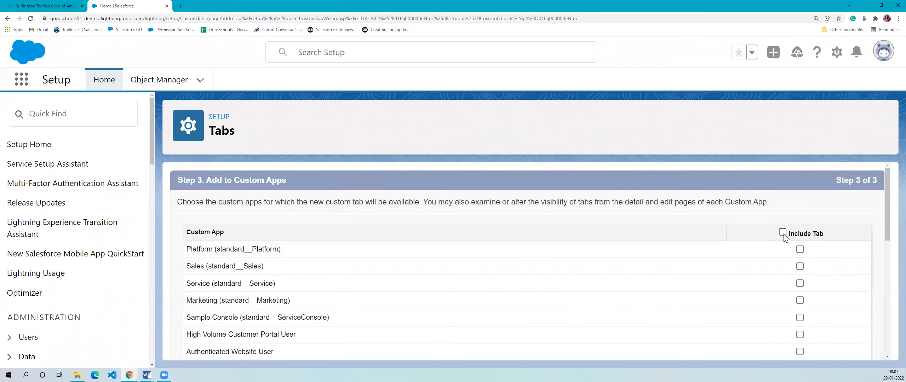
pyautogui.click(801, 250)
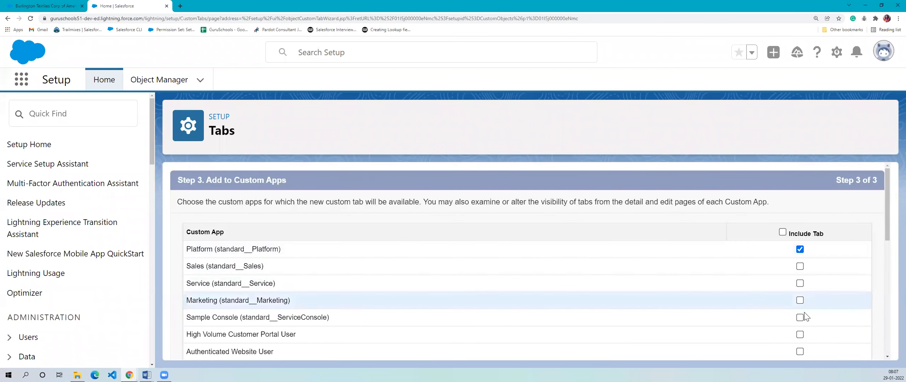
pyautogui.click(802, 301)
pyautogui.scroll(-4, 803, 301)
pyautogui.click(800, 246)
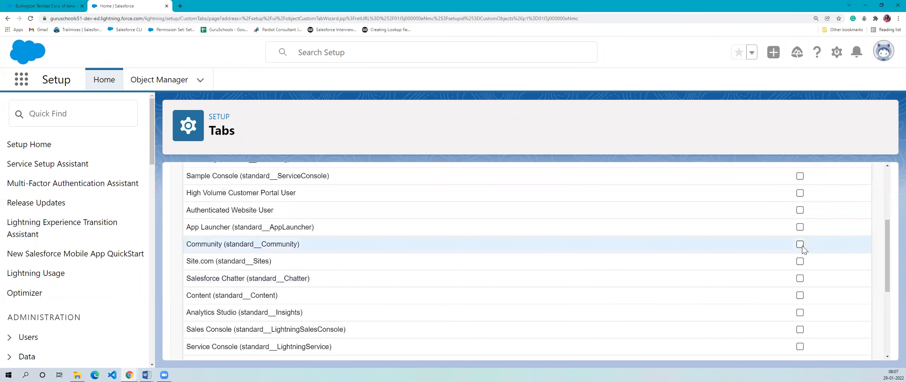
# - Exclude the new tab from every custom app and save the Position object's tab
pyautogui.scroll(4, 757, 232)
pyautogui.click(783, 232)
pyautogui.click(782, 232)
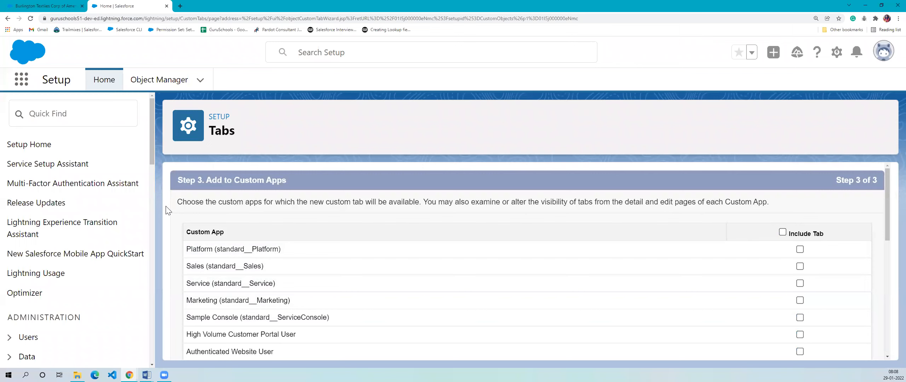
pyautogui.scroll(-8, 439, 199)
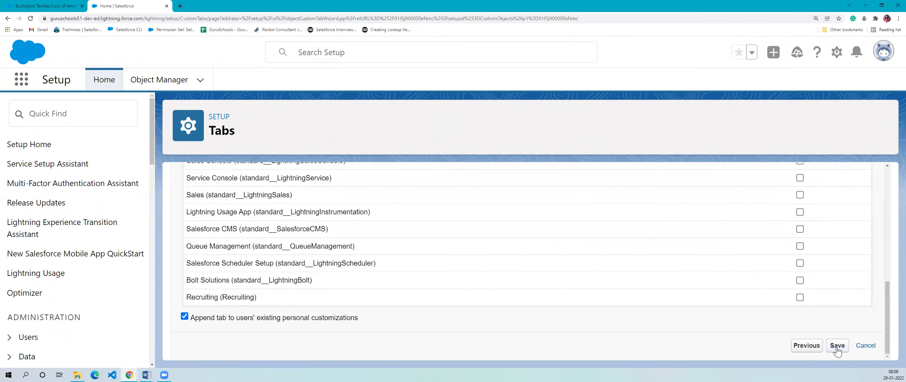
pyautogui.click(837, 346)
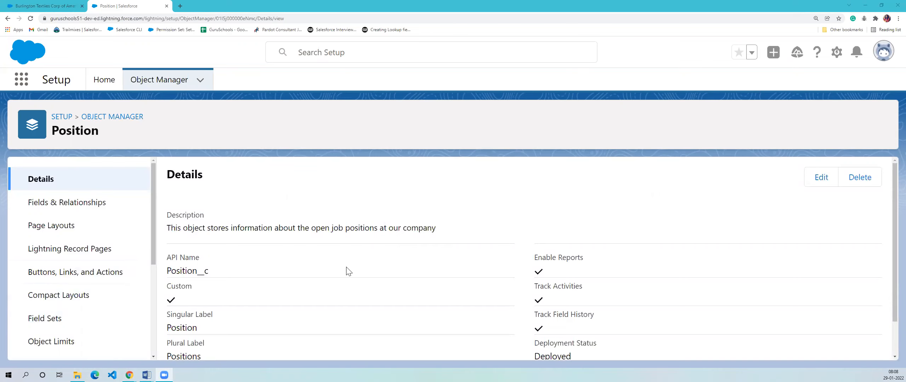
# - Examine the Position object's name, API name, custom flag, and singular and plural labels on its details page
pyautogui.scroll(-2, 351, 269)
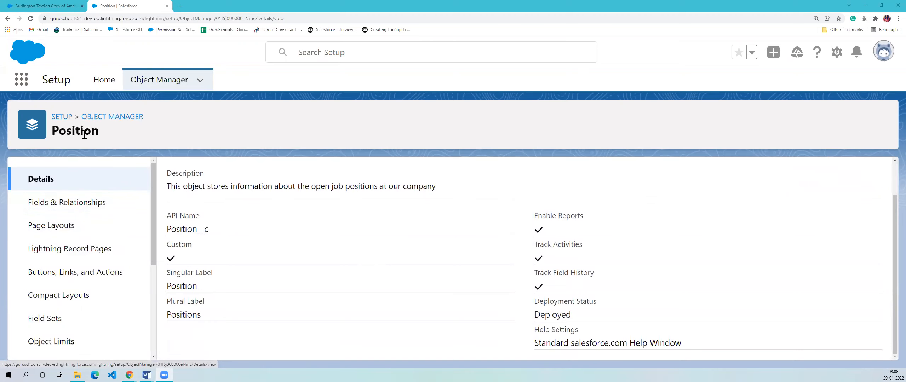
pyautogui.moveTo(52, 131); pyautogui.dragTo(120, 139)
pyautogui.click(121, 140)
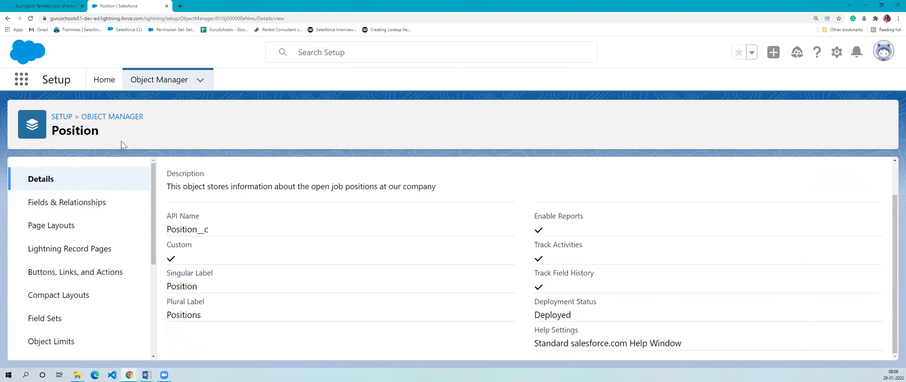
pyautogui.moveTo(56, 133); pyautogui.dragTo(131, 130)
pyautogui.click(132, 131)
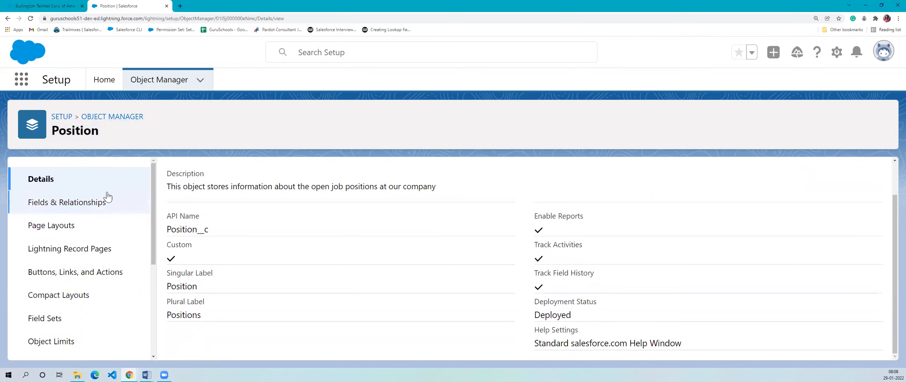
pyautogui.scroll(-5, 119, 212)
pyautogui.scroll(5, 128, 297)
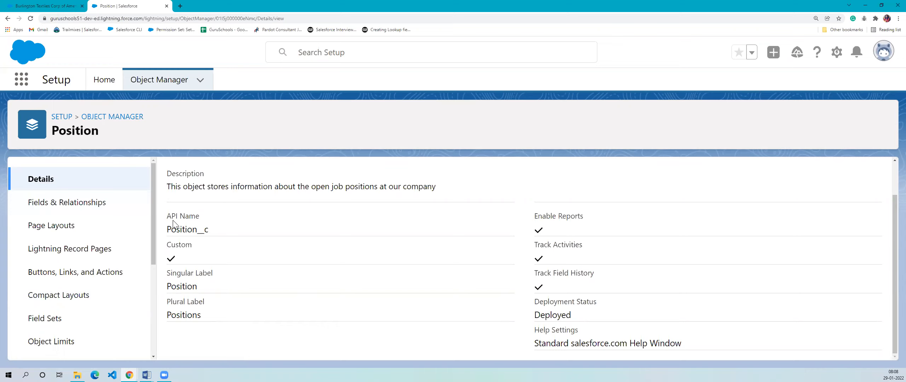
pyautogui.moveTo(169, 222); pyautogui.dragTo(241, 238)
pyautogui.moveTo(168, 246); pyautogui.dragTo(238, 279)
pyautogui.click(238, 279)
pyautogui.moveTo(167, 307); pyautogui.dragTo(208, 309)
pyautogui.click(209, 309)
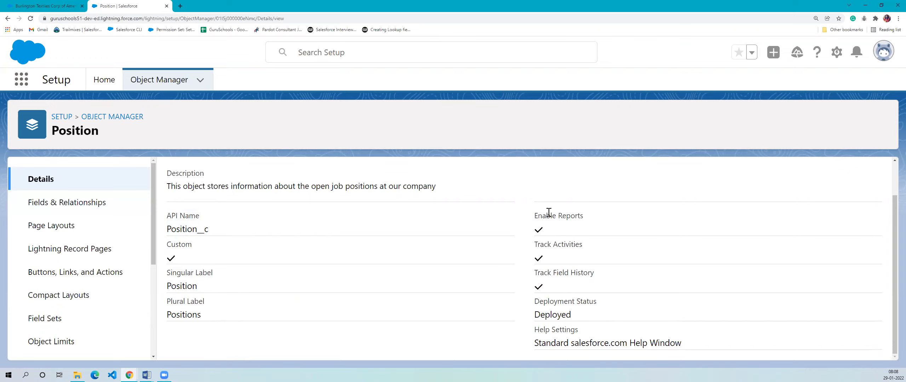
# - Examine the Position object's reporting, activity and field history tracking, deployment status and description
pyautogui.moveTo(540, 215); pyautogui.dragTo(656, 214)
pyautogui.moveTo(539, 245); pyautogui.dragTo(617, 249)
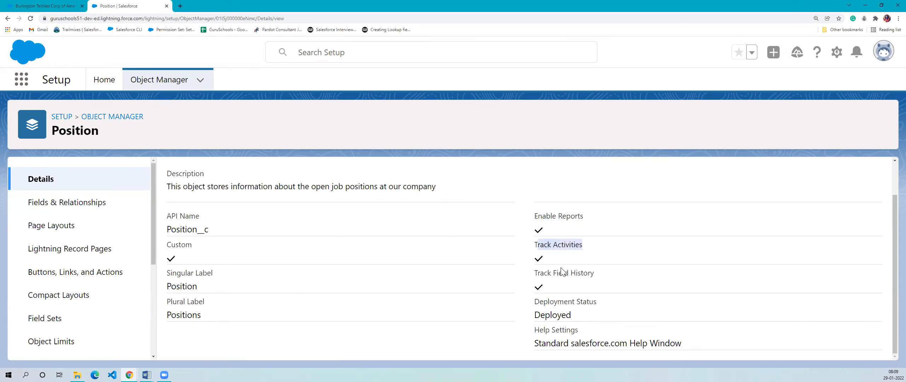
pyautogui.moveTo(545, 271); pyautogui.dragTo(607, 271)
pyautogui.moveTo(539, 303); pyautogui.dragTo(617, 301)
pyautogui.click(619, 301)
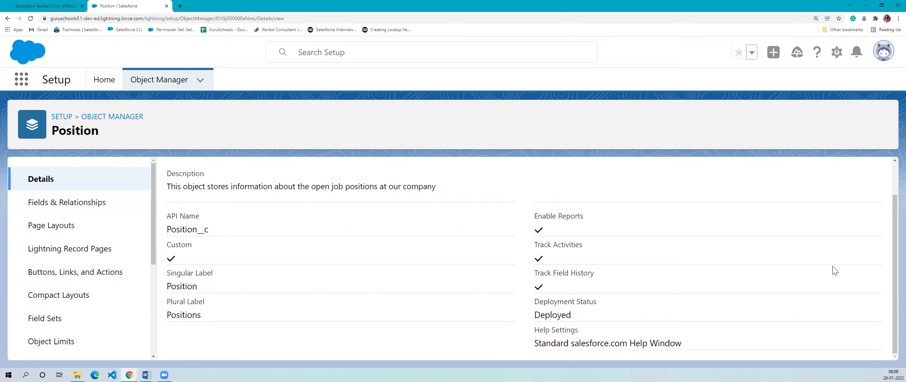
pyautogui.moveTo(167, 186); pyautogui.dragTo(492, 179)
pyautogui.click(492, 179)
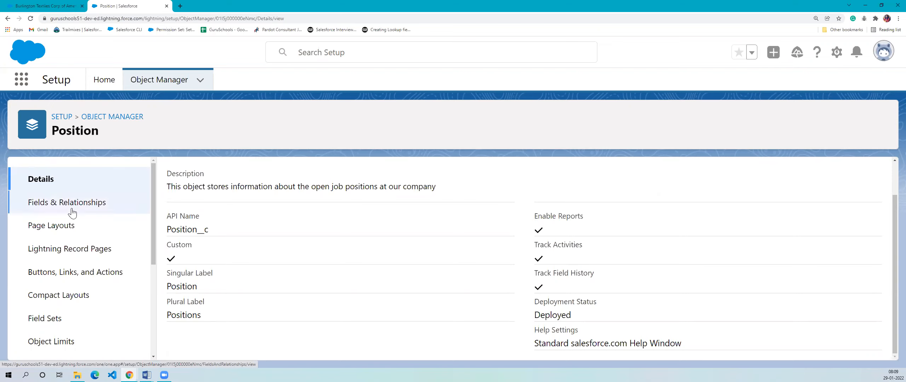
# - View the Position object's Fields & Relationships page briefly and return to its Details
pyautogui.scroll(-5, 67, 212)
pyautogui.scroll(5, 58, 261)
pyautogui.click(56, 206)
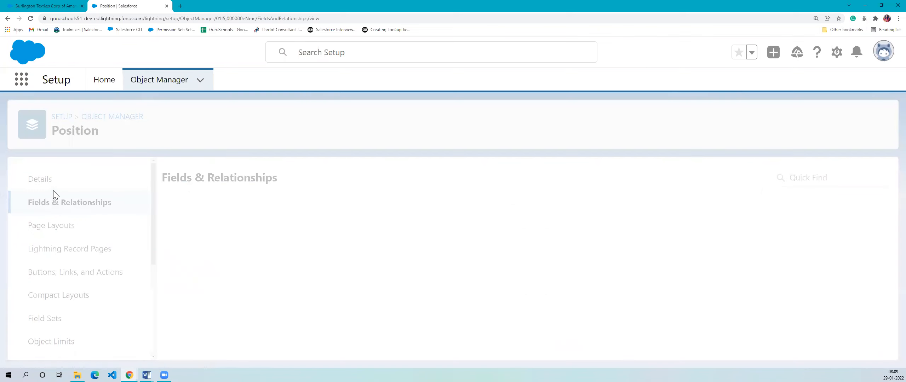
pyautogui.click(53, 191)
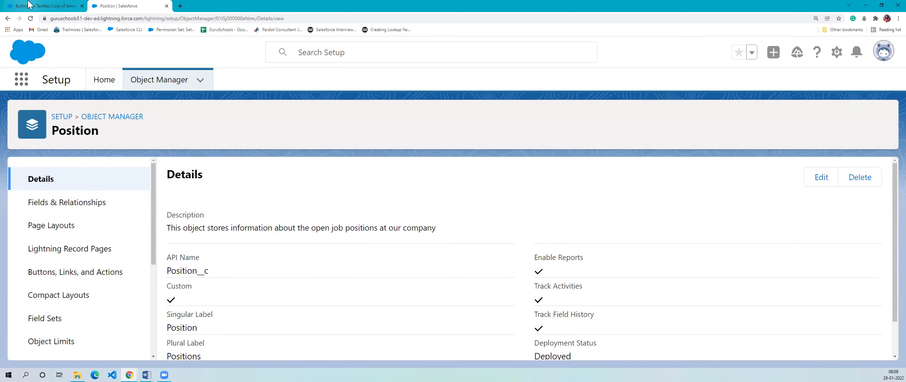
# - Switch to the Burlington Textiles account page in the Recruiting app and open Setup in a new browser tab
pyautogui.click(44, 6)
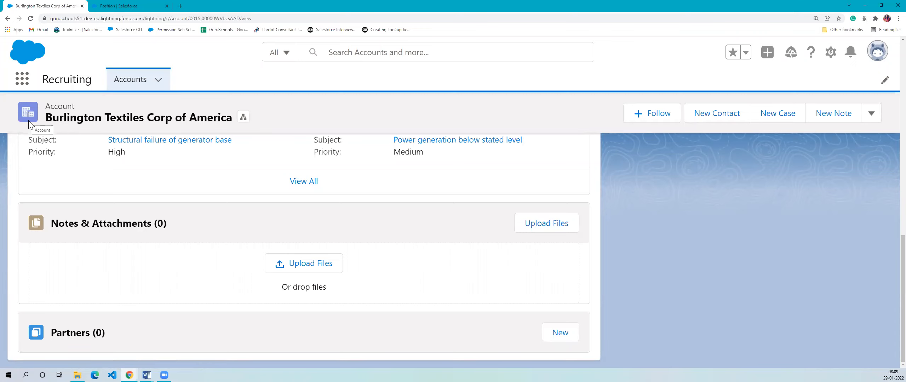
pyautogui.click(830, 52)
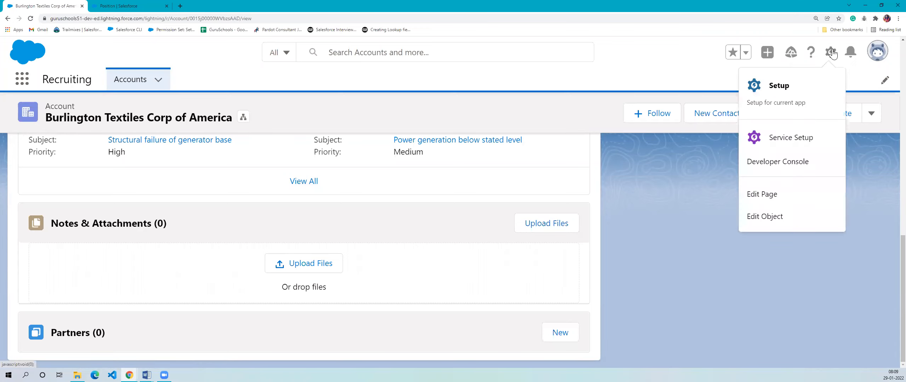
pyautogui.click(793, 91)
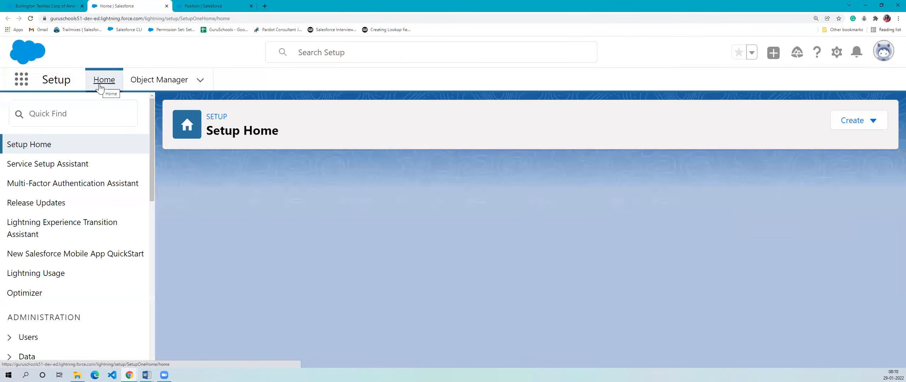
# - Find App Manager in Setup by searching "app ma", open it and locate the Recruiting app in the list
pyautogui.click(94, 113)
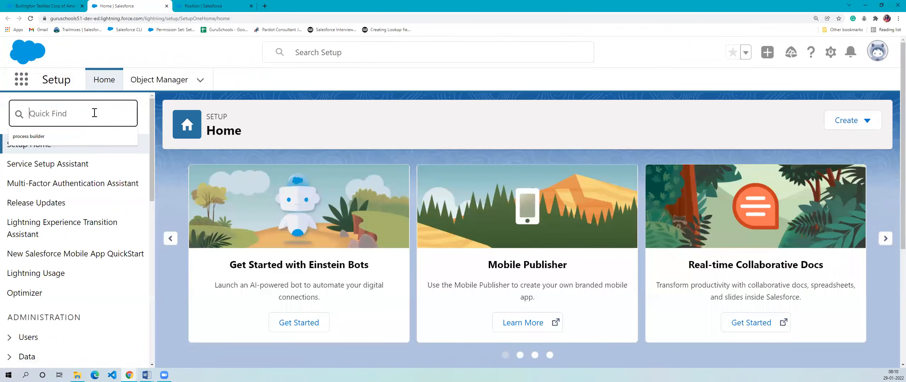
pyautogui.write('a')
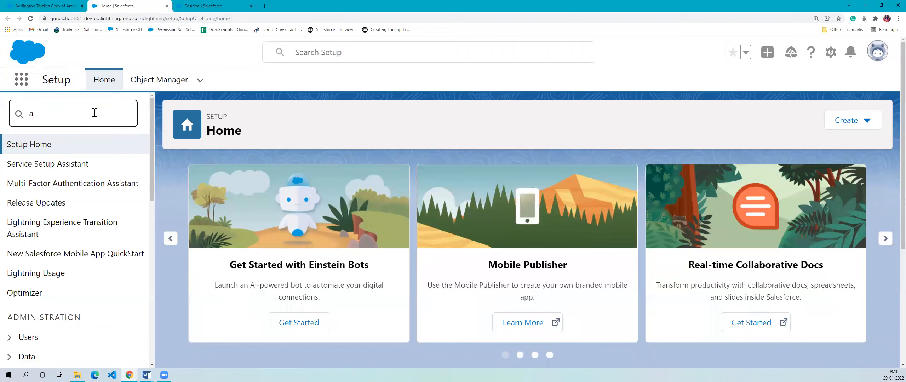
pyautogui.write('pp ma')
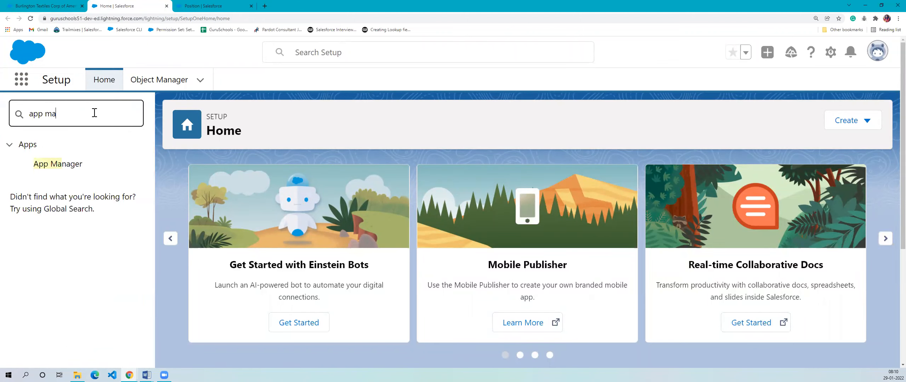
pyautogui.click(55, 166)
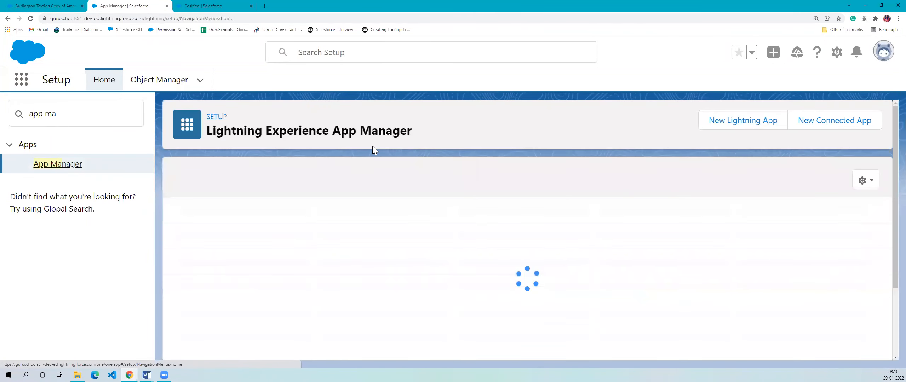
pyautogui.scroll(-2, 374, 248)
pyautogui.scroll(-5, 374, 247)
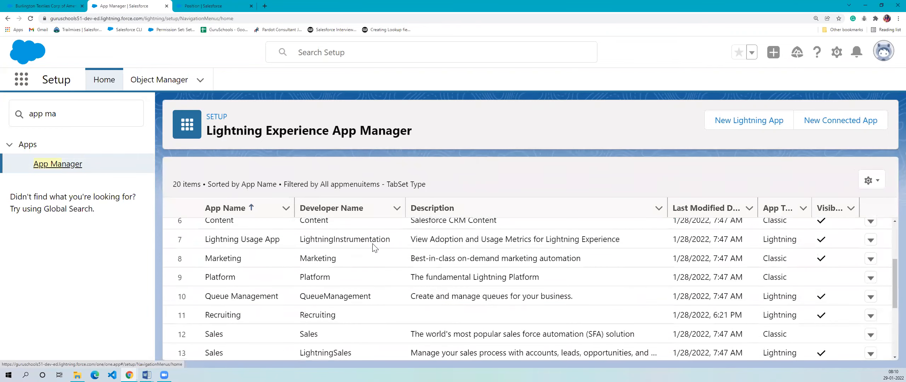
pyautogui.scroll(-1, 374, 248)
pyautogui.scroll(5, 375, 248)
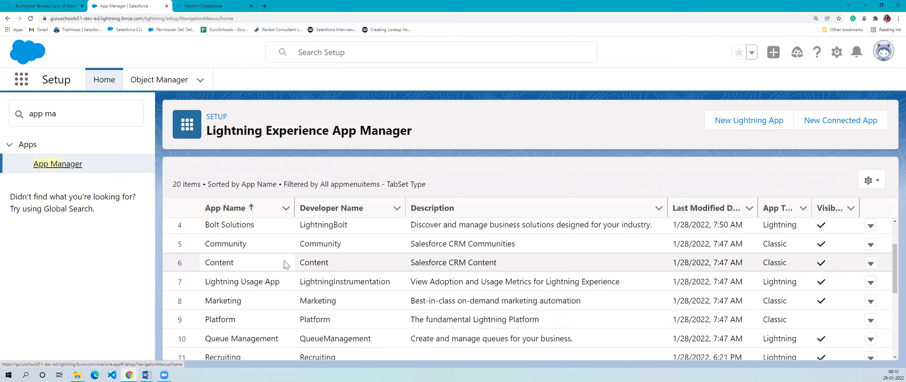
pyautogui.scroll(-1, 231, 321)
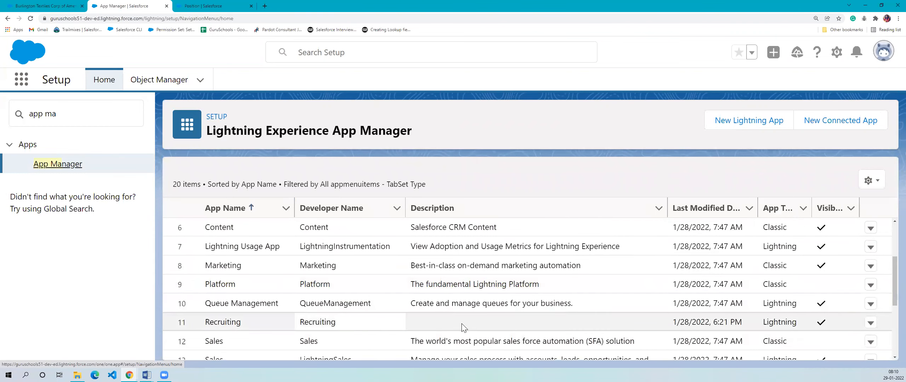
# - Open the Recruiting app for editing and remove Accounts from its selected navigation items
pyautogui.click(872, 323)
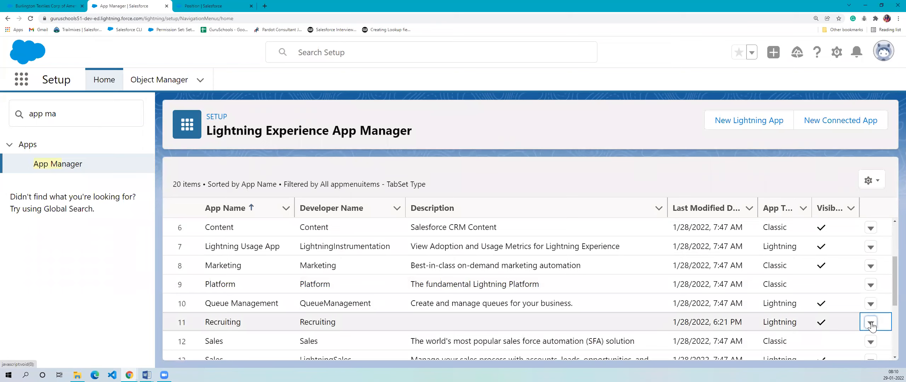
pyautogui.click(853, 278)
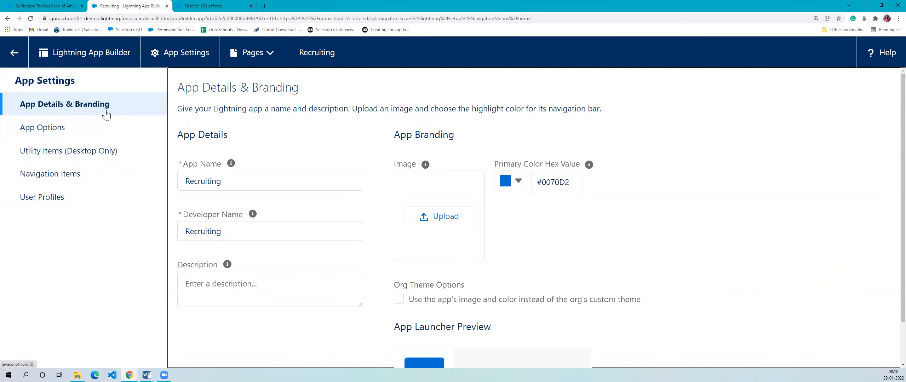
pyautogui.click(58, 180)
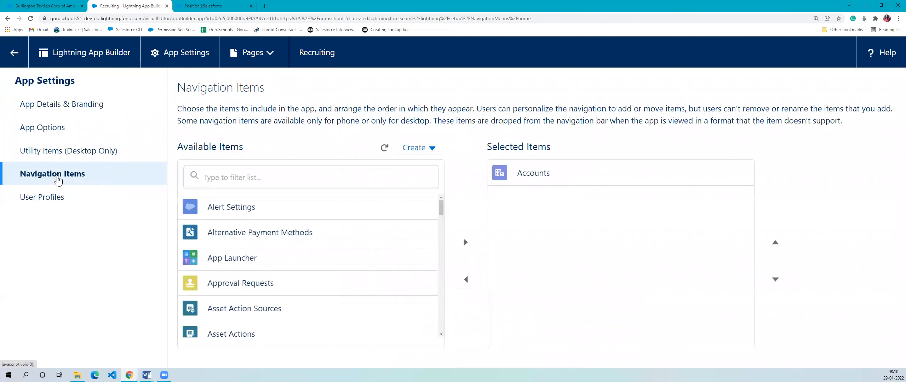
pyautogui.click(547, 175)
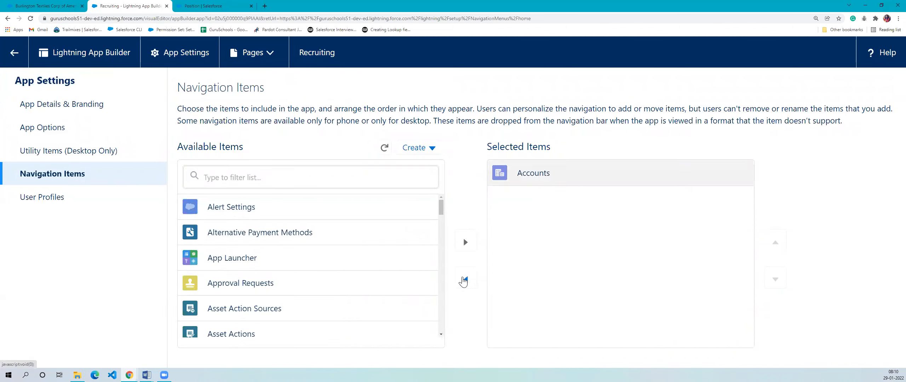
pyautogui.click(465, 280)
# - Find Positions among the available items by filtering for "posit", add it to the Recruiting app's navigation and save
pyautogui.click(309, 184)
pyautogui.write('posit')
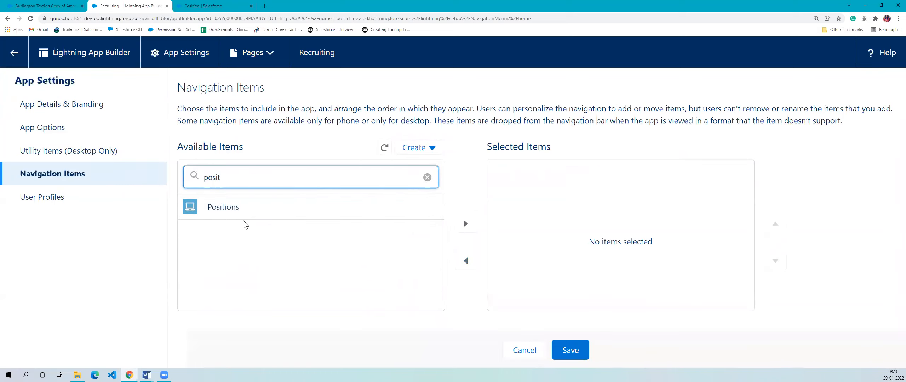
pyautogui.click(246, 209)
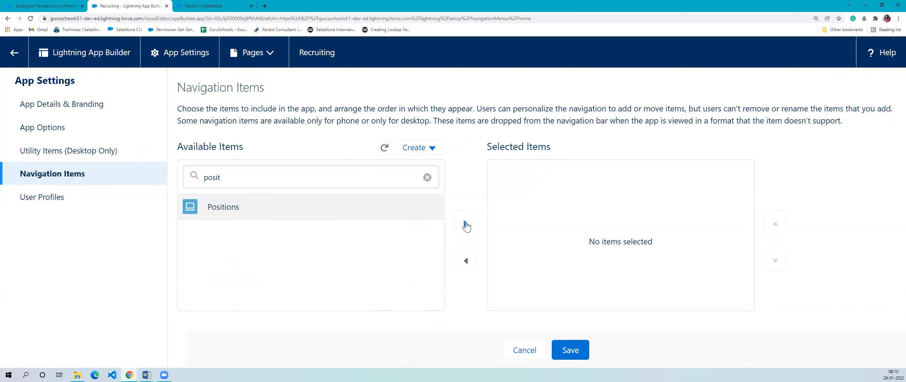
pyautogui.click(465, 223)
pyautogui.click(568, 353)
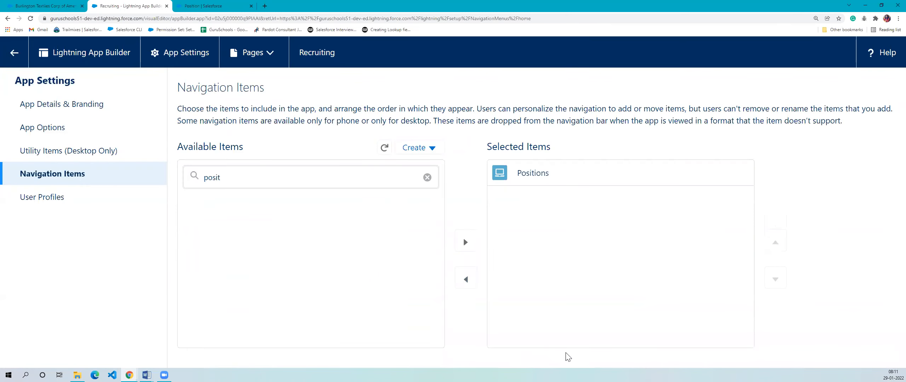
# - Return to the Recruiting app and close the Burlington Textiles account's temporary tab so the Positions list is shown
pyautogui.click(52, 4)
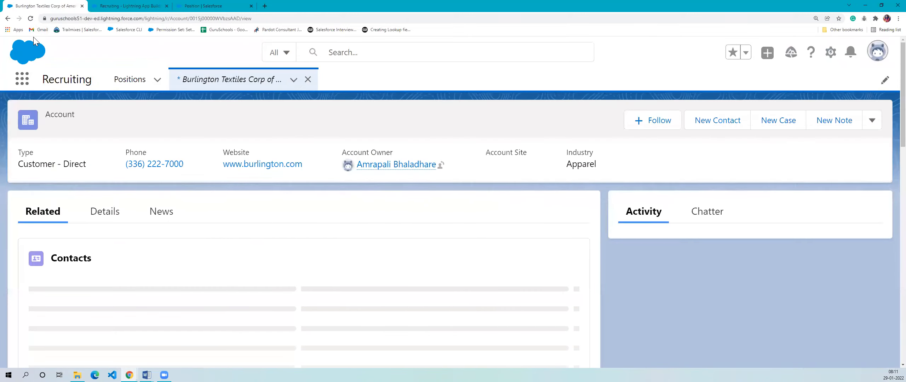
pyautogui.click(308, 79)
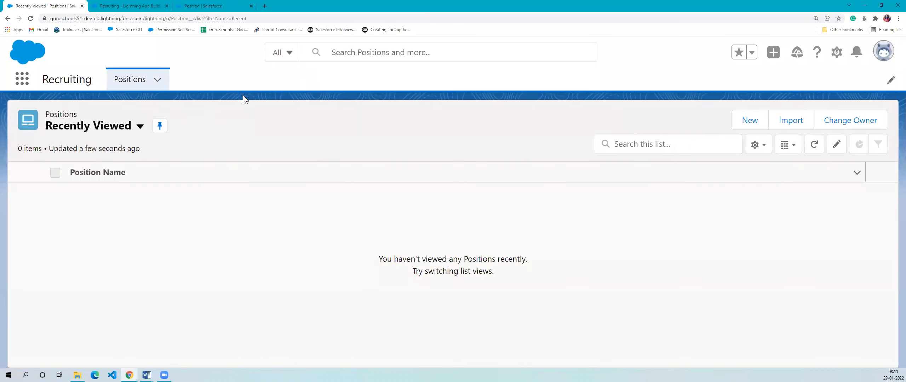
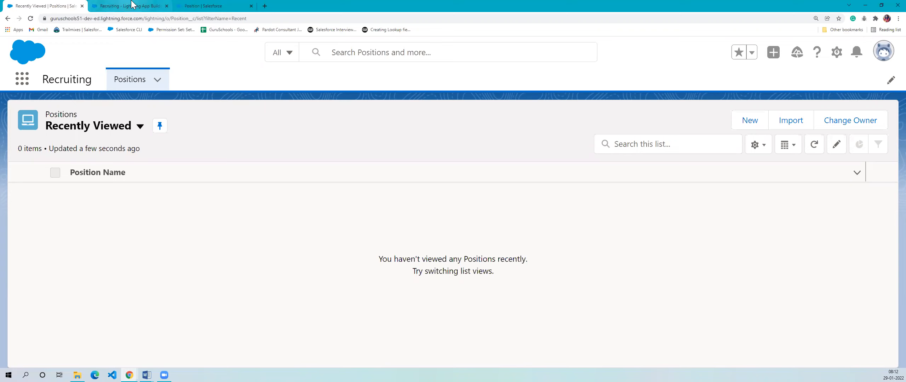
# - Return to the Position object in Object Manager and open its Fields & Relationships list
pyautogui.hotkey('alt', 'Tab')
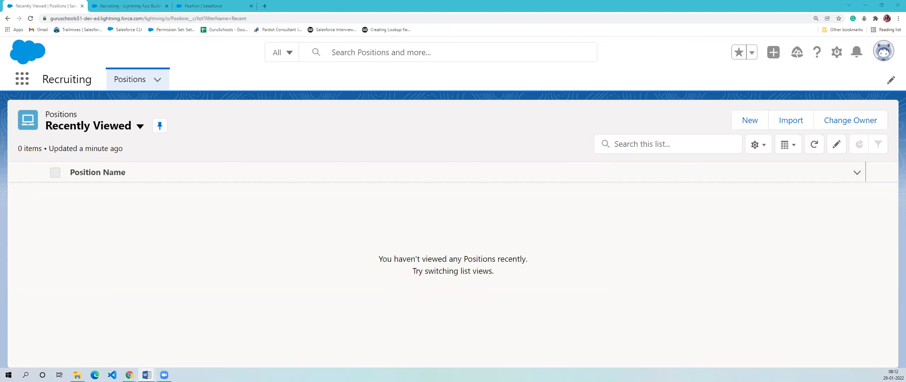
pyautogui.click(214, 4)
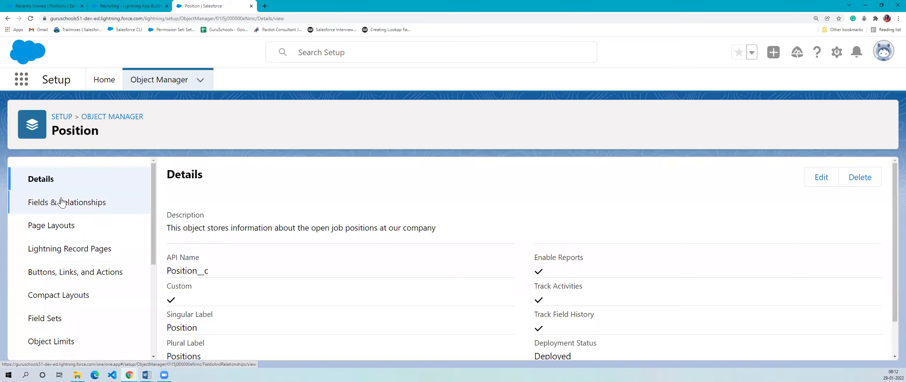
pyautogui.click(147, 375)
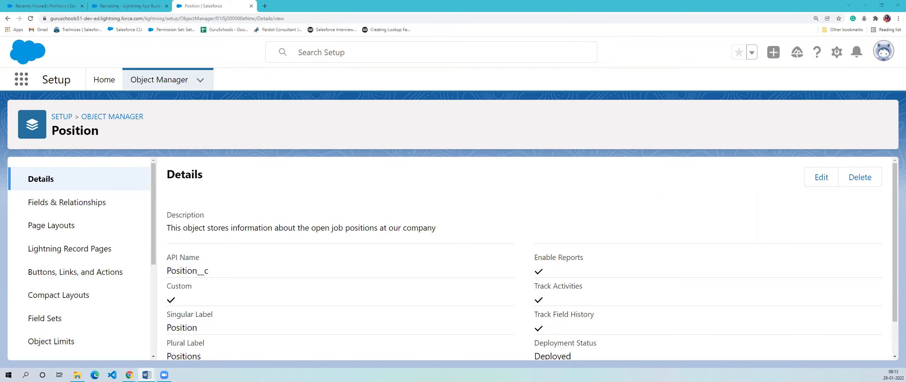
pyautogui.click(85, 207)
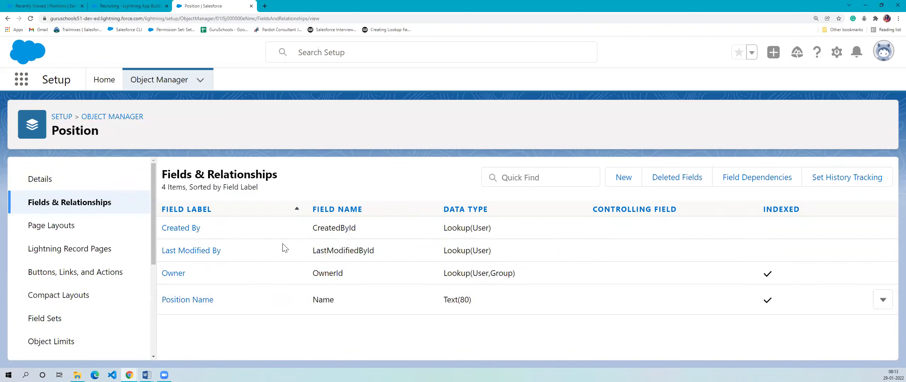
# - Examine the Position object's standard fields, comparing their labels, field names and data types
pyautogui.moveTo(215, 298); pyautogui.dragTo(161, 302)
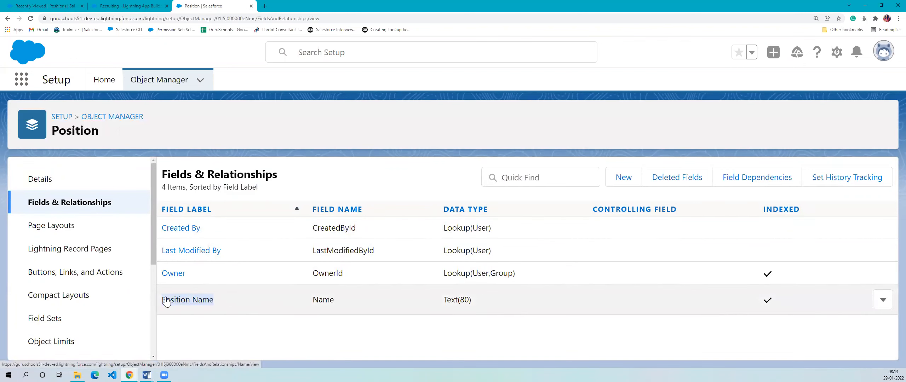
pyautogui.moveTo(192, 277); pyautogui.dragTo(150, 282)
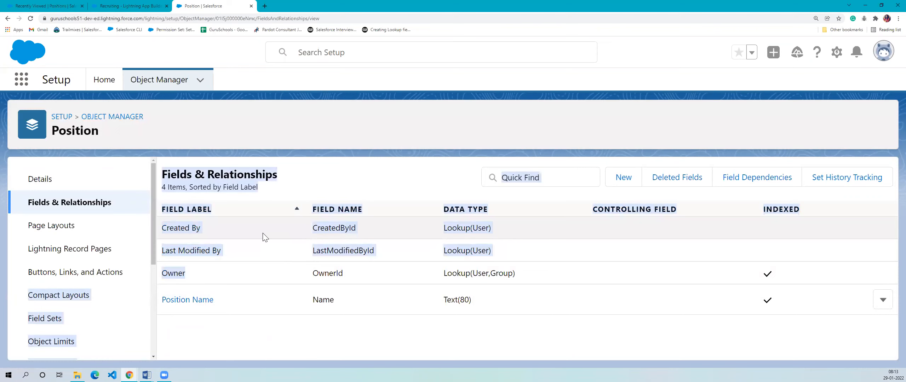
pyautogui.click(263, 233)
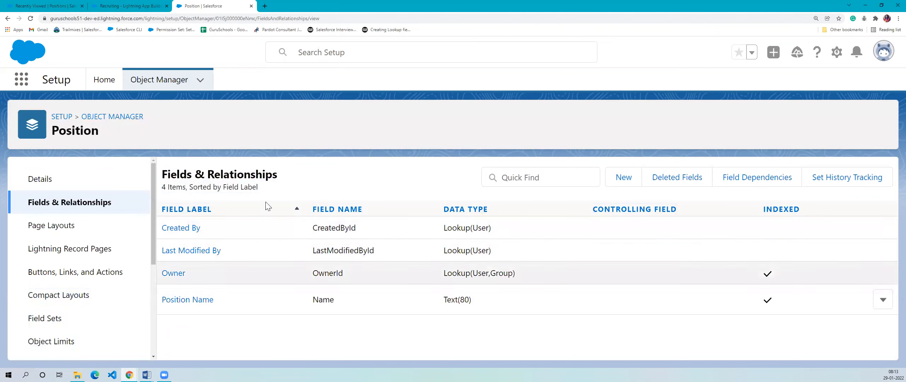
pyautogui.moveTo(279, 201); pyautogui.dragTo(281, 350)
pyautogui.moveTo(283, 201); pyautogui.dragTo(287, 320)
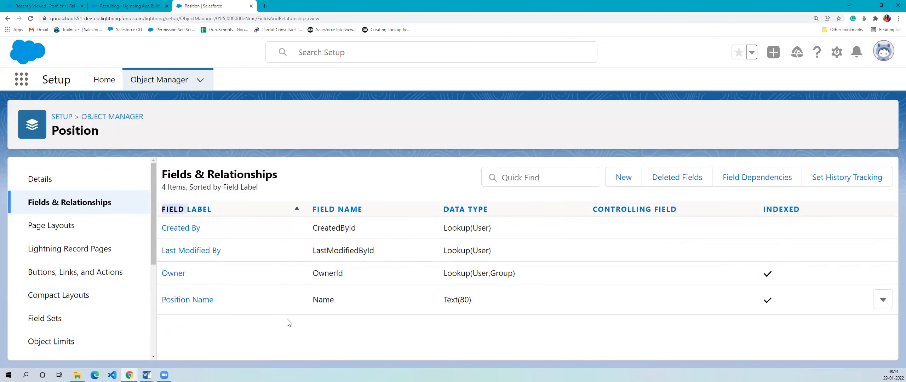
pyautogui.moveTo(316, 194); pyautogui.dragTo(308, 337)
pyautogui.click(307, 345)
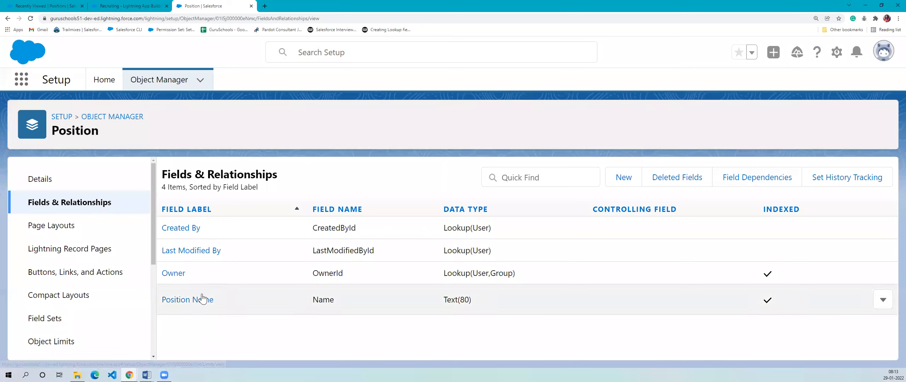
pyautogui.moveTo(229, 310); pyautogui.dragTo(161, 309)
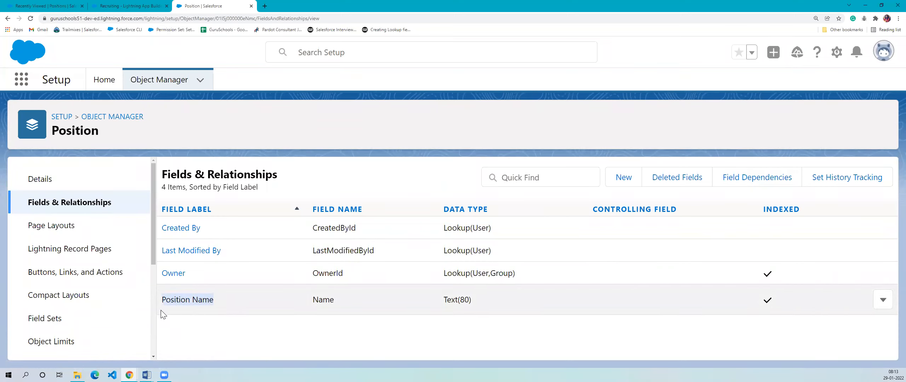
pyautogui.click(178, 330)
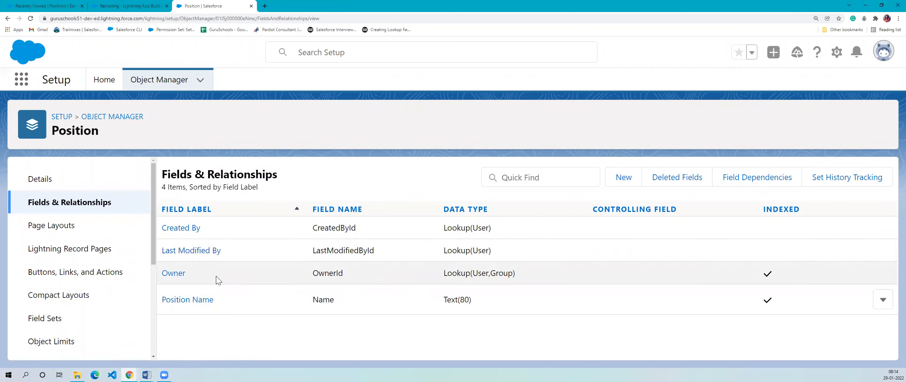
pyautogui.moveTo(183, 273); pyautogui.dragTo(193, 337)
pyautogui.click(200, 309)
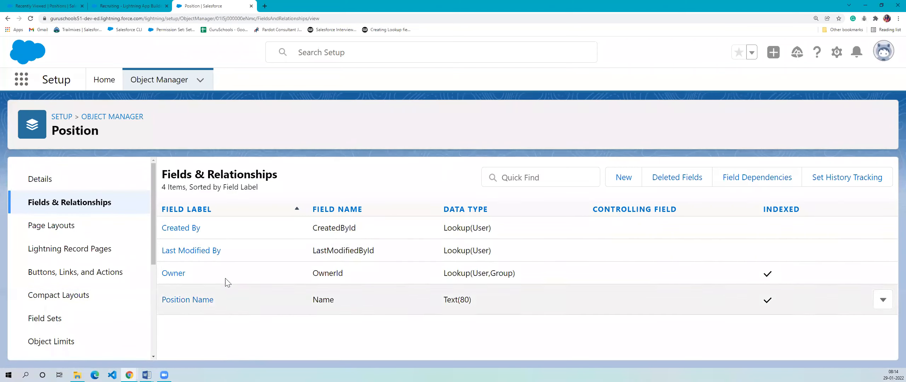
pyautogui.moveTo(226, 235); pyautogui.dragTo(117, 245)
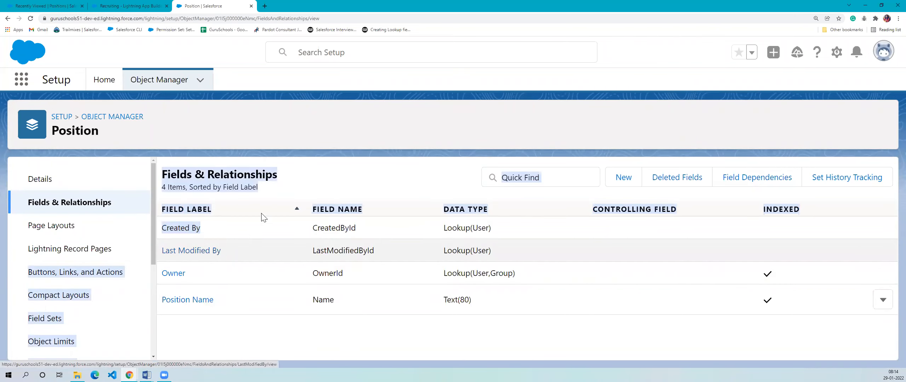
pyautogui.click(331, 175)
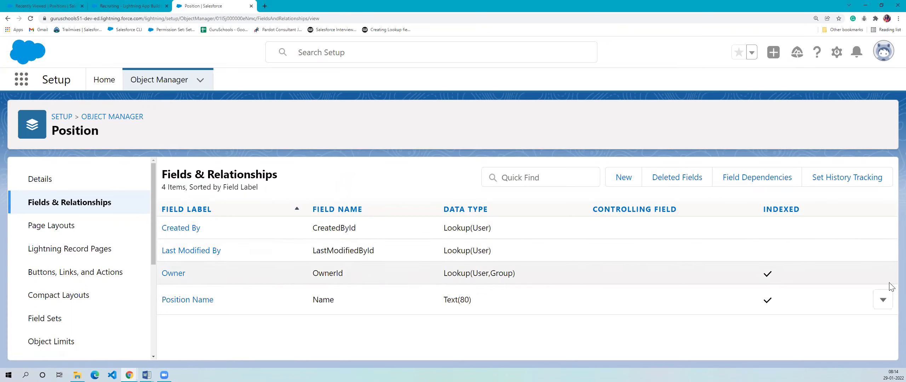
# - Open the Position Name field for editing to view its record name and data type, and cancel without changes
pyautogui.click(883, 300)
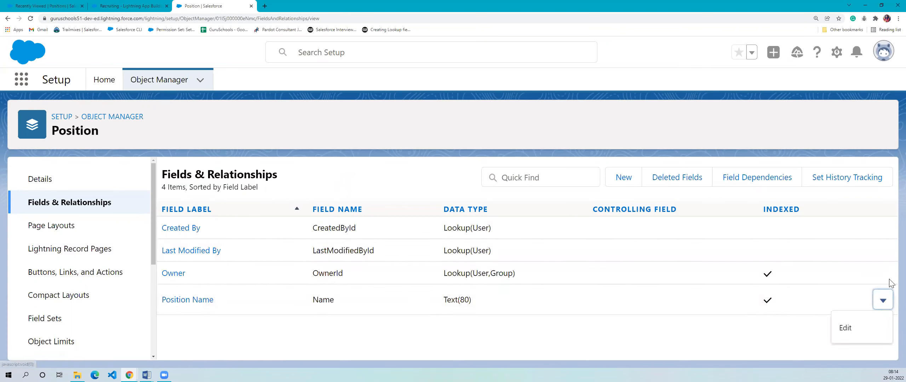
pyautogui.click(853, 333)
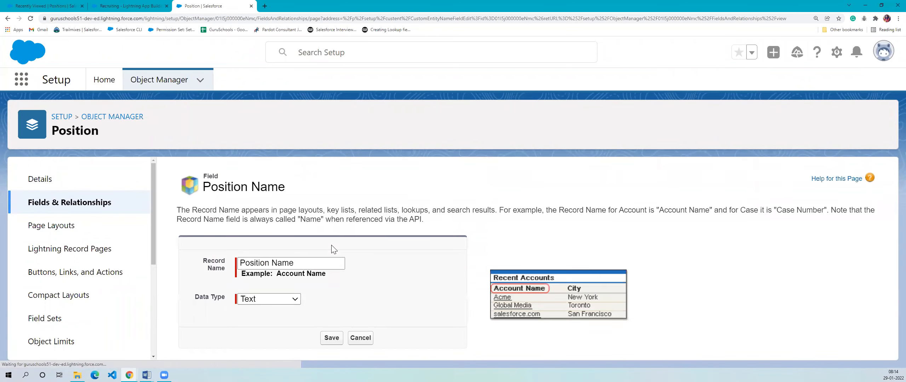
pyautogui.click(365, 339)
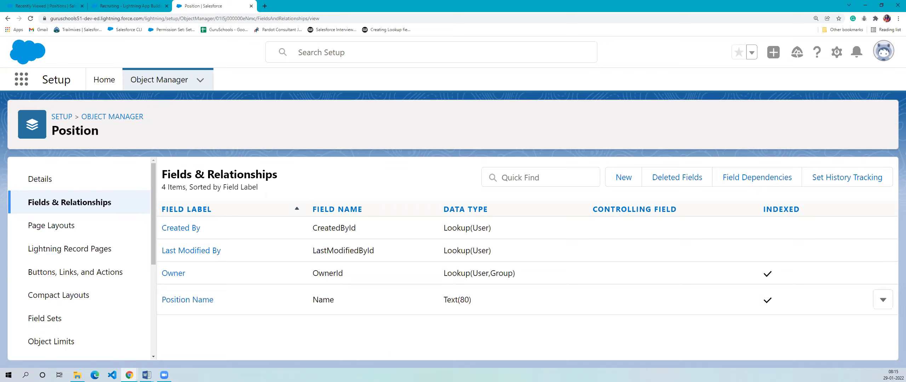
# - Start a new custom field on the Position object and bring its data type choices into view
pyautogui.hotkey('alt', 'Tab')
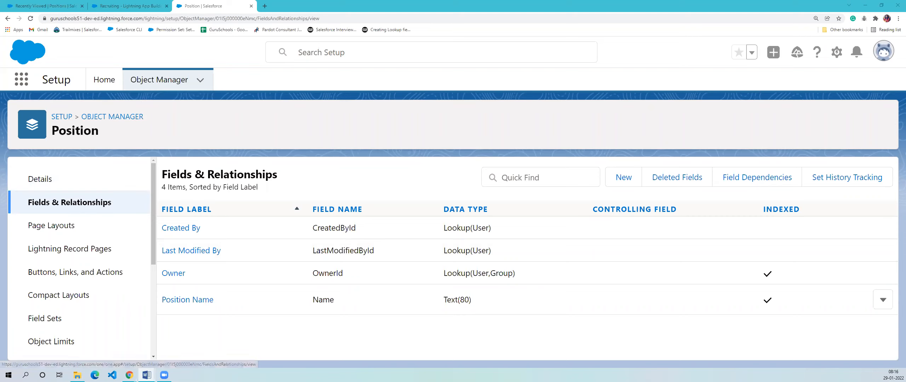
pyautogui.click(623, 177)
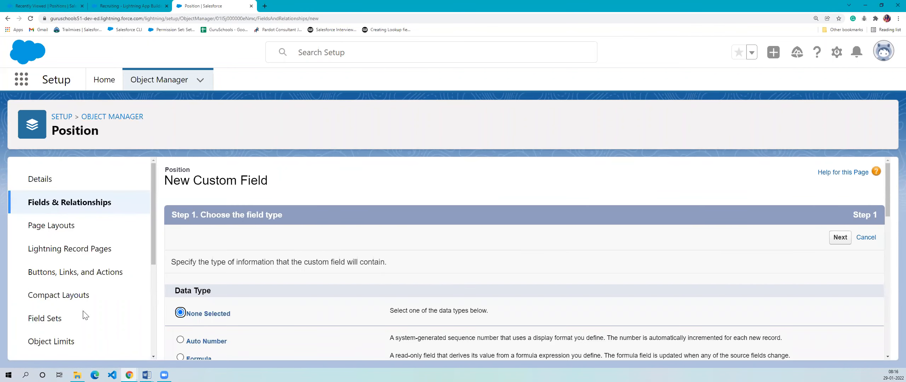
pyautogui.scroll(-5, 377, 296)
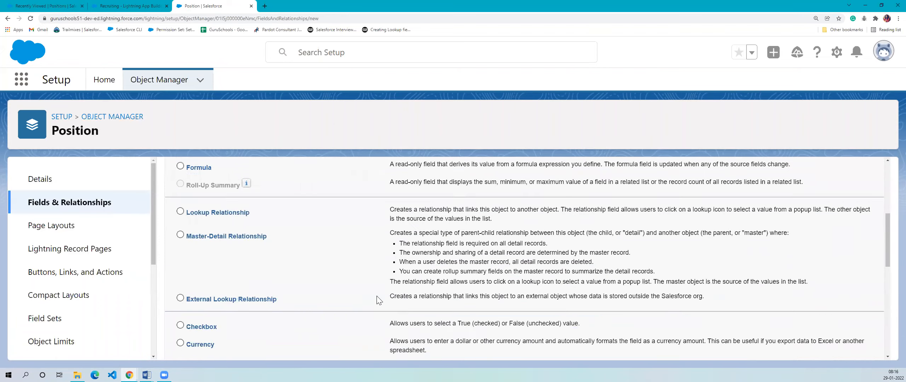
pyautogui.scroll(3, 319, 248)
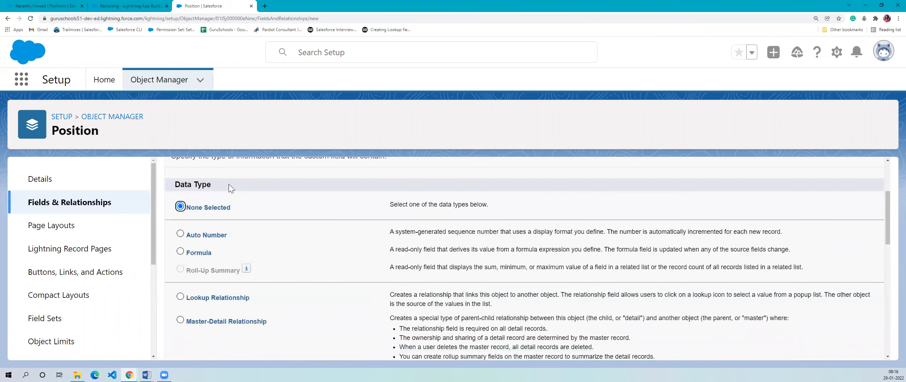
pyautogui.scroll(-1, 290, 227)
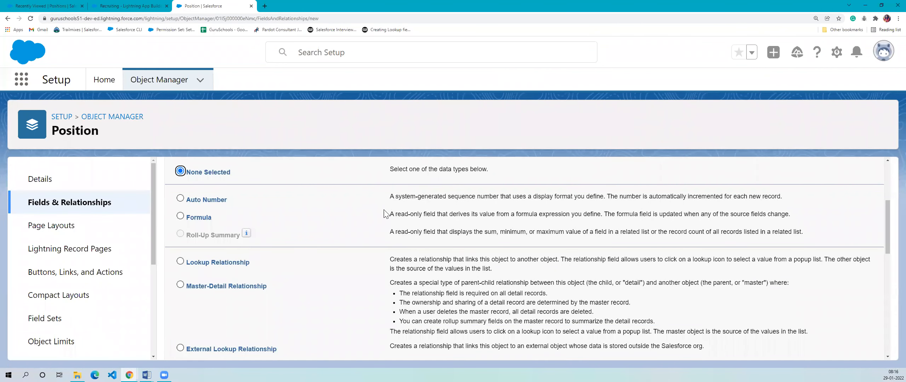
# - Read the Auto Number data type's description of its display format and automatic incrementing
pyautogui.moveTo(390, 197); pyautogui.dragTo(730, 190)
pyautogui.click(491, 210)
pyautogui.moveTo(451, 196); pyautogui.dragTo(608, 194)
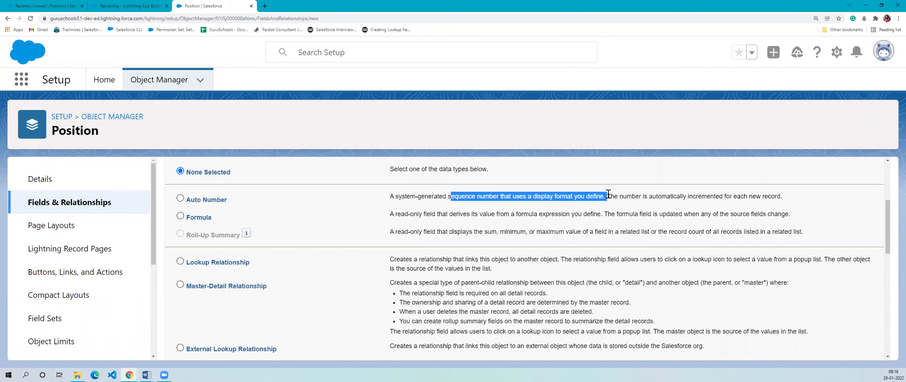
pyautogui.click(534, 212)
pyautogui.moveTo(389, 197); pyautogui.dragTo(627, 195)
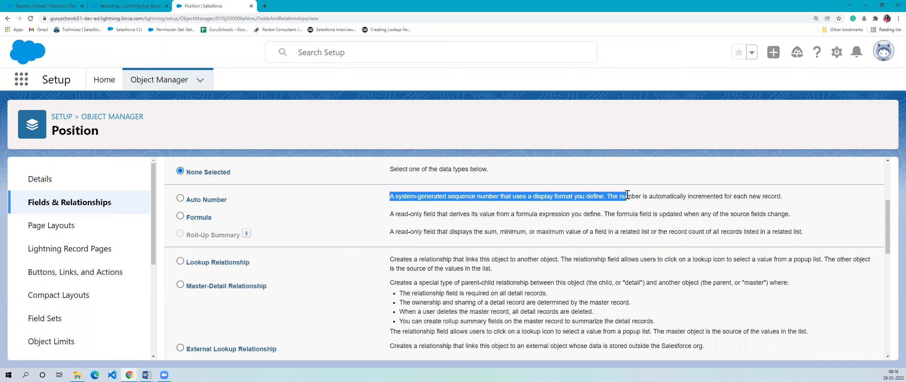
pyautogui.moveTo(393, 199); pyautogui.dragTo(716, 188)
pyautogui.click(686, 215)
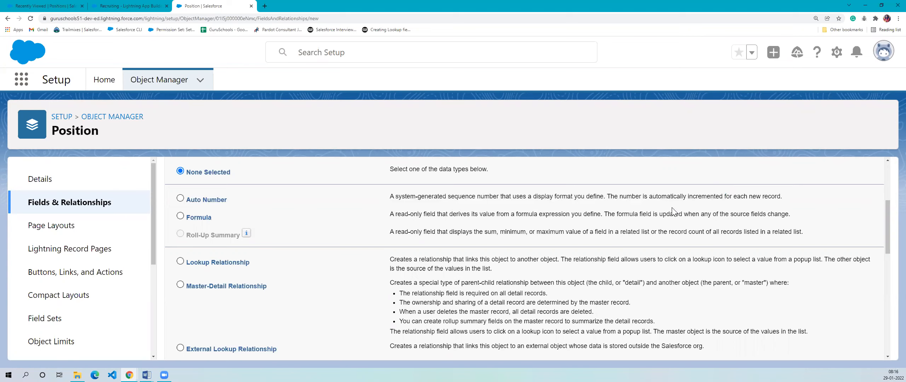
pyautogui.moveTo(642, 199); pyautogui.dragTo(725, 199)
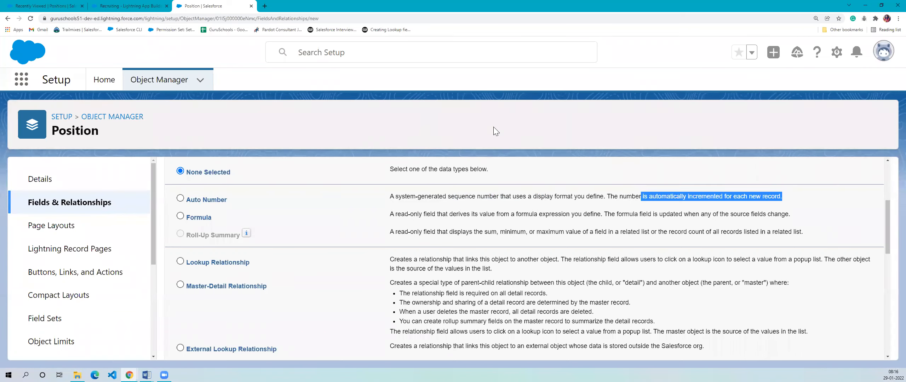
# - Look through the available custom field data types and reread the Auto Number description
pyautogui.scroll(-1, 448, 186)
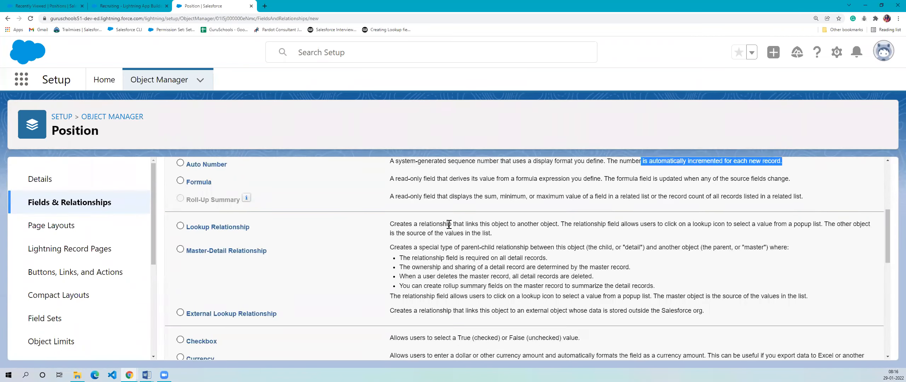
pyautogui.scroll(-2, 437, 270)
pyautogui.scroll(7, 488, 281)
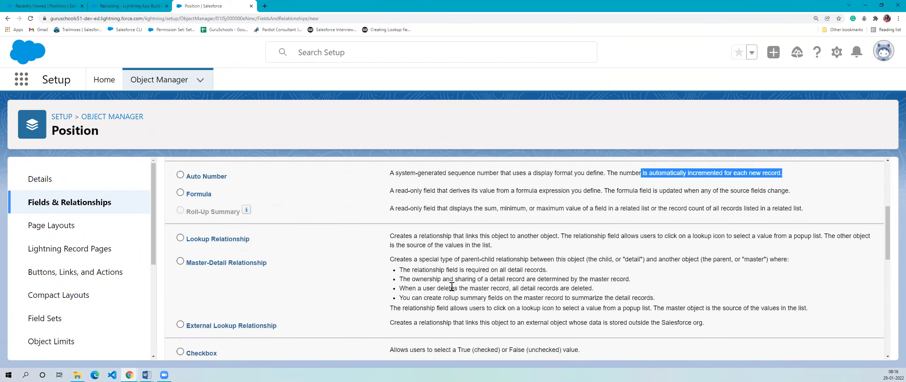
pyautogui.scroll(-1, 521, 262)
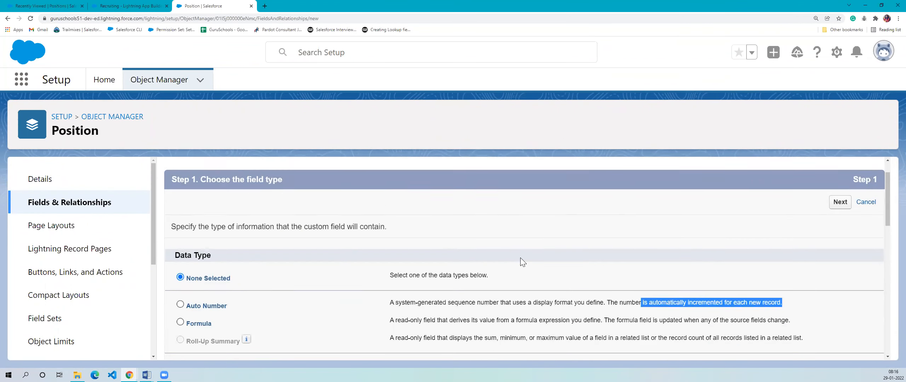
pyautogui.click(640, 273)
pyautogui.scroll(-7, 487, 217)
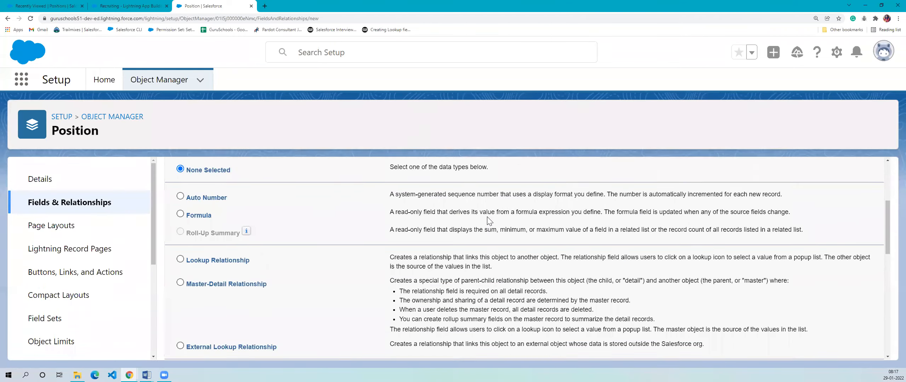
pyautogui.scroll(-8, 487, 216)
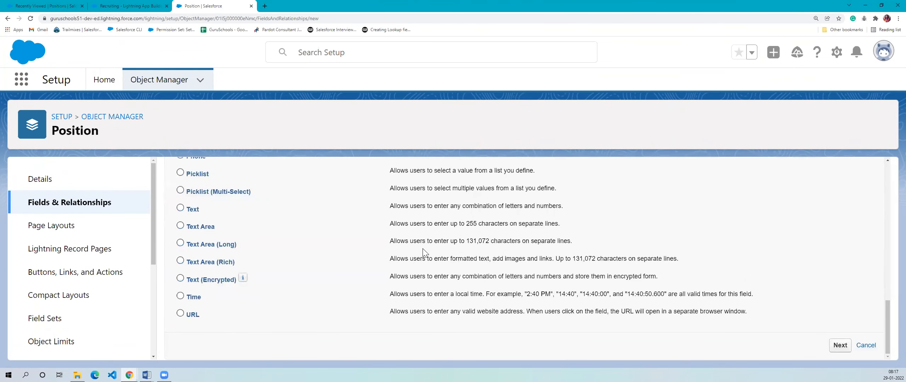
pyautogui.scroll(15, 423, 249)
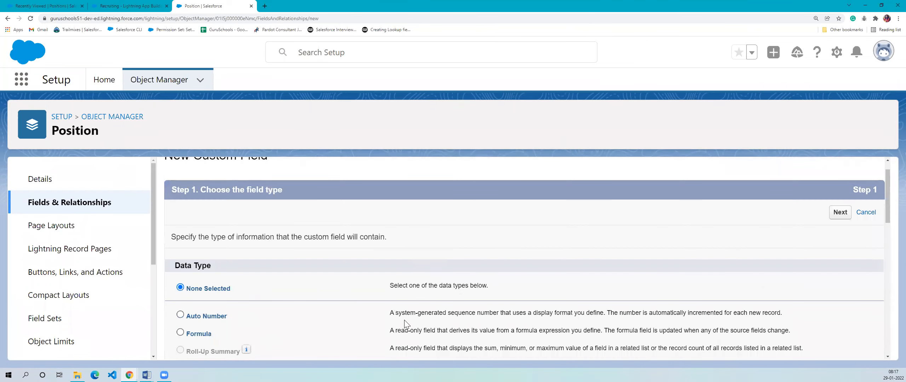
pyautogui.moveTo(391, 312); pyautogui.dragTo(801, 313)
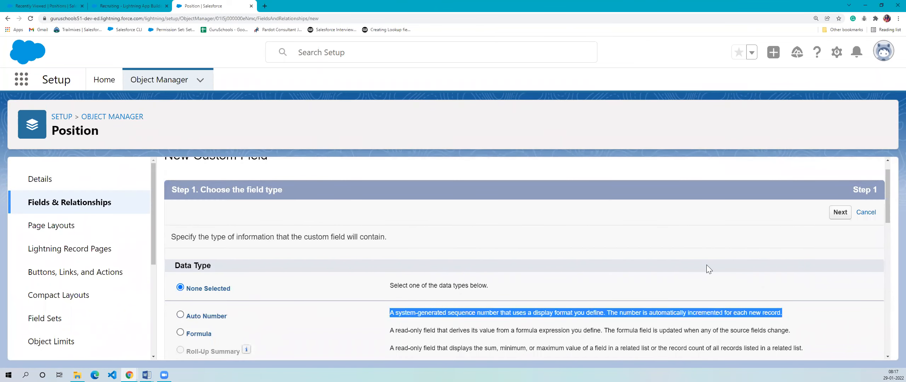
# - Find the Text data type in the list and read its description of allowed characters
pyautogui.scroll(-5, 471, 290)
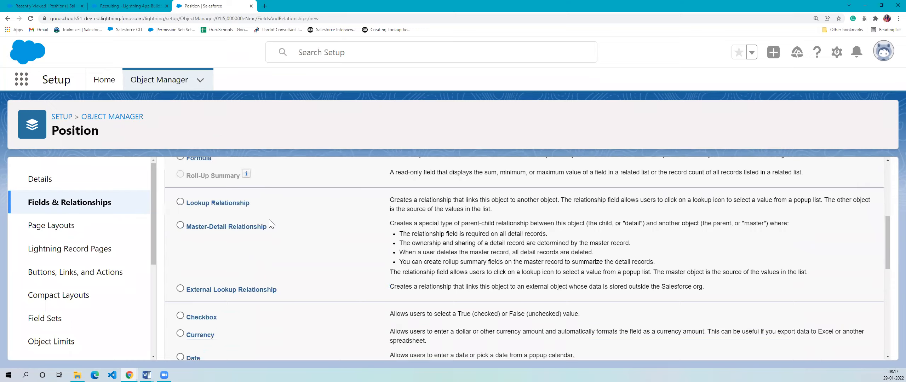
pyautogui.scroll(-8, 269, 219)
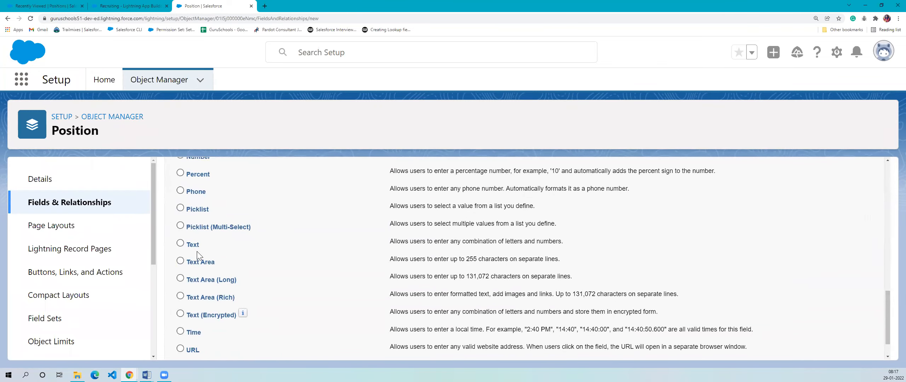
pyautogui.moveTo(190, 245); pyautogui.dragTo(665, 230)
pyautogui.click(649, 250)
pyautogui.moveTo(389, 242); pyautogui.dragTo(560, 242)
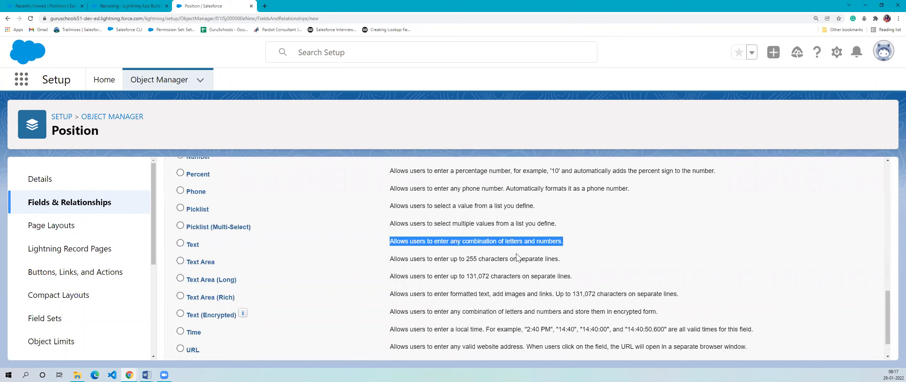
# - Compare the character limits of Text Area and Text Area (Long), and select Text Area (Long) as the data type
pyautogui.moveTo(190, 265); pyautogui.dragTo(546, 260)
pyautogui.click(420, 261)
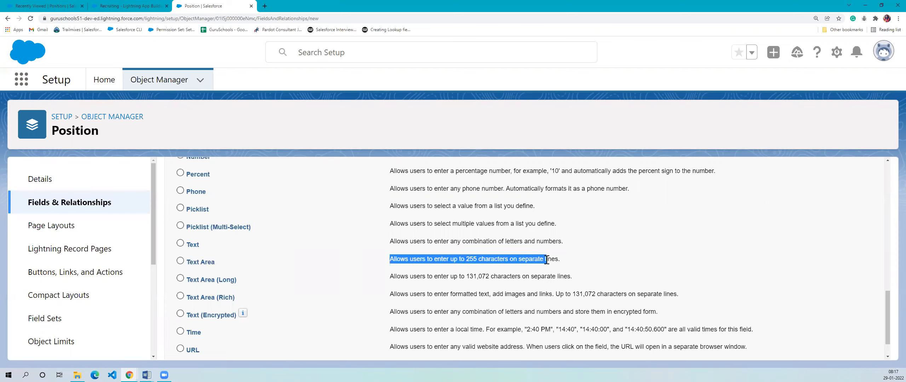
pyautogui.click(489, 258)
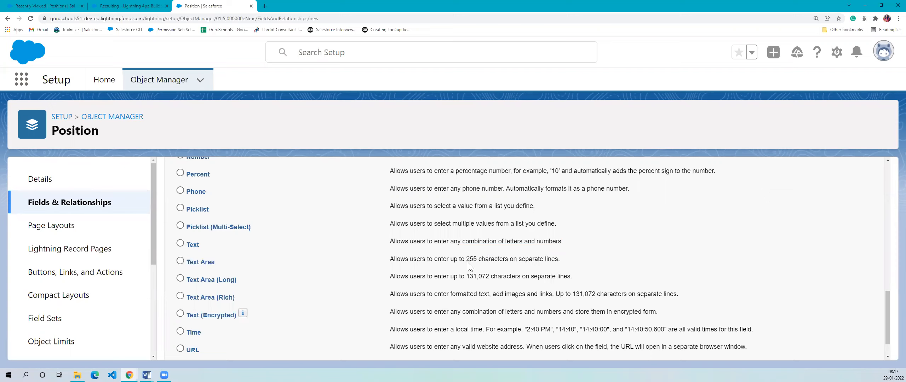
pyautogui.moveTo(466, 260); pyautogui.dragTo(504, 258)
pyautogui.moveTo(451, 239); pyautogui.dragTo(563, 241)
pyautogui.click(538, 269)
pyautogui.moveTo(462, 276); pyautogui.dragTo(495, 279)
pyautogui.click(493, 280)
pyautogui.scroll(-1, 410, 318)
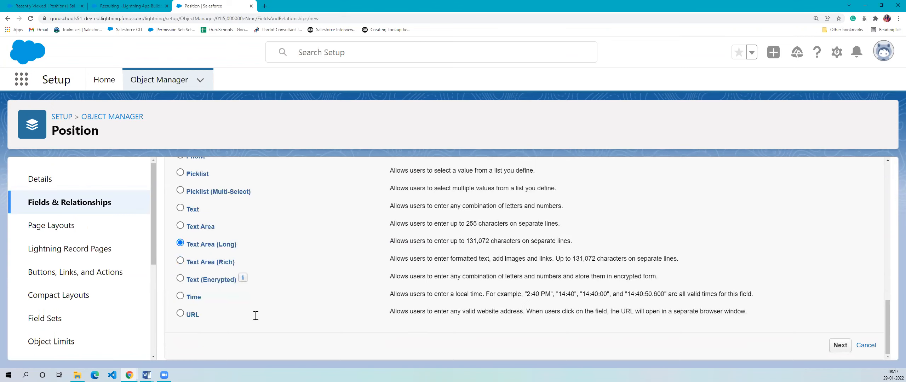
# - From the Recruiting app, search the available apps for "sales" and open the Sales app in a new browser tab
pyautogui.click(21, 6)
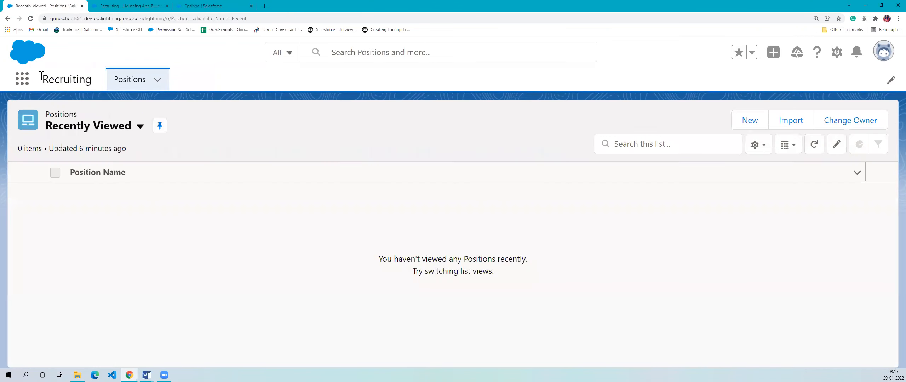
pyautogui.click(22, 76)
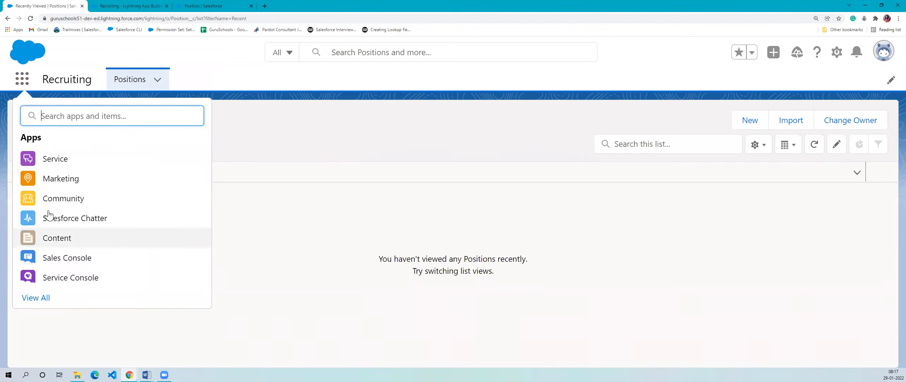
pyautogui.write('s')
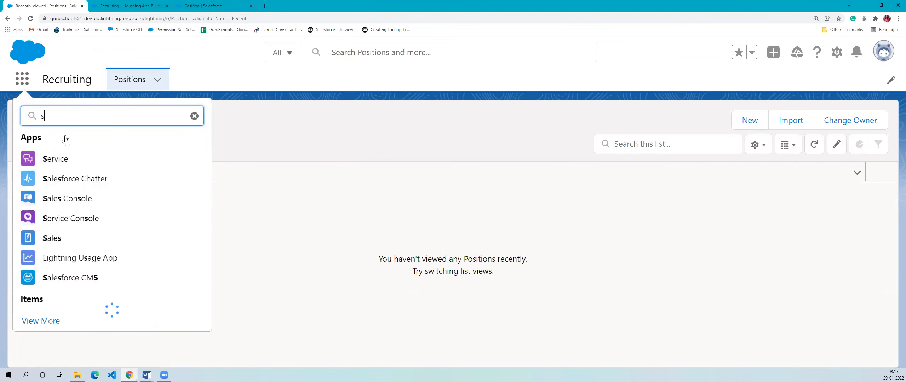
pyautogui.write('ales')
pyautogui.click(54, 198)
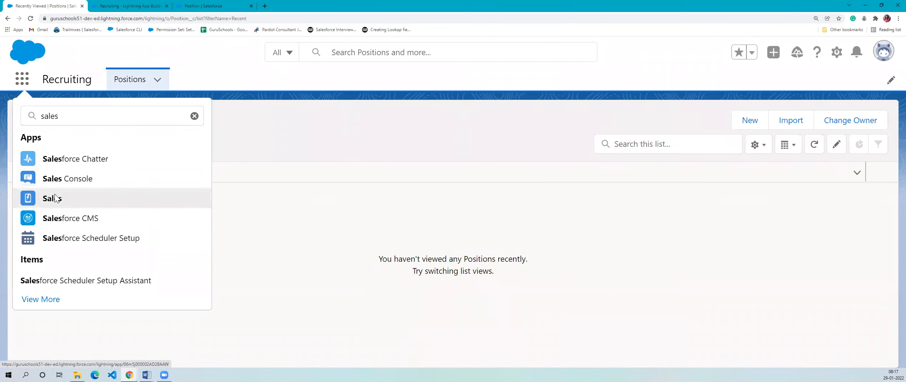
pyautogui.rightClick(55, 198)
pyautogui.click(71, 203)
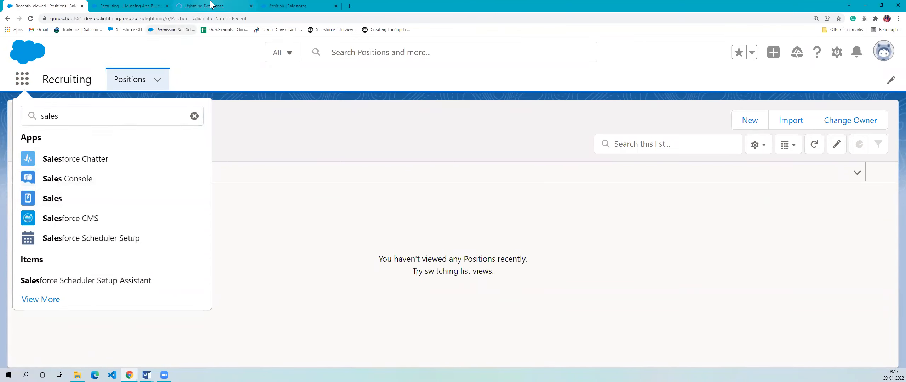
pyautogui.click(211, 5)
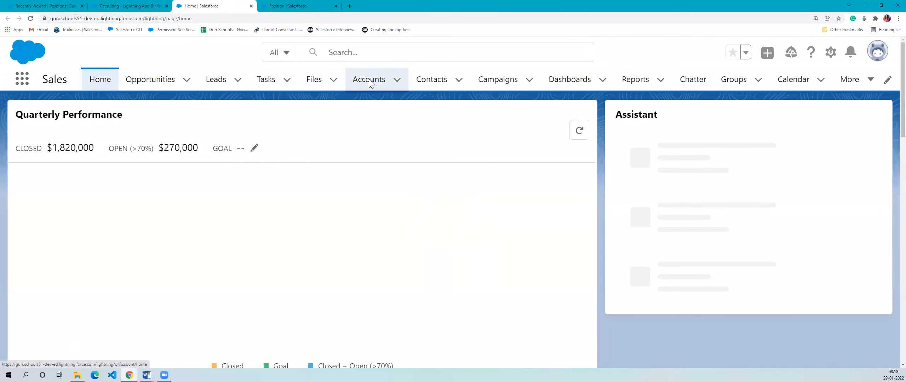
# - Open the Burlington Textiles Corp of America account and bring its detail fields into view
pyautogui.click(369, 79)
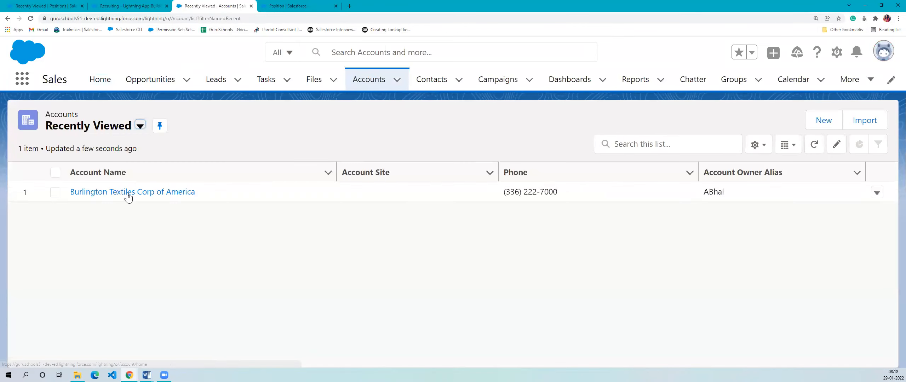
pyautogui.click(127, 193)
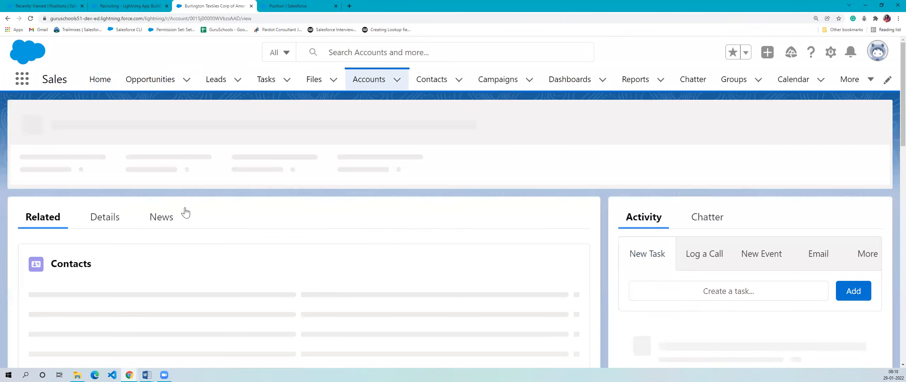
pyautogui.click(110, 177)
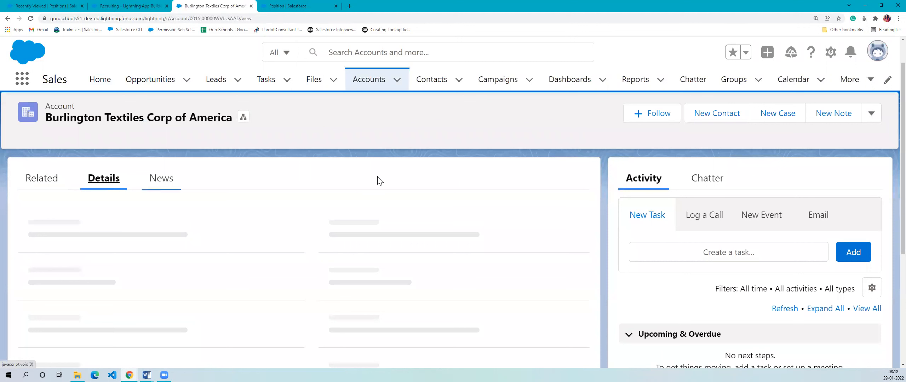
pyautogui.scroll(-2, 360, 250)
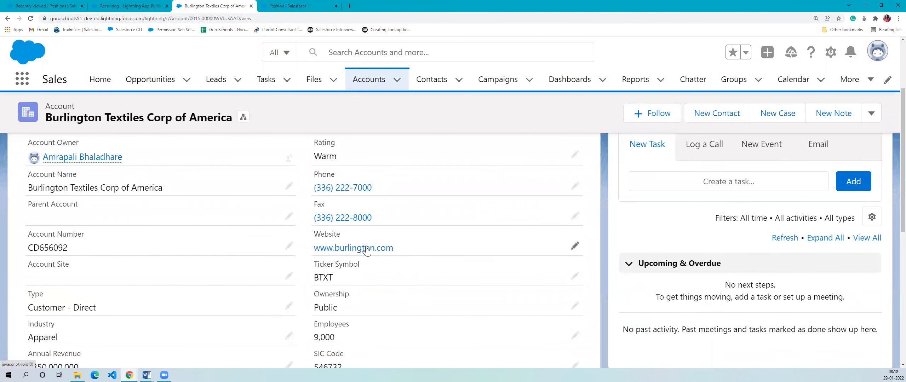
# - Follow the account's Website link to see how a URL field behaves, and close the opened site
pyautogui.moveTo(306, 248)
pyautogui.mouseDown()
pyautogui.moveTo(433, 247)
pyautogui.moveTo(308, 254)
pyautogui.mouseUp()
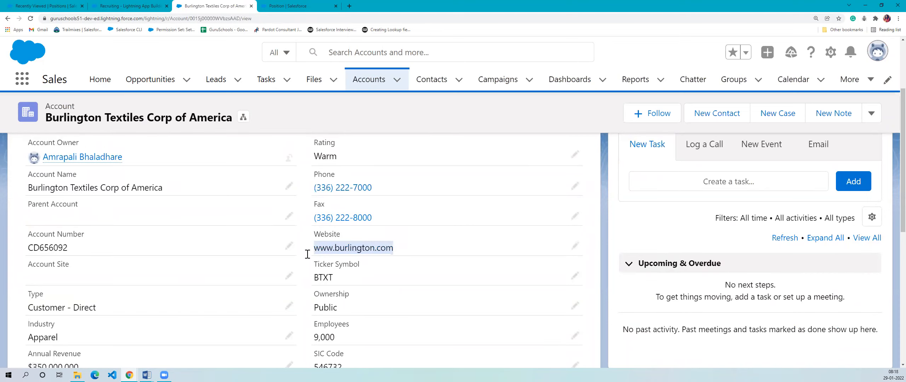
pyautogui.click(466, 247)
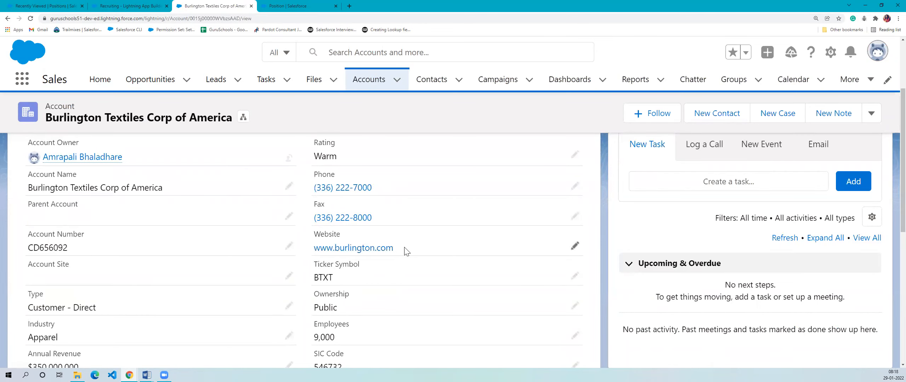
pyautogui.click(366, 252)
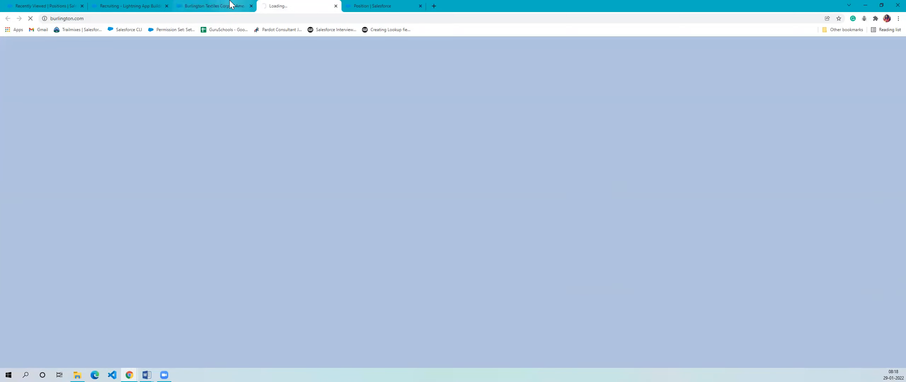
pyautogui.click(212, 6)
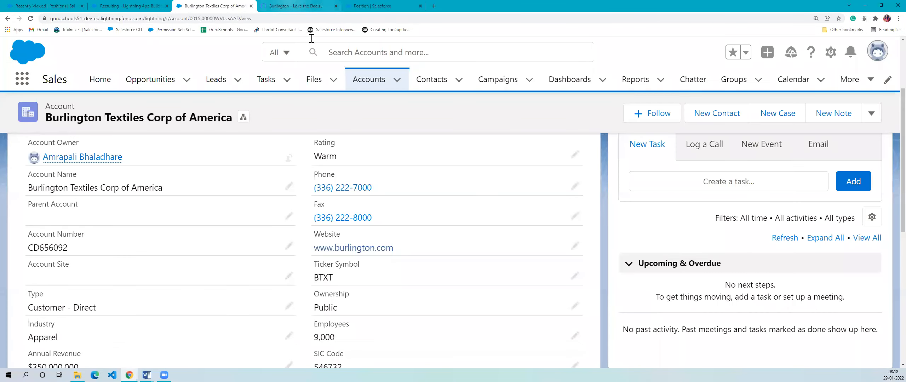
pyautogui.click(295, 6)
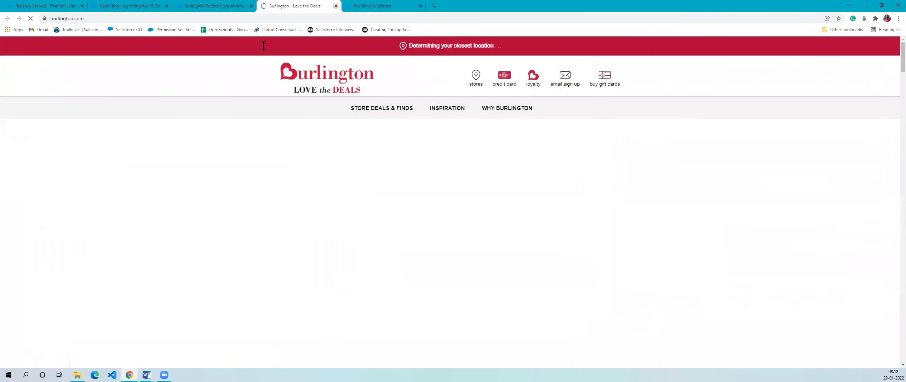
pyautogui.hotkey('ctrl', 'w')
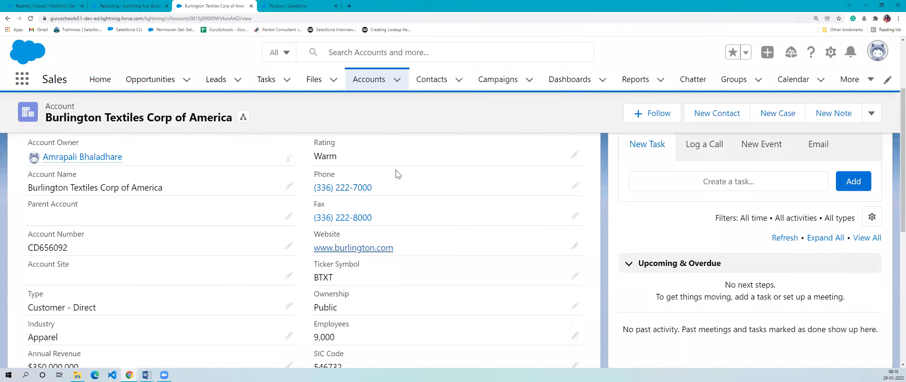
# - Return to the Position object's new custom field page and read the URL data type's description
pyautogui.click(320, 5)
pyautogui.moveTo(388, 312); pyautogui.dragTo(753, 320)
pyautogui.click(548, 325)
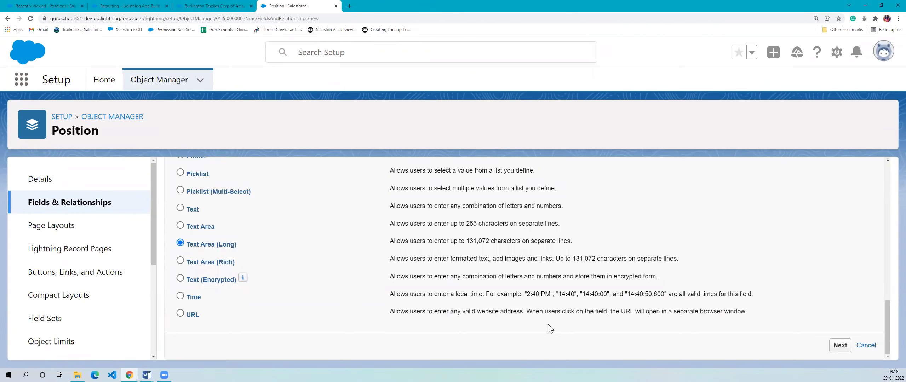
pyautogui.moveTo(405, 313); pyautogui.dragTo(683, 316)
pyautogui.click(531, 316)
pyautogui.moveTo(464, 313); pyautogui.dragTo(703, 318)
pyautogui.click(624, 325)
# - Find the Phone data type in the list and read its description of automatic formatting
pyautogui.scroll(2, 558, 300)
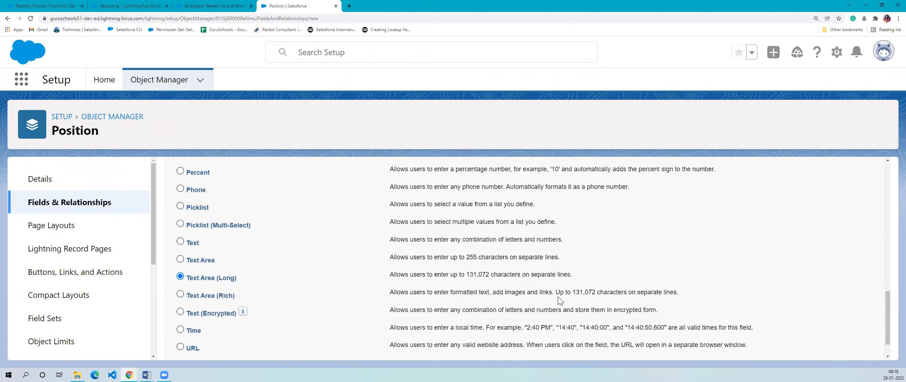
pyautogui.scroll(-1, 228, 274)
pyautogui.scroll(1, 228, 274)
pyautogui.moveTo(185, 233); pyautogui.dragTo(611, 236)
pyautogui.click(628, 246)
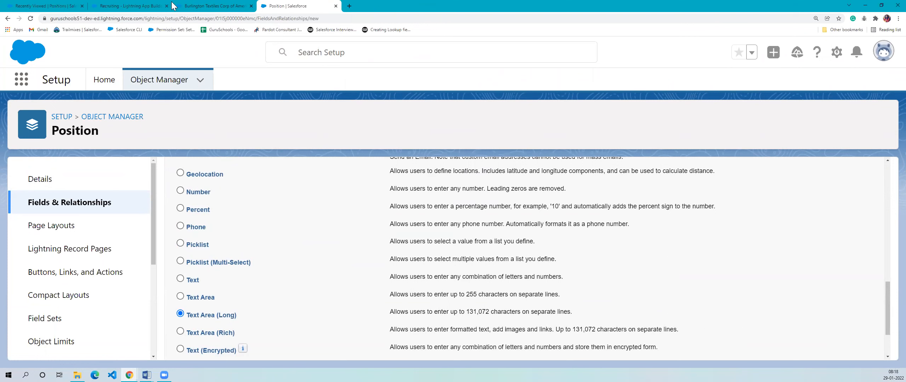
# - Switch back to the Burlington Textiles account and examine how its Phone field is formatted
pyautogui.click(213, 6)
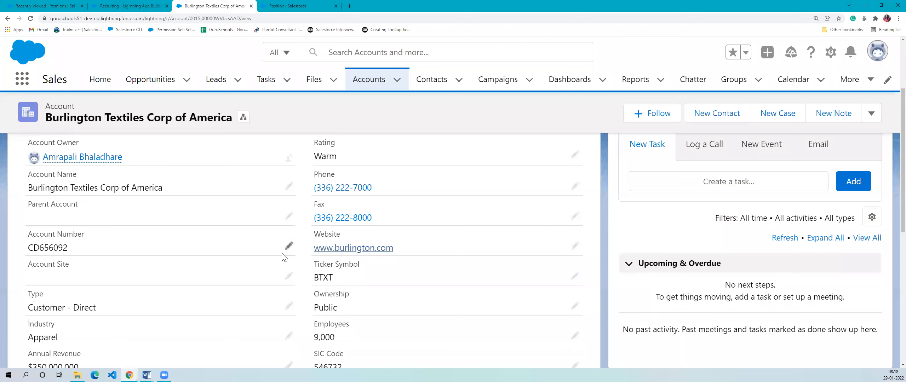
pyautogui.scroll(1, 283, 256)
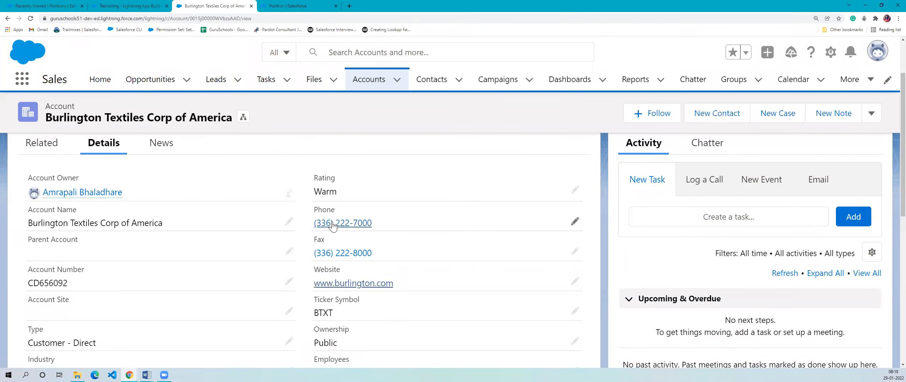
pyautogui.moveTo(383, 222); pyautogui.dragTo(300, 222)
pyautogui.click(386, 225)
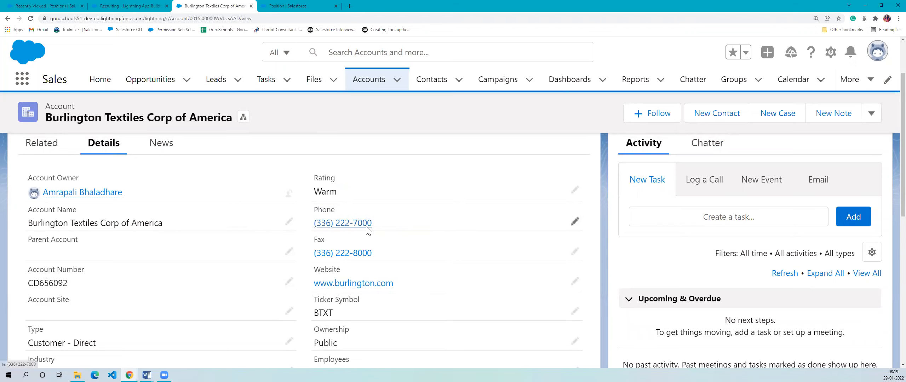
# - Examine how the Phone and Fax values are formatted in the Burlington Textiles account's details
pyautogui.scroll(-1, 426, 243)
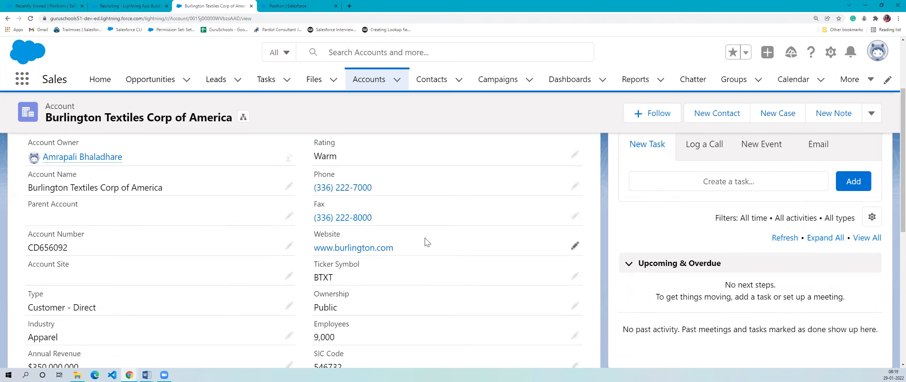
pyautogui.moveTo(316, 187); pyautogui.dragTo(421, 197)
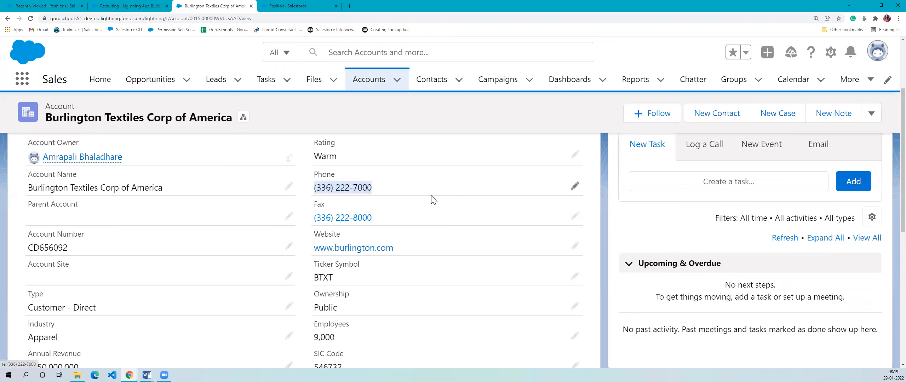
pyautogui.moveTo(301, 220); pyautogui.dragTo(380, 223)
pyautogui.click(397, 223)
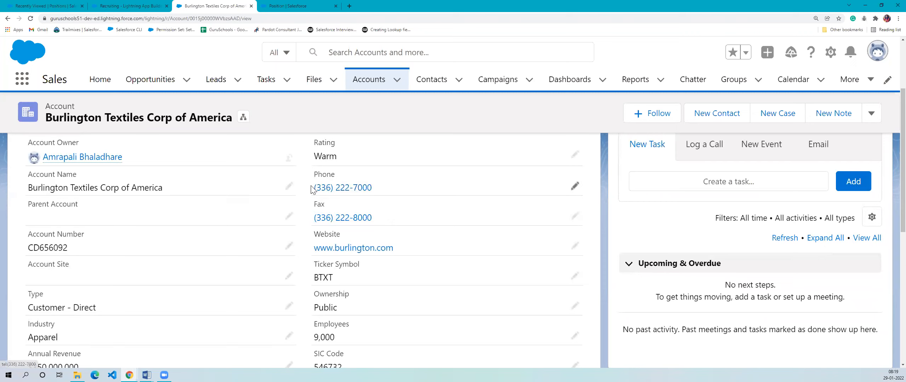
pyautogui.moveTo(316, 189); pyautogui.dragTo(393, 192)
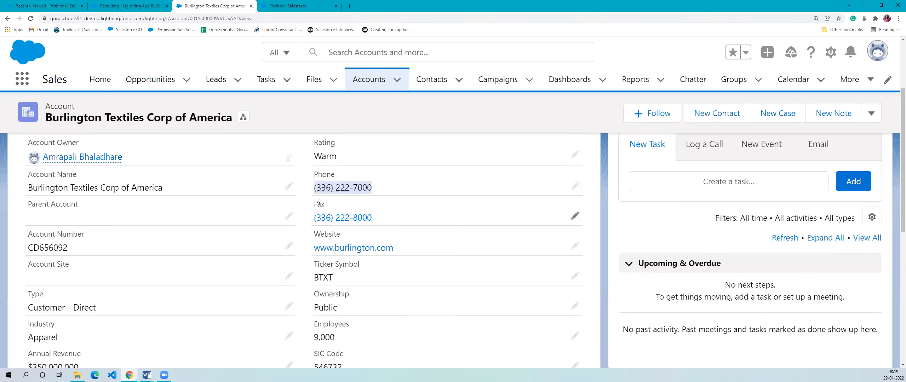
pyautogui.moveTo(313, 209); pyautogui.dragTo(375, 219)
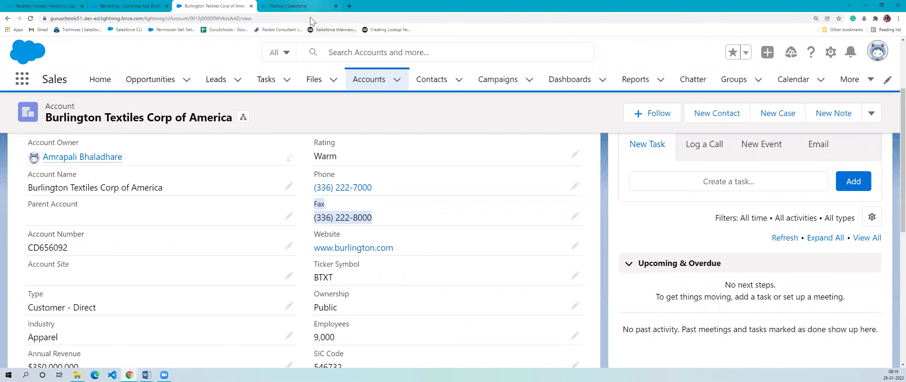
# - Compare the Position object's data type list with the account's detail fields, and find the Currency data type's description
pyautogui.hotkey('ctrl', 'Tab')
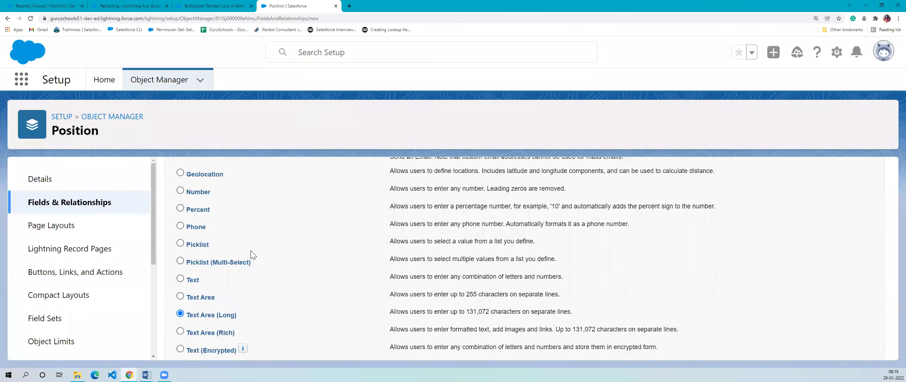
pyautogui.scroll(1, 253, 254)
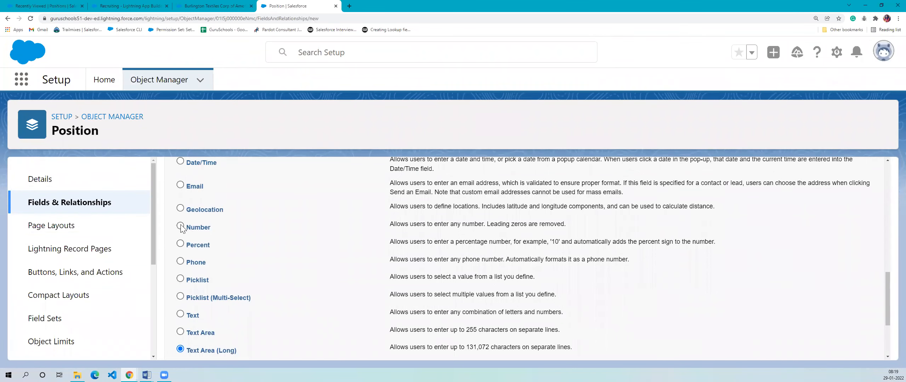
pyautogui.click(212, 6)
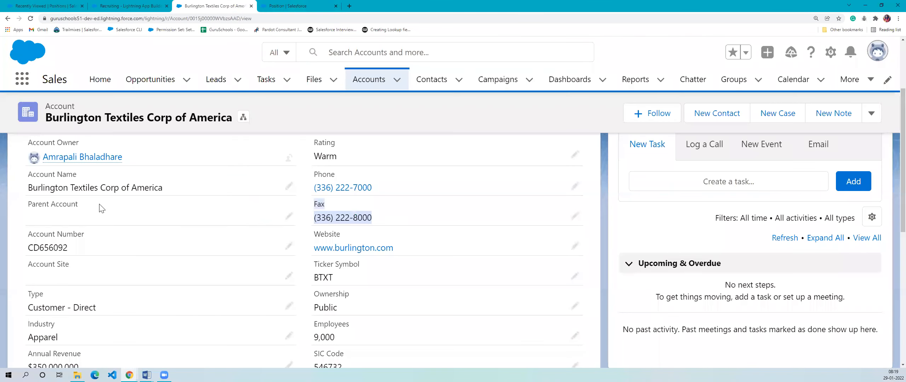
pyautogui.scroll(-2, 109, 237)
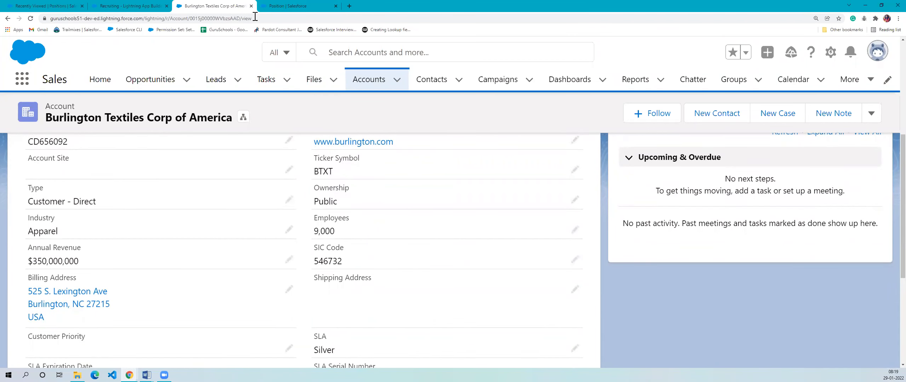
pyautogui.click(276, 8)
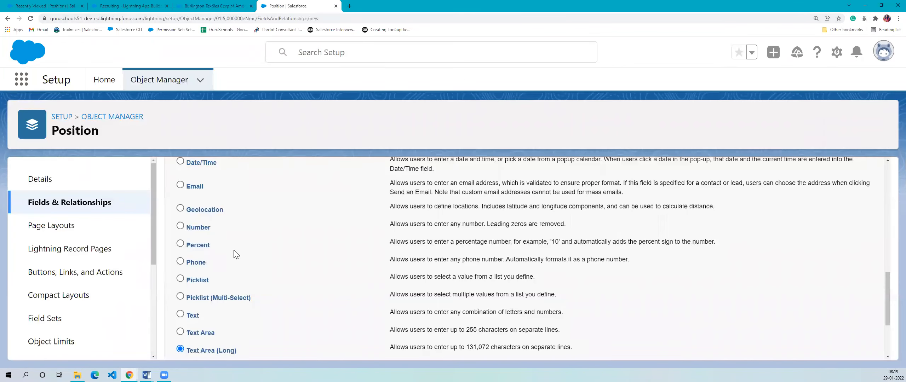
pyautogui.scroll(3, 233, 254)
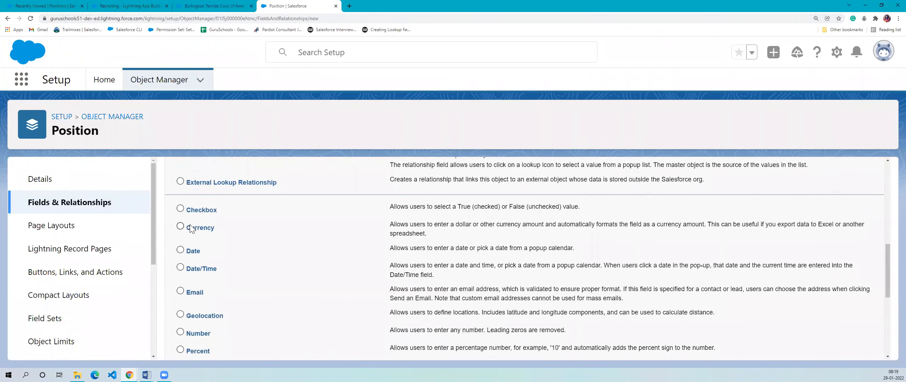
# - Check the account's Annual Revenue as a currency example, and follow the Billing Address link, closing the map page it opens
pyautogui.click(213, 6)
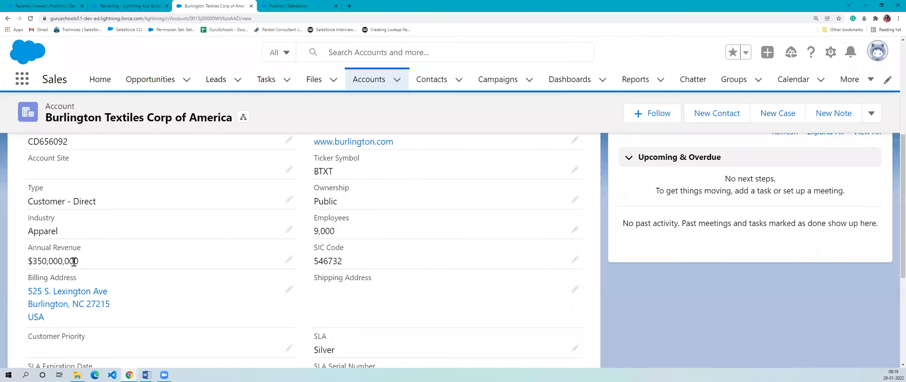
pyautogui.moveTo(79, 264); pyautogui.dragTo(11, 262)
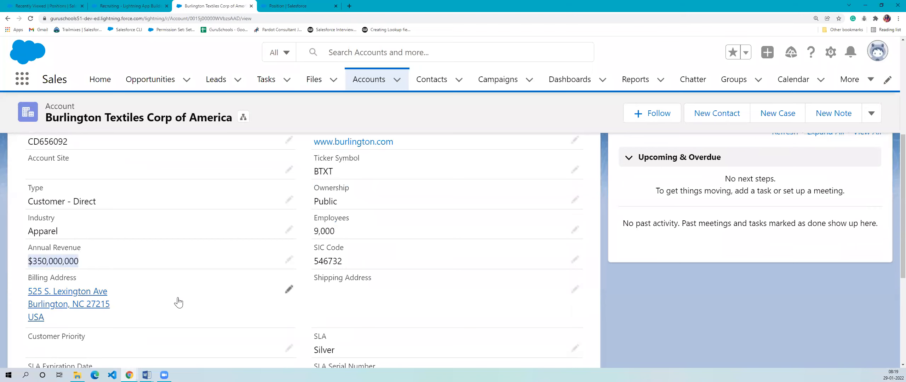
pyautogui.click(99, 304)
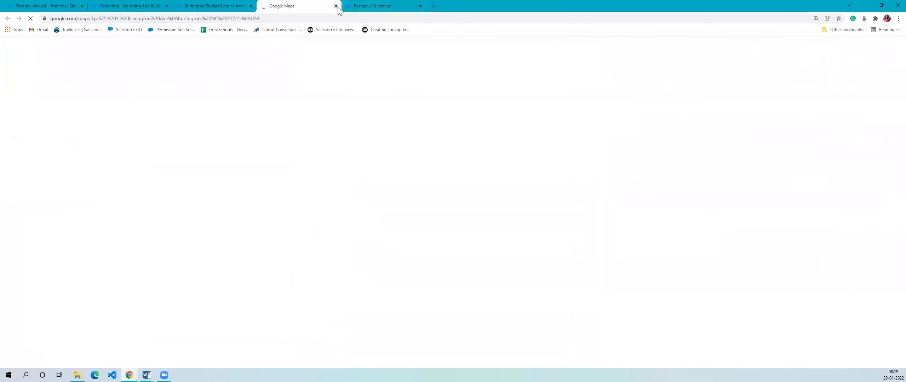
pyautogui.click(336, 6)
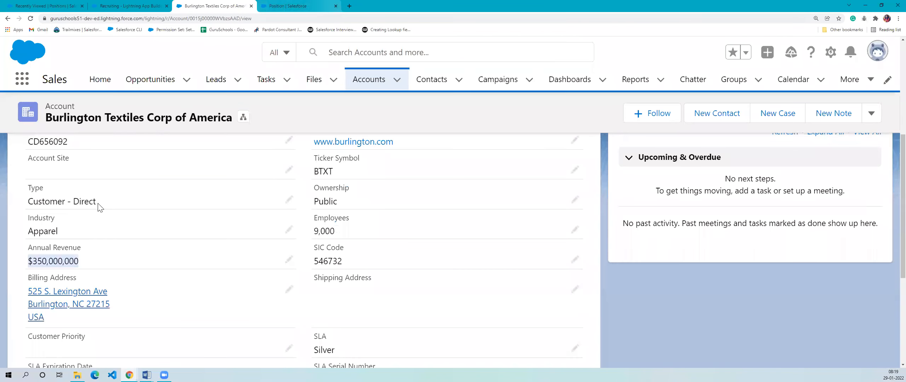
pyautogui.click(20, 264)
# - Return to the Position data type list and find the Currency and Email data types
pyautogui.click(288, 6)
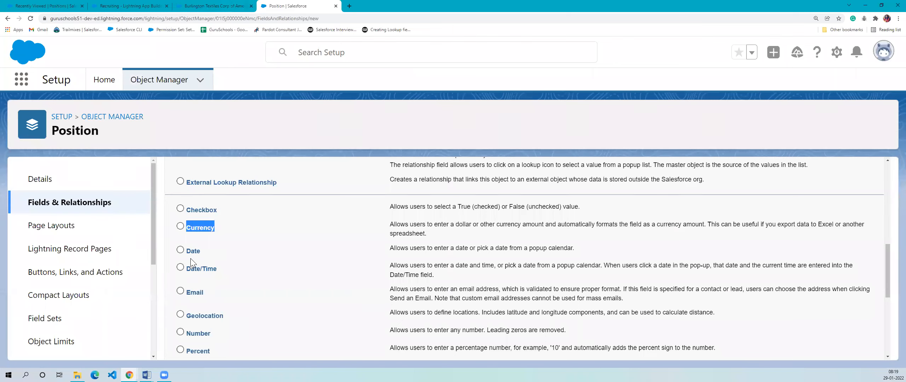
pyautogui.scroll(-2, 215, 270)
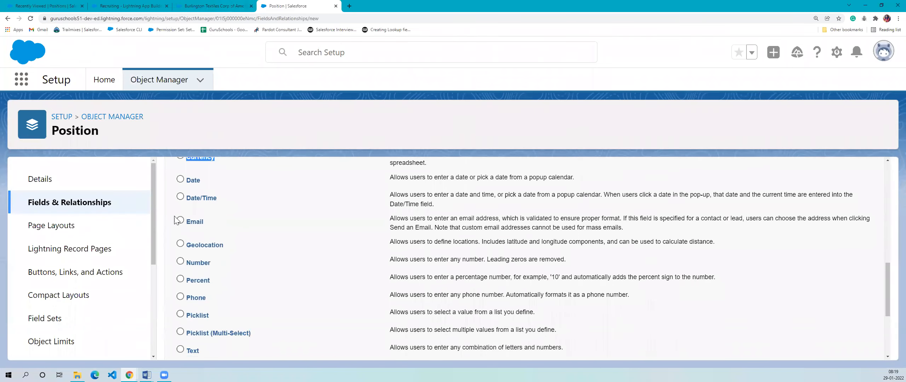
pyautogui.moveTo(188, 223); pyautogui.dragTo(224, 226)
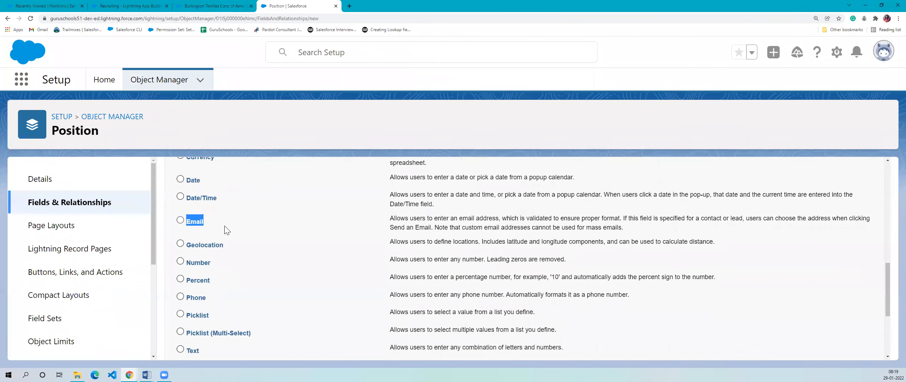
# - Look through the Burlington Textiles account for an email field, checking its related contact, and return to the account's details
pyautogui.click(203, 3)
pyautogui.scroll(6, 190, 243)
pyautogui.scroll(-4, 182, 274)
pyautogui.scroll(-5, 183, 274)
pyautogui.scroll(6, 115, 283)
pyautogui.scroll(3, 102, 234)
pyautogui.click(41, 268)
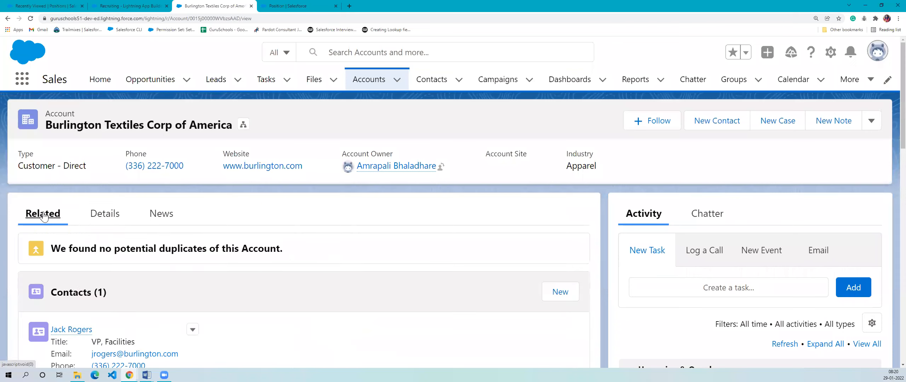
pyautogui.scroll(-3, 70, 273)
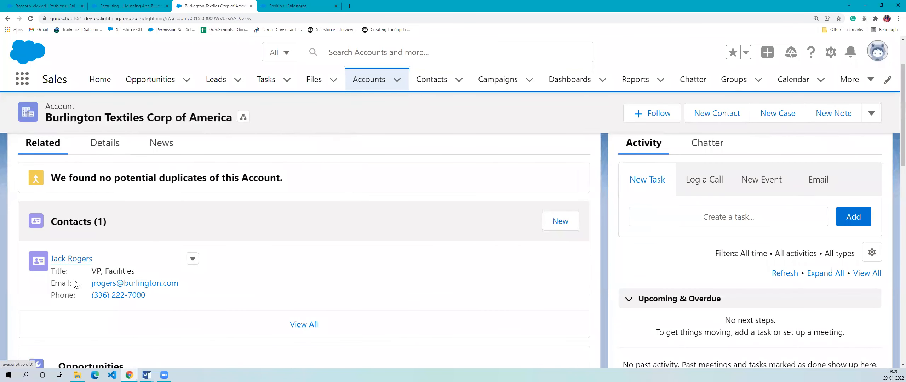
pyautogui.moveTo(91, 285); pyautogui.dragTo(179, 288)
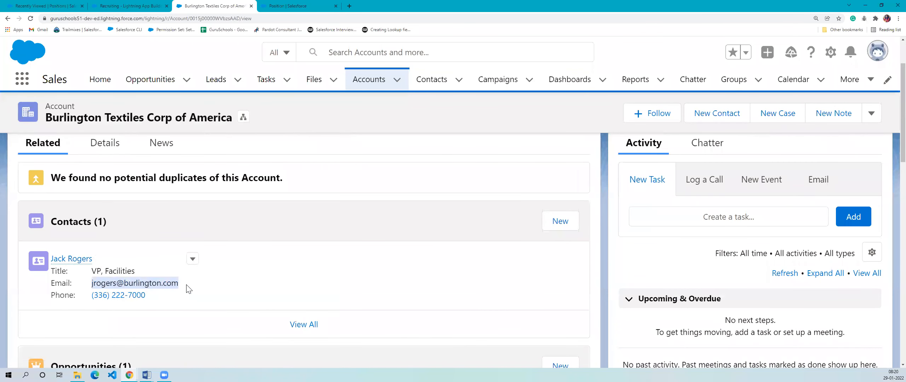
pyautogui.click(104, 145)
# - Go back to the Position object's new custom field page and review the whole list of data types
pyautogui.click(264, 4)
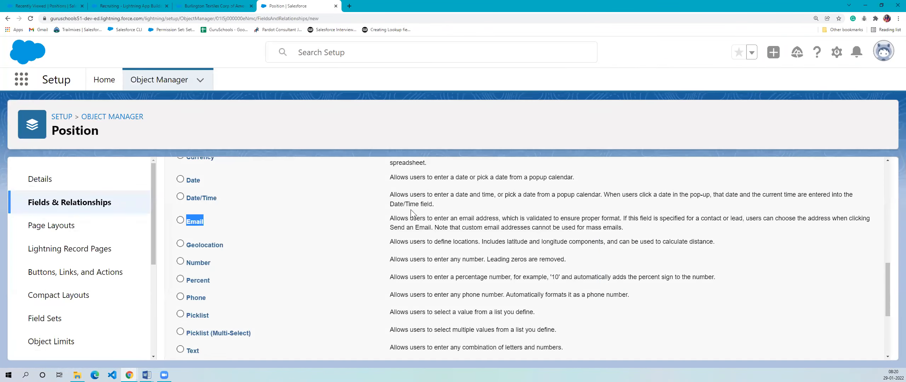
pyautogui.scroll(5, 411, 230)
pyautogui.scroll(5, 435, 277)
pyautogui.scroll(-12, 427, 308)
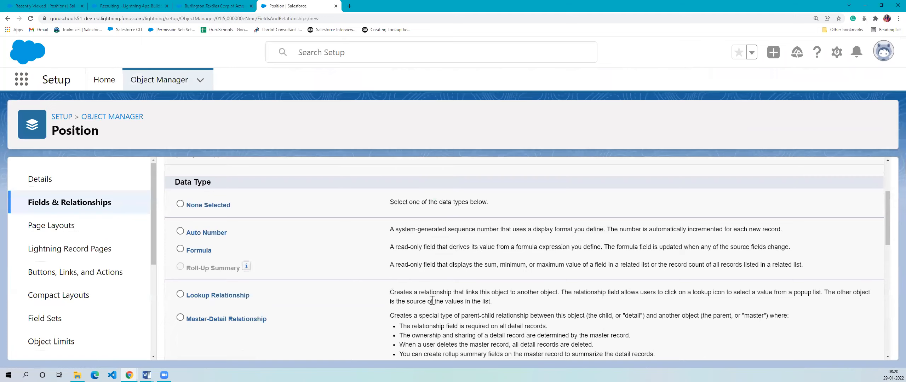
pyautogui.scroll(-3, 426, 310)
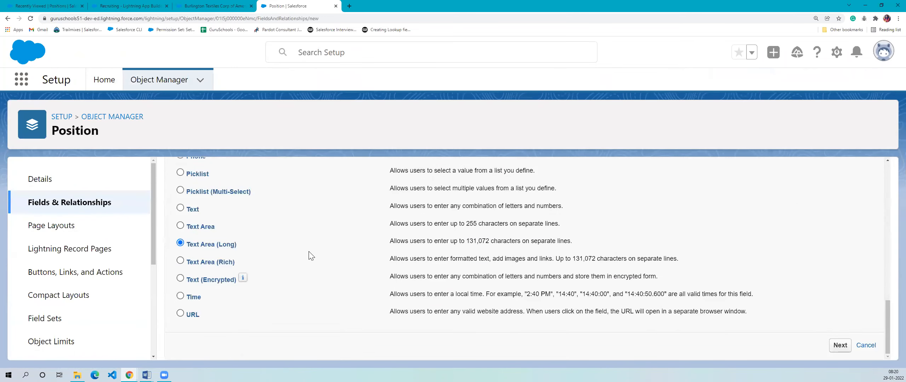
pyautogui.scroll(6, 311, 255)
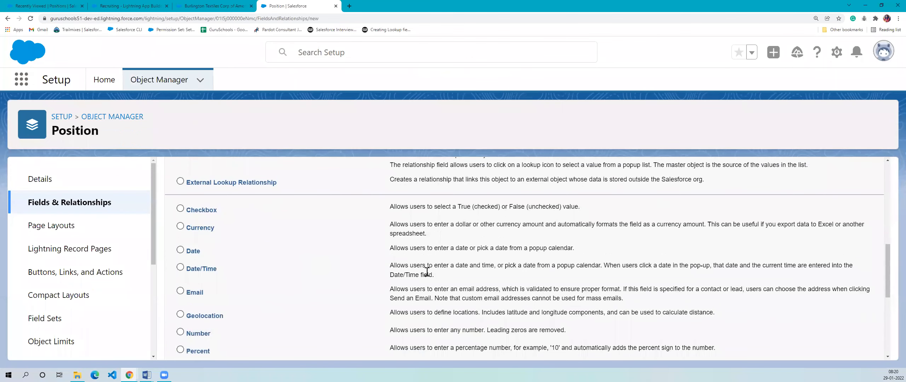
# - Examine the Lookup Relationship and Master-Detail Relationship data types and their descriptions
pyautogui.scroll(2, 427, 272)
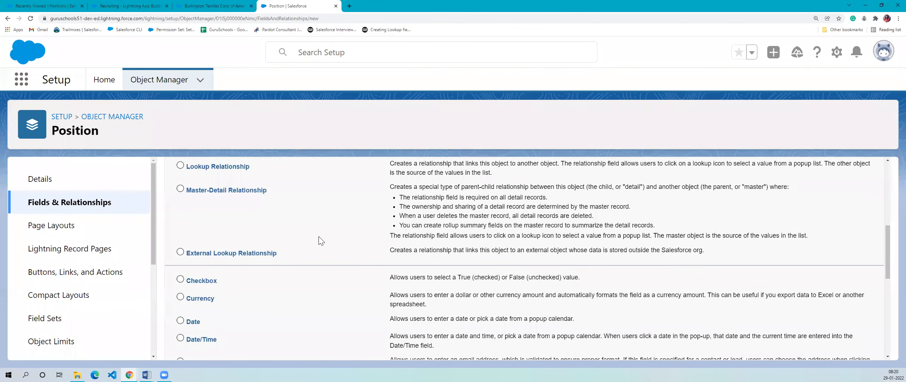
pyautogui.scroll(1, 320, 241)
pyautogui.moveTo(183, 201); pyautogui.dragTo(302, 234)
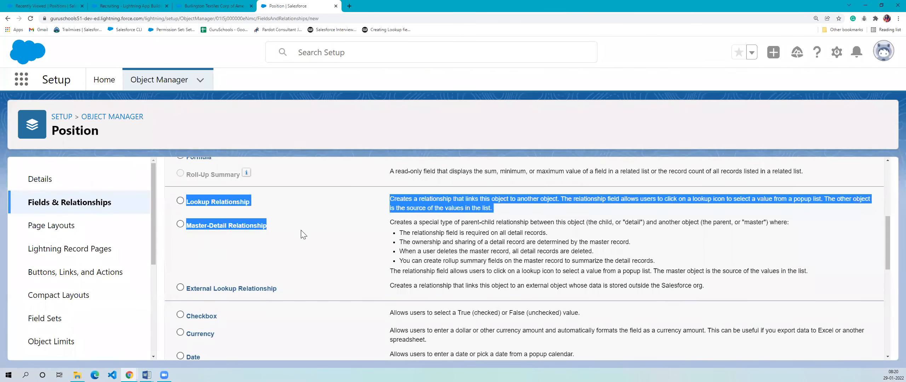
pyautogui.click(274, 225)
pyautogui.moveTo(254, 216); pyautogui.dragTo(186, 201)
pyautogui.click(263, 269)
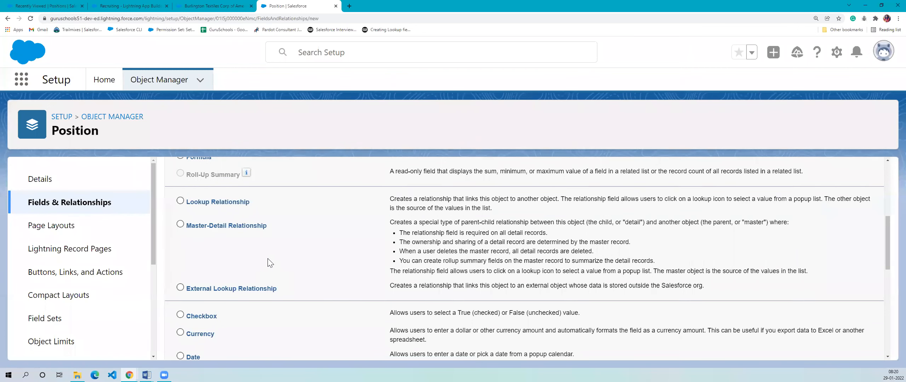
pyautogui.moveTo(285, 243); pyautogui.dragTo(168, 200)
pyautogui.click(276, 254)
# - Find the Picklist and Picklist (Multi-Select) data types and compare their descriptions
pyautogui.scroll(-4, 267, 245)
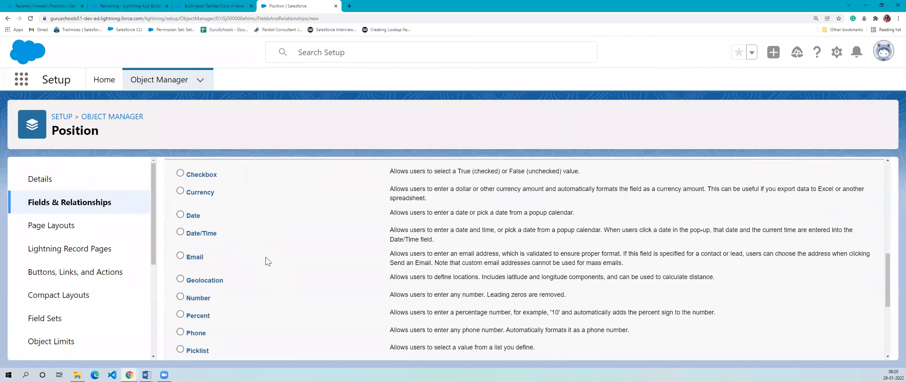
pyautogui.scroll(-2, 267, 259)
pyautogui.doubleClick(197, 281)
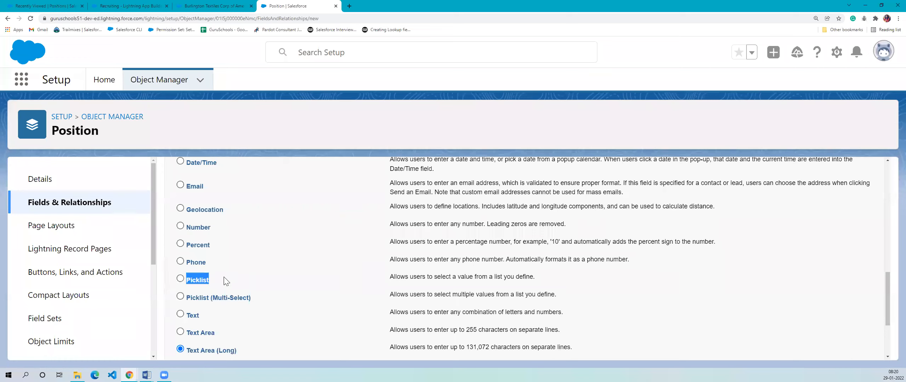
pyautogui.tripleClick(190, 300)
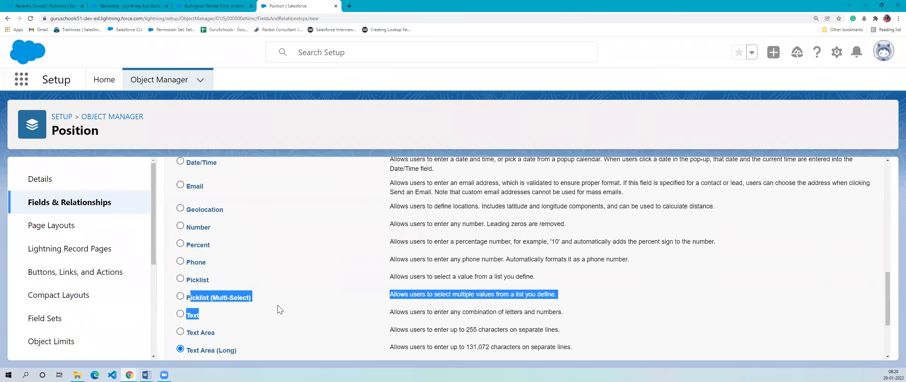
pyautogui.click(277, 307)
pyautogui.doubleClick(207, 284)
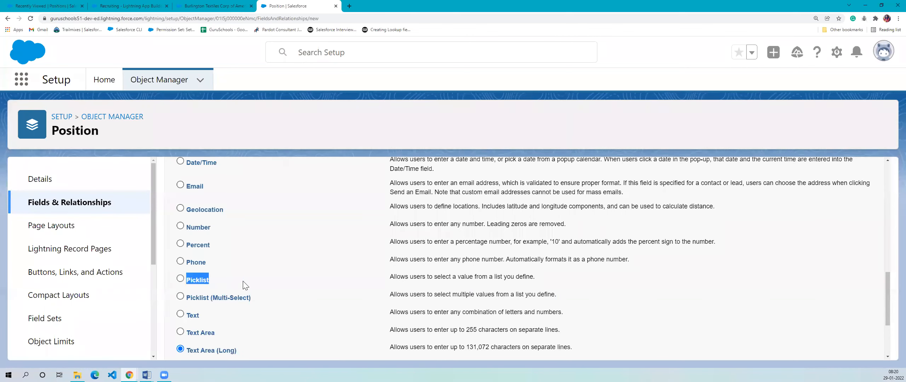
# - Examine the Rating field's picklist options on the Burlington Textiles account, comparing with the Picklist data type, and leave the record unedited
pyautogui.click(200, 6)
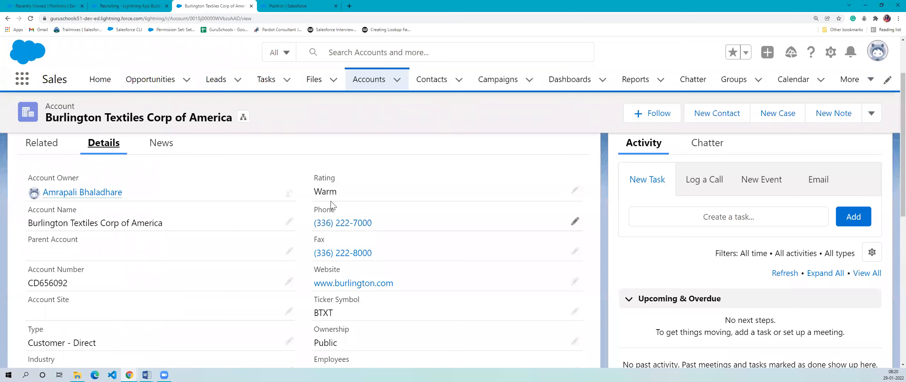
pyautogui.doubleClick(318, 177)
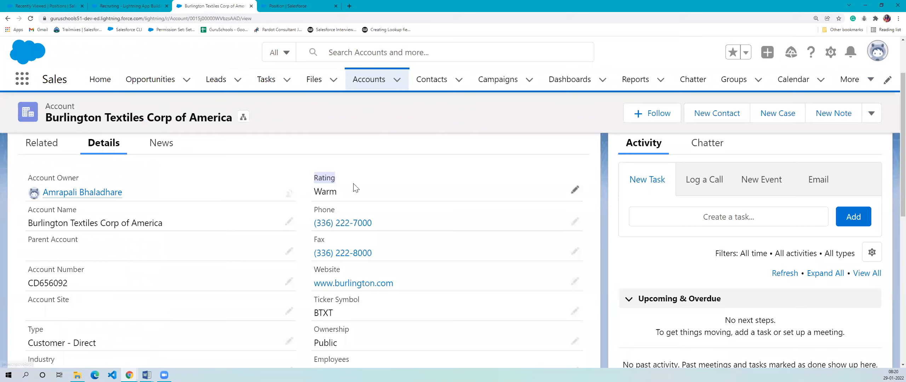
pyautogui.click(574, 189)
pyautogui.click(565, 207)
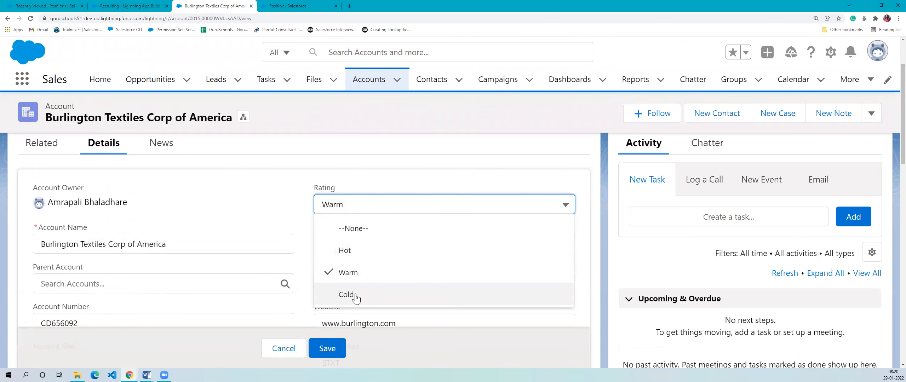
pyautogui.click(282, 5)
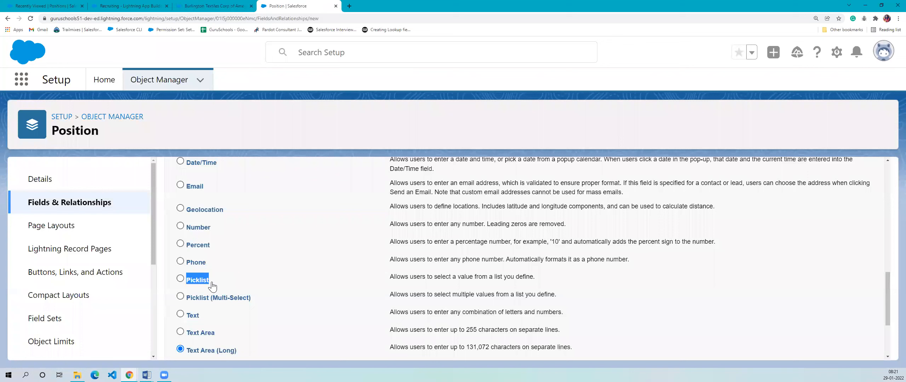
pyautogui.click(214, 6)
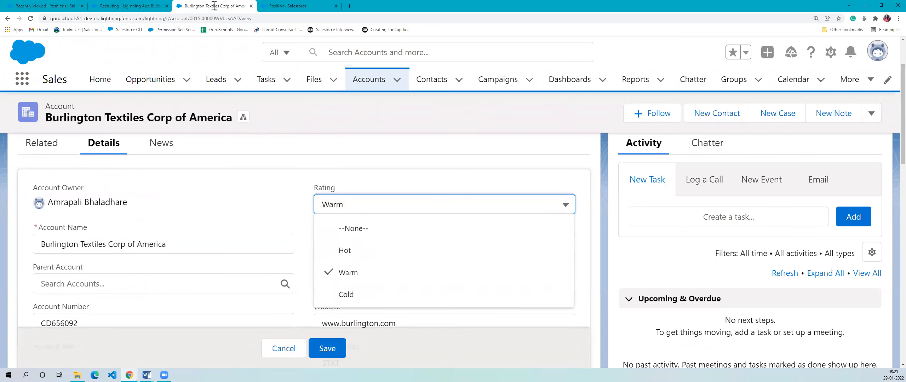
pyautogui.click(558, 205)
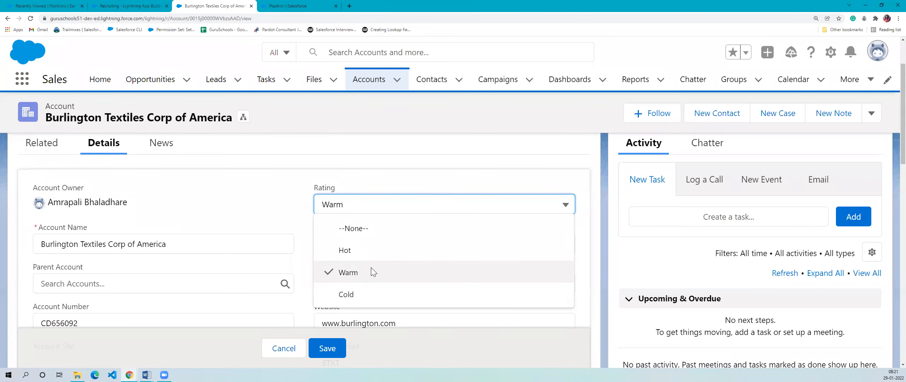
pyautogui.click(278, 348)
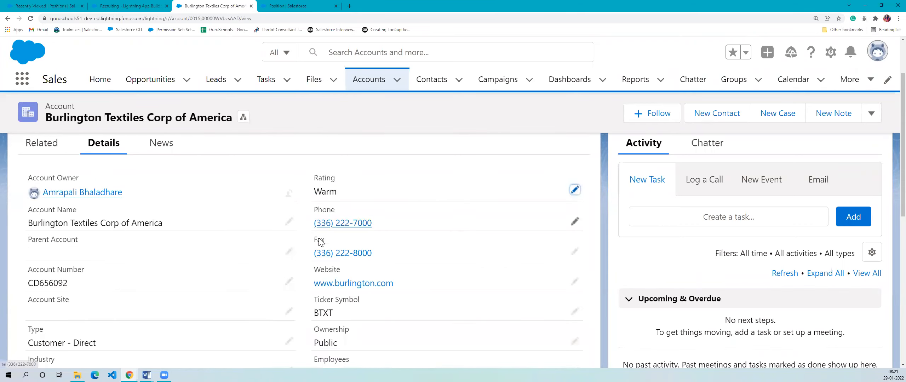
# - Return to the Position object's new custom field page and examine the Picklist (Multi-Select) data type
pyautogui.click(287, 6)
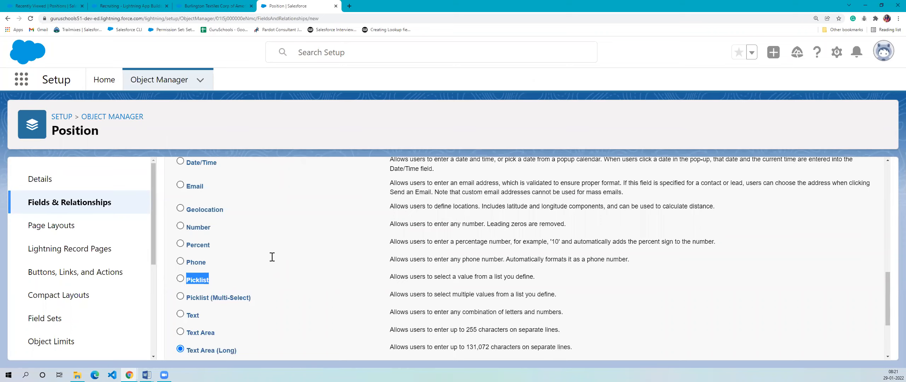
pyautogui.moveTo(209, 298); pyautogui.dragTo(254, 300)
pyautogui.click(254, 300)
pyautogui.moveTo(196, 298); pyautogui.dragTo(260, 298)
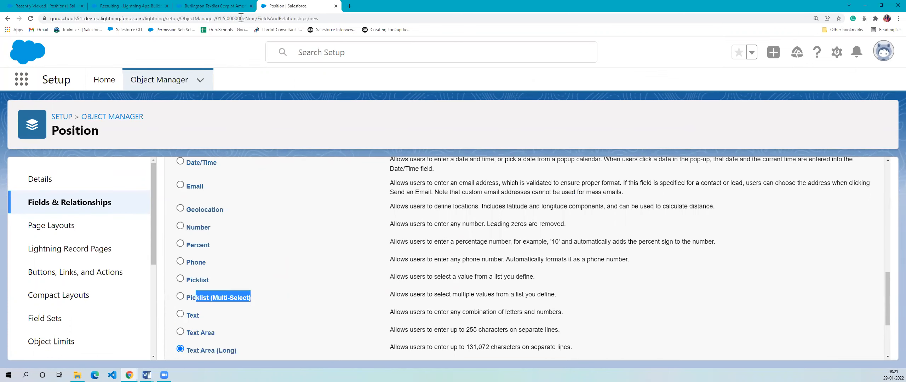
# - Look through the Burlington Textiles account's details for a multi-select picklist field
pyautogui.click(232, 6)
pyautogui.scroll(-10, 272, 266)
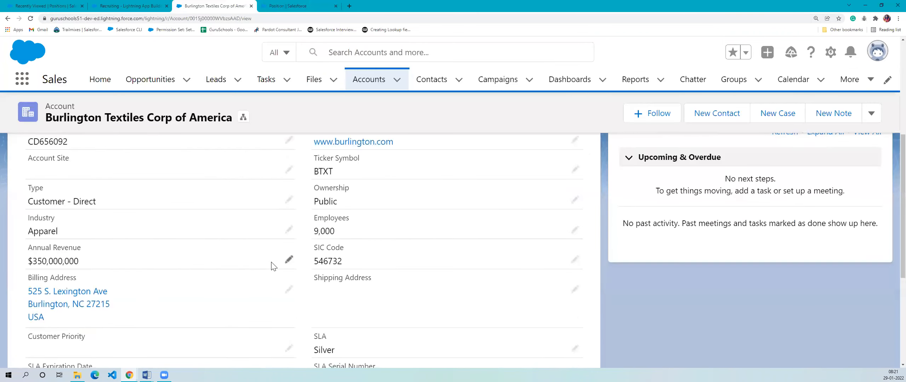
pyautogui.scroll(10, 289, 321)
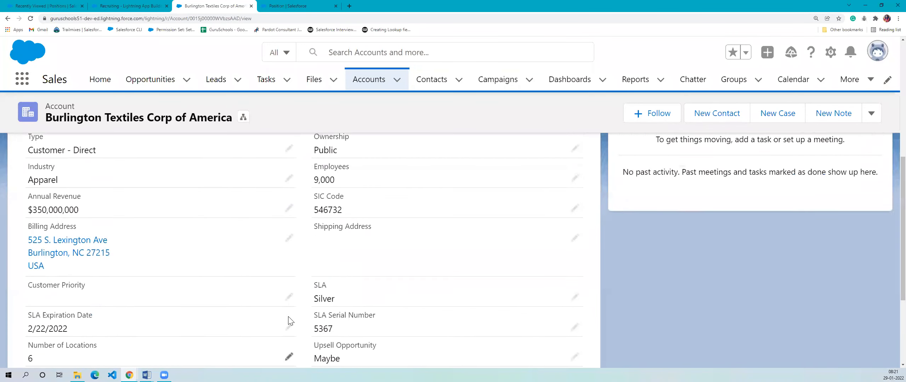
pyautogui.scroll(-5, 368, 297)
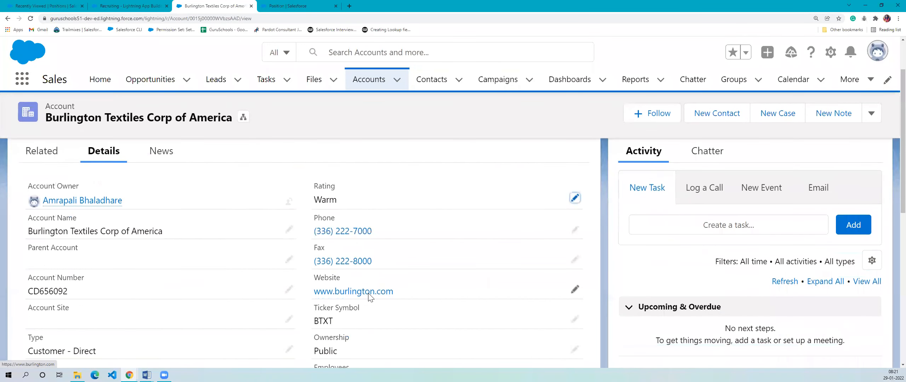
pyautogui.scroll(5, 251, 298)
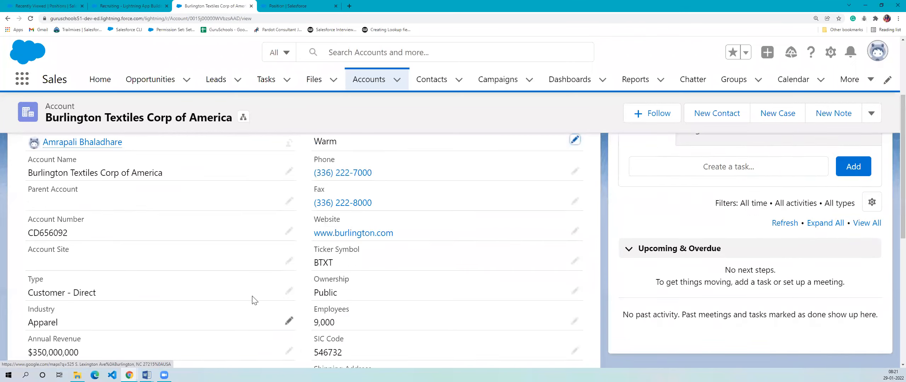
# - Go back to Position's data type list, recheck Picklist (Multi-Select), and review the remaining types and the start of the list
pyautogui.click(294, 6)
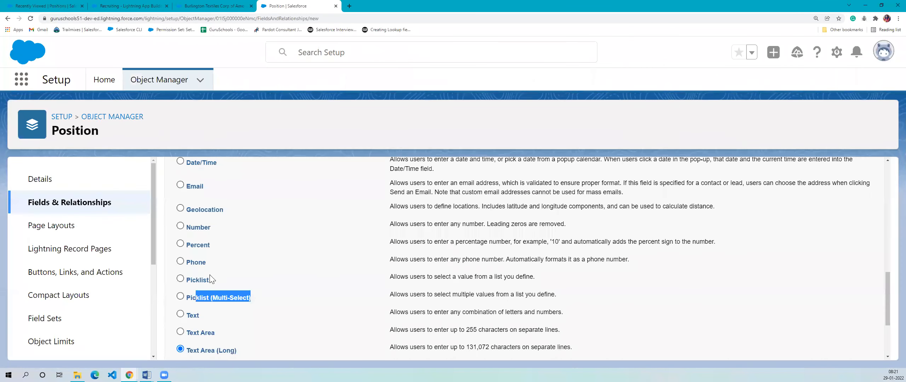
pyautogui.moveTo(190, 299); pyautogui.dragTo(271, 299)
pyautogui.click(274, 300)
pyautogui.scroll(-3, 275, 305)
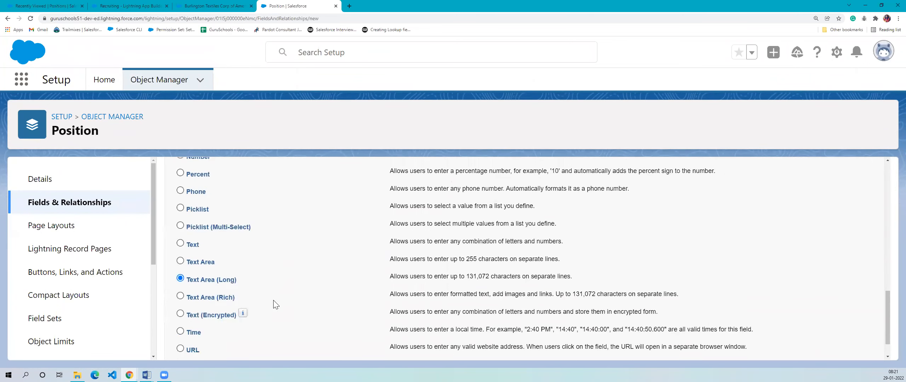
pyautogui.scroll(3, 275, 304)
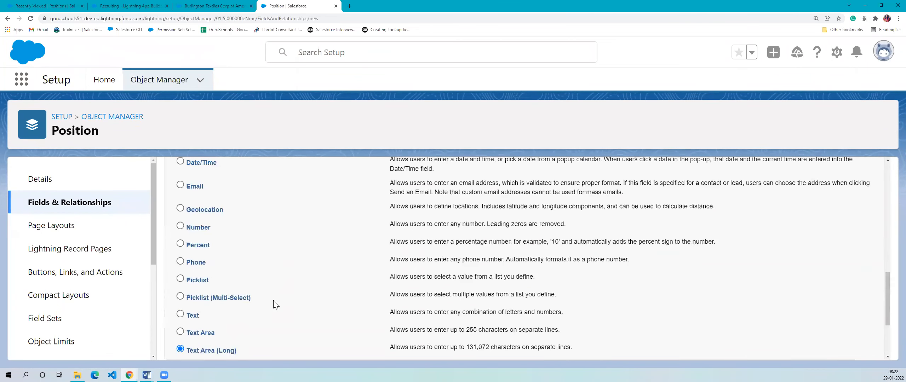
pyautogui.scroll(4, 275, 305)
pyautogui.scroll(6, 275, 304)
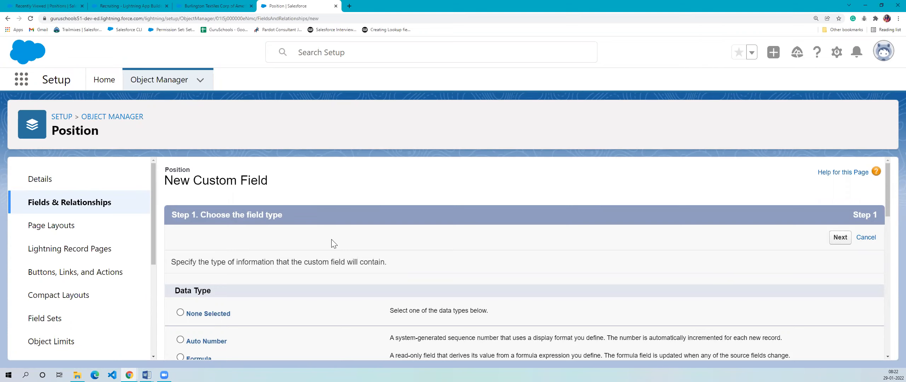
# - Choose Picklist as the data type of the new Position field and continue to the field details
pyautogui.scroll(-3, 332, 240)
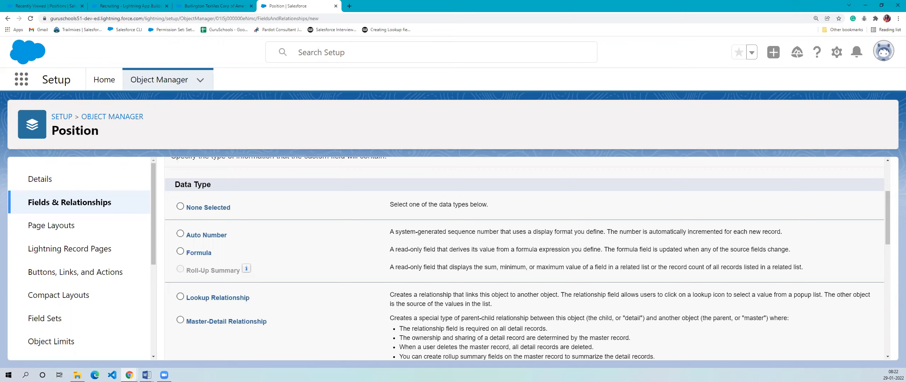
pyautogui.hotkey('alt', 'Tab')
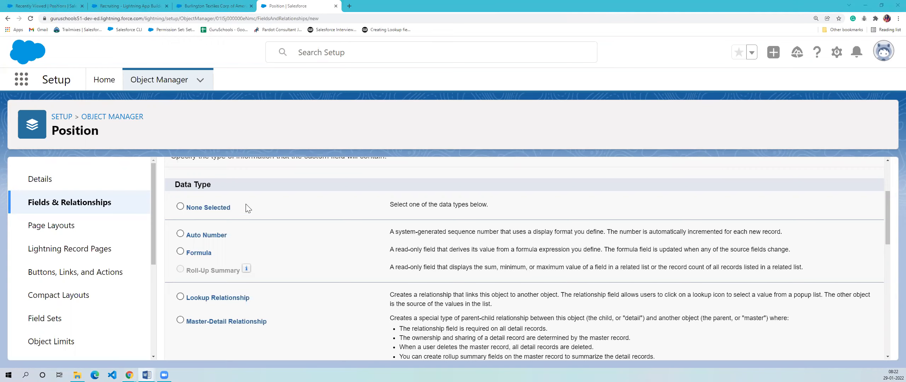
pyautogui.scroll(-5, 247, 208)
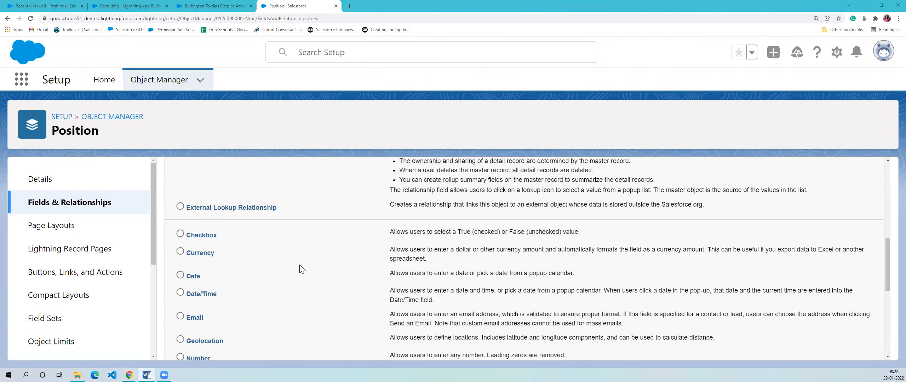
pyautogui.scroll(-2, 300, 269)
pyautogui.scroll(-3, 320, 288)
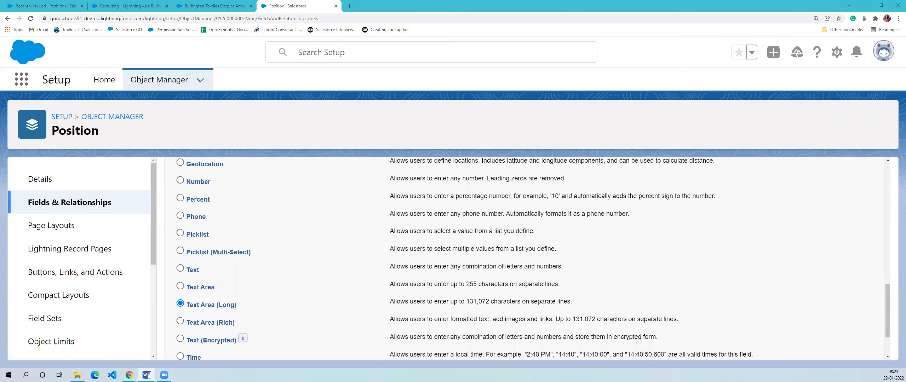
pyautogui.click(181, 234)
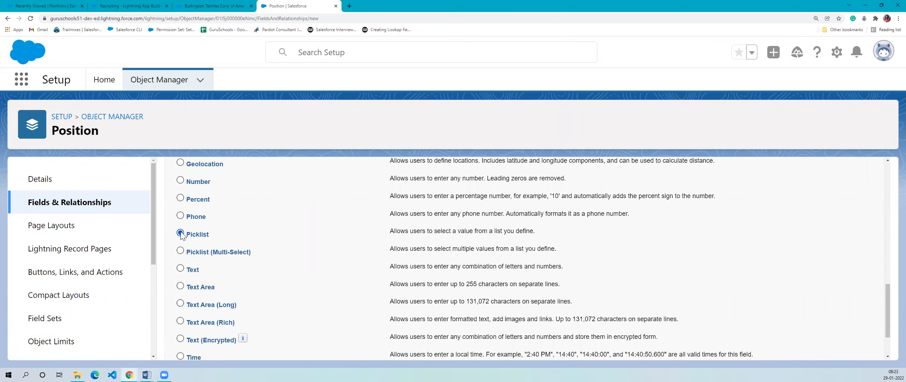
pyautogui.scroll(-3, 389, 257)
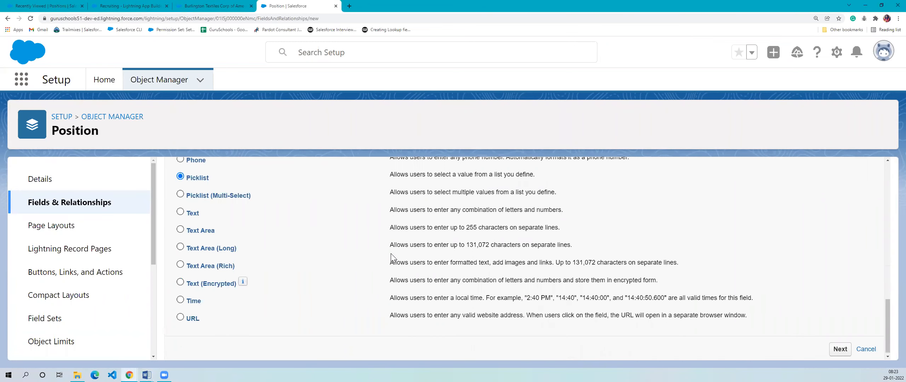
pyautogui.click(850, 337)
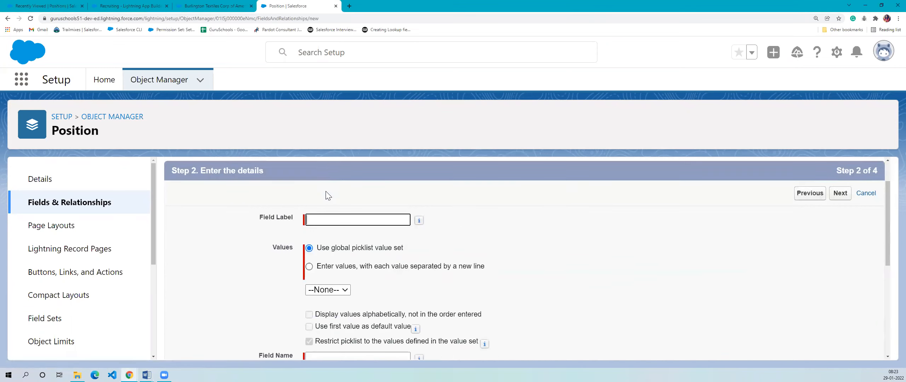
# - Label the new picklist field Status and check its field name
pyautogui.scroll(-1, 328, 196)
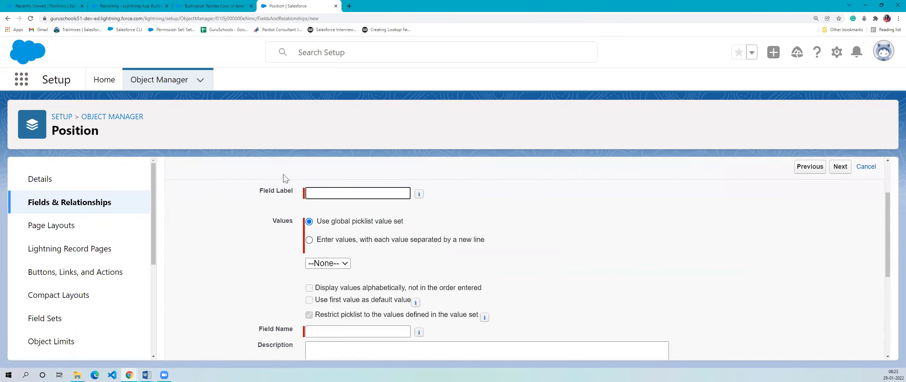
pyautogui.click(352, 197)
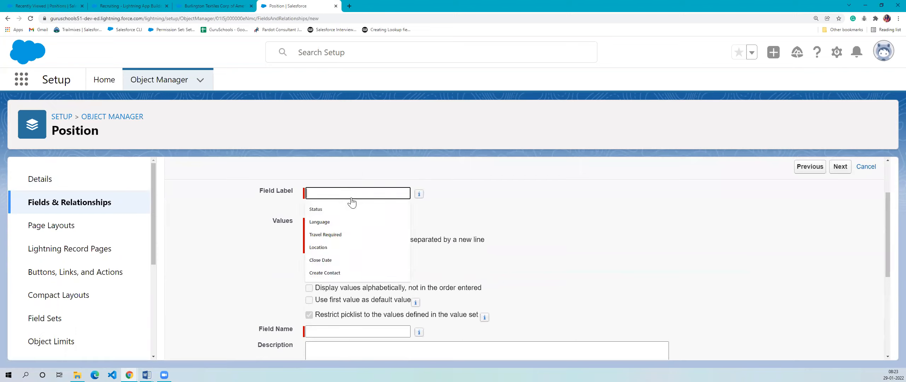
pyautogui.click(334, 208)
pyautogui.click(461, 231)
pyautogui.scroll(-1, 354, 197)
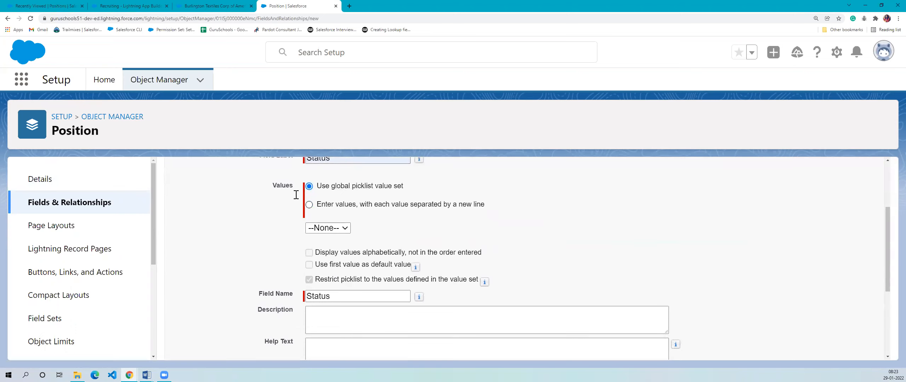
pyautogui.scroll(1, 296, 195)
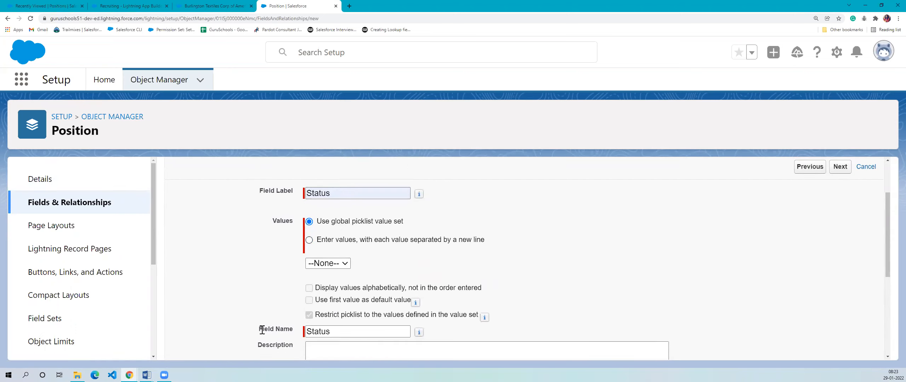
pyautogui.click(345, 331)
# - Examine the option to use a global picklist value set and the value sets offered for the Status field
pyautogui.moveTo(317, 221); pyautogui.dragTo(436, 224)
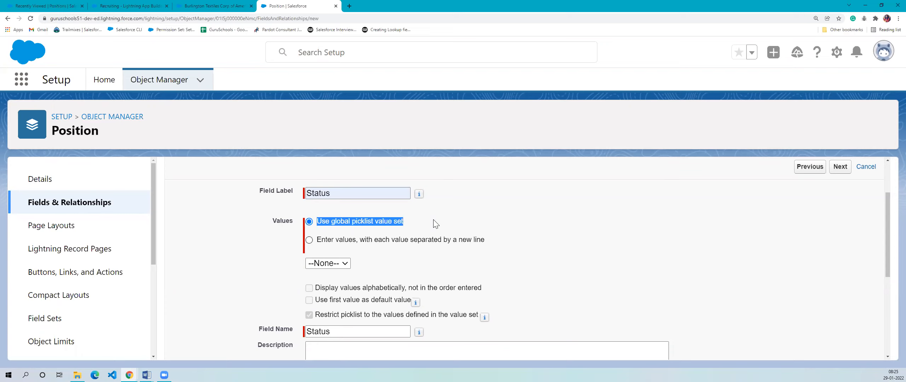
pyautogui.click(432, 233)
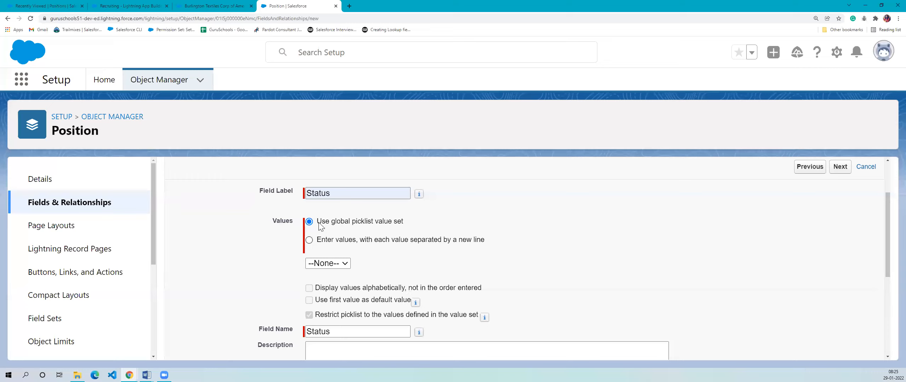
pyautogui.click(349, 264)
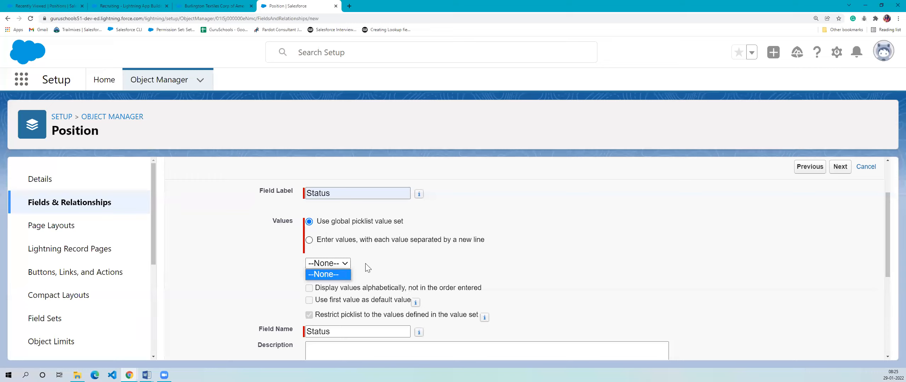
pyautogui.click(360, 265)
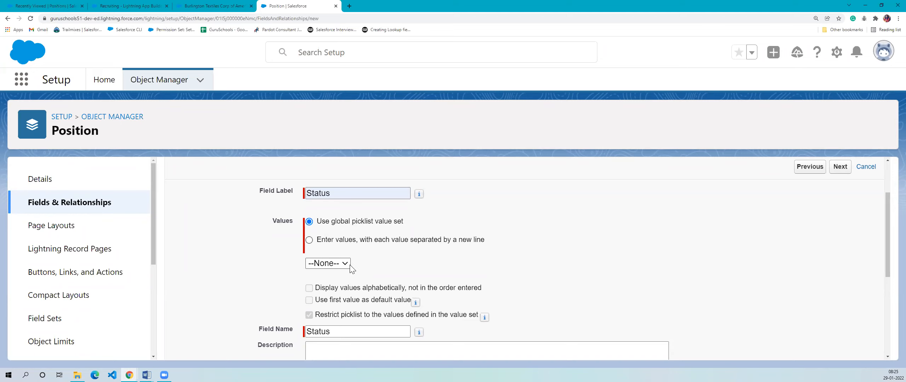
pyautogui.click(346, 265)
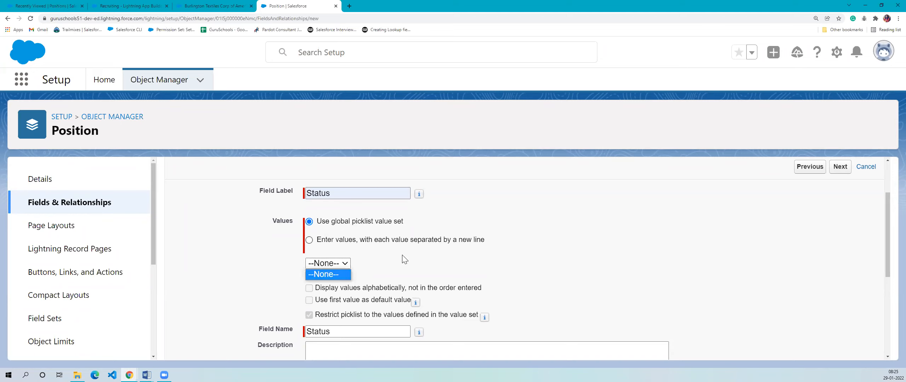
pyautogui.moveTo(353, 222); pyautogui.dragTo(450, 226)
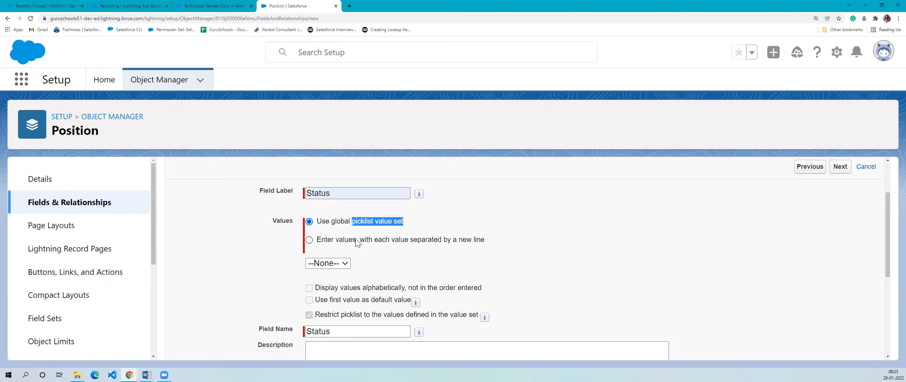
pyautogui.click(344, 264)
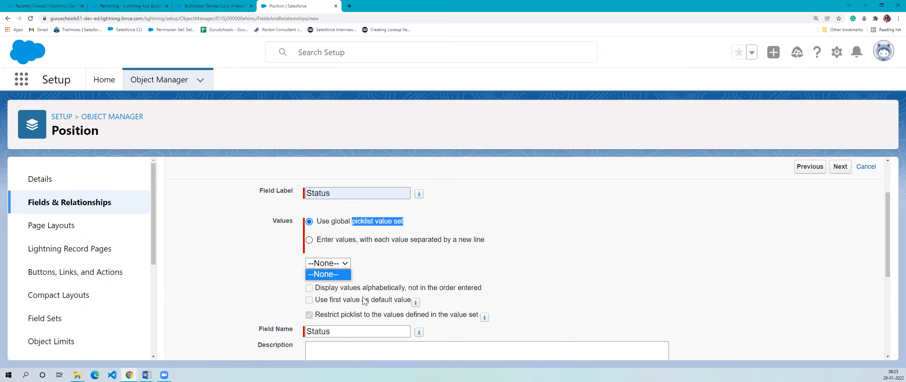
# - Review the global picklist value set option and the display and restriction settings offered with it for Status
pyautogui.click(325, 276)
pyautogui.click(399, 267)
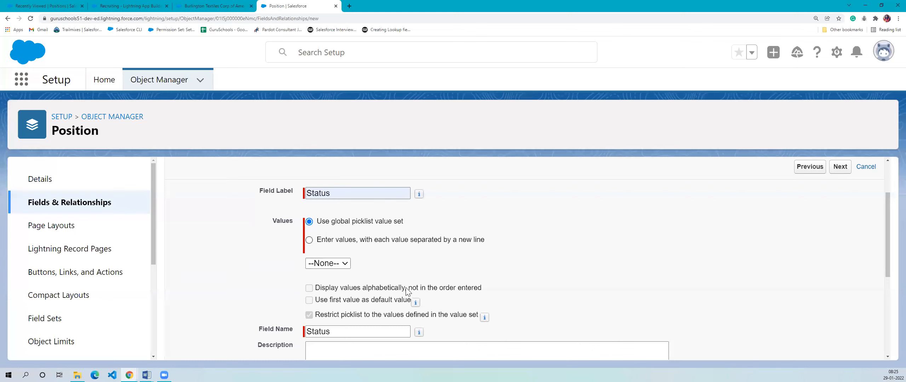
pyautogui.scroll(-4, 407, 291)
pyautogui.scroll(3, 402, 236)
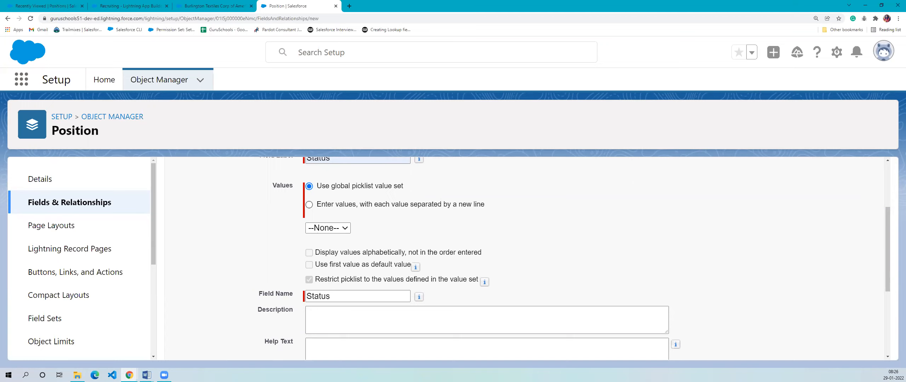
pyautogui.scroll(1, 351, 215)
pyautogui.moveTo(321, 222); pyautogui.dragTo(422, 224)
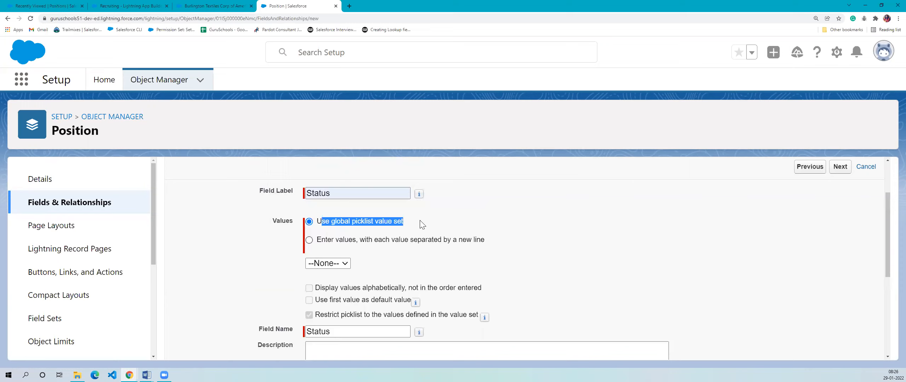
pyautogui.click(420, 220)
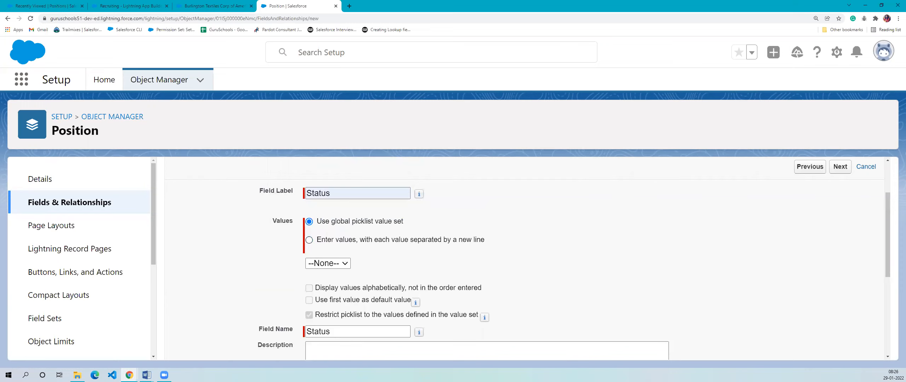
# - Set the Status field to use directly entered values, each separated by a new line
pyautogui.click(309, 240)
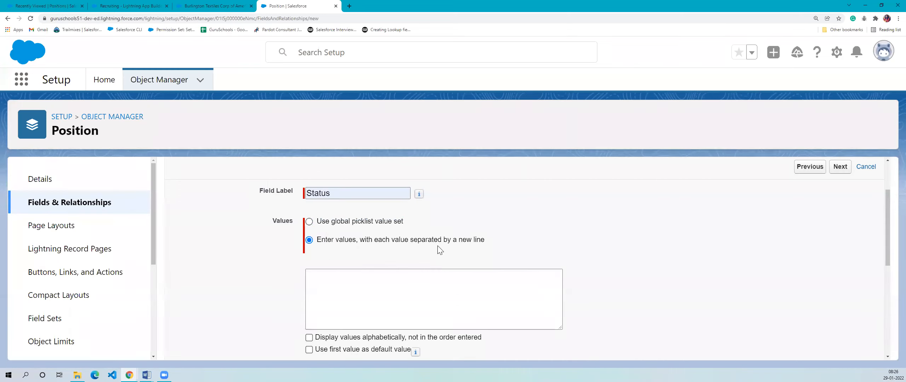
pyautogui.scroll(-2, 475, 247)
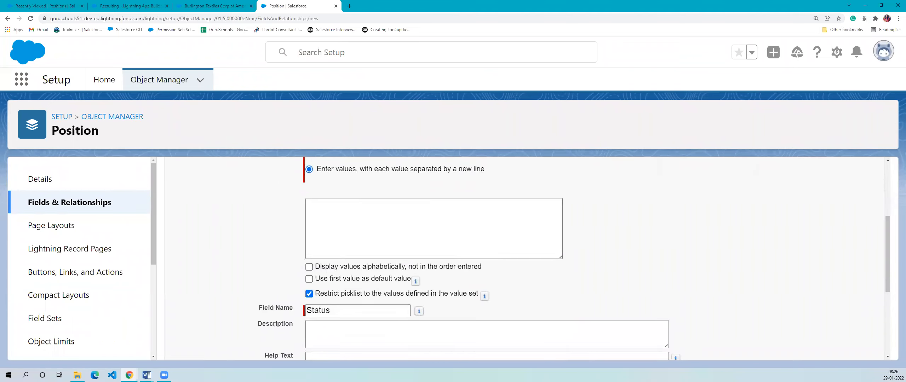
# - Try the sample values A, B, C and D on separate lines in the Status value list, and clear them
pyautogui.click(331, 213)
pyautogui.write('A ')
pyautogui.write('B ')
pyautogui.write('C')
pyautogui.press('Return')
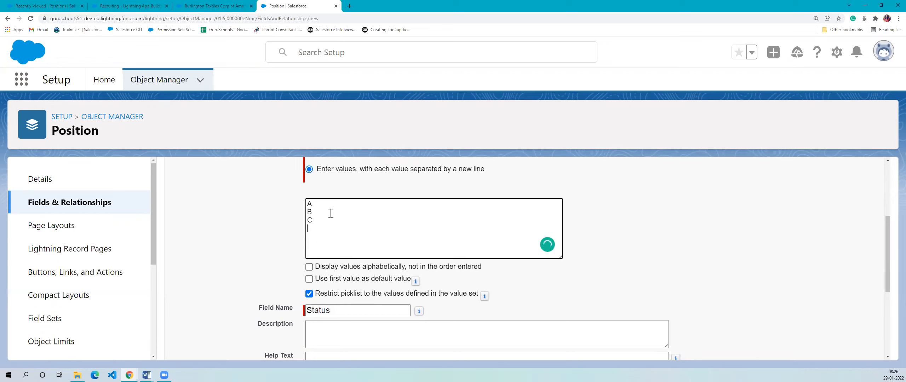
pyautogui.write('D')
pyautogui.press('BackSpace')
pyautogui.press('BackSpace')
pyautogui.press('BackSpace')
pyautogui.press('BackSpace')
pyautogui.press('BackSpace')
pyautogui.press('BackSpace')
pyautogui.press('BackSpace')
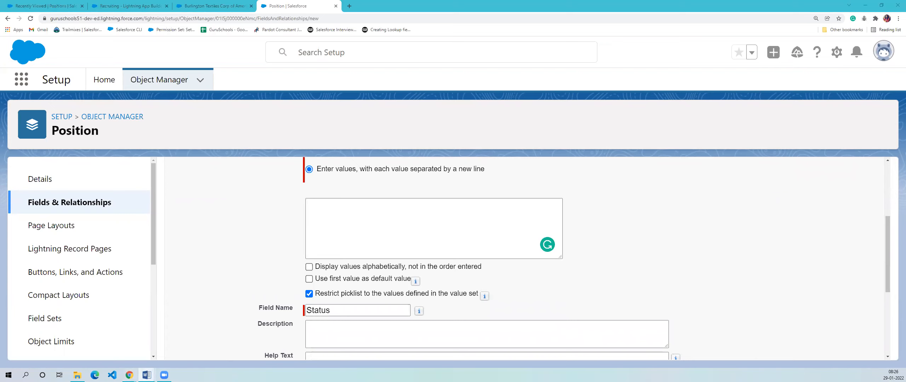
# - Paste the Status values New Position, Pending Approval, Open - Approved, Closed - Filled, Closed - Not Approved and Closed - Canceled
pyautogui.click(344, 232)
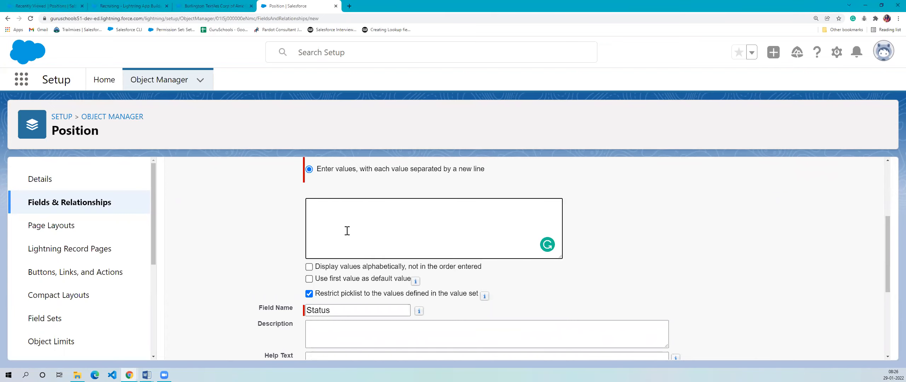
pyautogui.write('New Position Pending Approval Open - Approved Closed - Filled Closed - Not Approved Closed - Canceled')
pyautogui.moveTo(324, 204); pyautogui.dragTo(398, 252)
pyautogui.click(400, 240)
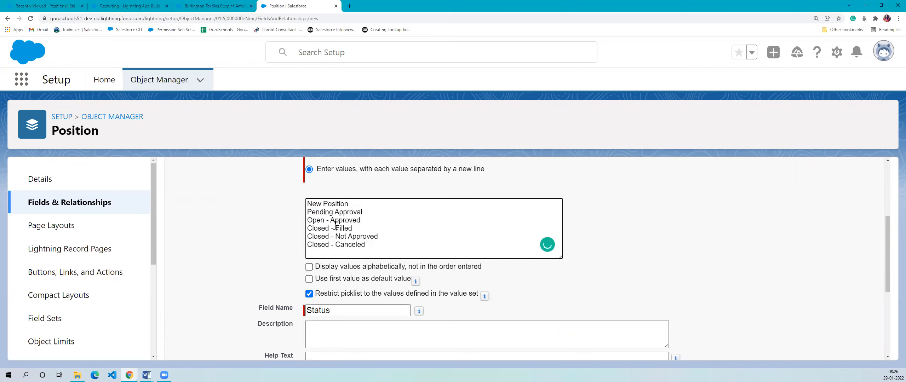
# - Go through the pasted Status values one by one, from New Position to Closed - Canceled
pyautogui.moveTo(366, 204); pyautogui.dragTo(294, 207)
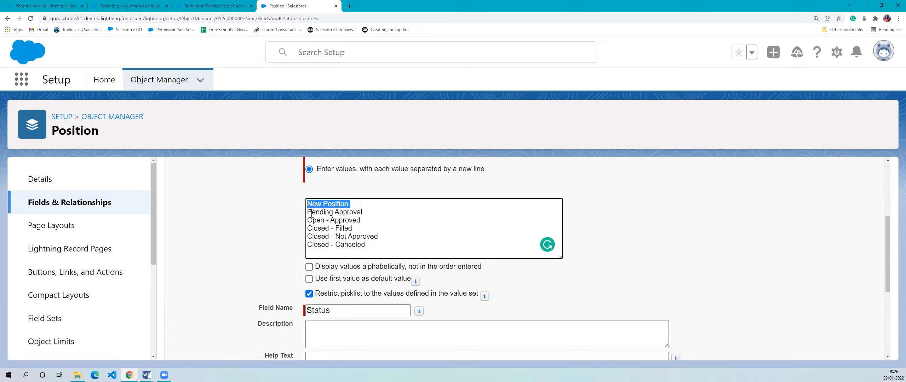
pyautogui.moveTo(374, 211); pyautogui.dragTo(269, 216)
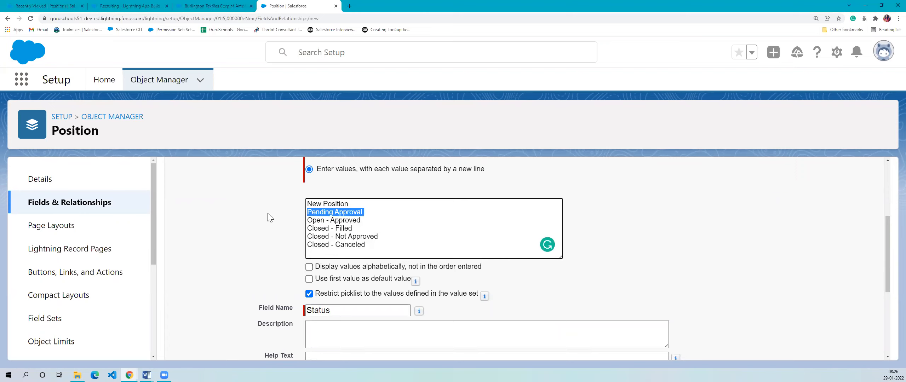
pyautogui.click(369, 221)
pyautogui.moveTo(356, 229); pyautogui.dragTo(296, 233)
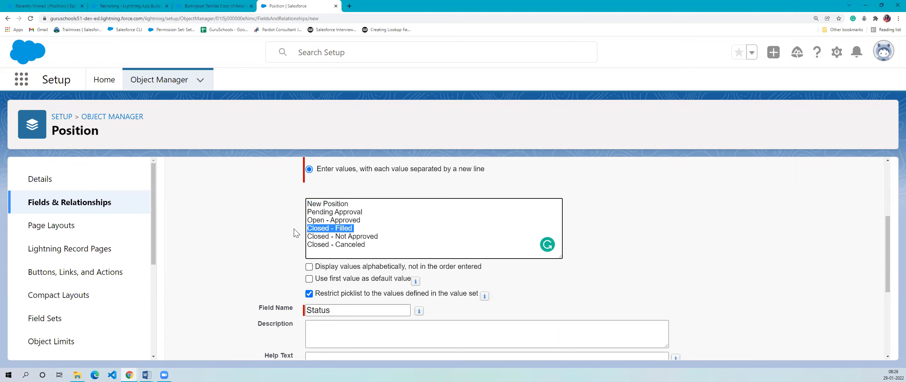
pyautogui.moveTo(398, 234); pyautogui.dragTo(291, 241)
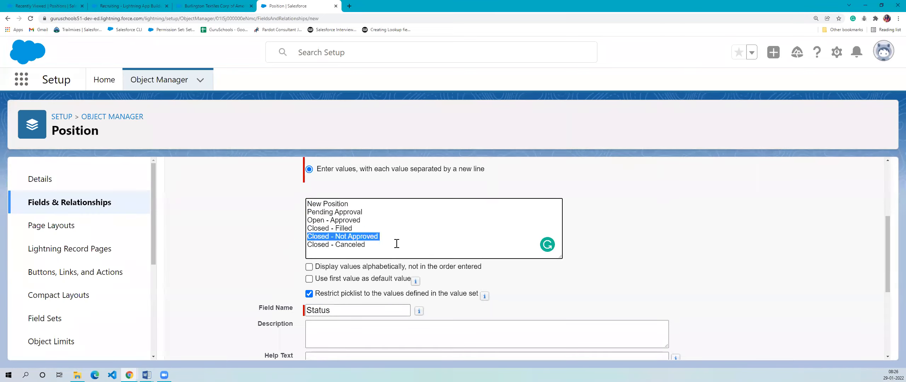
pyautogui.moveTo(397, 245); pyautogui.dragTo(291, 251)
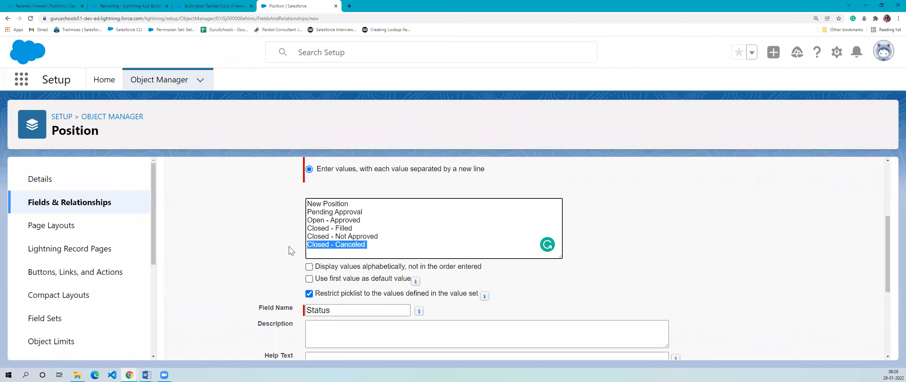
pyautogui.click(475, 216)
pyautogui.click(695, 220)
# - Recheck the complete Status value list together with the ordering, default and restriction options below it
pyautogui.scroll(-1, 695, 221)
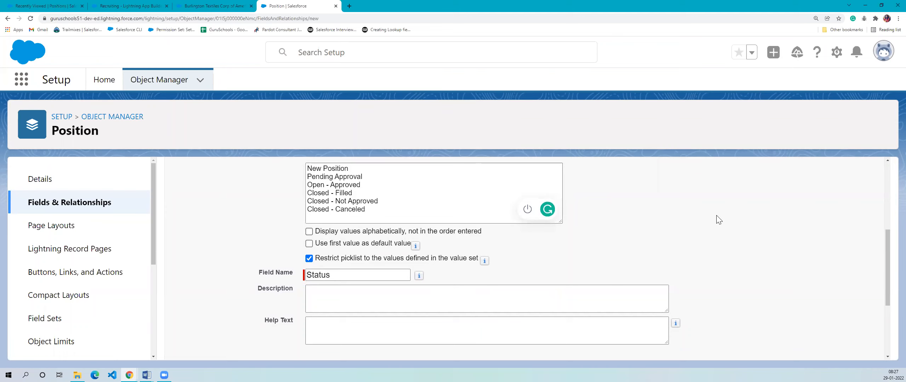
pyautogui.moveTo(386, 217); pyautogui.dragTo(262, 156)
pyautogui.click(555, 226)
pyautogui.moveTo(370, 297); pyautogui.dragTo(307, 253)
pyautogui.click(578, 202)
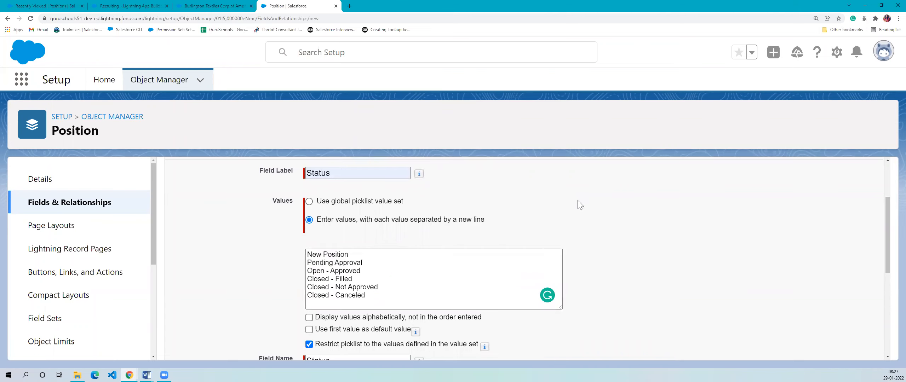
pyautogui.scroll(-2, 382, 289)
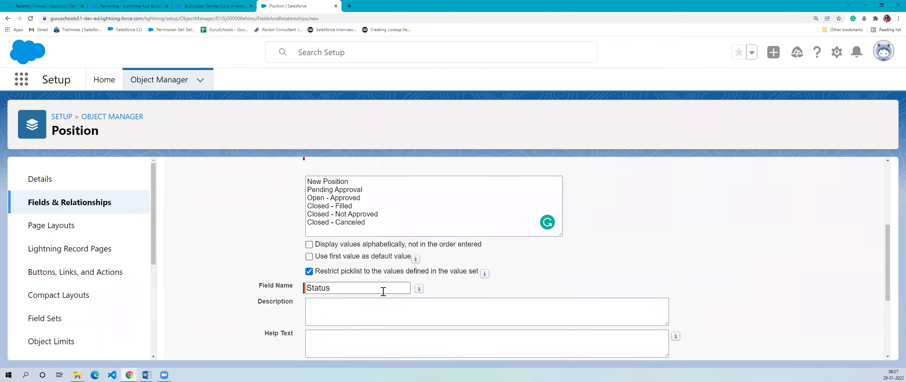
pyautogui.scroll(-1, 382, 291)
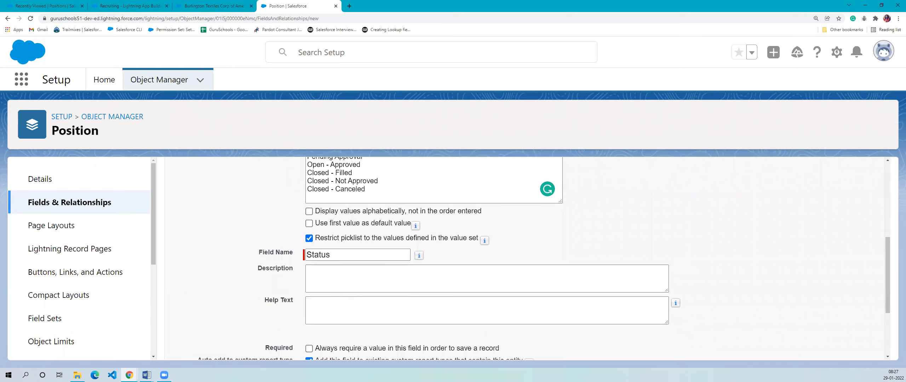
# - Examine the Description and Help Text fields and the remaining settings for the Status field
pyautogui.click(363, 273)
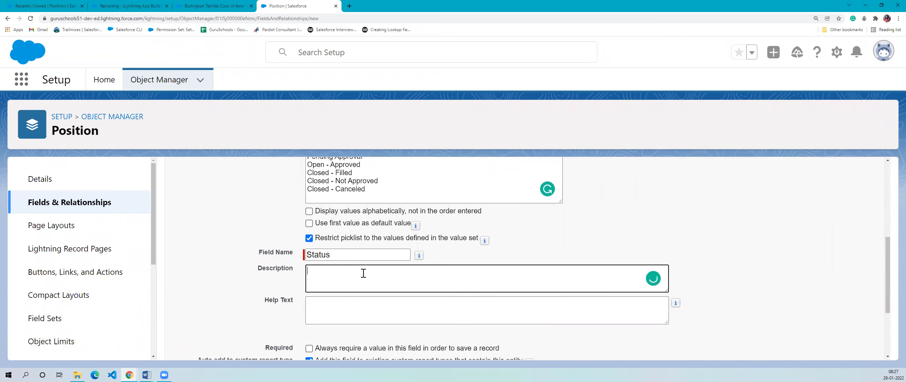
pyautogui.scroll(-2, 364, 274)
pyautogui.click(371, 244)
pyautogui.click(318, 214)
pyautogui.click(320, 245)
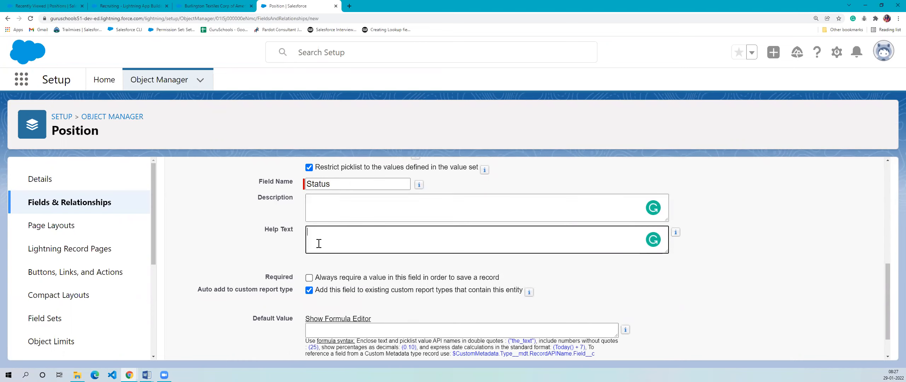
pyautogui.click(330, 203)
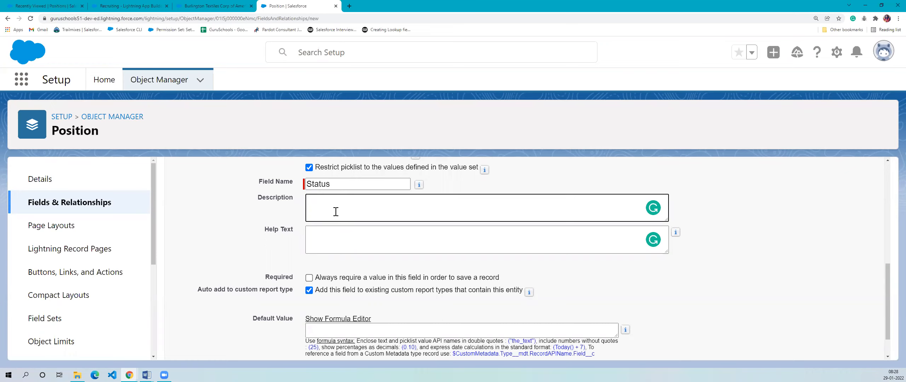
pyautogui.scroll(-2, 415, 216)
pyautogui.scroll(1, 445, 265)
pyautogui.scroll(3, 601, 223)
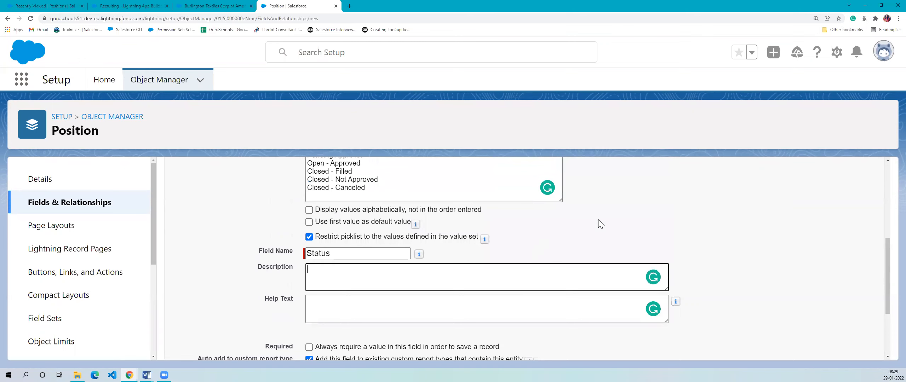
pyautogui.scroll(-2, 601, 224)
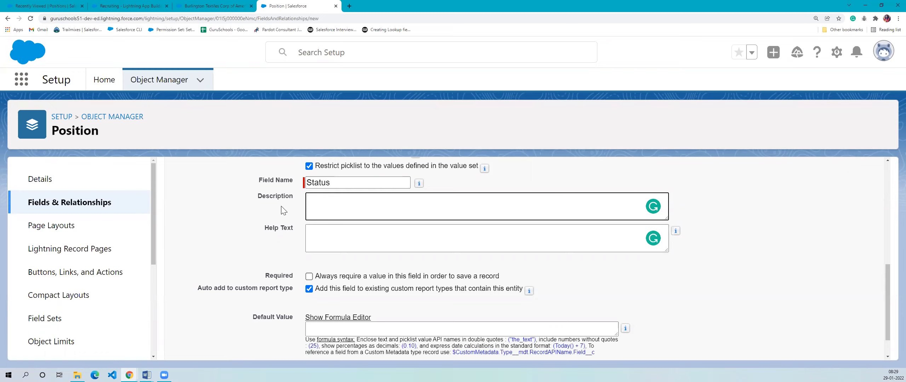
# - Compare the purpose of the Status field's Description with that of its Help Text
pyautogui.moveTo(258, 197); pyautogui.dragTo(317, 208)
pyautogui.moveTo(255, 198); pyautogui.dragTo(294, 199)
pyautogui.click(367, 208)
pyautogui.click(280, 231)
pyautogui.moveTo(268, 234); pyautogui.dragTo(307, 238)
pyautogui.click(342, 239)
pyautogui.scroll(-1, 342, 218)
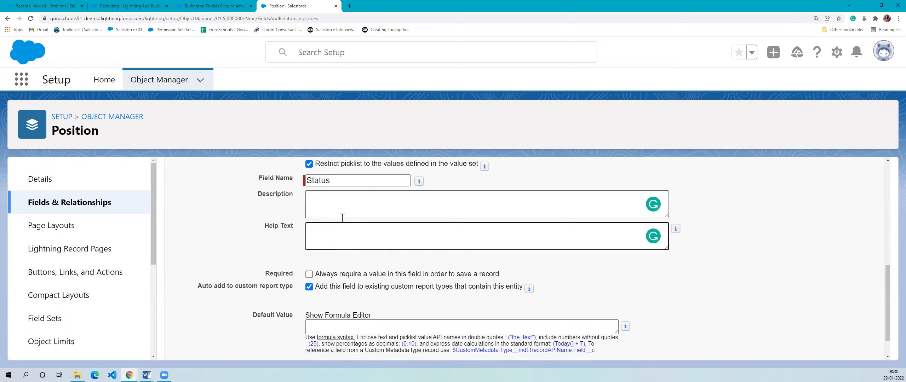
pyautogui.moveTo(270, 196); pyautogui.dragTo(335, 201)
pyautogui.click(336, 201)
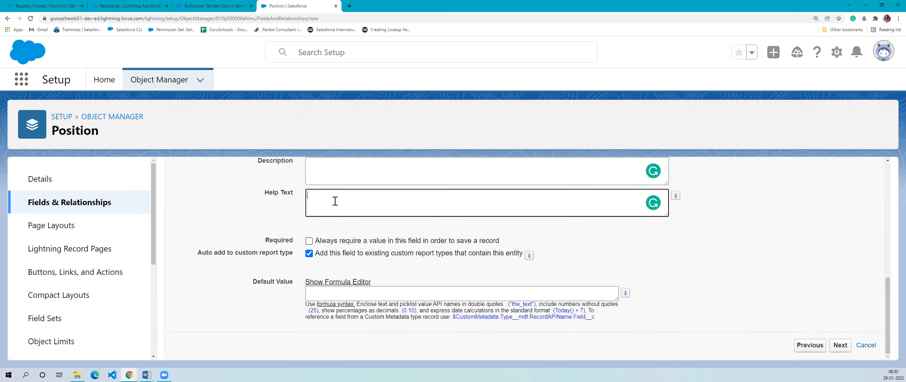
# - Inspect the field details on the Burlington Textiles account record, and return to the new Position field form
pyautogui.click(214, 6)
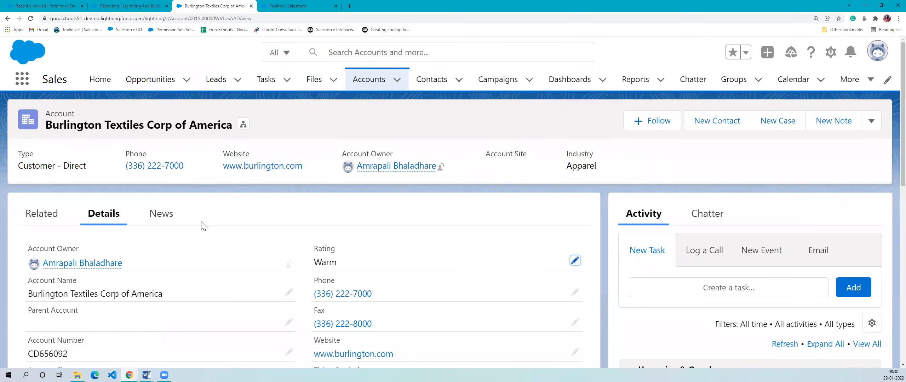
pyautogui.scroll(-3, 209, 269)
pyautogui.scroll(3, 191, 244)
pyautogui.scroll(-1, 199, 307)
pyautogui.scroll(-5, 199, 307)
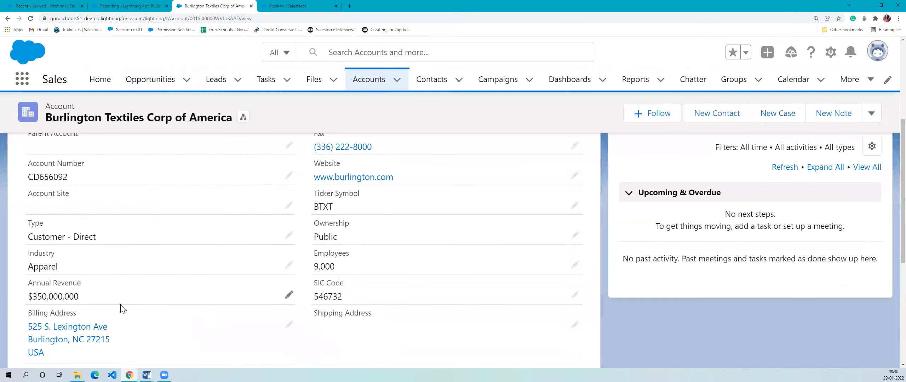
pyautogui.scroll(5, 265, 319)
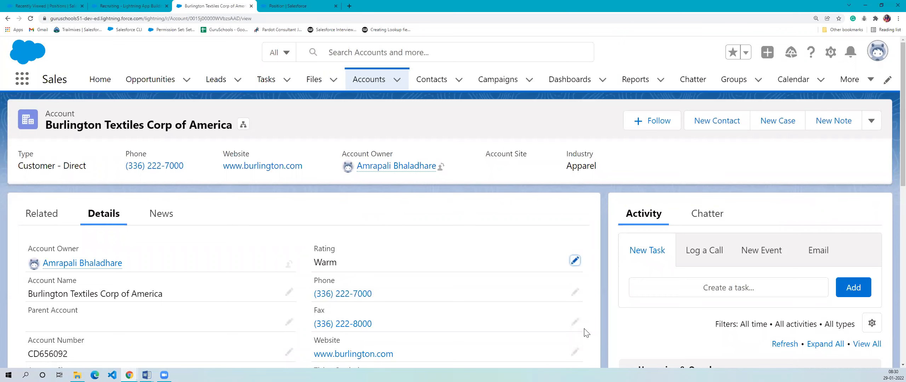
pyautogui.click(288, 6)
pyautogui.click(213, 5)
pyautogui.click(312, 5)
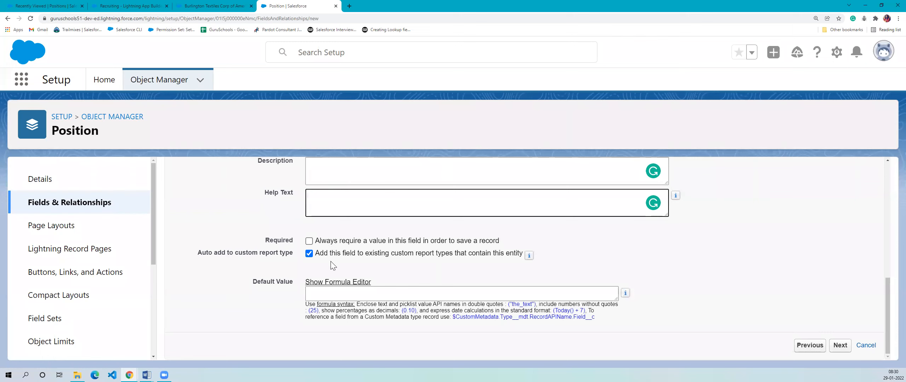
# - Try the openings "This field is" and "Select" as the Status field's help text, and clear them
pyautogui.scroll(2, 332, 263)
pyautogui.click(339, 276)
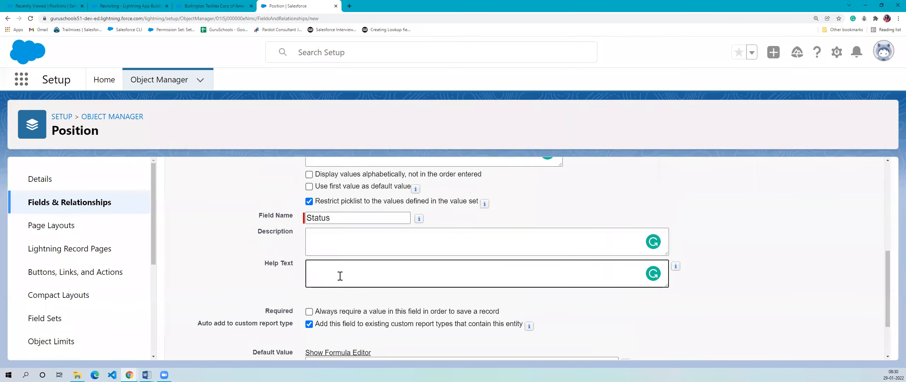
pyautogui.write('This field is t')
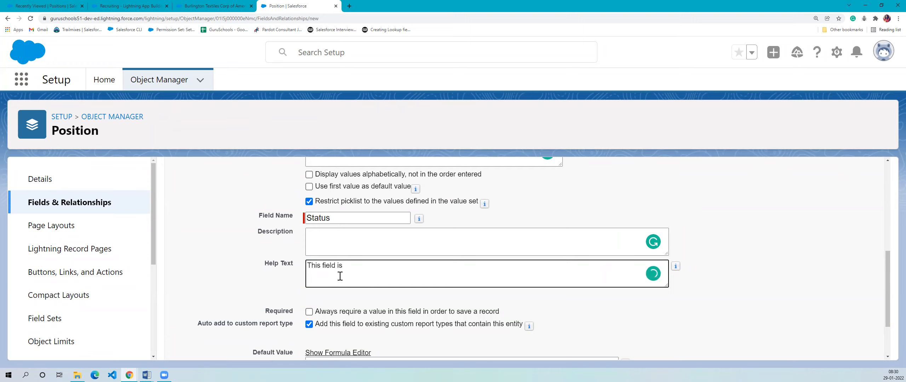
pyautogui.write('s')
pyautogui.press('BackSpace')
pyautogui.press('BackSpace')
pyautogui.press('BackSpace')
pyautogui.press('BackSpace')
pyautogui.press('BackSpace')
pyautogui.press('BackSpace')
pyautogui.press('BackSpace')
pyautogui.press('BackSpace')
pyautogui.press('BackSpace')
pyautogui.press('BackSpace')
pyautogui.press('BackSpace')
pyautogui.press('BackSpace')
pyautogui.press('BackSpace')
pyautogui.write('Select')
pyautogui.press('BackSpace')
pyautogui.press('BackSpace')
pyautogui.press('BackSpace')
pyautogui.press('BackSpace')
pyautogui.press('BackSpace')
# - Read the information note on automatically adding the Status field to existing custom report types
pyautogui.scroll(-2, 350, 297)
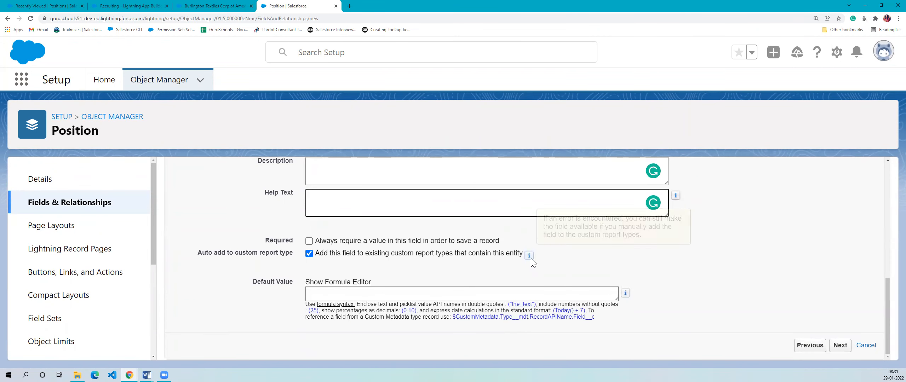
pyautogui.moveTo(527, 258)
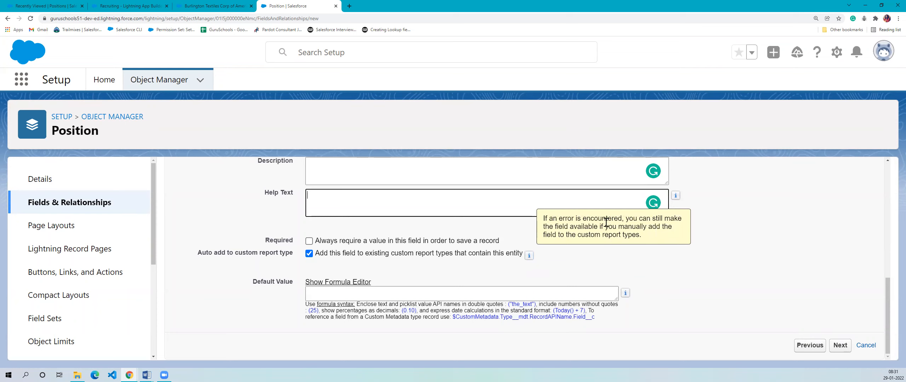
pyautogui.click(589, 244)
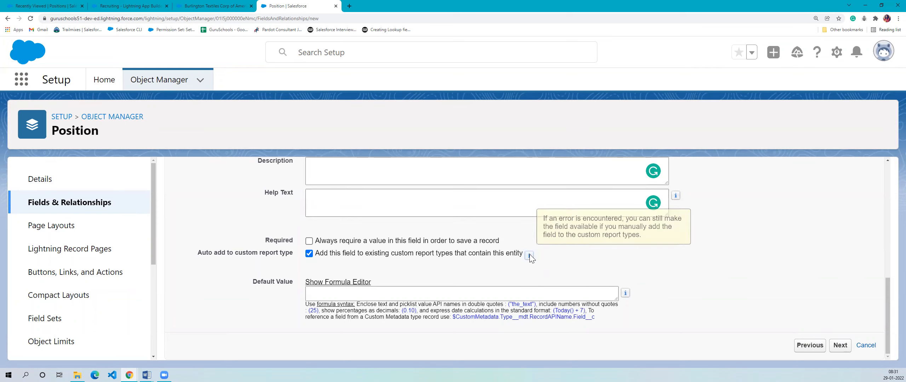
# - Review the Help Text and custom report type settings of the Status field
pyautogui.moveTo(558, 219); pyautogui.dragTo(667, 266)
pyautogui.click(657, 272)
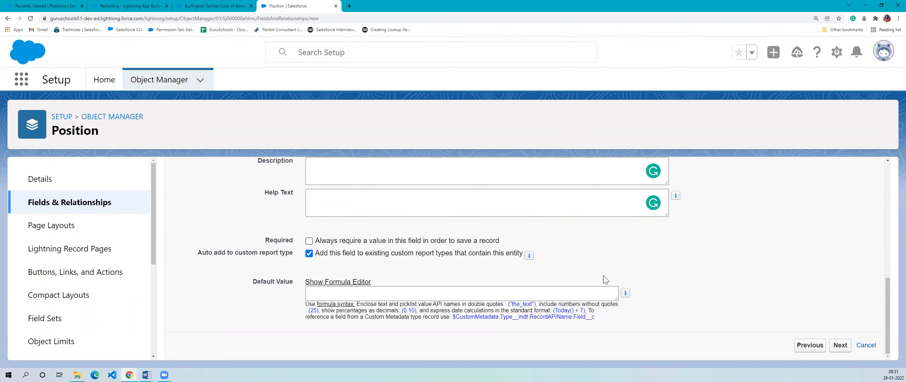
pyautogui.scroll(2, 403, 271)
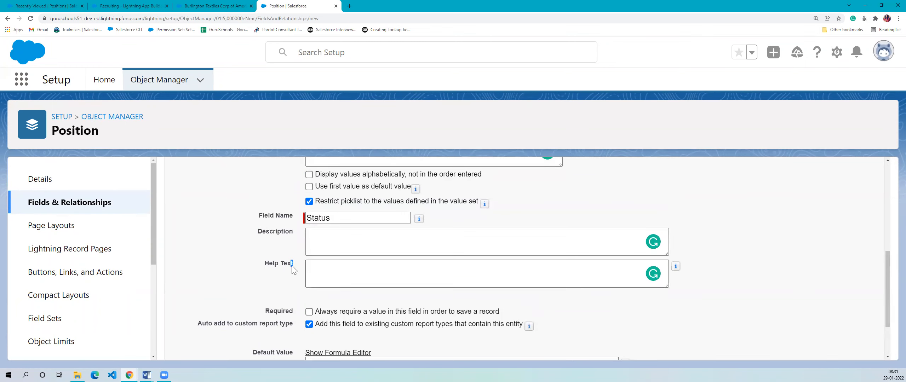
pyautogui.scroll(-2, 404, 269)
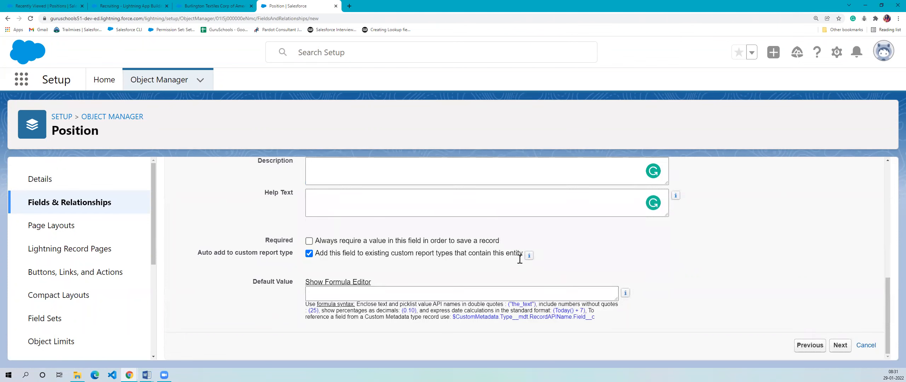
# - Look at the Recruiting app's navigation items and the Burlington Textiles account record, and return to the new Position field form
pyautogui.click(13, 5)
pyautogui.hotkey('ctrl', 'Tab')
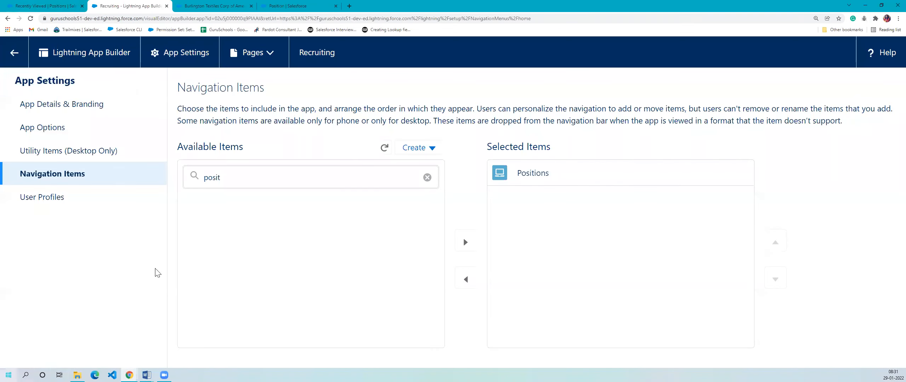
pyautogui.click(196, 6)
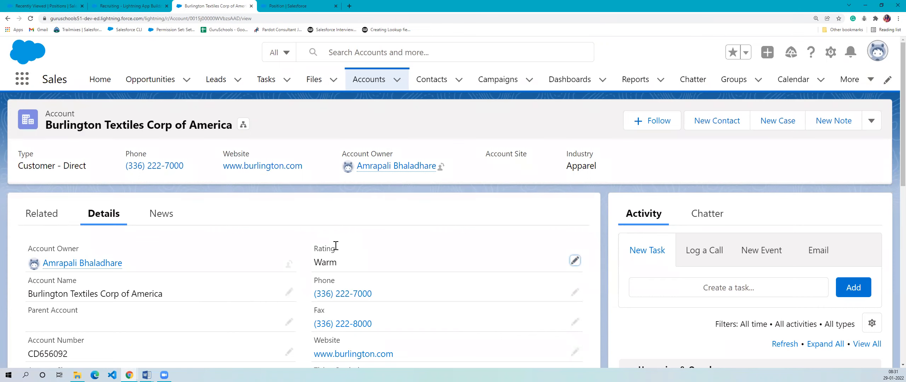
pyautogui.click(290, 6)
# - Read the information note on the Status field's Help Text setting
pyautogui.scroll(2, 392, 265)
pyautogui.click(325, 238)
pyautogui.click(808, 250)
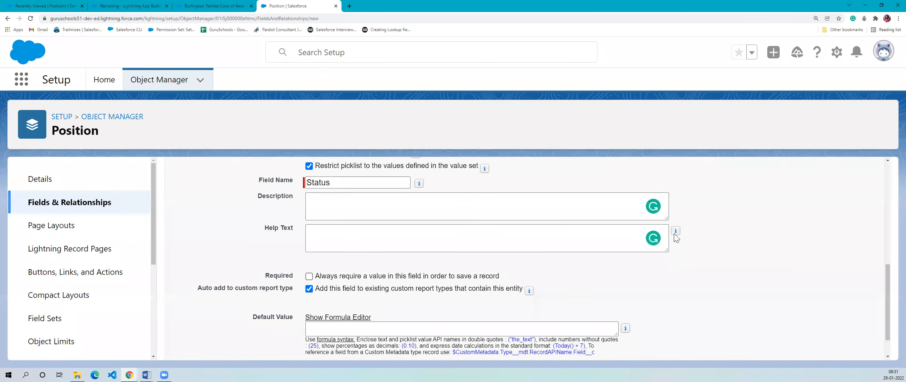
pyautogui.moveTo(675, 231)
pyautogui.click(583, 247)
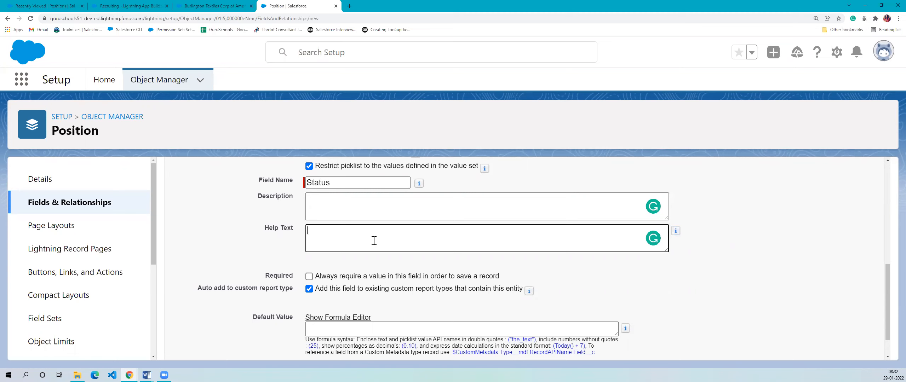
pyautogui.scroll(-1, 374, 240)
pyautogui.scroll(2, 374, 240)
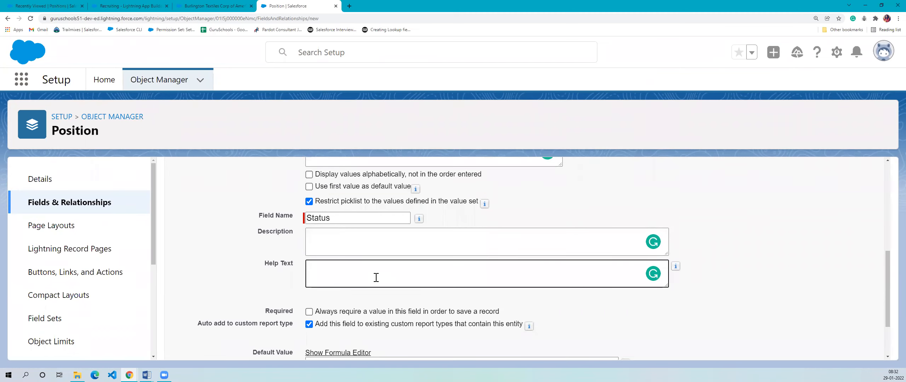
pyautogui.scroll(-2, 376, 277)
pyautogui.scroll(1, 696, 248)
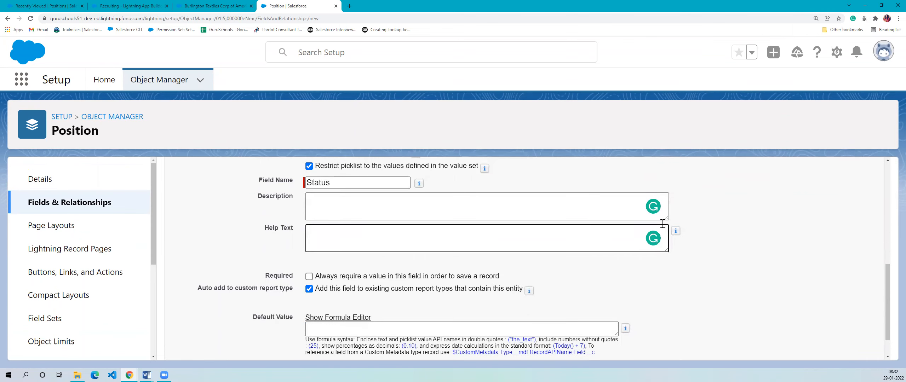
pyautogui.moveTo(676, 231)
pyautogui.scroll(-2, 646, 268)
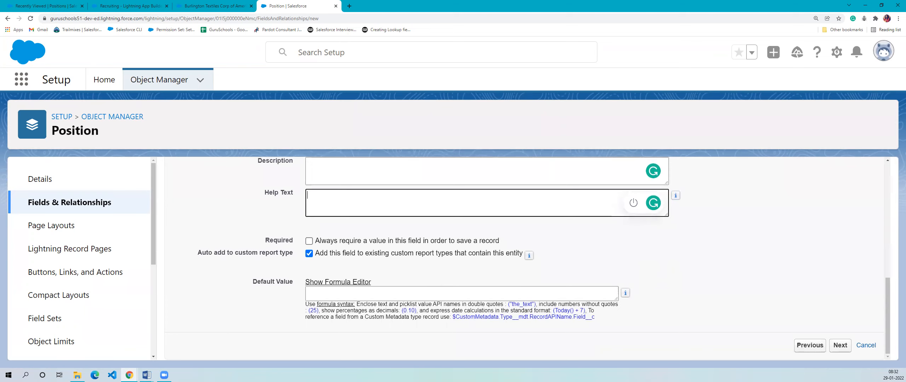
# - Examine the Required option that forces a Status value before a record can be saved
pyautogui.moveTo(262, 243); pyautogui.dragTo(515, 236)
pyautogui.click(589, 227)
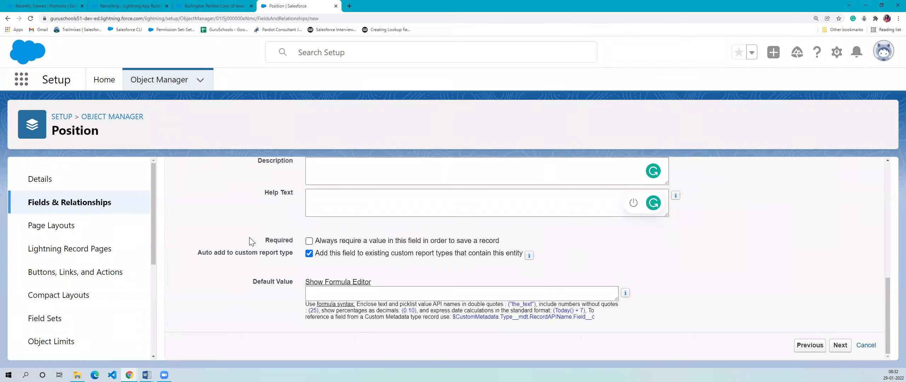
pyautogui.moveTo(262, 240); pyautogui.dragTo(532, 240)
pyautogui.click(532, 240)
pyautogui.scroll(2, 309, 242)
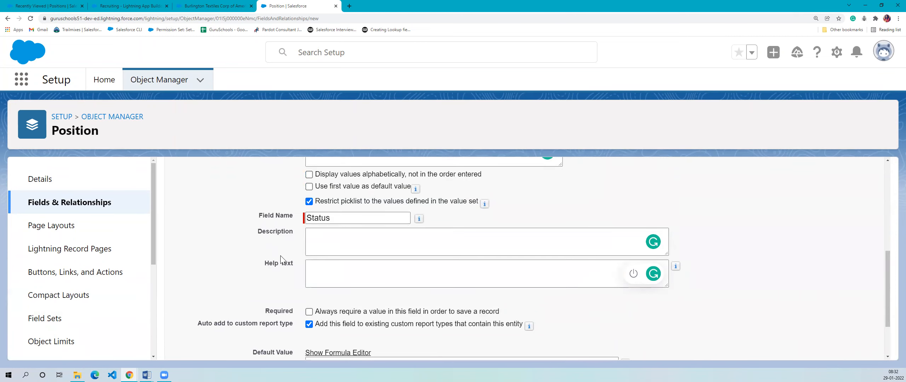
pyautogui.scroll(-2, 278, 248)
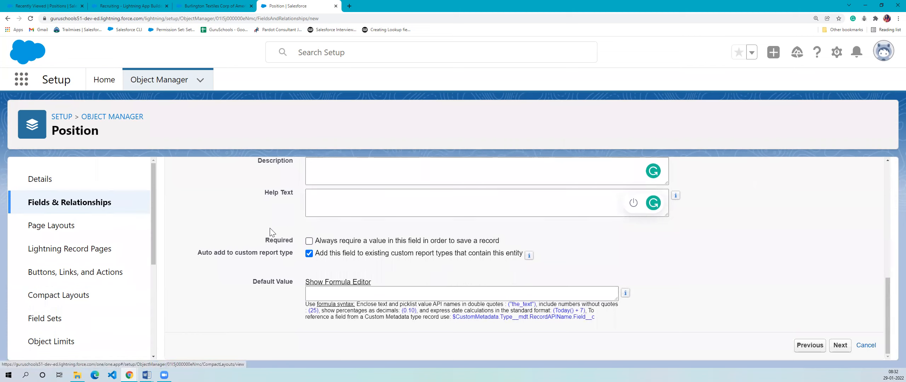
pyautogui.moveTo(264, 240); pyautogui.dragTo(595, 252)
pyautogui.click(595, 252)
# - Keep the Status field added to existing custom report types, and continue to the field-level security settings
pyautogui.moveTo(197, 254); pyautogui.dragTo(326, 255)
pyautogui.click(484, 264)
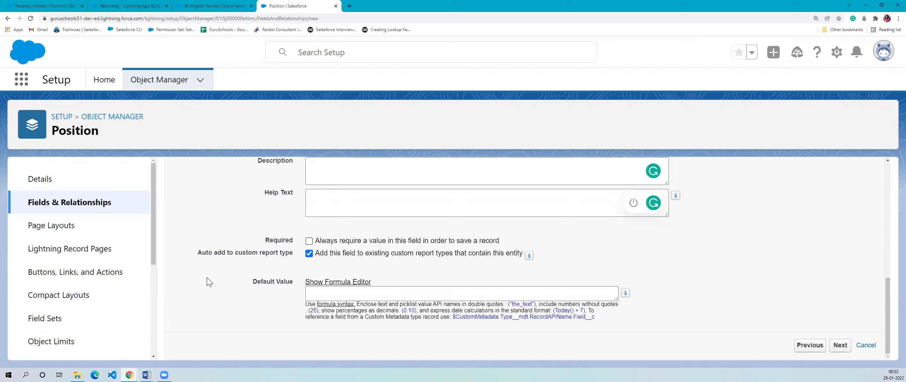
pyautogui.rightClick(209, 282)
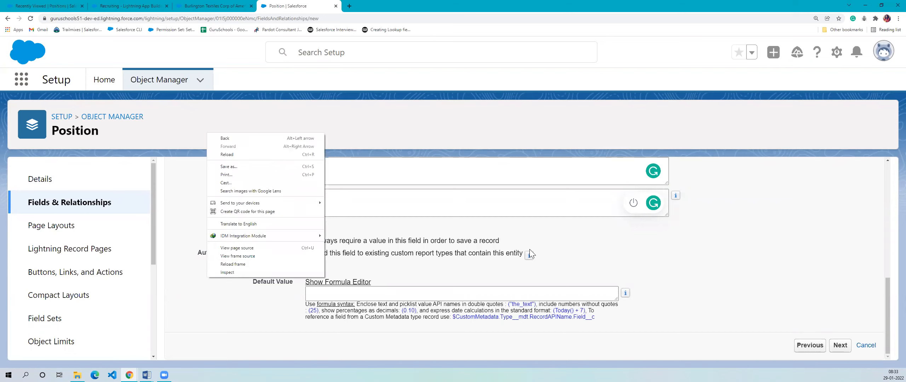
pyautogui.press('Escape')
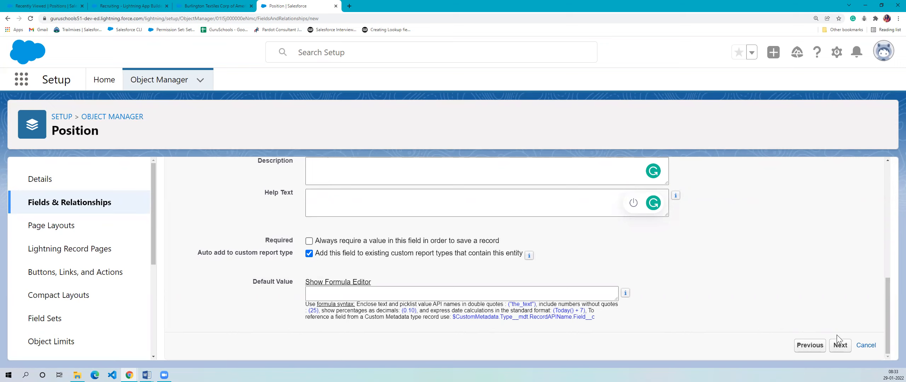
pyautogui.click(841, 347)
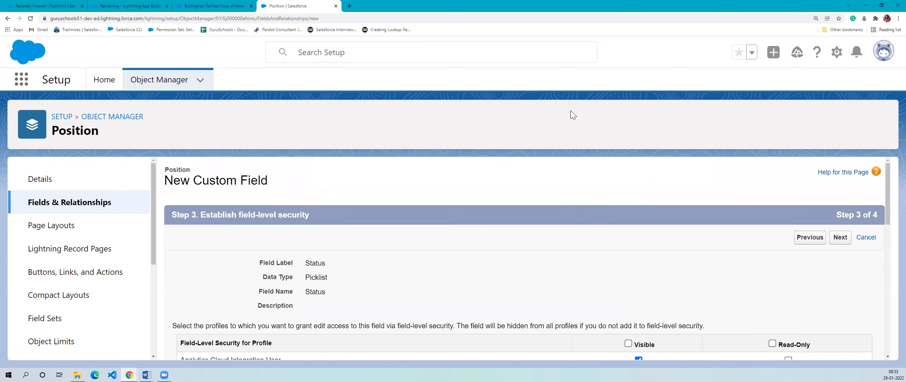
# - Review the Status field's summary and the profile section of its field-level security
pyautogui.scroll(-5, 384, 271)
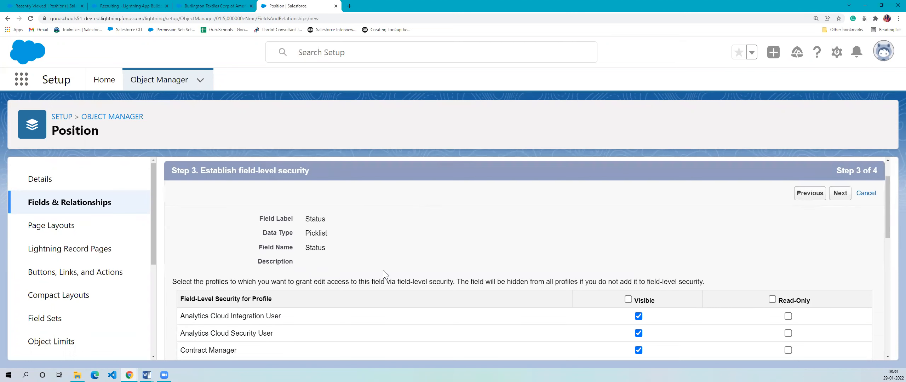
pyautogui.scroll(2, 403, 277)
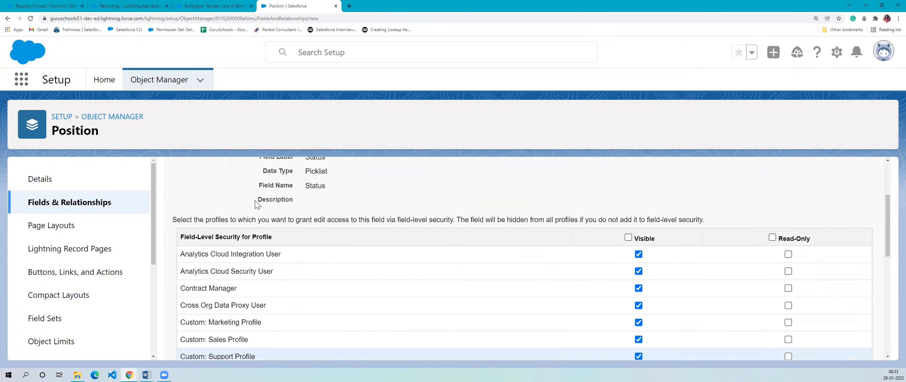
pyautogui.moveTo(184, 238); pyautogui.dragTo(328, 240)
pyautogui.click(329, 237)
pyautogui.scroll(3, 329, 236)
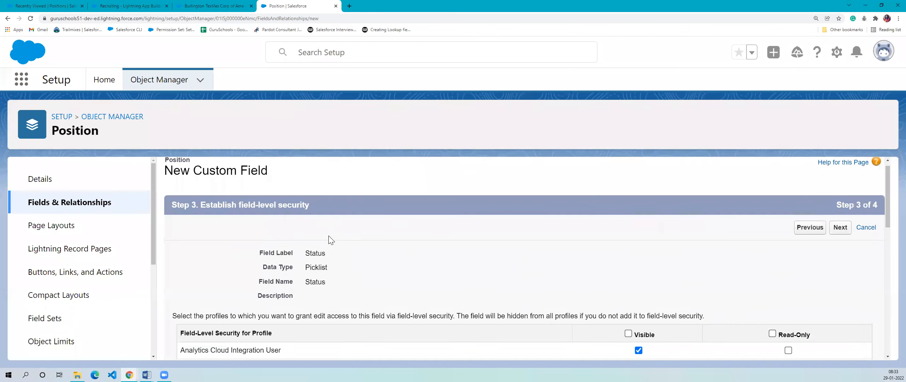
pyautogui.scroll(-2, 329, 237)
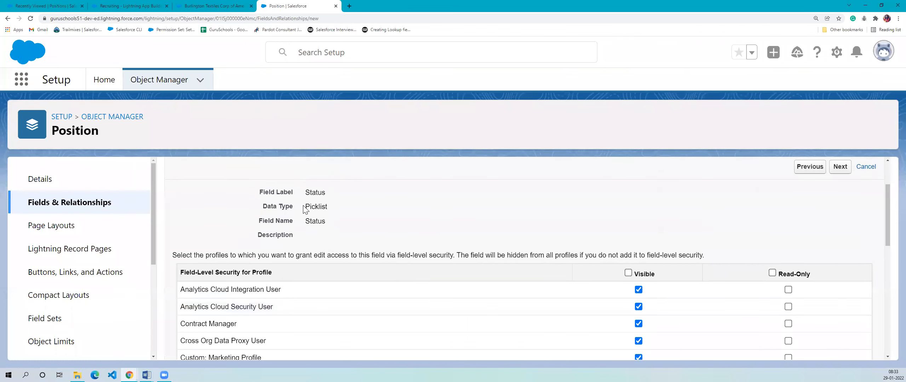
pyautogui.doubleClick(310, 223)
pyautogui.click(465, 260)
# - Examine which profiles have visible and read-only access to the Status field
pyautogui.scroll(-4, 465, 261)
pyautogui.scroll(-6, 465, 262)
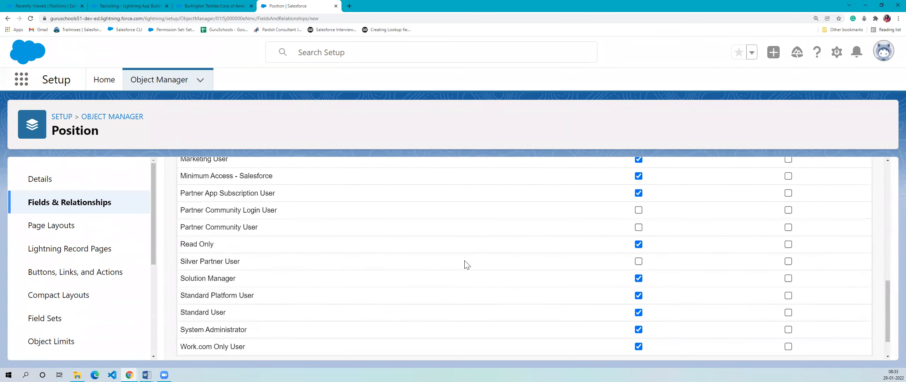
pyautogui.scroll(12, 390, 306)
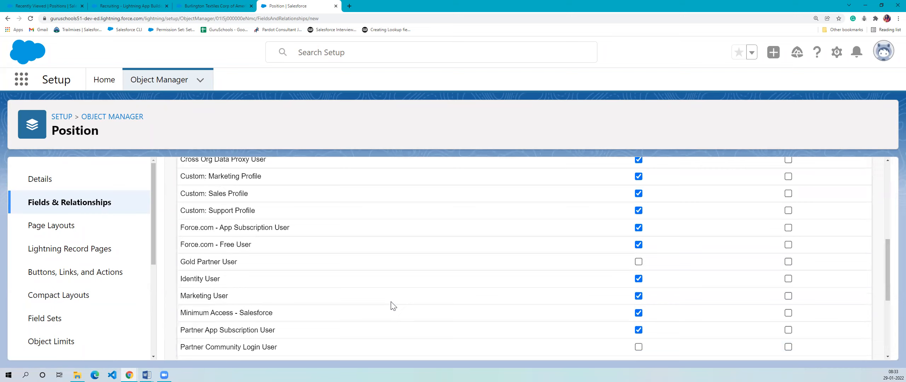
pyautogui.scroll(-4, 682, 269)
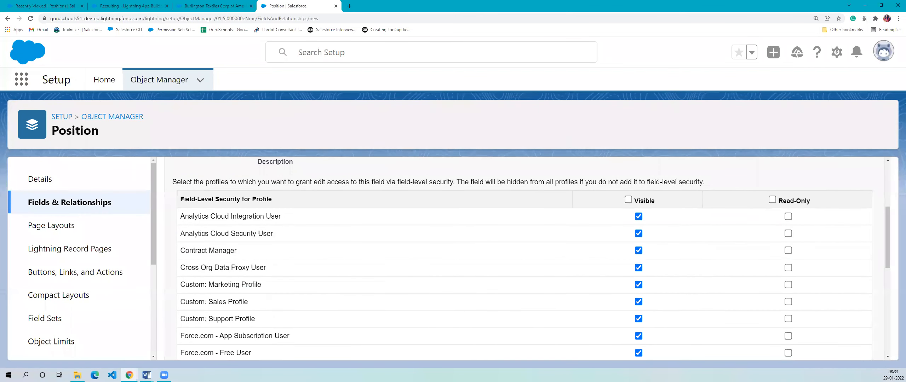
pyautogui.scroll(-6, 617, 353)
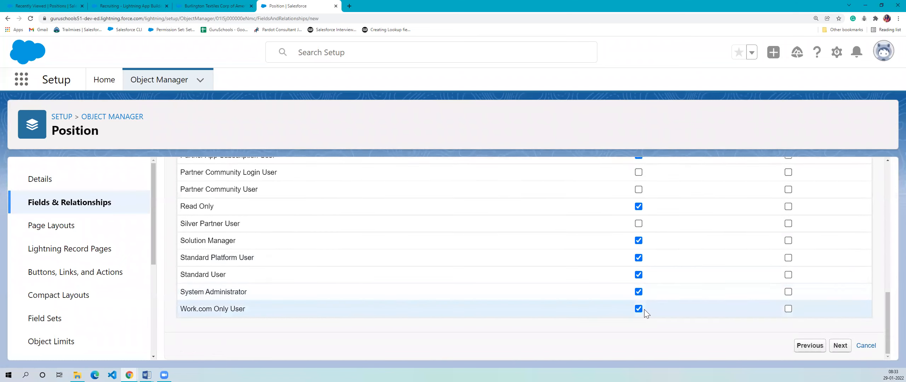
pyautogui.scroll(10, 644, 309)
pyautogui.scroll(-3, 630, 251)
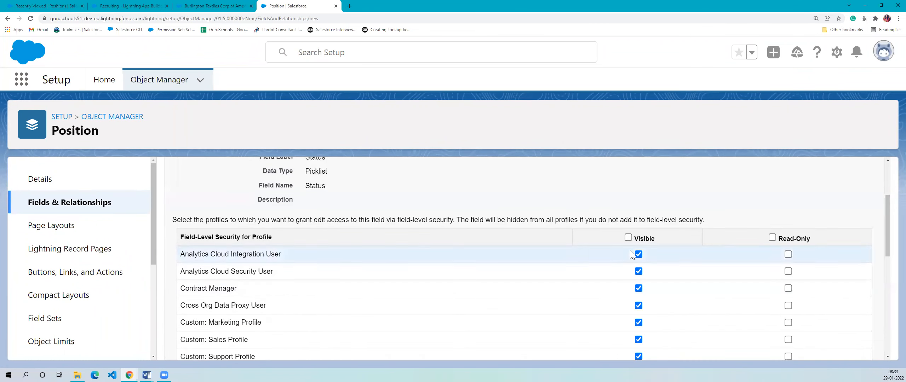
# - Try making the Status field visible only to the System Administrator profile
pyautogui.click(628, 238)
pyautogui.scroll(-10, 659, 305)
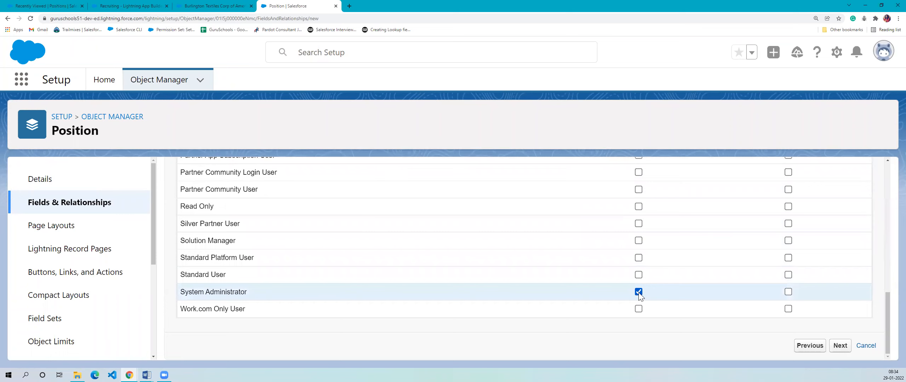
pyautogui.scroll(10, 639, 292)
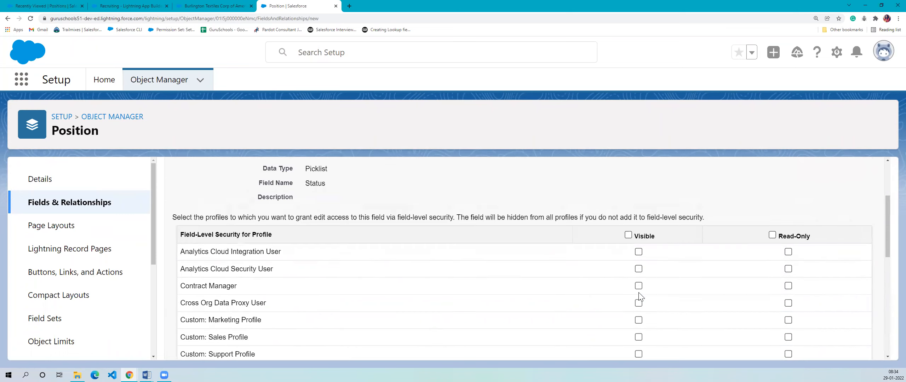
# - Make the Status field visible to all profiles
pyautogui.click(628, 344)
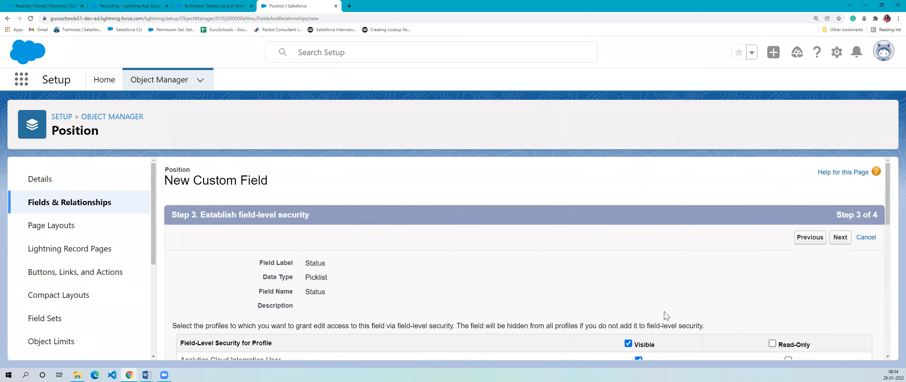
pyautogui.scroll(-5, 666, 311)
pyautogui.scroll(-10, 651, 281)
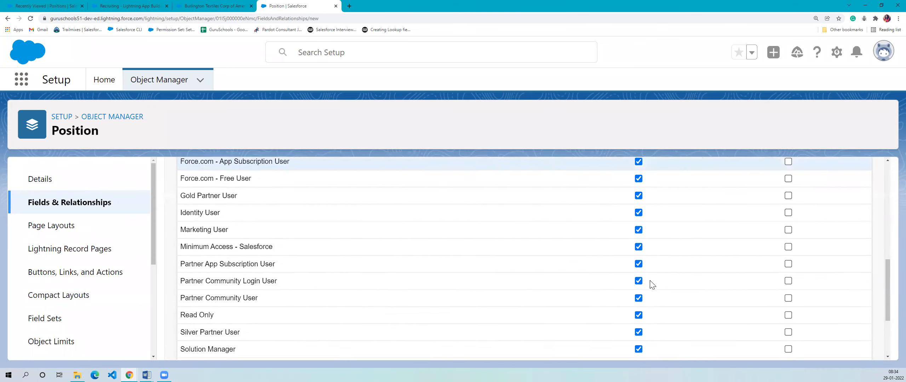
pyautogui.scroll(10, 644, 299)
pyautogui.scroll(2, 647, 302)
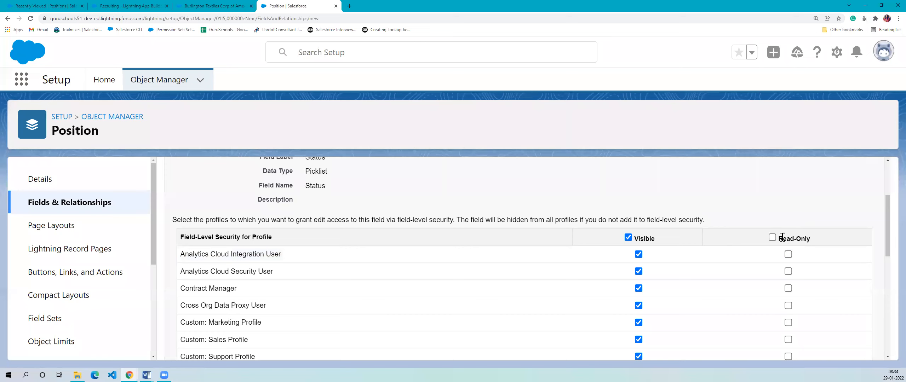
# - Try making the Status field read-only for all profiles, and clear the option
pyautogui.moveTo(782, 237); pyautogui.dragTo(839, 242)
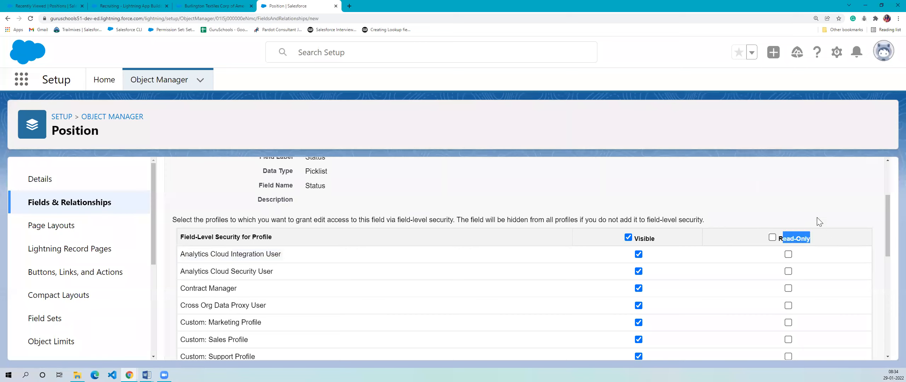
pyautogui.moveTo(779, 239); pyautogui.dragTo(832, 234)
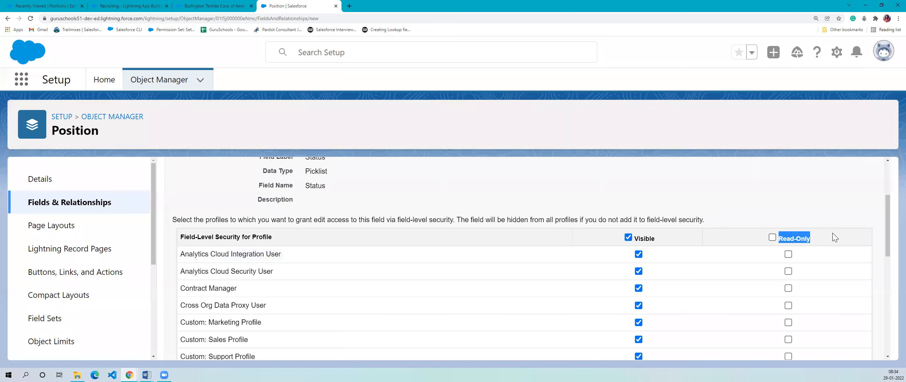
pyautogui.click(772, 237)
pyautogui.click(772, 237)
pyautogui.click(753, 203)
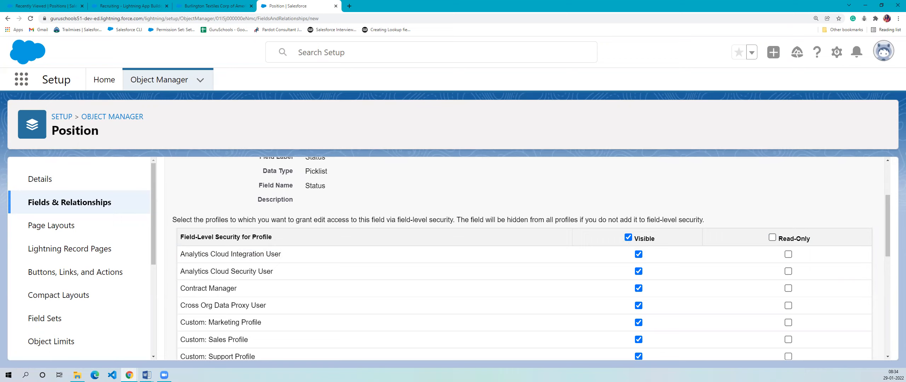
# - Accept the Status field's field-level security settings and continue to adding it to page layouts
pyautogui.scroll(-1, 649, 248)
pyautogui.scroll(-8, 644, 253)
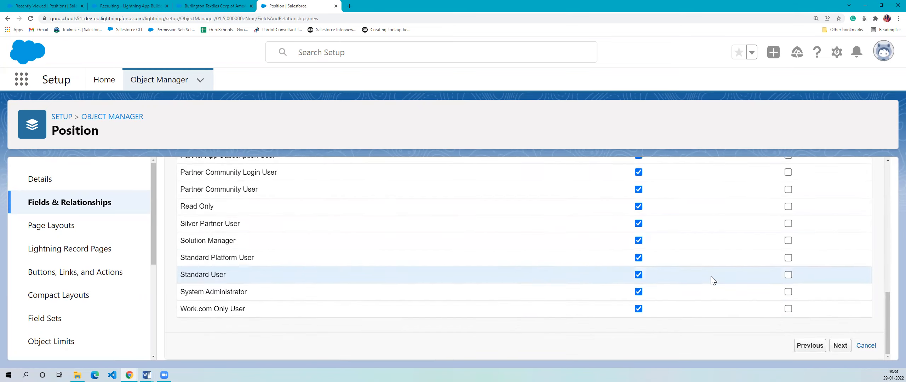
pyautogui.click(839, 349)
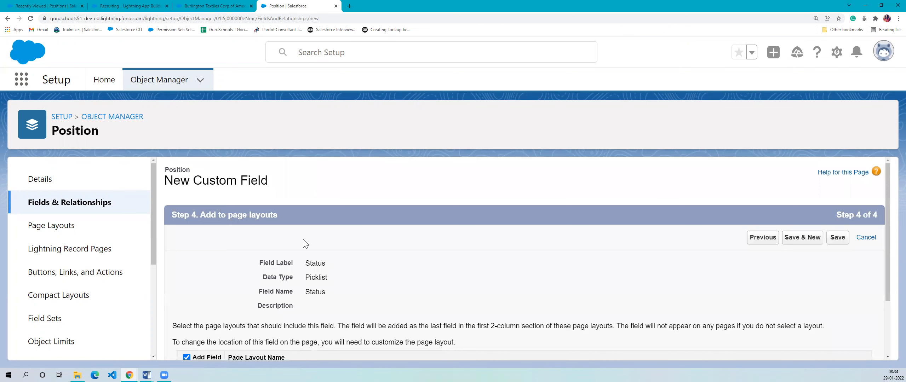
# - Review which page layouts are selected to include the Status field
pyautogui.scroll(-3, 303, 239)
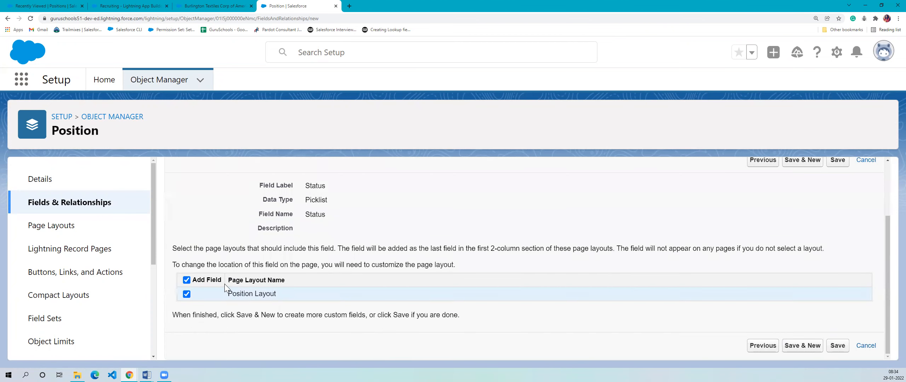
pyautogui.moveTo(301, 278); pyautogui.dragTo(327, 275)
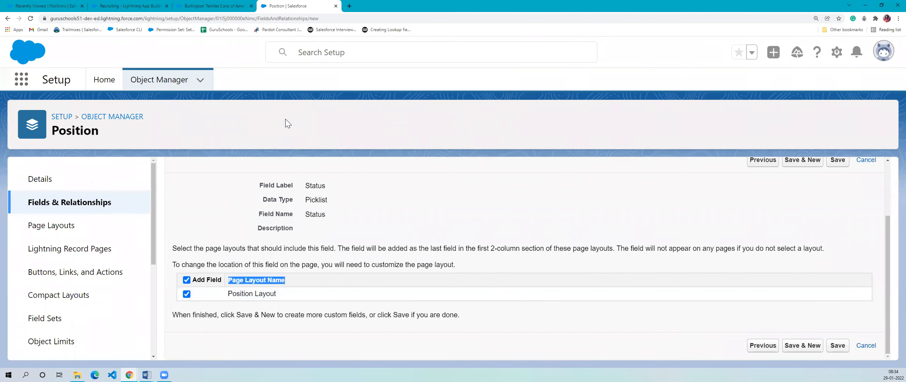
# - Create a new position record named SF Admin in the Recruiting app
pyautogui.click(41, 6)
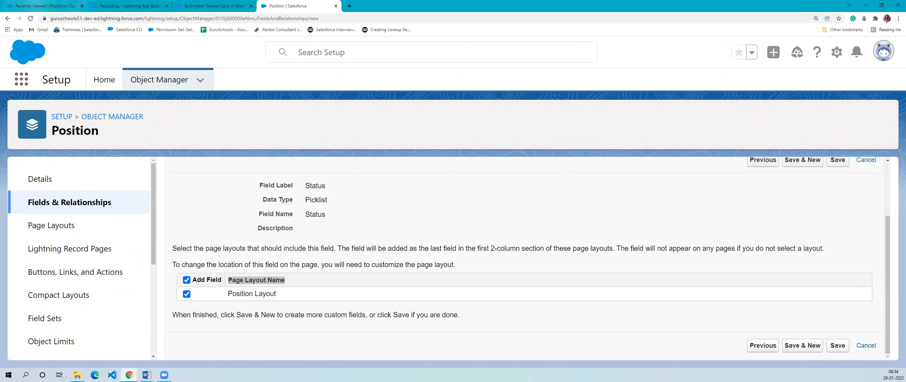
pyautogui.click(246, 113)
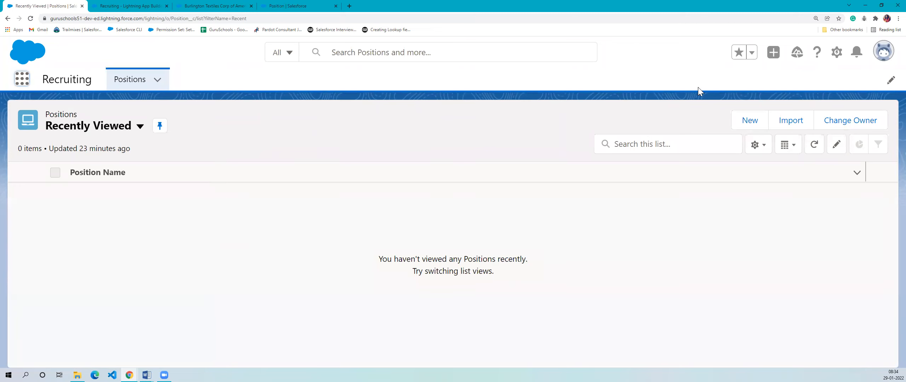
pyautogui.click(749, 121)
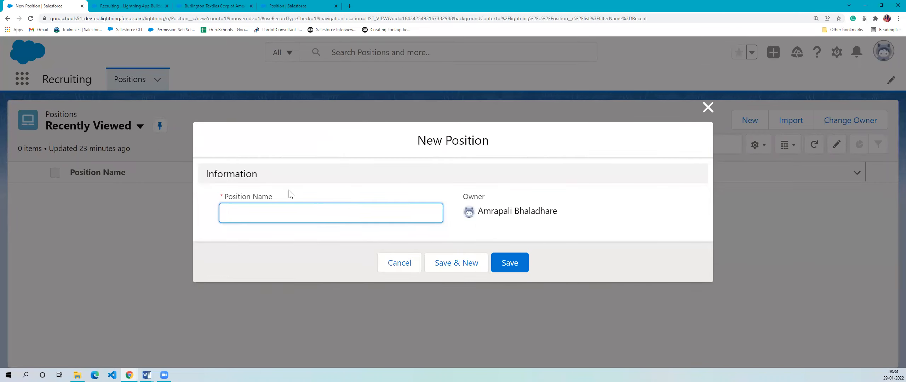
pyautogui.click(250, 214)
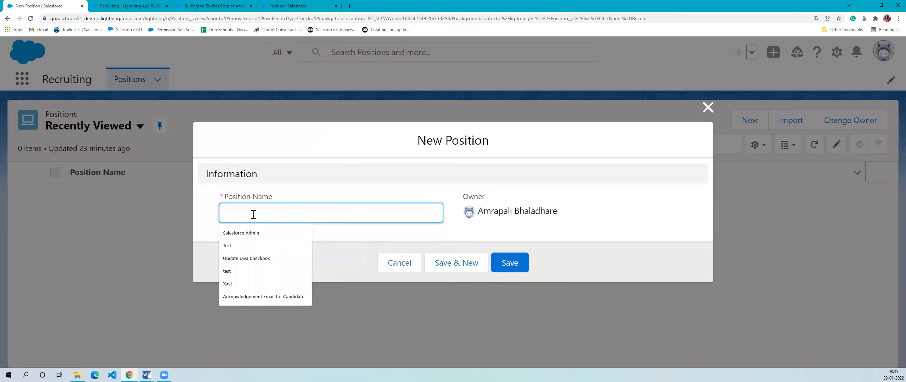
pyautogui.click(186, 203)
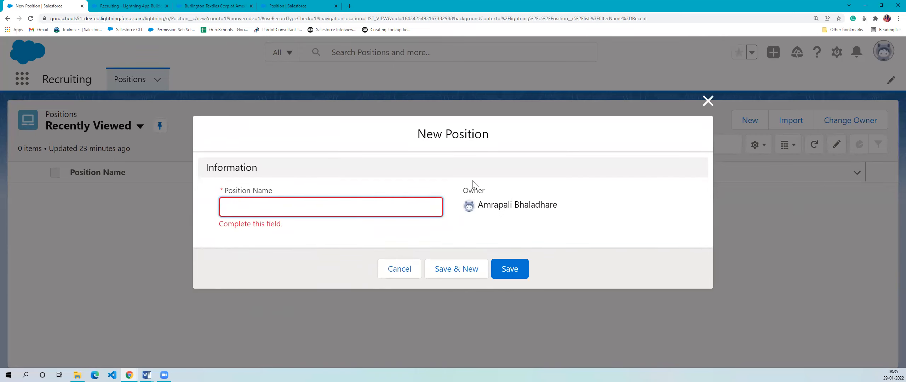
pyautogui.moveTo(495, 192); pyautogui.dragTo(389, 199)
pyautogui.click(300, 213)
pyautogui.write('SF Admin')
pyautogui.click(504, 270)
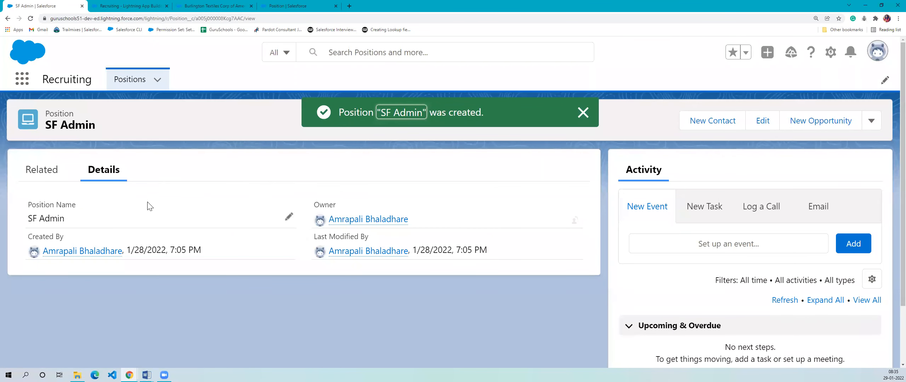
# - Compare the fields shown in the SF Admin record's details with the unsaved Status field's page layout settings
pyautogui.moveTo(31, 238); pyautogui.dragTo(73, 238)
pyautogui.moveTo(301, 241); pyautogui.dragTo(386, 239)
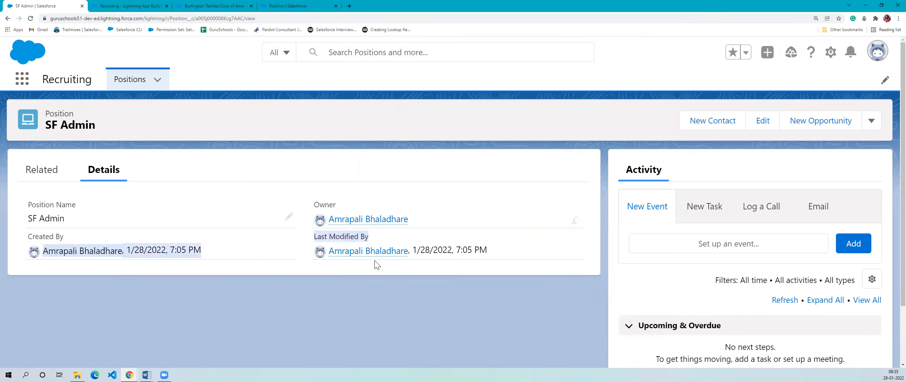
pyautogui.click(305, 307)
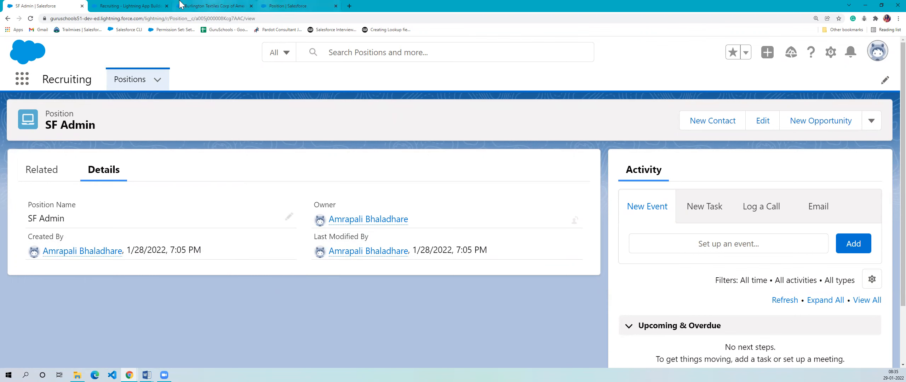
pyautogui.click(282, 5)
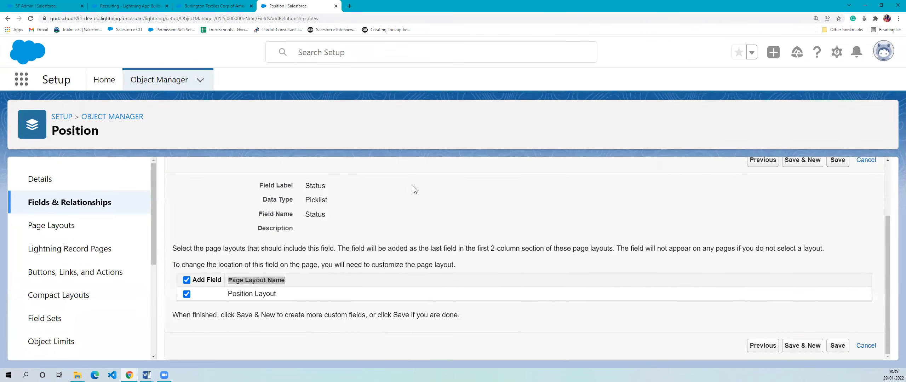
pyautogui.click(356, 254)
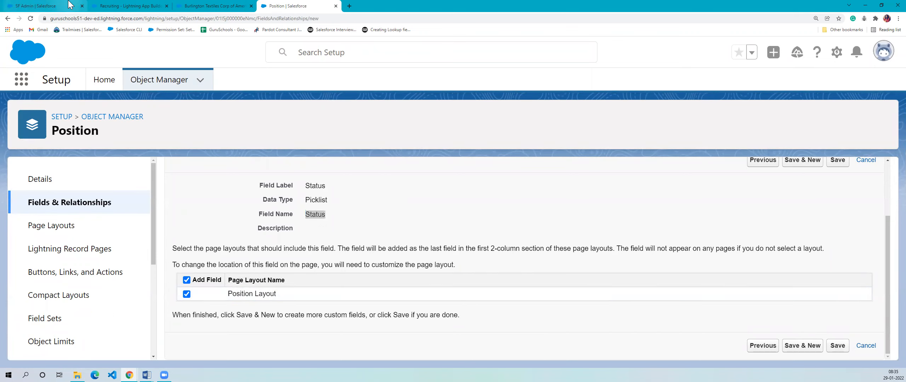
pyautogui.click(50, 6)
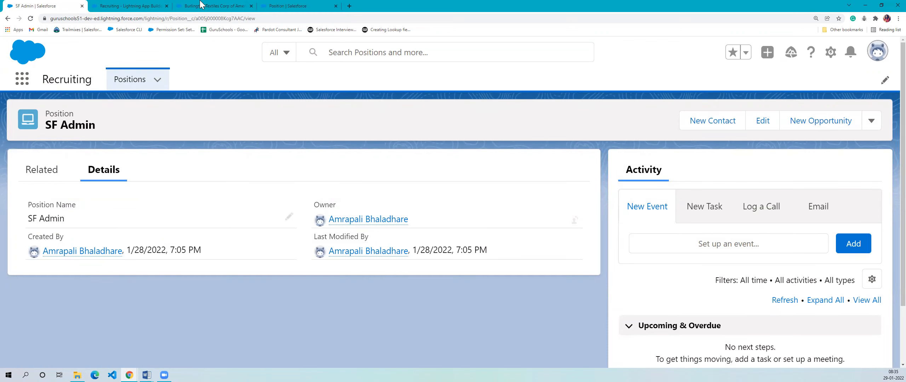
# - Save the Status field with Position Layout selected and reload the SF Admin record
pyautogui.click(287, 6)
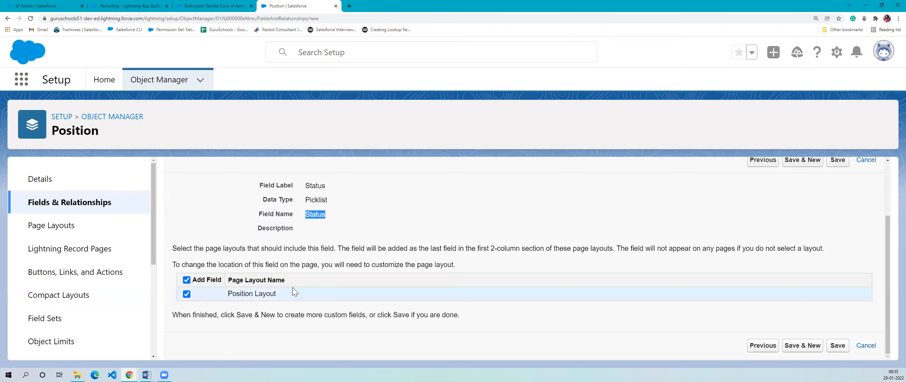
pyautogui.click(837, 345)
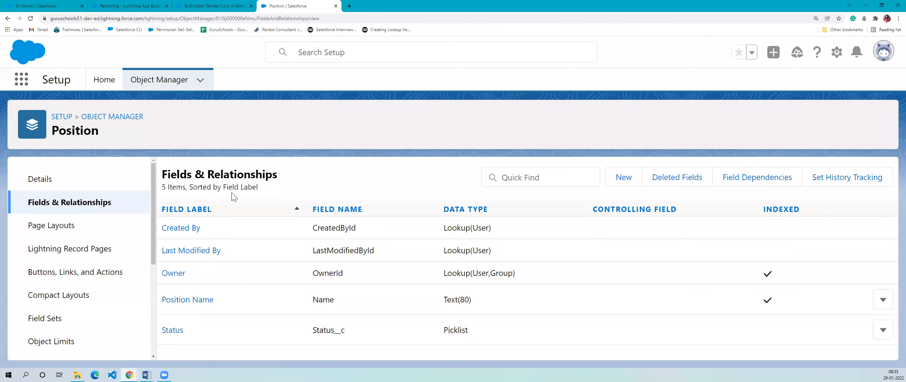
pyautogui.click(45, 5)
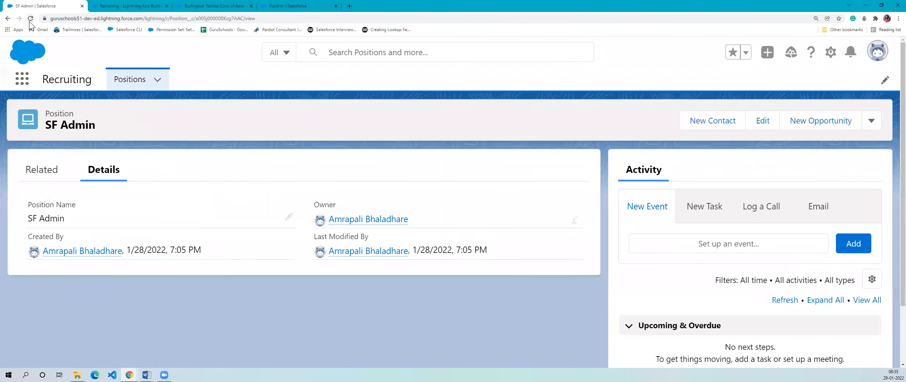
pyautogui.click(29, 21)
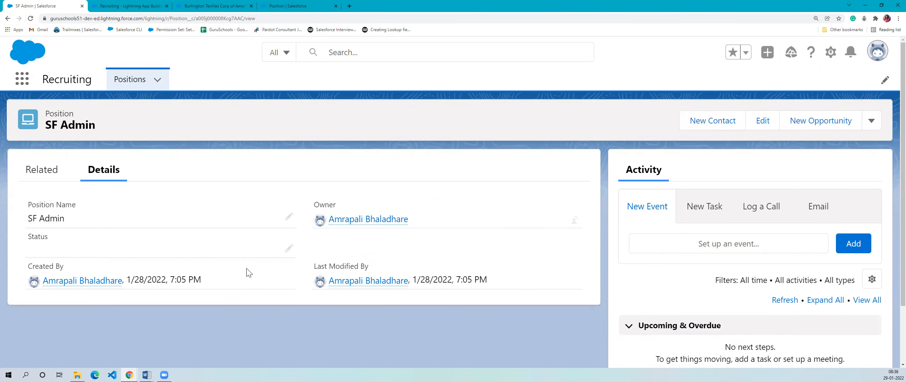
# - Try to edit the Status of the SF Admin record, reload the record and try again, cancelling each edit
pyautogui.click(289, 248)
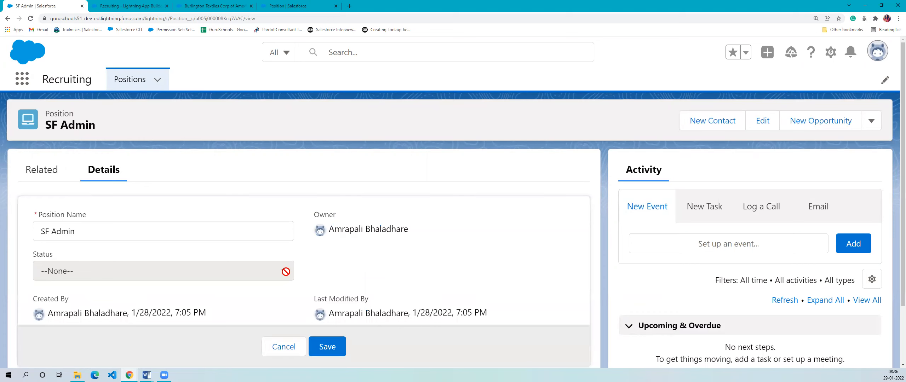
pyautogui.click(281, 349)
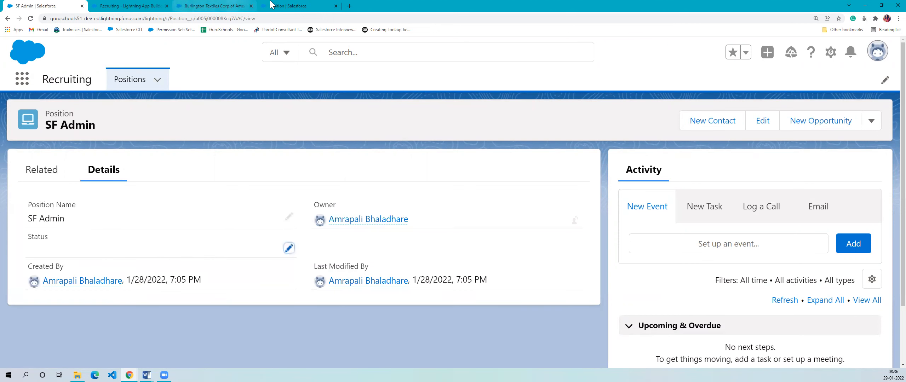
pyautogui.click(287, 5)
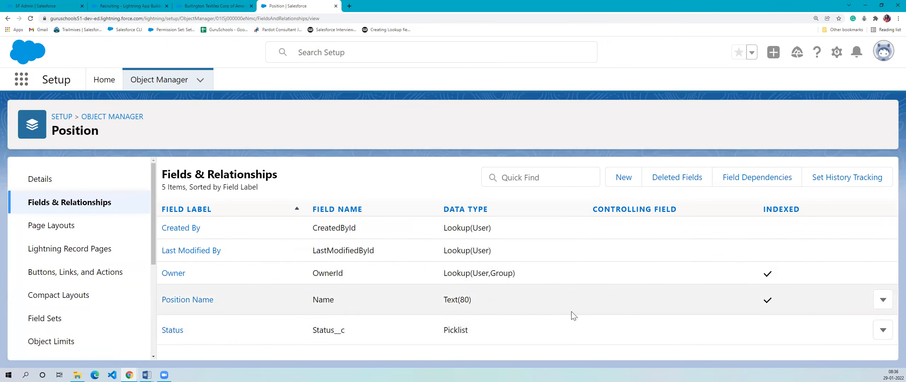
pyautogui.click(62, 5)
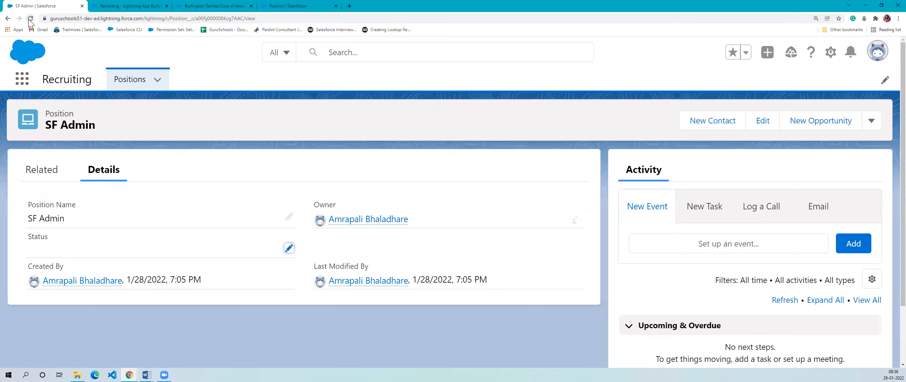
pyautogui.click(30, 19)
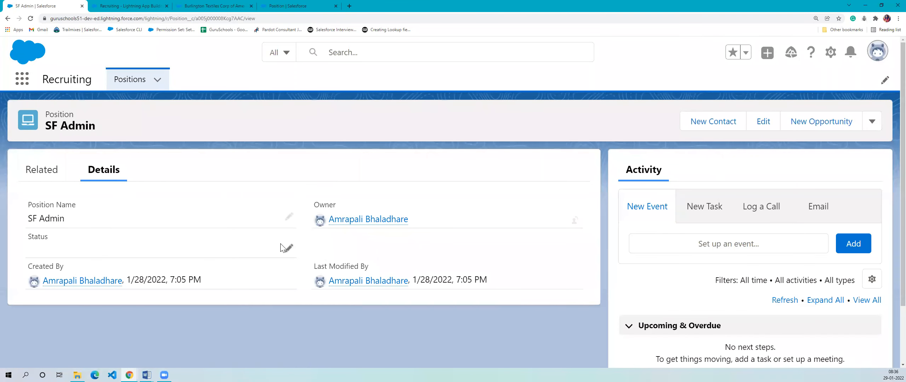
pyautogui.click(285, 252)
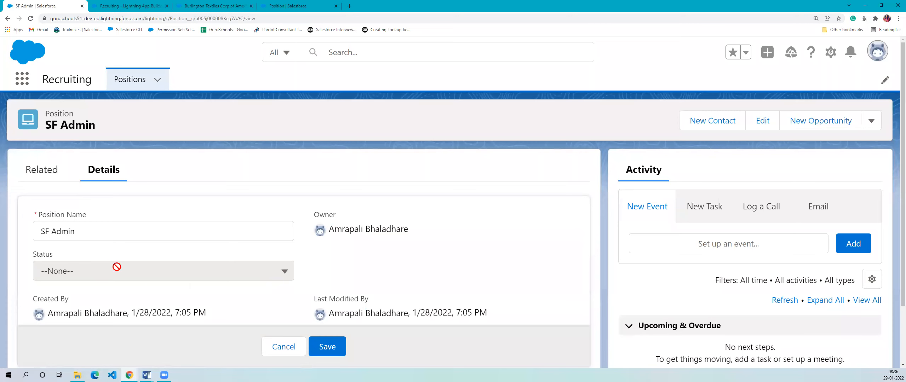
pyautogui.click(283, 347)
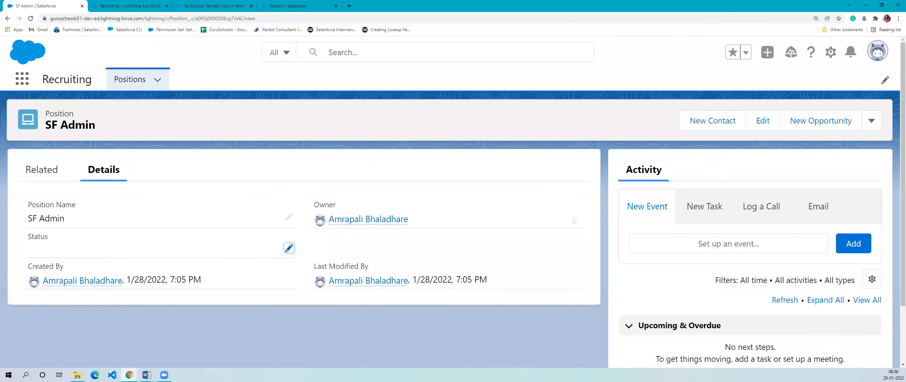
# - Examine the Status field's API name in the Position object's list of fields
pyautogui.click(289, 6)
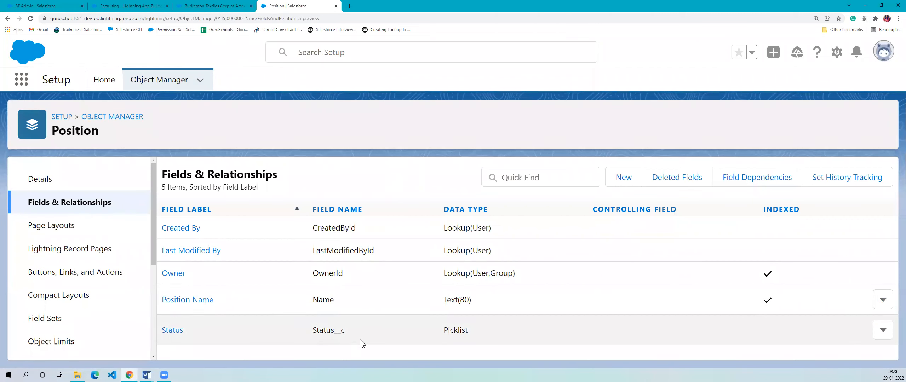
pyautogui.moveTo(345, 331); pyautogui.dragTo(314, 332)
pyautogui.click(387, 330)
pyautogui.moveTo(348, 332); pyautogui.dragTo(310, 333)
pyautogui.click(399, 344)
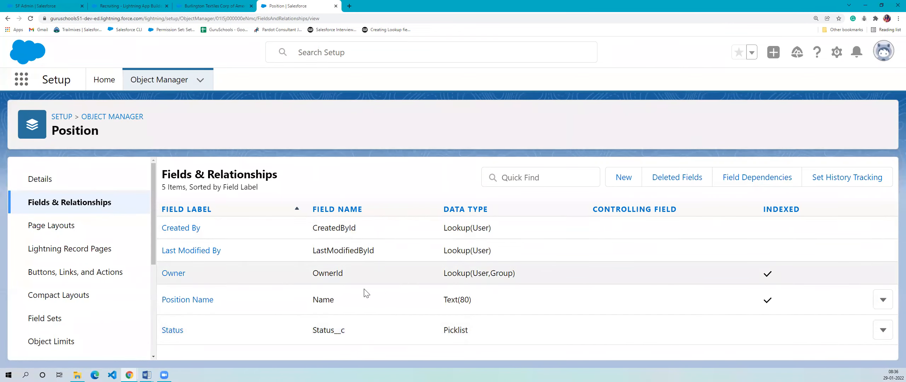
pyautogui.click(357, 333)
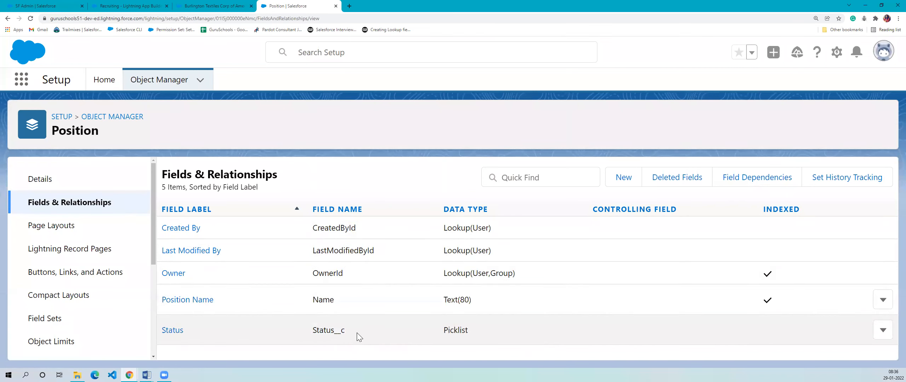
pyautogui.click(340, 335)
# - Check the Status field's field-level security for all profiles and leave it without saving
pyautogui.click(172, 330)
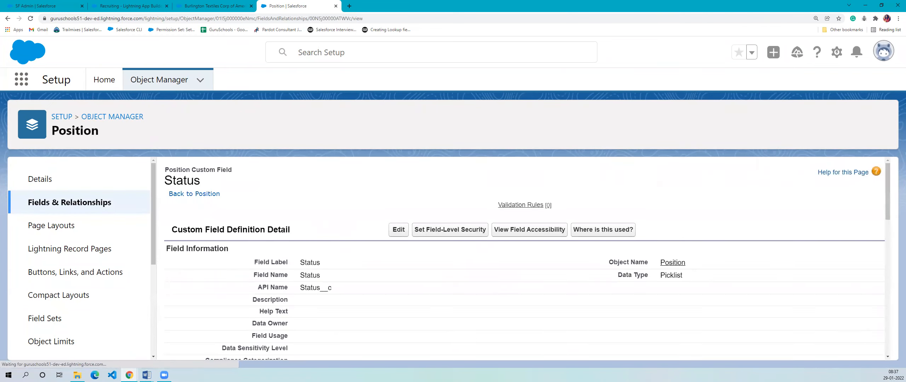
pyautogui.click(461, 233)
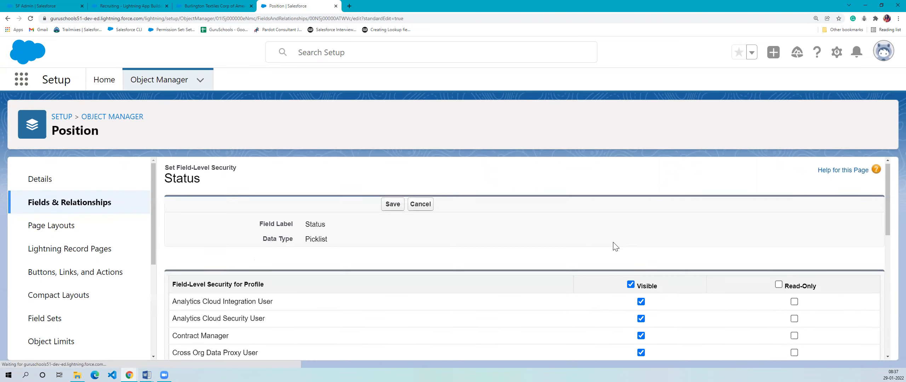
pyautogui.scroll(-10, 618, 258)
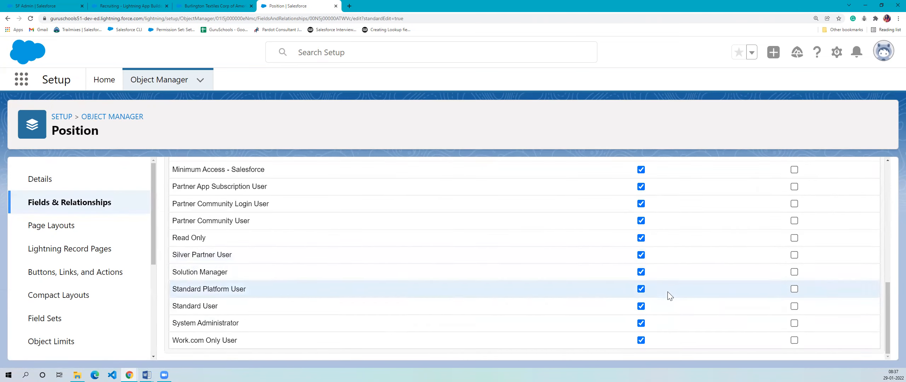
pyautogui.scroll(10, 667, 295)
pyautogui.click(424, 208)
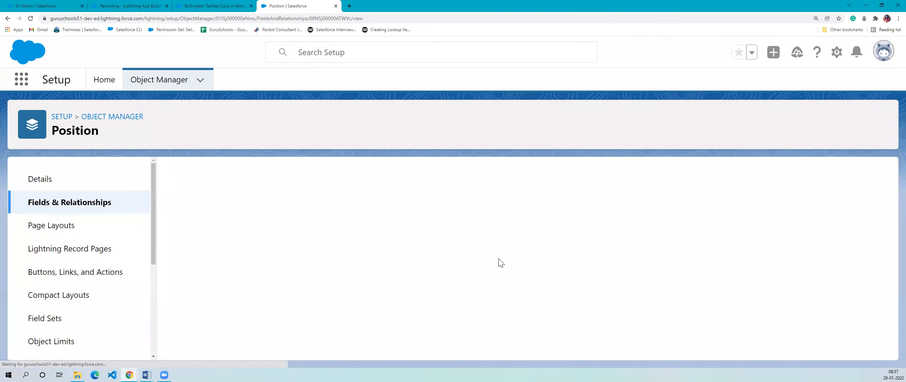
# - View the field accessibility of the Status field and review each profile's access
pyautogui.click(505, 234)
pyautogui.click(287, 234)
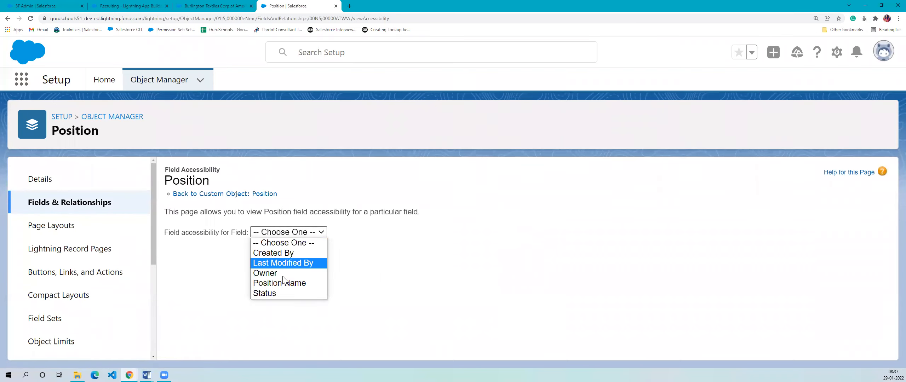
pyautogui.click(267, 292)
pyautogui.scroll(-5, 387, 278)
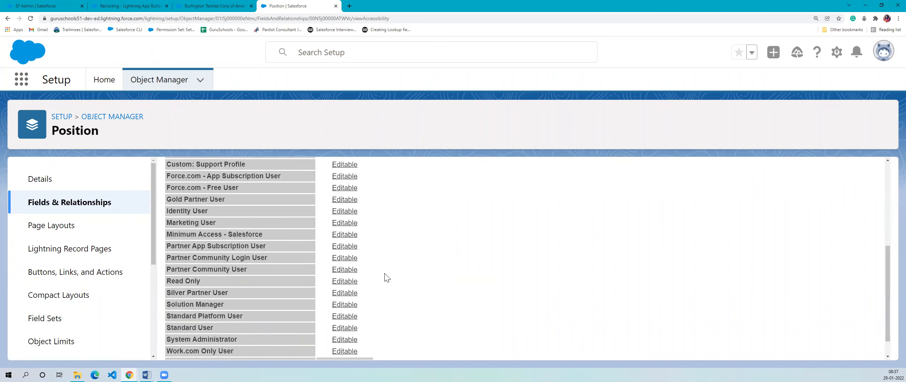
pyautogui.scroll(-1, 387, 278)
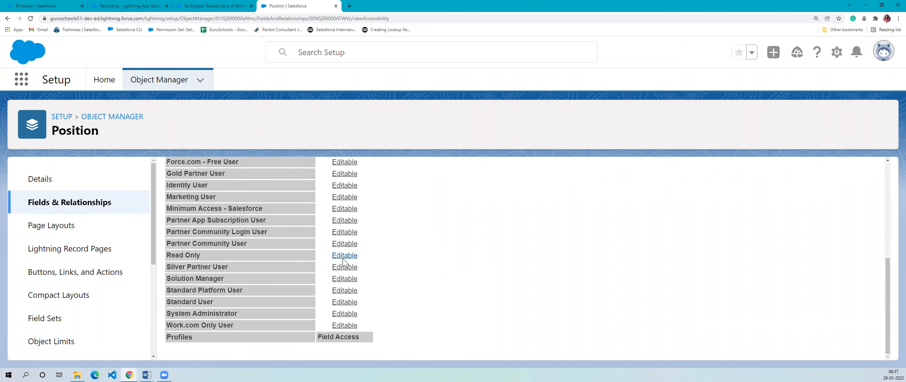
pyautogui.scroll(10, 342, 258)
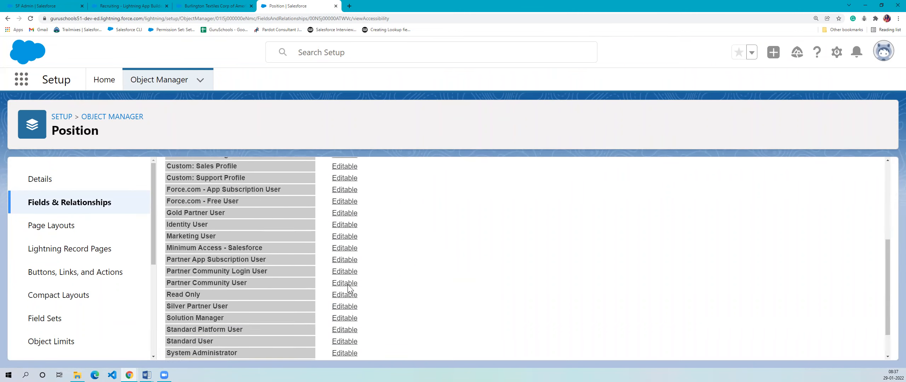
# - Return to the SF Admin position record, reload it and retry editing its Status, leaving the record without saving
pyautogui.click(83, 201)
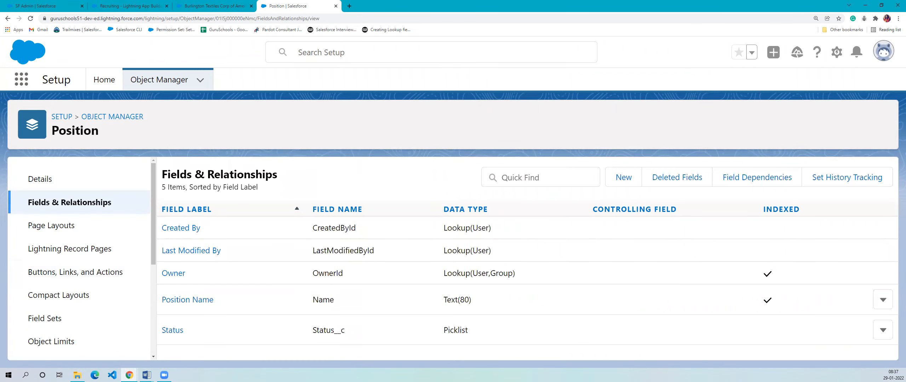
pyautogui.click(35, 6)
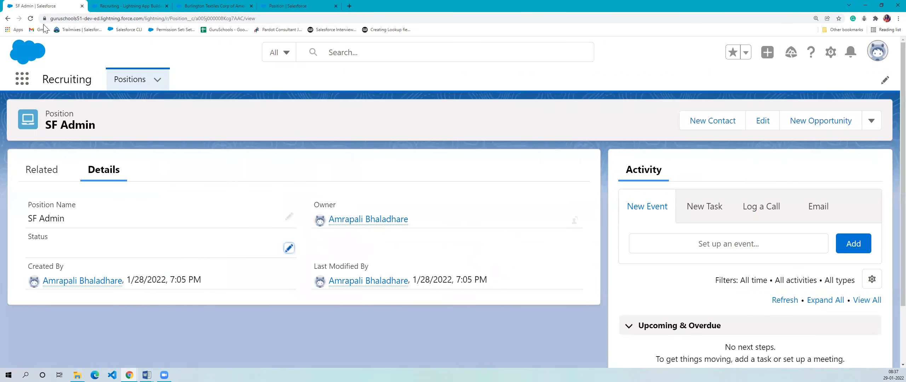
pyautogui.click(30, 18)
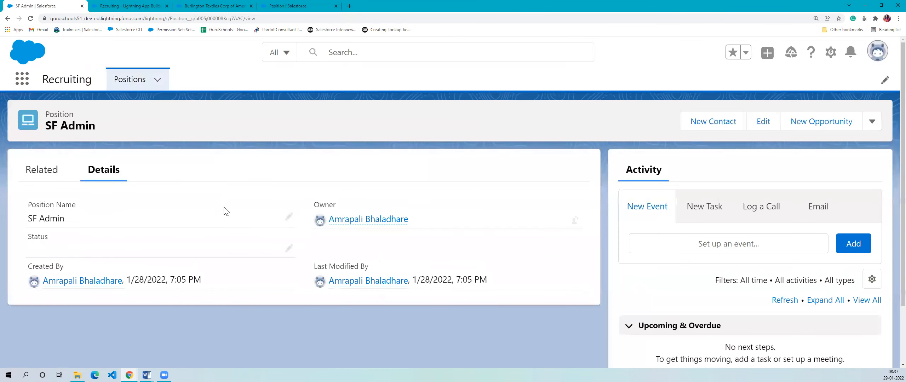
pyautogui.click(289, 248)
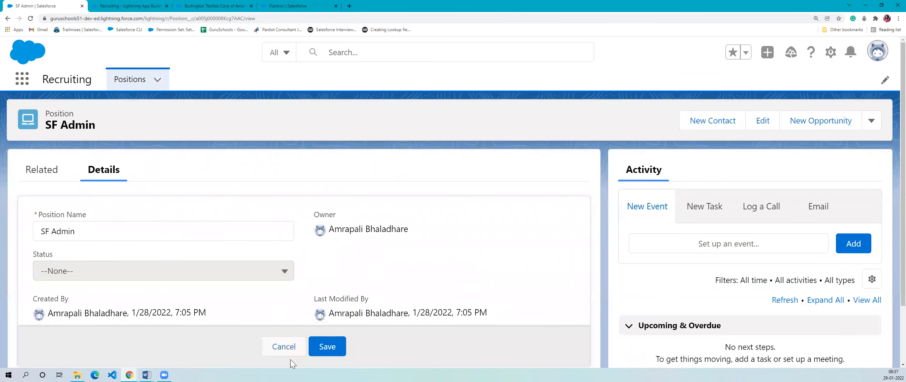
pyautogui.click(284, 347)
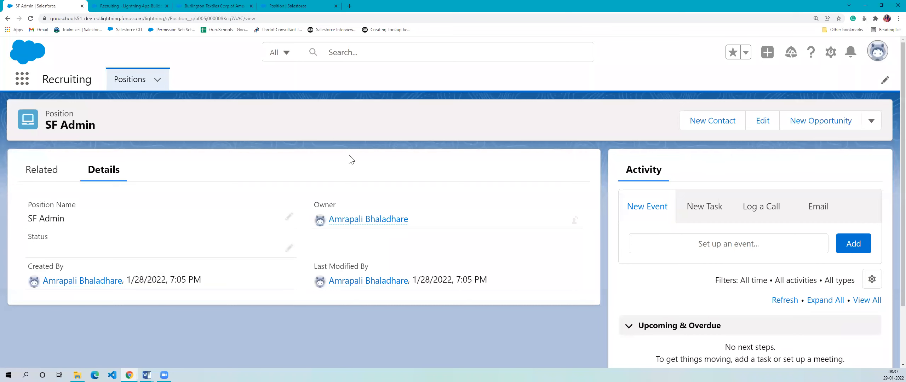
pyautogui.hotkey('alt', 'Tab')
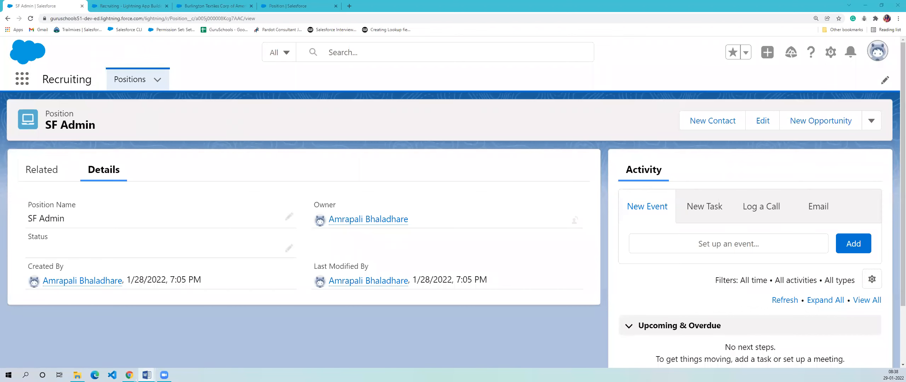
# - Return to the Position object's fields list and examine the standard fields, especially Position Name and its data type
pyautogui.click(283, 6)
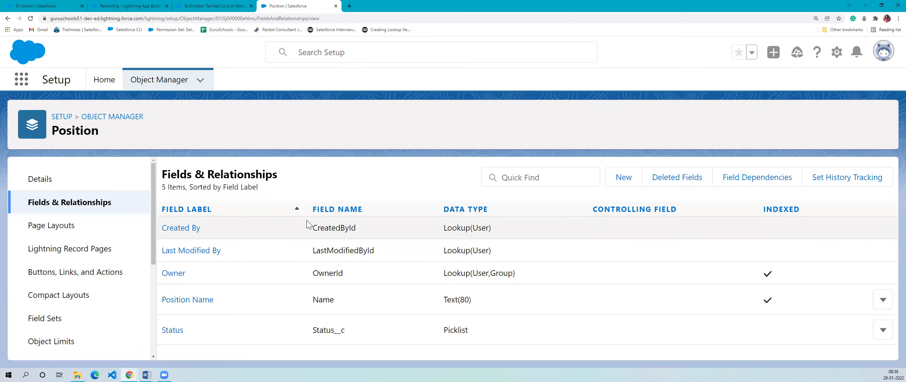
pyautogui.moveTo(311, 226); pyautogui.dragTo(493, 305)
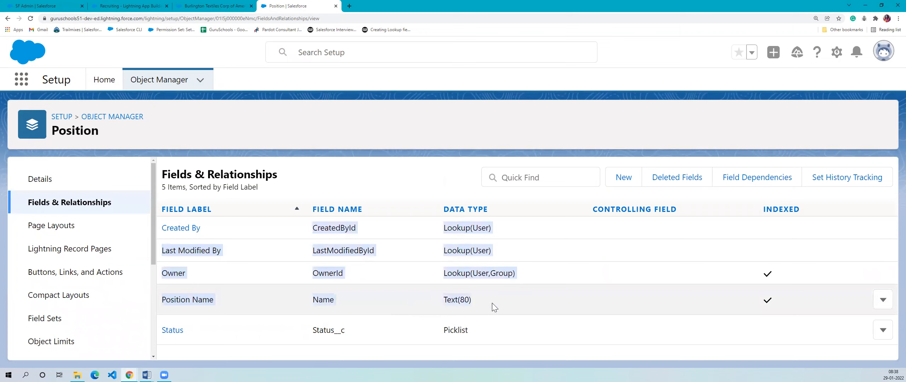
pyautogui.click(318, 288)
pyautogui.moveTo(231, 300); pyautogui.dragTo(165, 301)
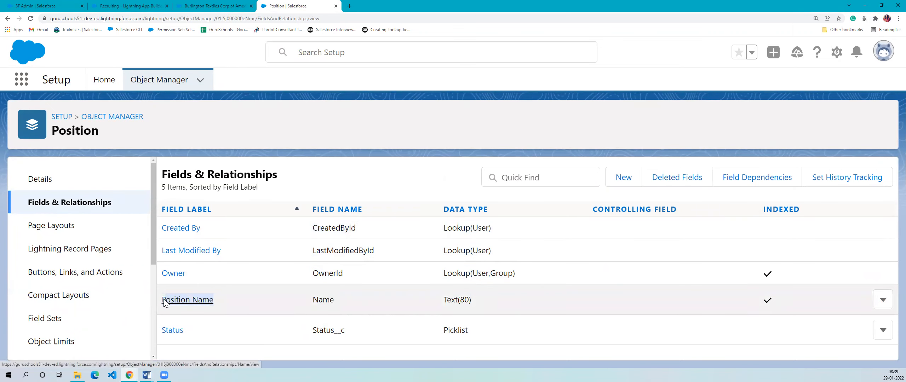
pyautogui.click(317, 139)
pyautogui.moveTo(201, 308); pyautogui.dragTo(167, 297)
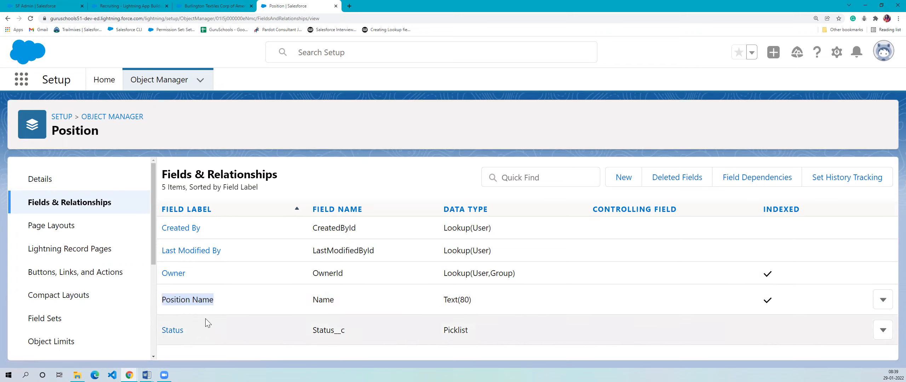
pyautogui.click(225, 293)
pyautogui.moveTo(216, 301); pyautogui.dragTo(146, 301)
pyautogui.click(272, 302)
pyautogui.moveTo(219, 282); pyautogui.dragTo(255, 240)
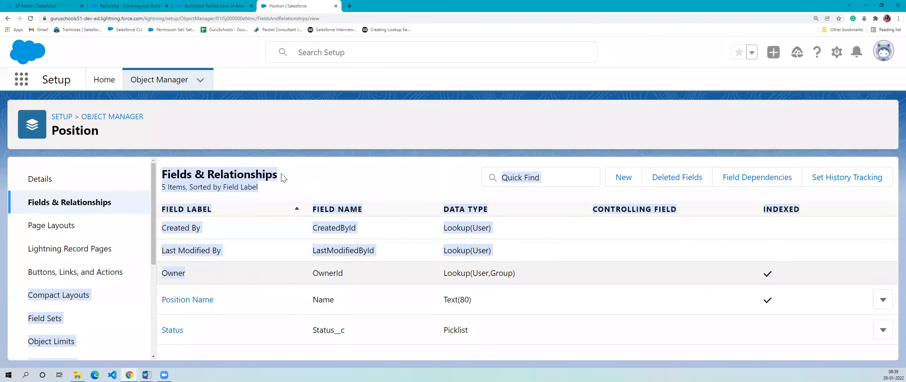
pyautogui.click(389, 179)
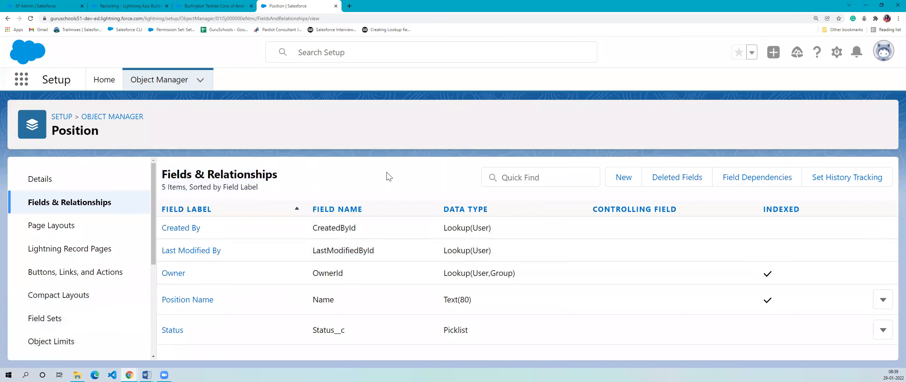
# - Open the Position object's definition for editing and review its record name label and data type
pyautogui.click(77, 187)
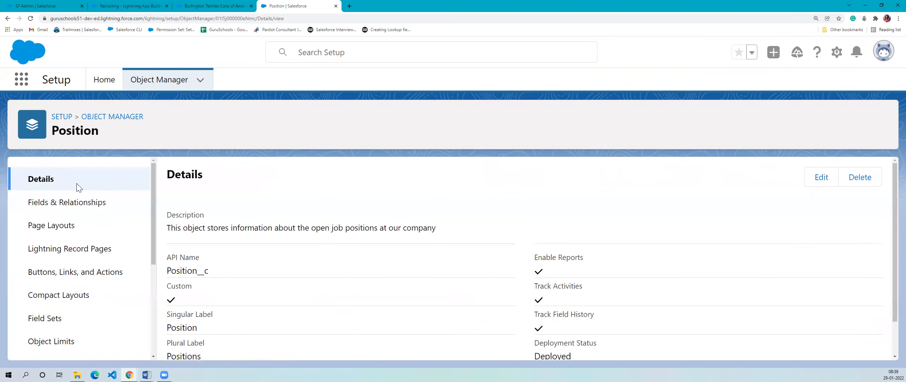
pyautogui.click(821, 177)
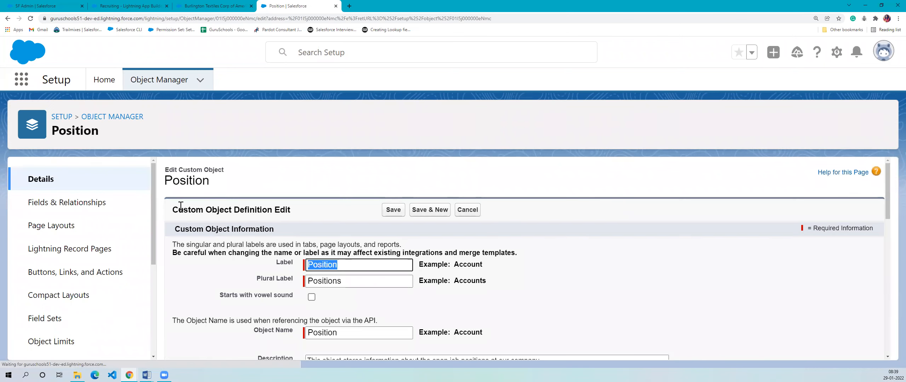
pyautogui.scroll(-5, 507, 224)
pyautogui.scroll(-2, 384, 260)
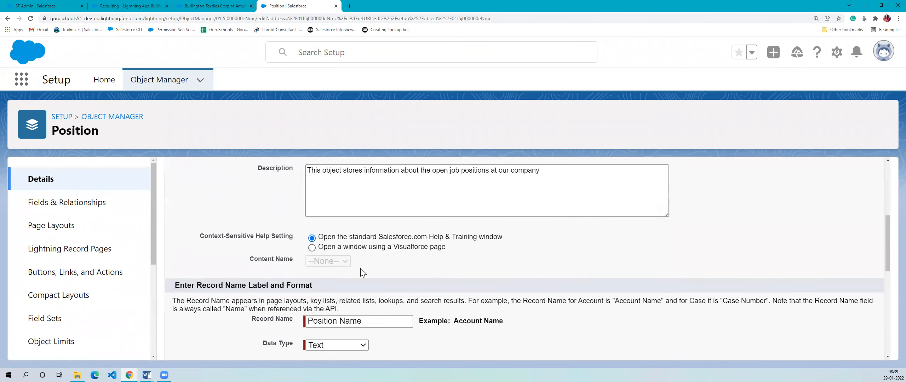
pyautogui.tripleClick(219, 230)
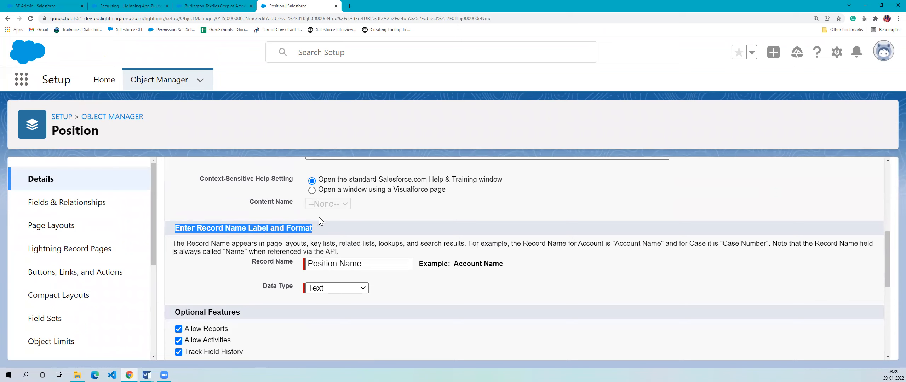
pyautogui.moveTo(331, 217); pyautogui.dragTo(374, 247)
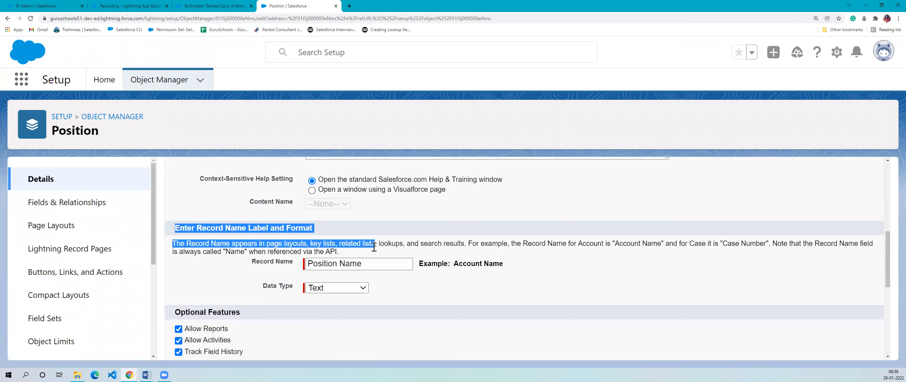
pyautogui.click(386, 267)
pyautogui.tripleClick(387, 266)
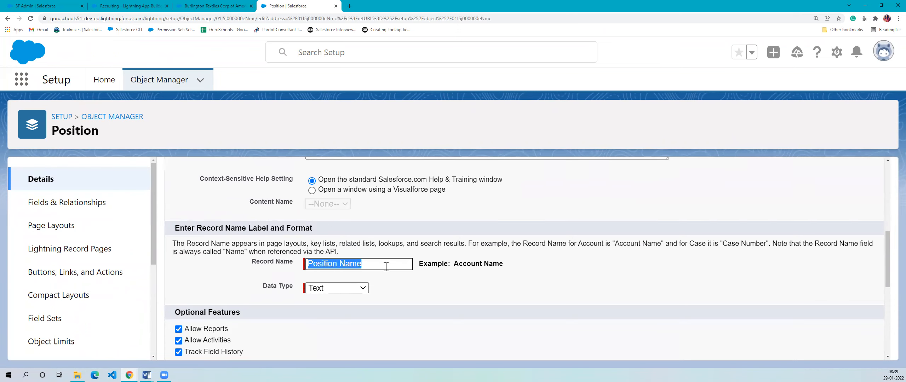
pyautogui.click(411, 296)
pyautogui.moveTo(410, 291); pyautogui.dragTo(167, 250)
pyautogui.click(189, 278)
# - Leave the object definition unsaved and compare the Position Name field with the other standard fields in the fields list
pyautogui.click(68, 214)
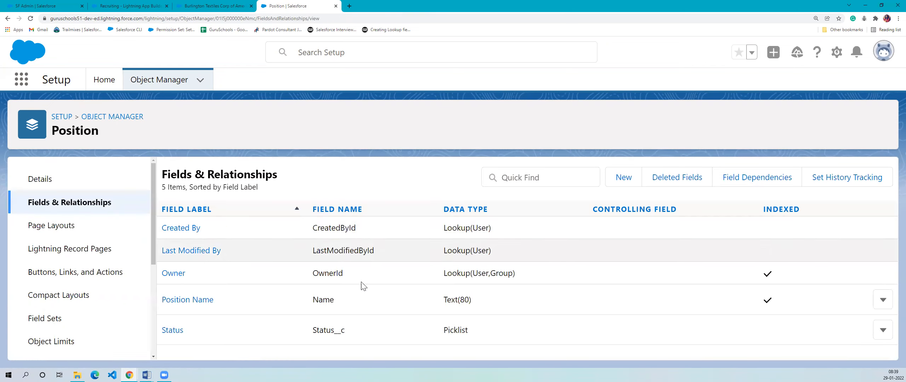
pyautogui.moveTo(258, 294); pyautogui.dragTo(145, 296)
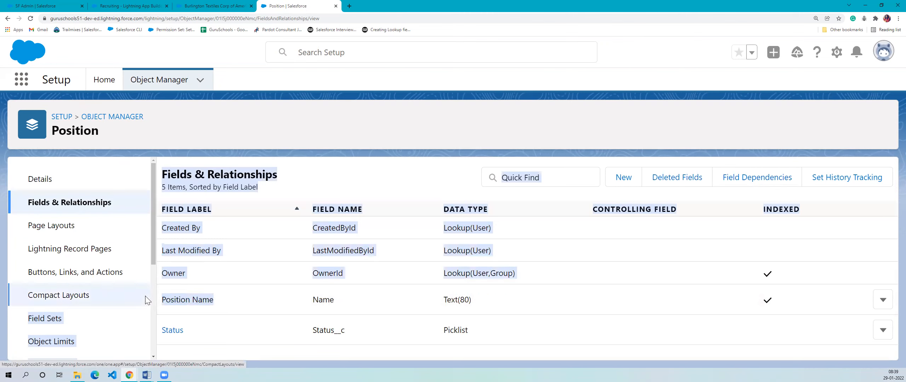
pyautogui.click(507, 298)
pyautogui.moveTo(507, 298); pyautogui.dragTo(163, 302)
pyautogui.click(258, 305)
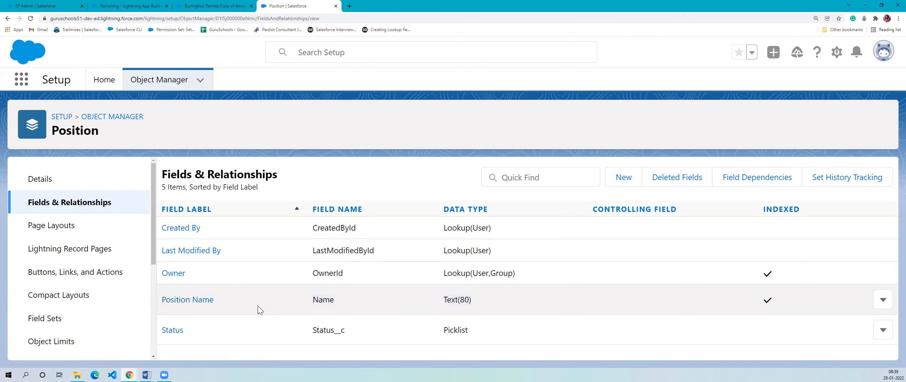
pyautogui.moveTo(509, 234); pyautogui.dragTo(508, 302)
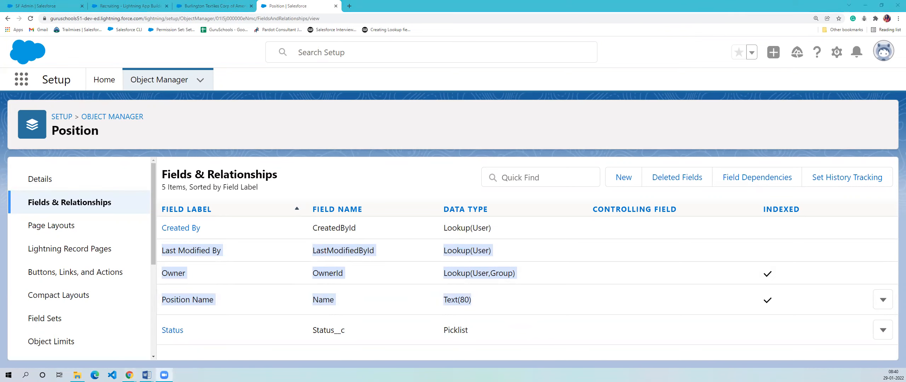
pyautogui.click(443, 292)
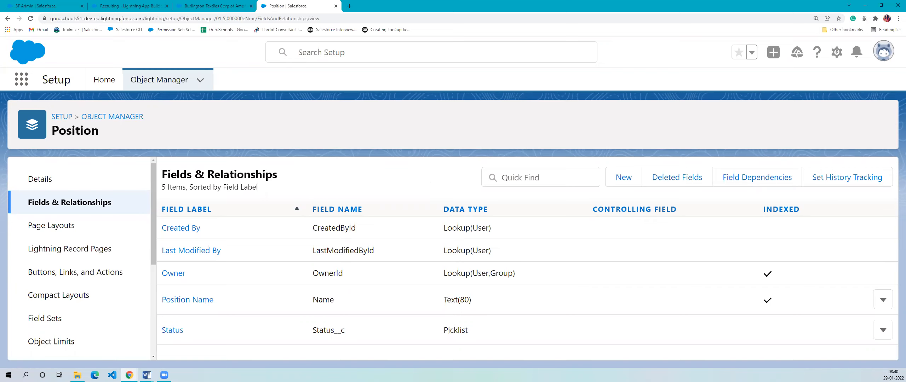
# - Open Setup on a separate page, search for "app manager" and go to the App Manager
pyautogui.click(204, 4)
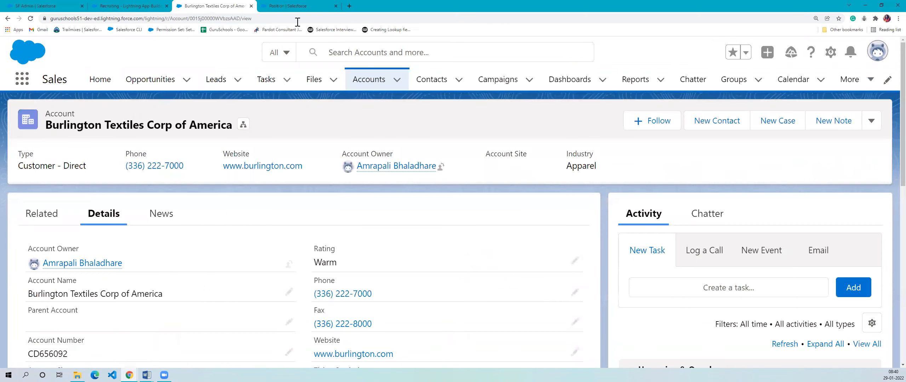
pyautogui.click(287, 6)
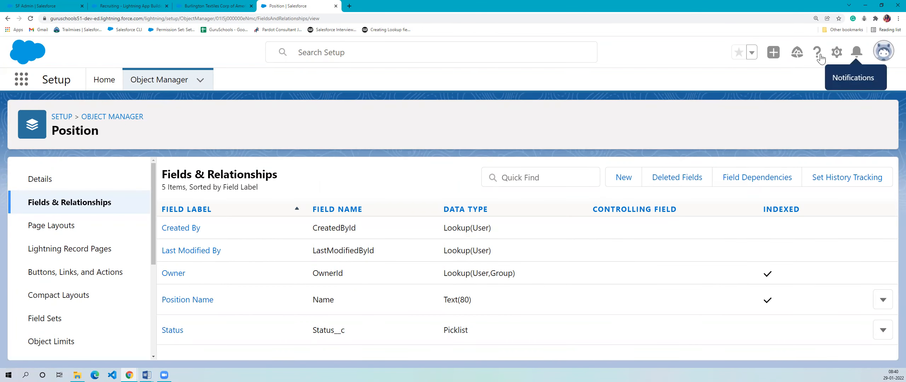
pyautogui.click(837, 52)
pyautogui.click(785, 85)
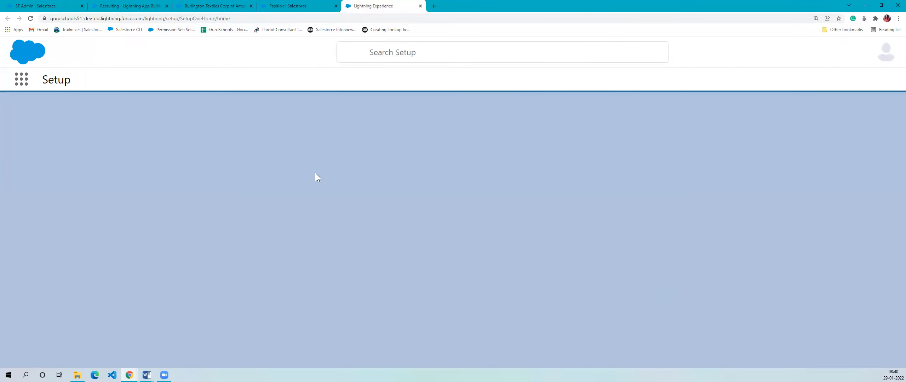
pyautogui.click(64, 110)
pyautogui.write('ap')
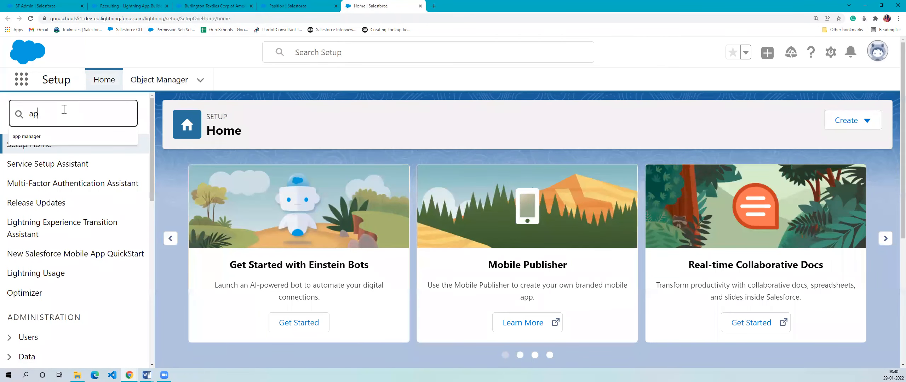
pyautogui.write('p m')
pyautogui.click(60, 136)
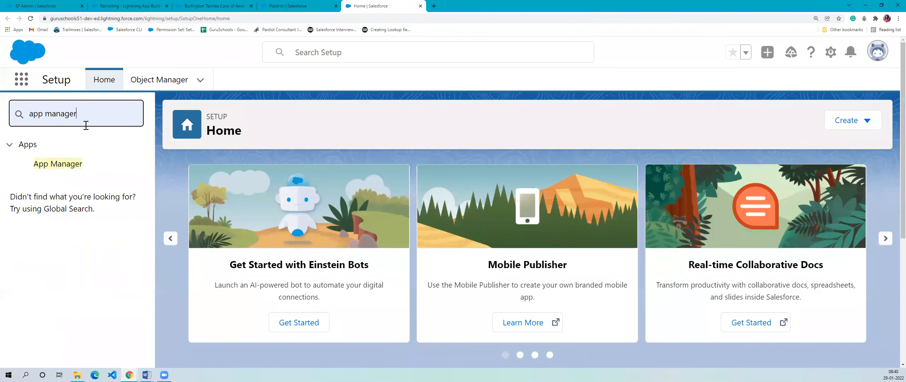
pyautogui.click(76, 167)
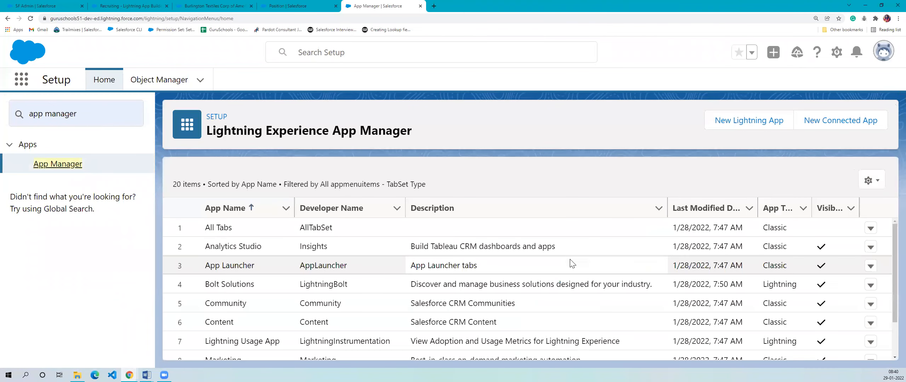
# - Find the Recruiting Lightning app in the list of apps and open it for editing
pyautogui.scroll(-1, 573, 264)
pyautogui.scroll(-1, 624, 262)
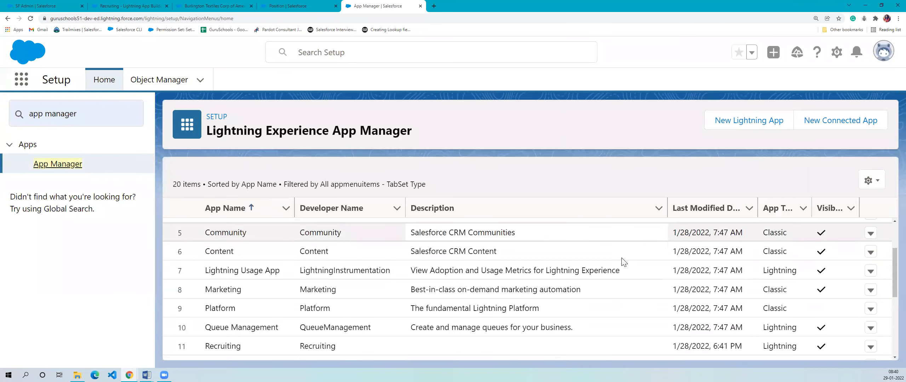
pyautogui.scroll(-4, 623, 262)
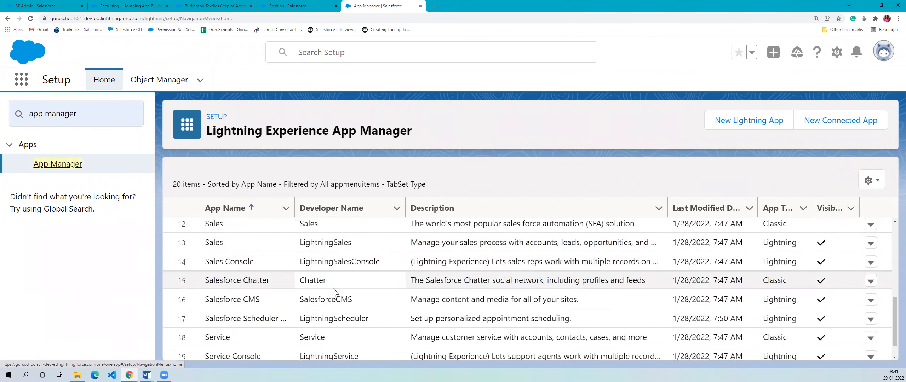
pyautogui.scroll(-1, 251, 297)
pyautogui.scroll(3, 369, 324)
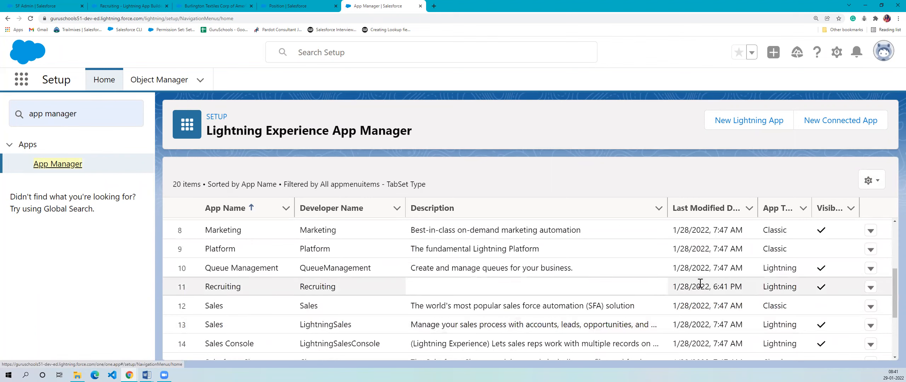
pyautogui.click(871, 287)
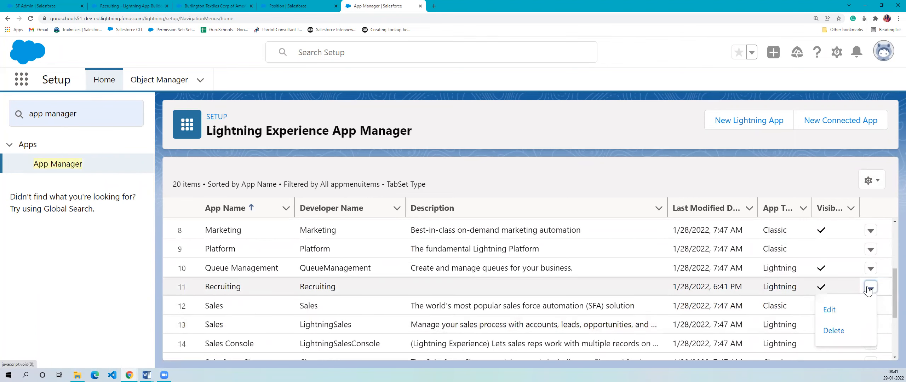
pyautogui.click(853, 308)
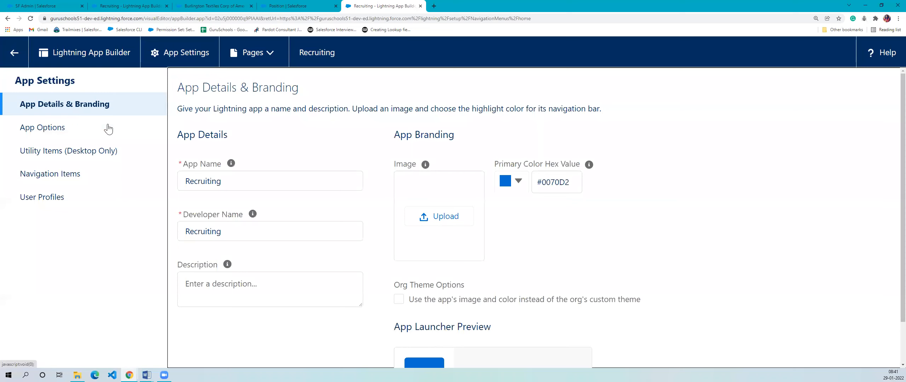
# - Review the Recruiting app's branding, options, utility items, navigation items and user profiles, and close it without changes
pyautogui.scroll(-2, 340, 187)
pyautogui.click(95, 130)
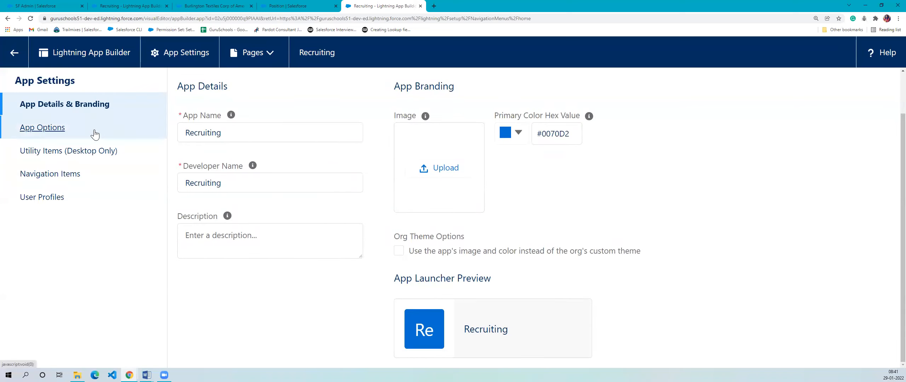
pyautogui.click(102, 151)
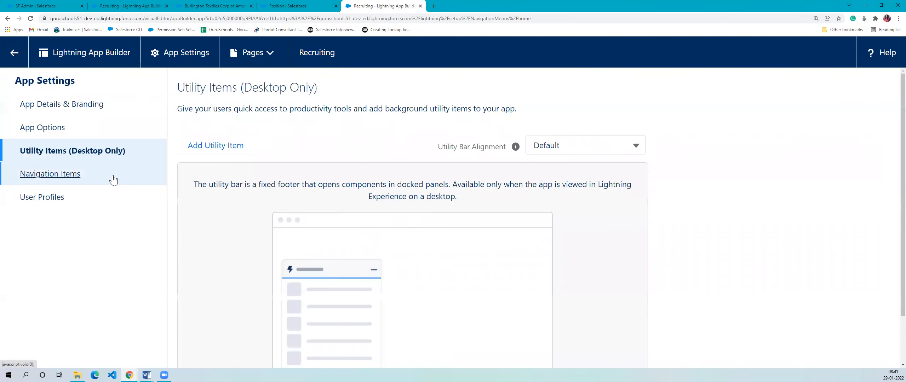
pyautogui.click(114, 179)
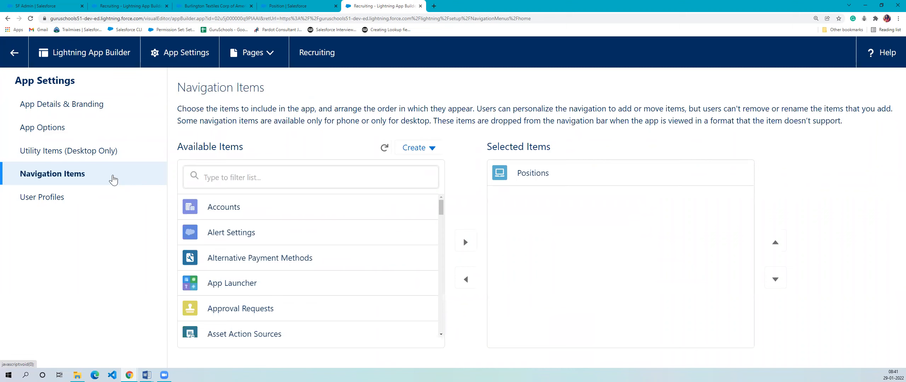
pyautogui.click(100, 199)
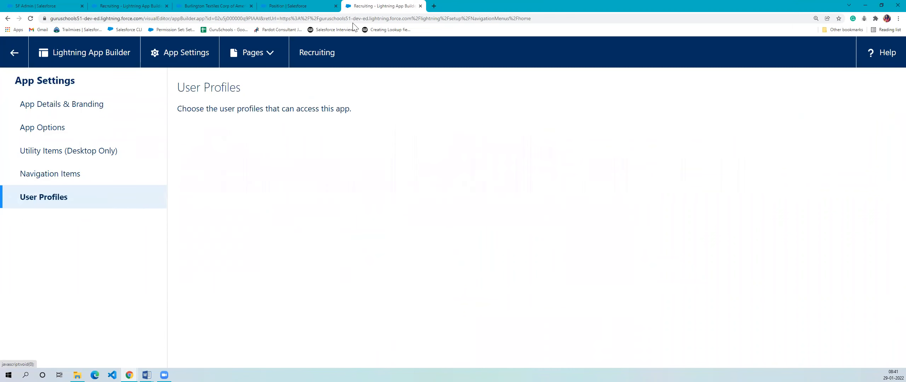
pyautogui.click(421, 6)
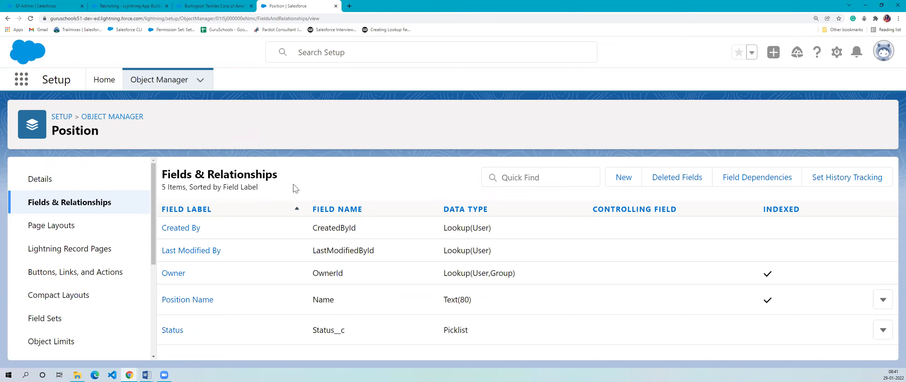
# - Check the SF Admin position record and close the remaining App Builder page of the Recruiting app
pyautogui.click(53, 6)
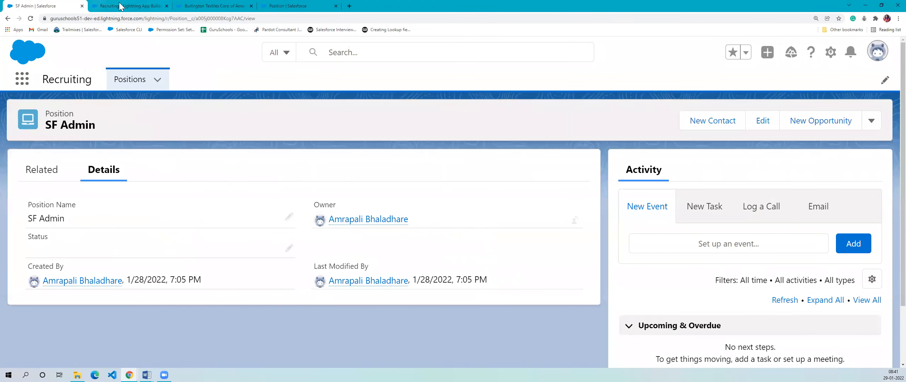
pyautogui.click(125, 6)
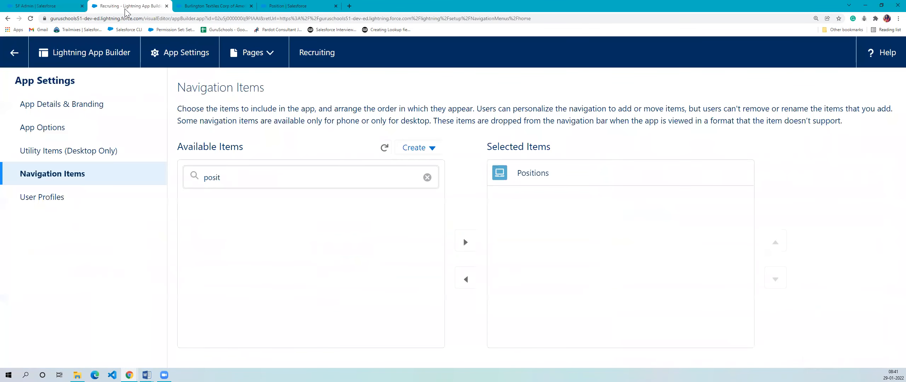
pyautogui.click(167, 6)
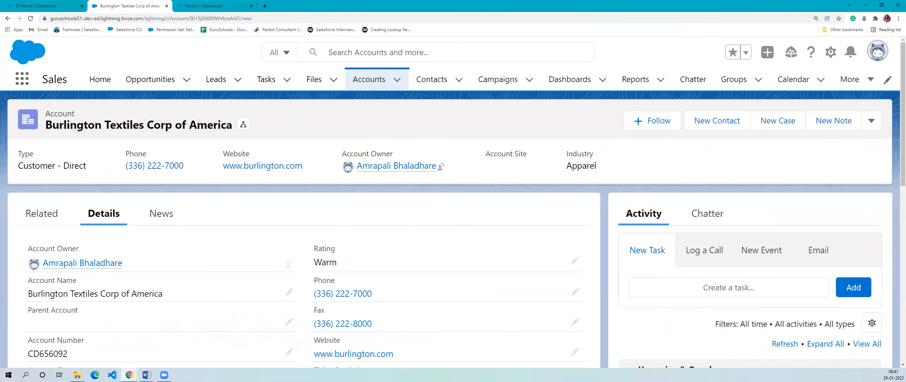